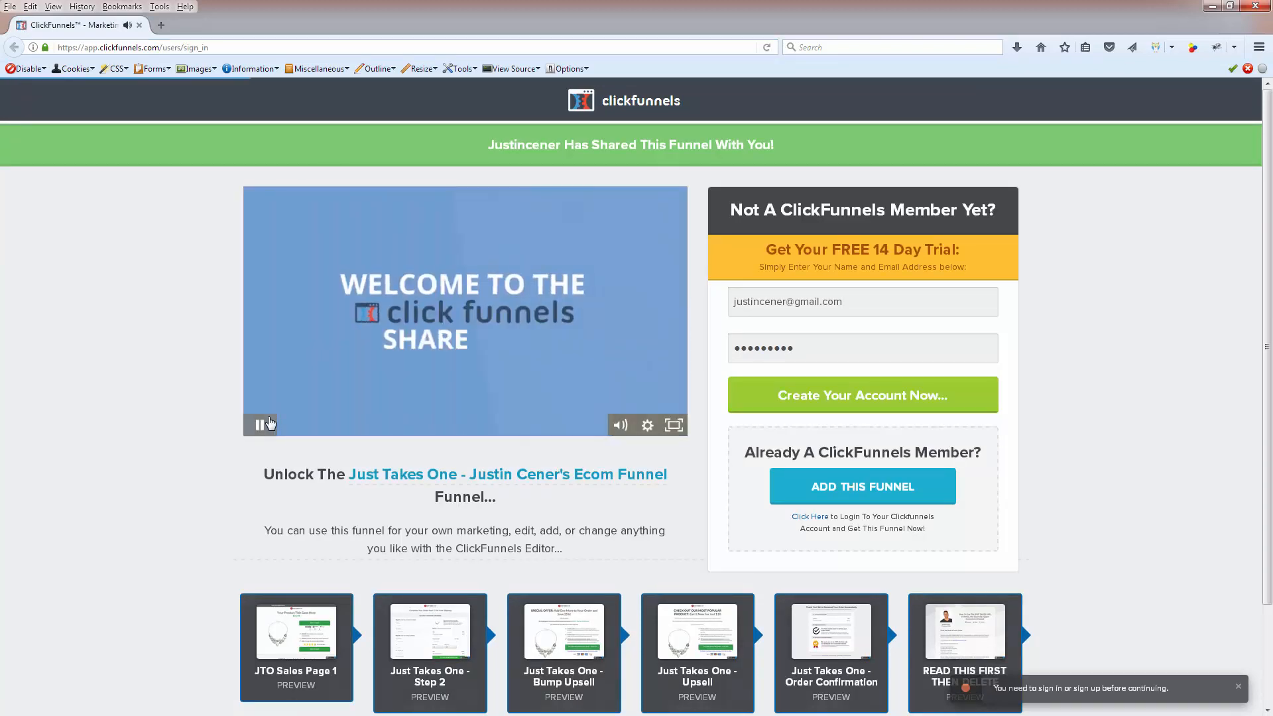
- Review the shared funnel page, including its page previews and the login note for existing ClickFunnels members
scroll(330, 584, down, 3)
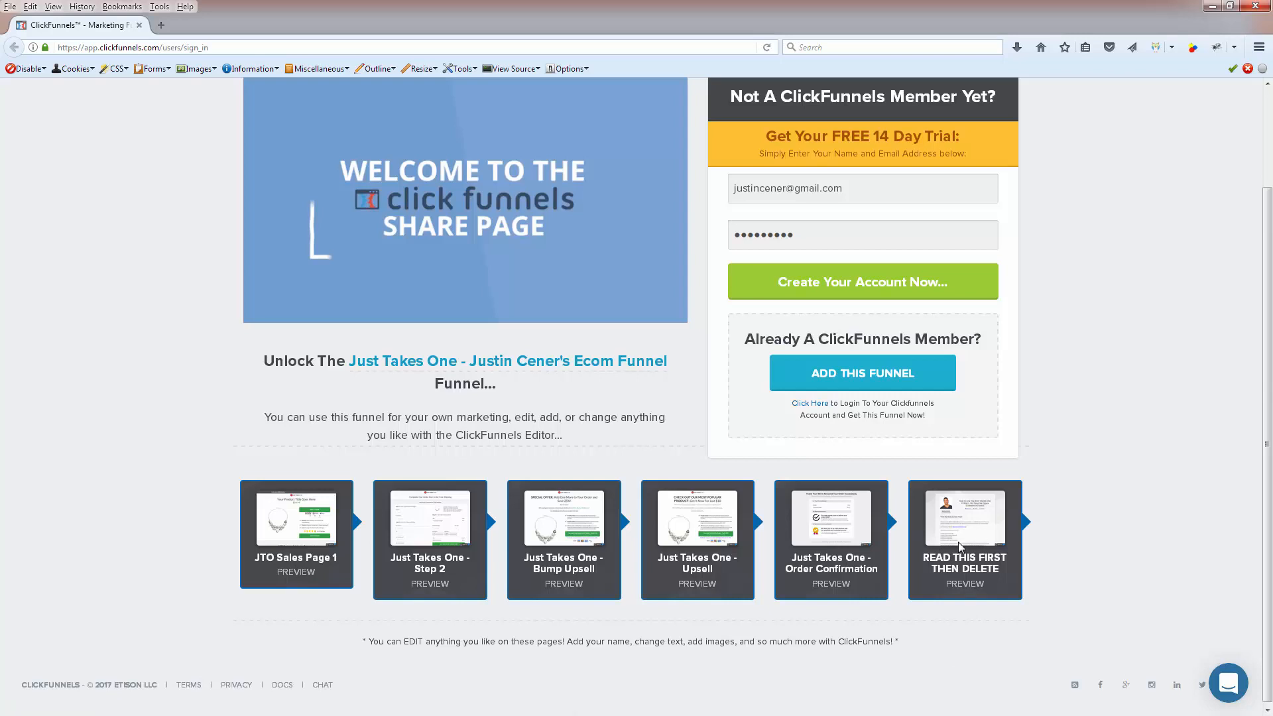
scroll(858, 617, up, 3)
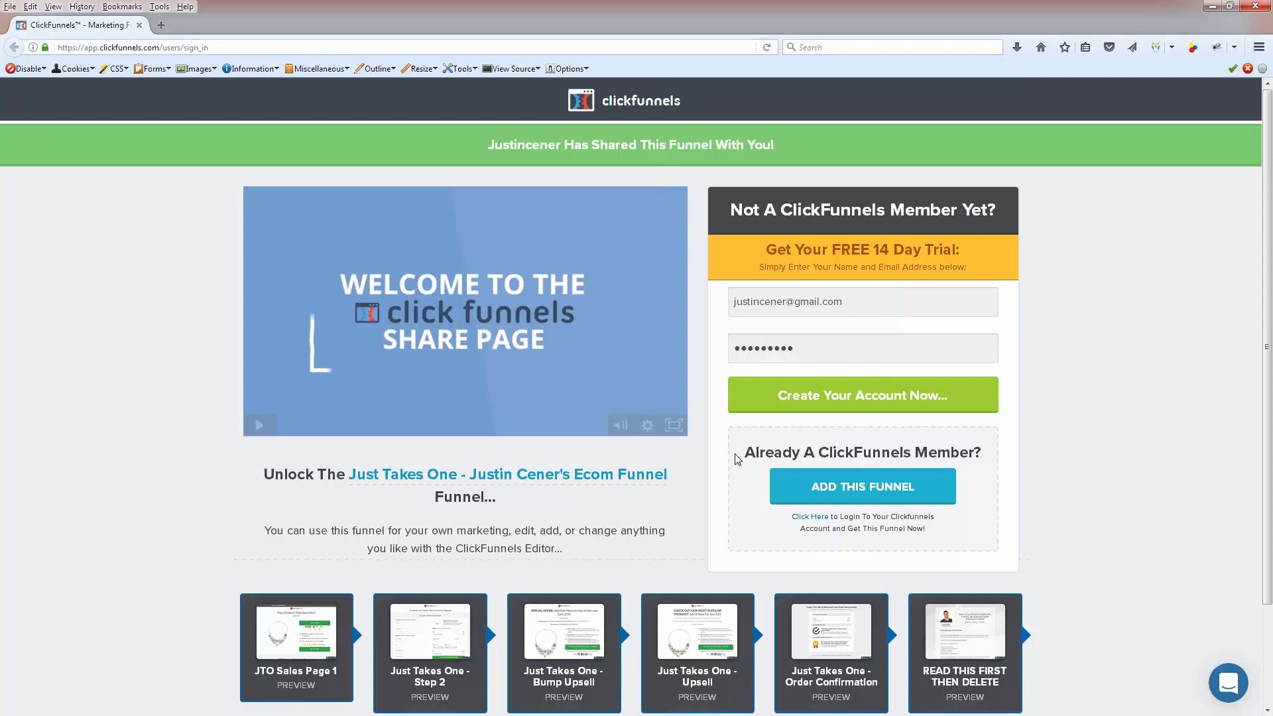
drag(791, 518, 942, 536)
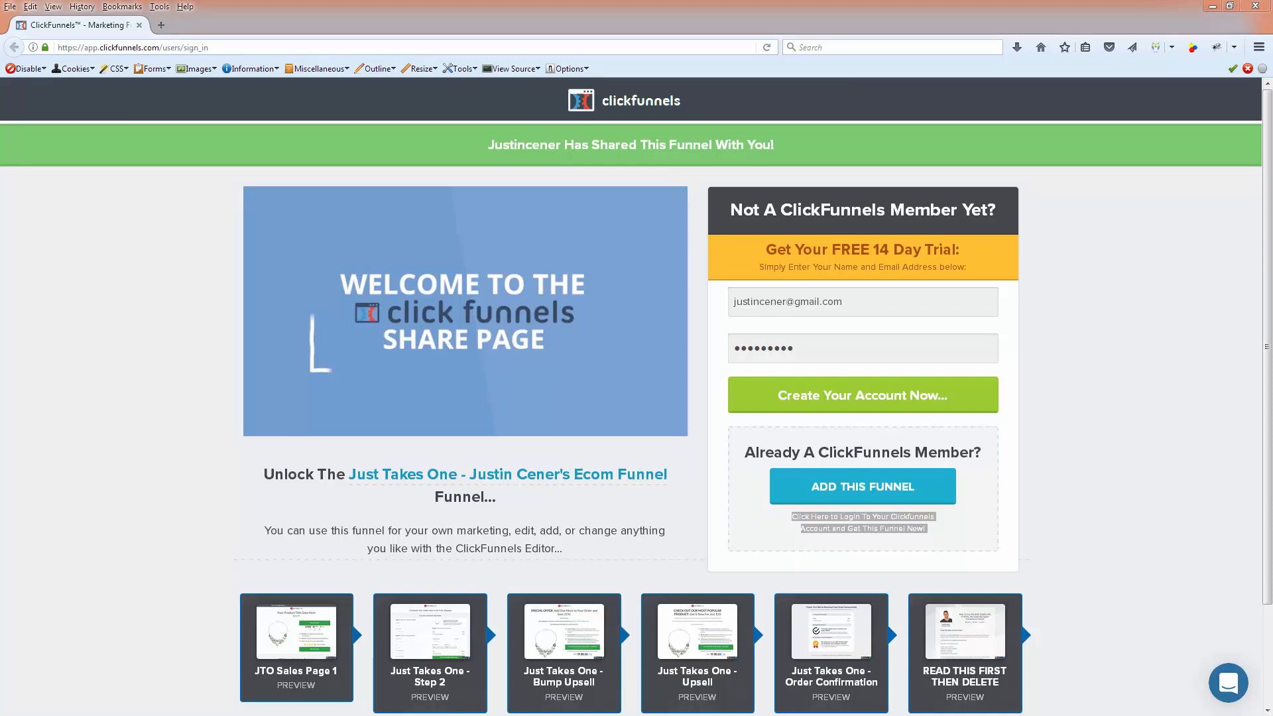
drag(0, 163, 449, 163)
click(562, 151)
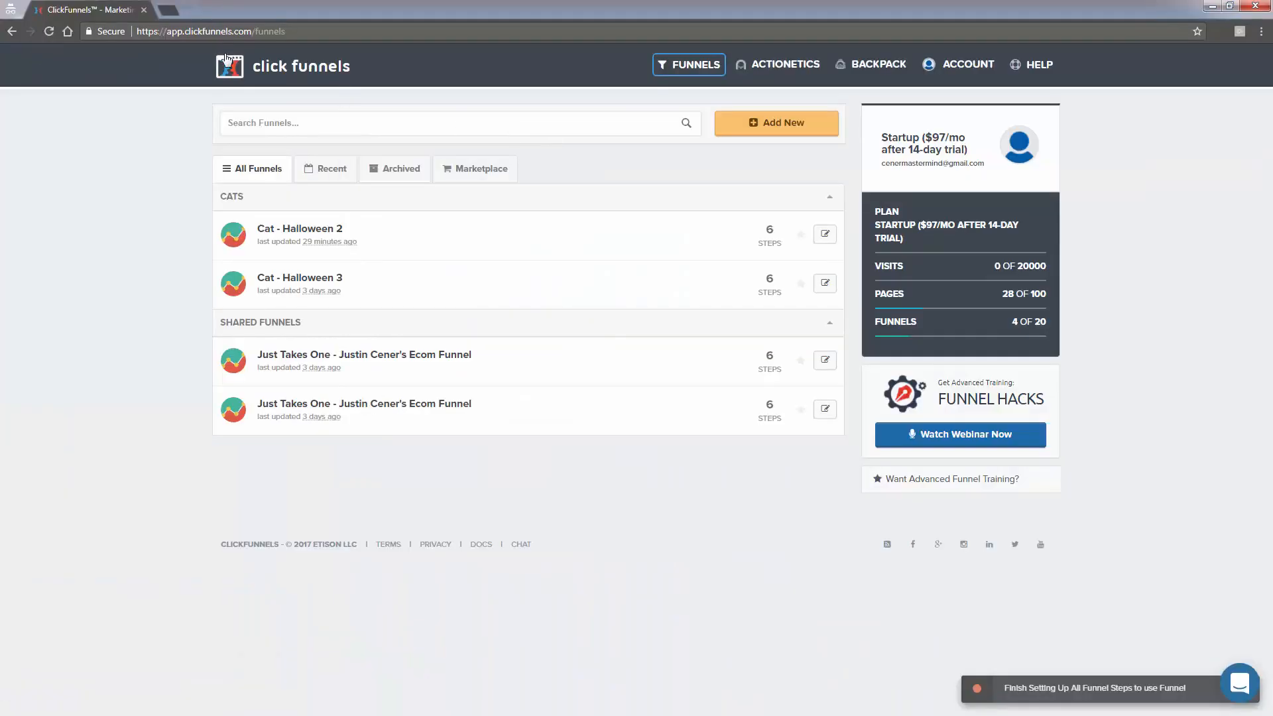
- Load one.justincener.com in a new browser tab to clone the shared funnel into the account
click(174, 12)
text(one.justincener.com)
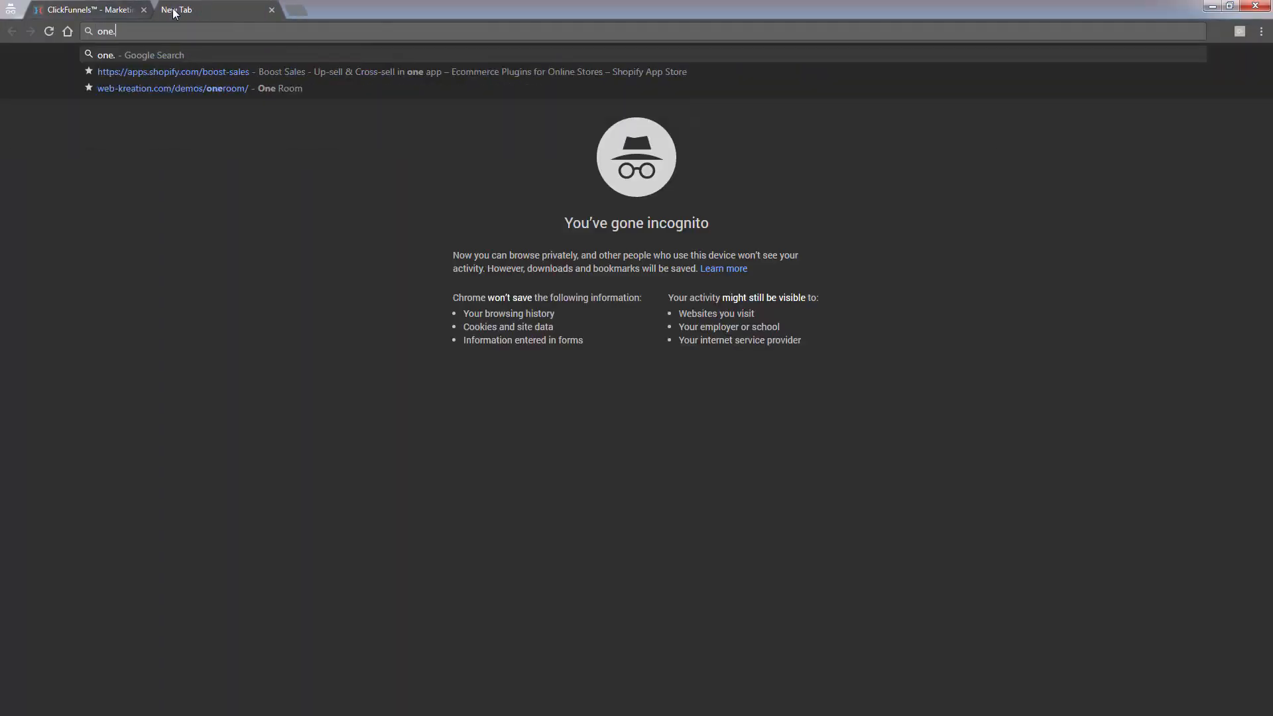
key(Return)
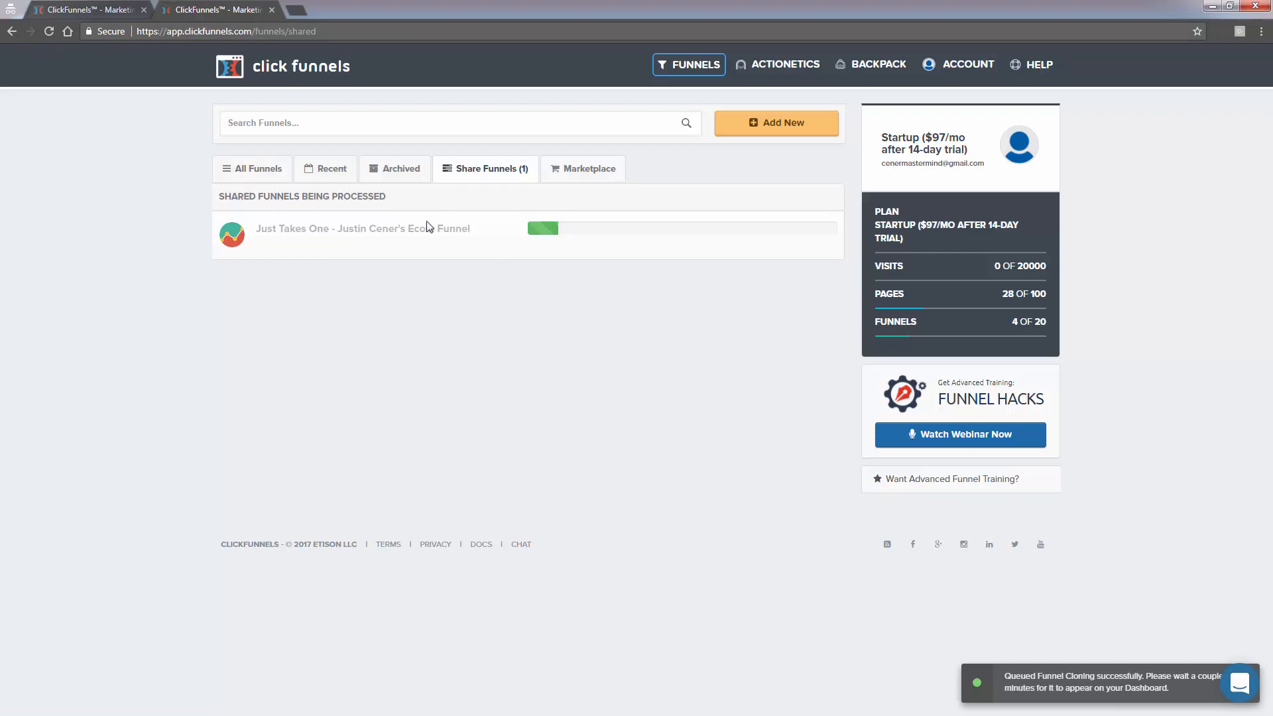
drag(366, 229, 443, 229)
click(446, 249)
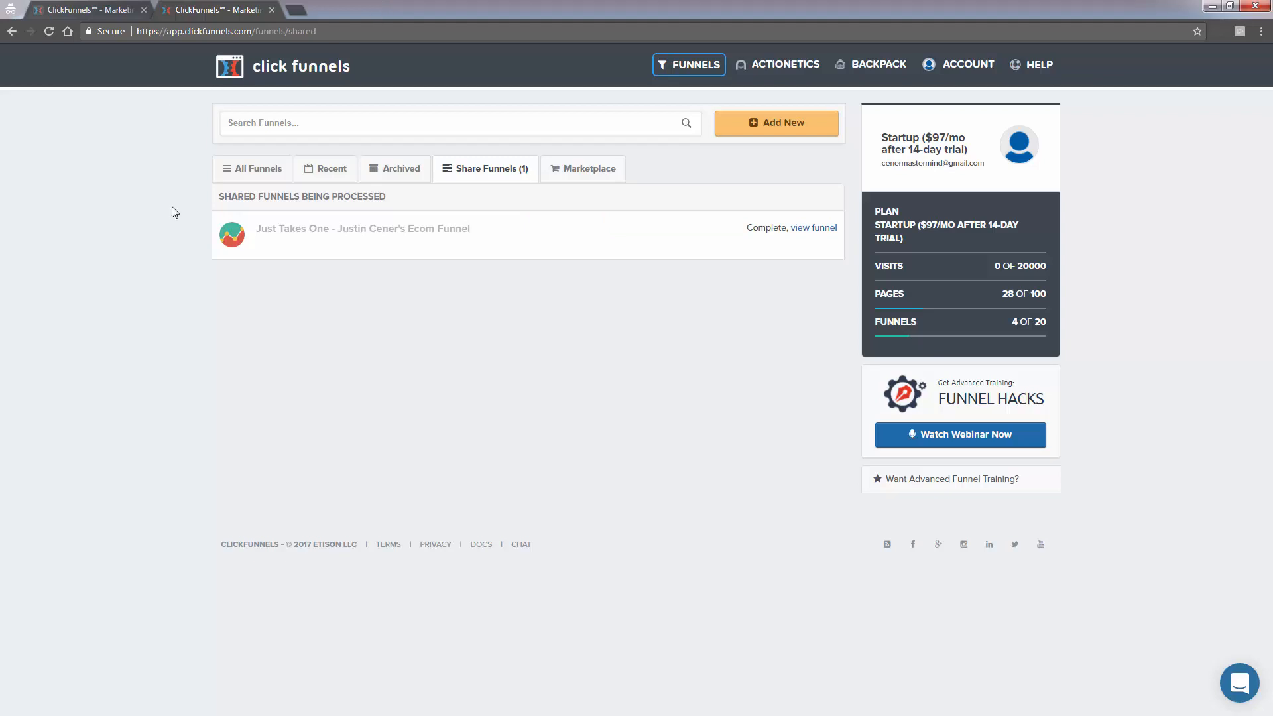
- Open the cloned funnel, view its READ THIS FIRST THEN DELETE step, and return to JTO Sales Page 1
click(820, 231)
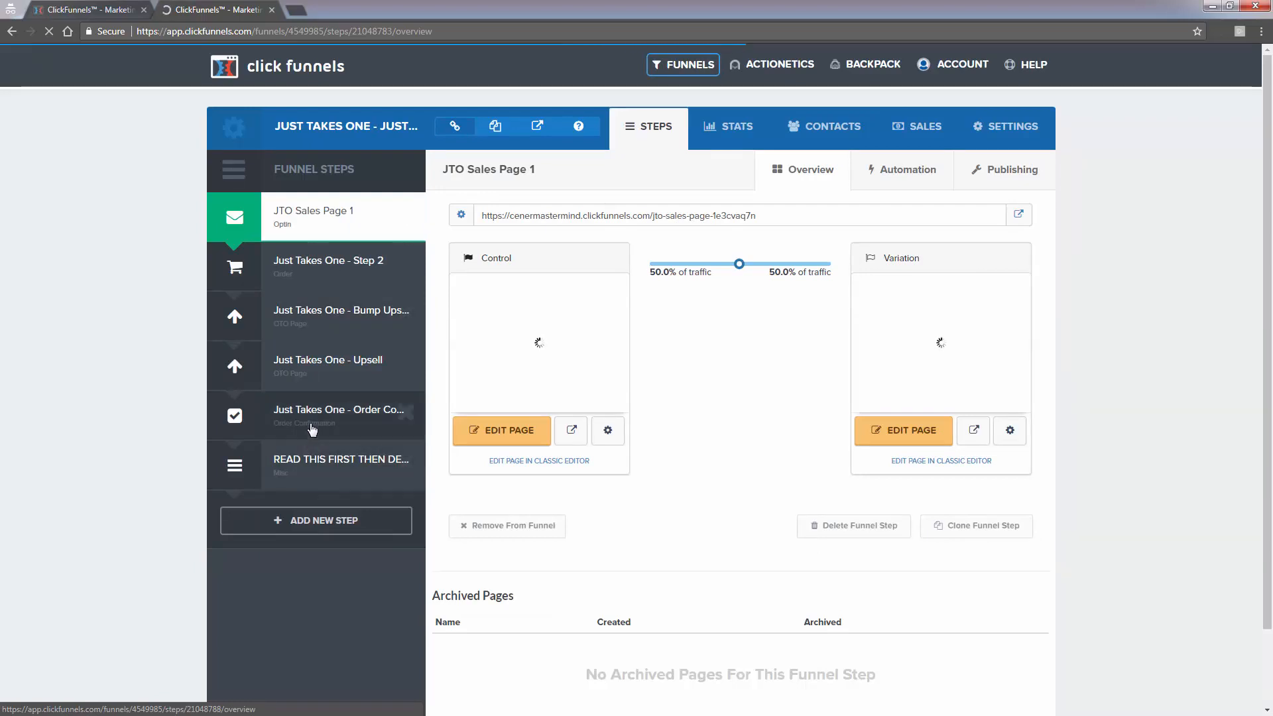
click(305, 475)
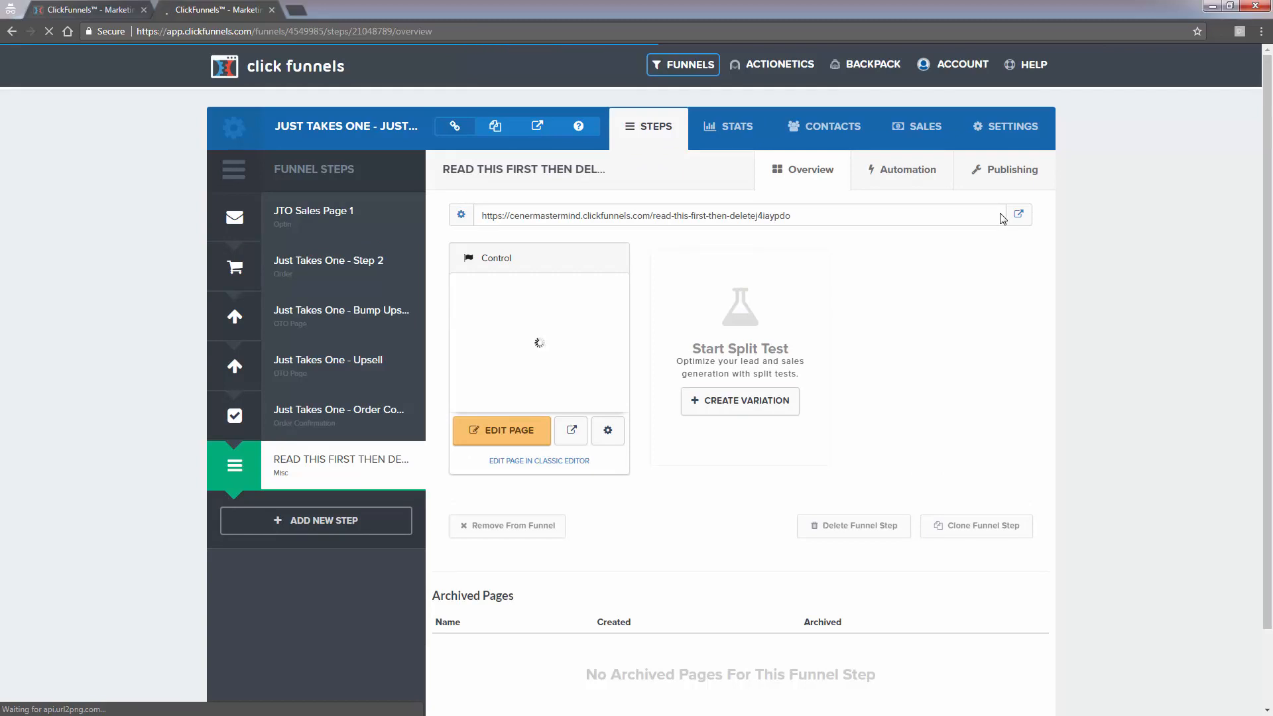
click(339, 227)
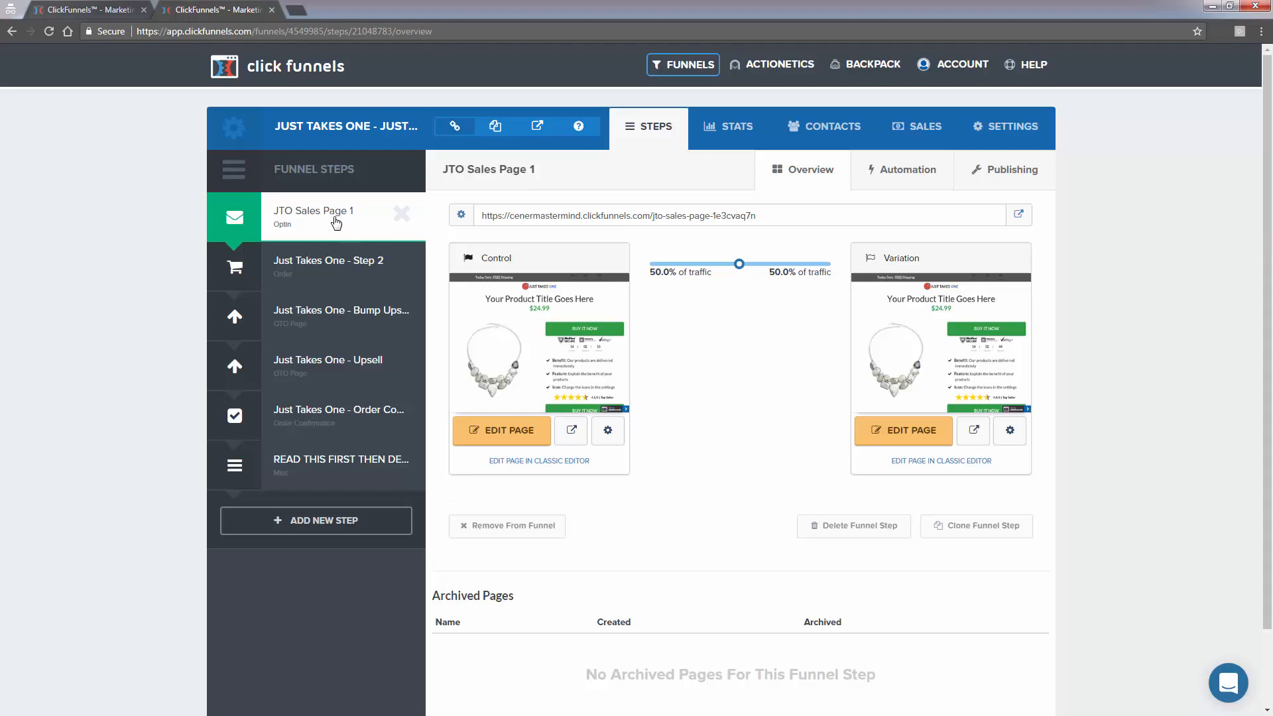
- Go back to the list of all funnels and reopen the most recently updated Just Takes One funnel
mouse_move(664, 66)
click(703, 89)
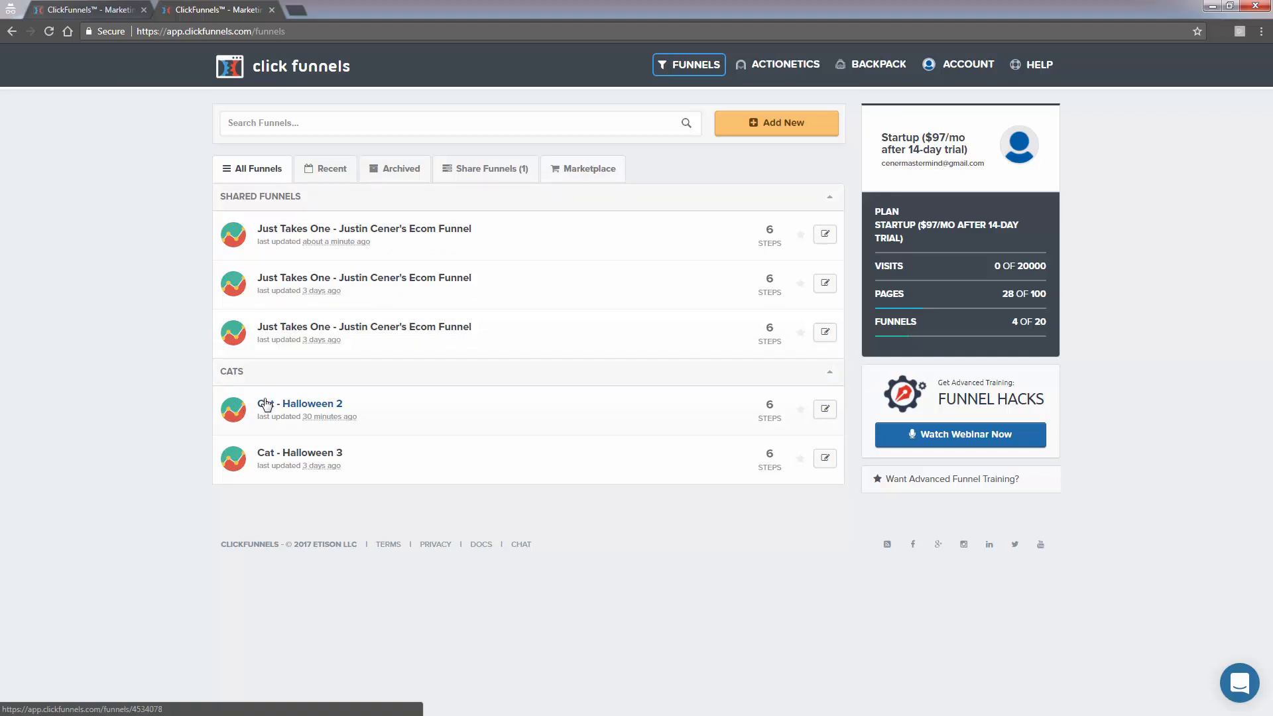
click(309, 232)
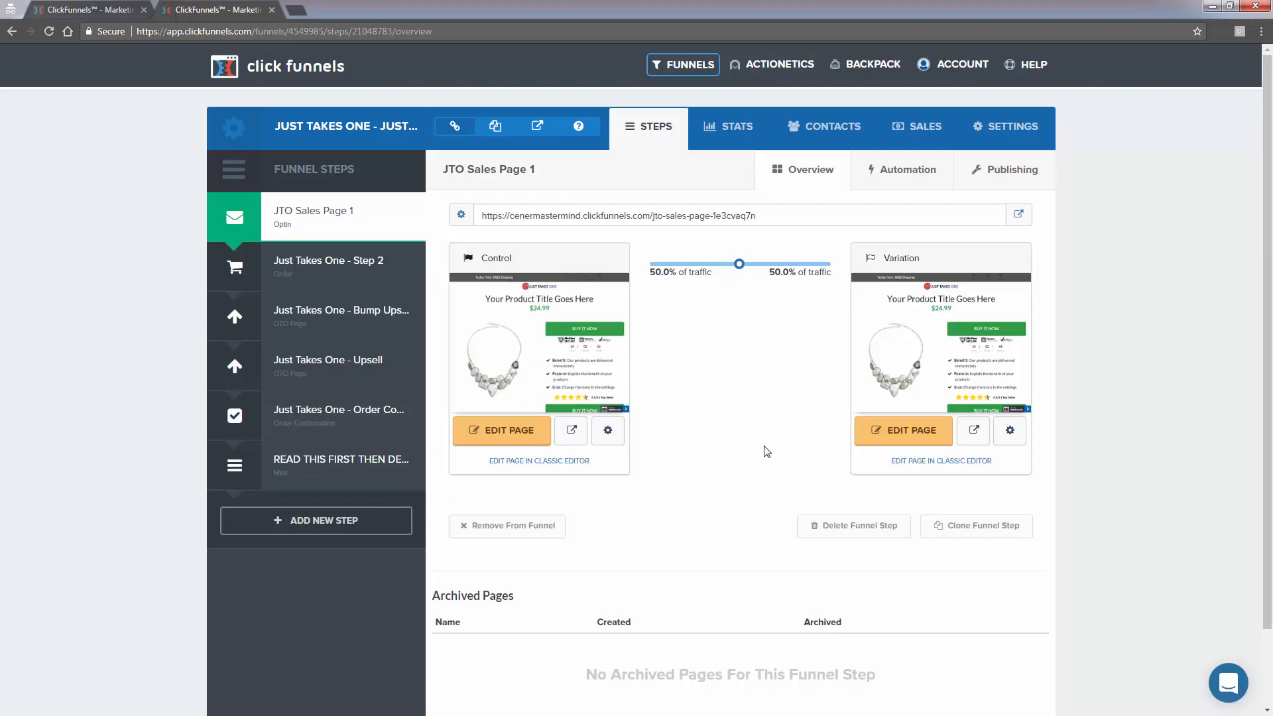
- Look through the Step 2, Bump Upsell and Upsell steps of the funnel and return to JTO Sales Page 1
click(333, 271)
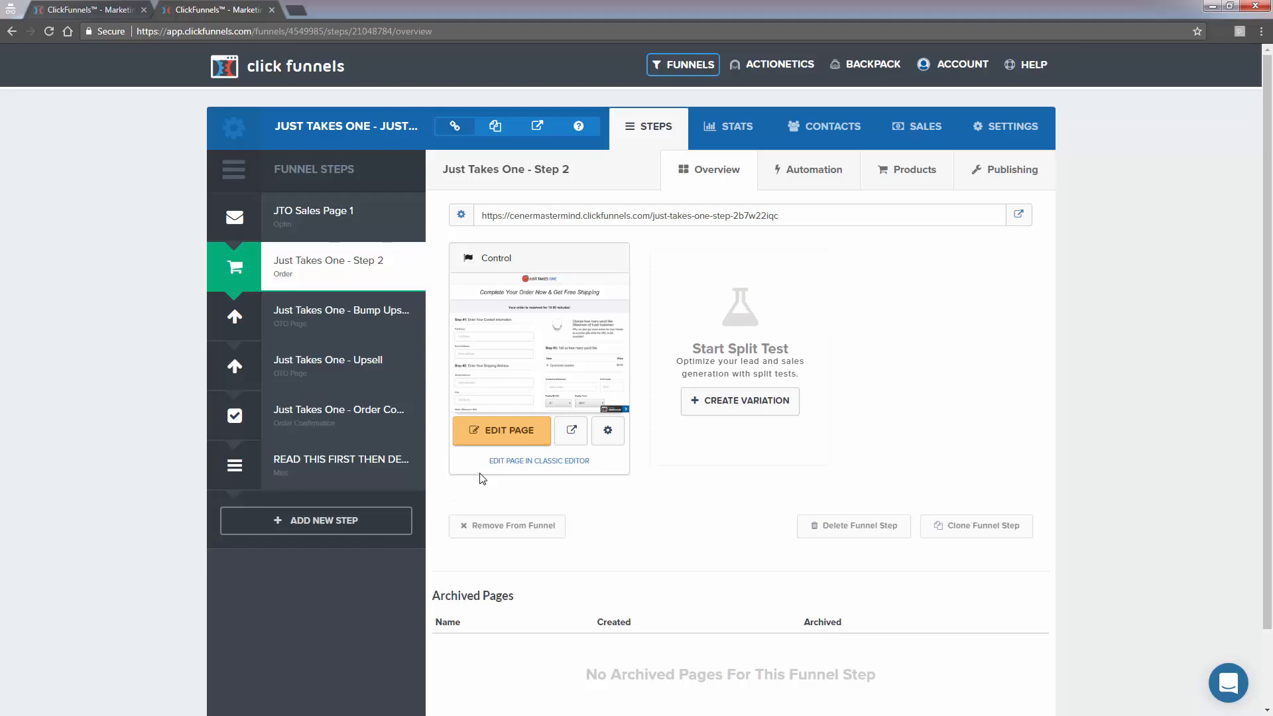
click(294, 328)
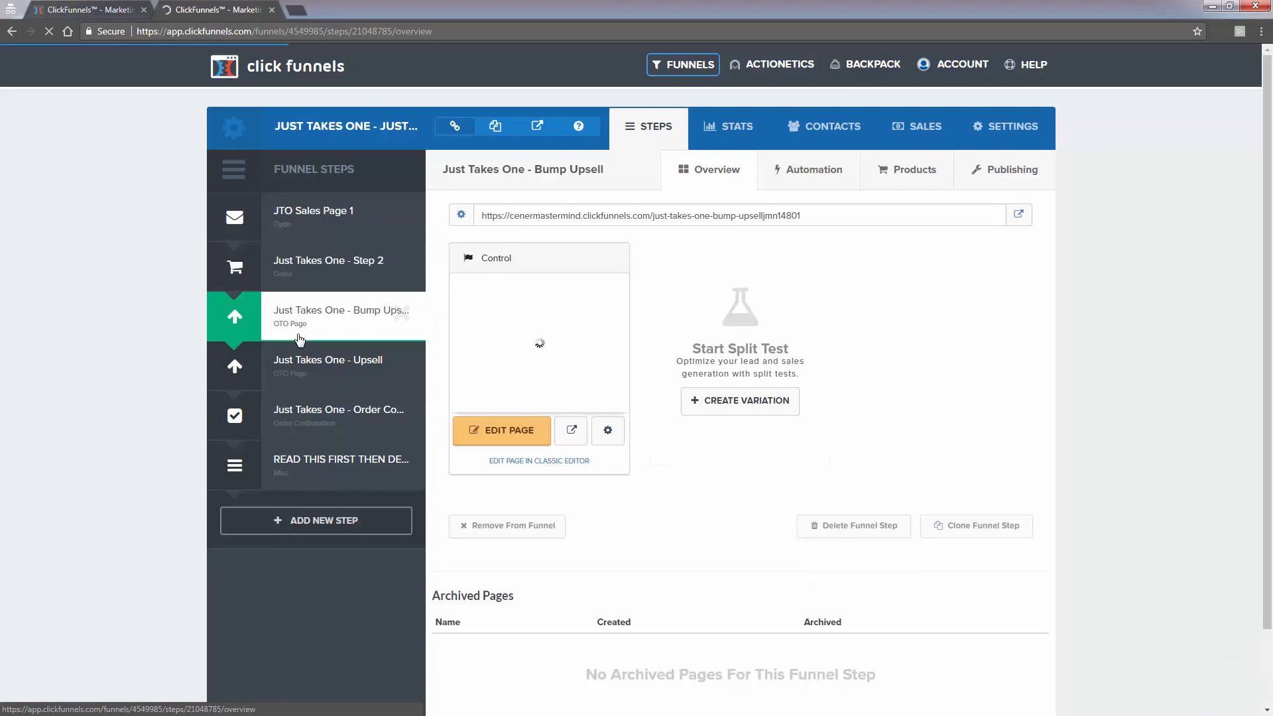
click(306, 367)
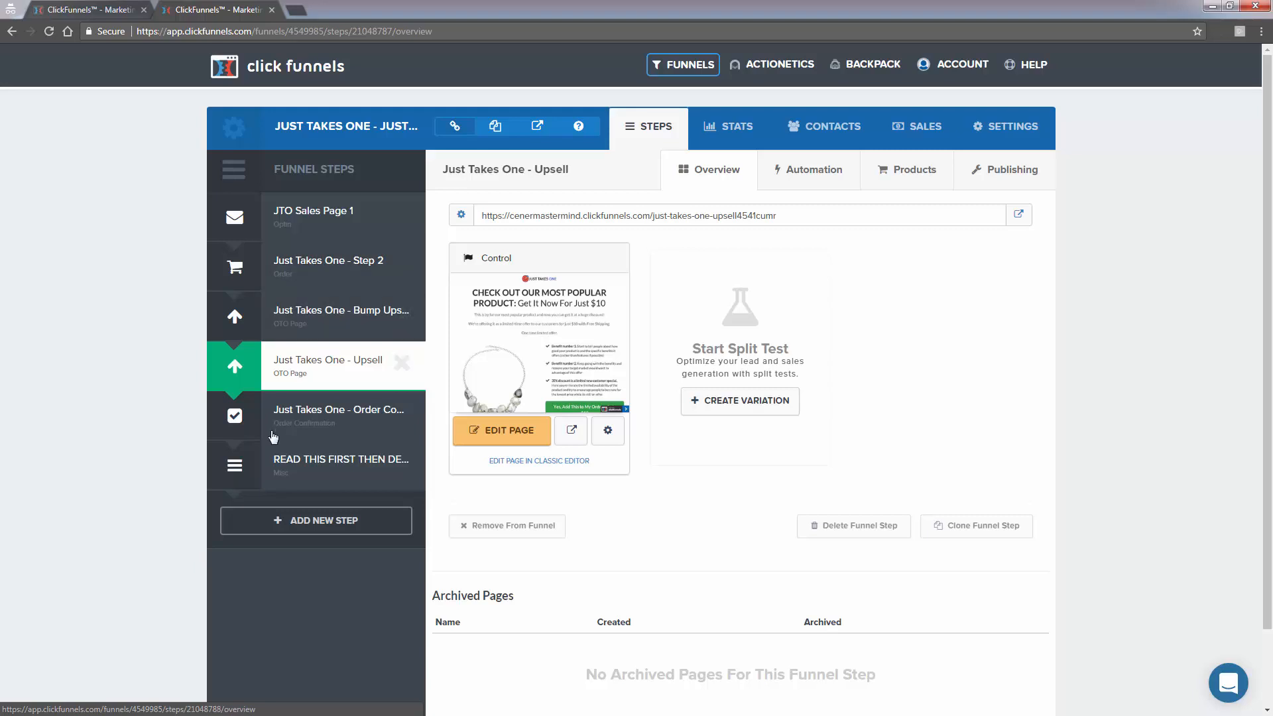
click(351, 232)
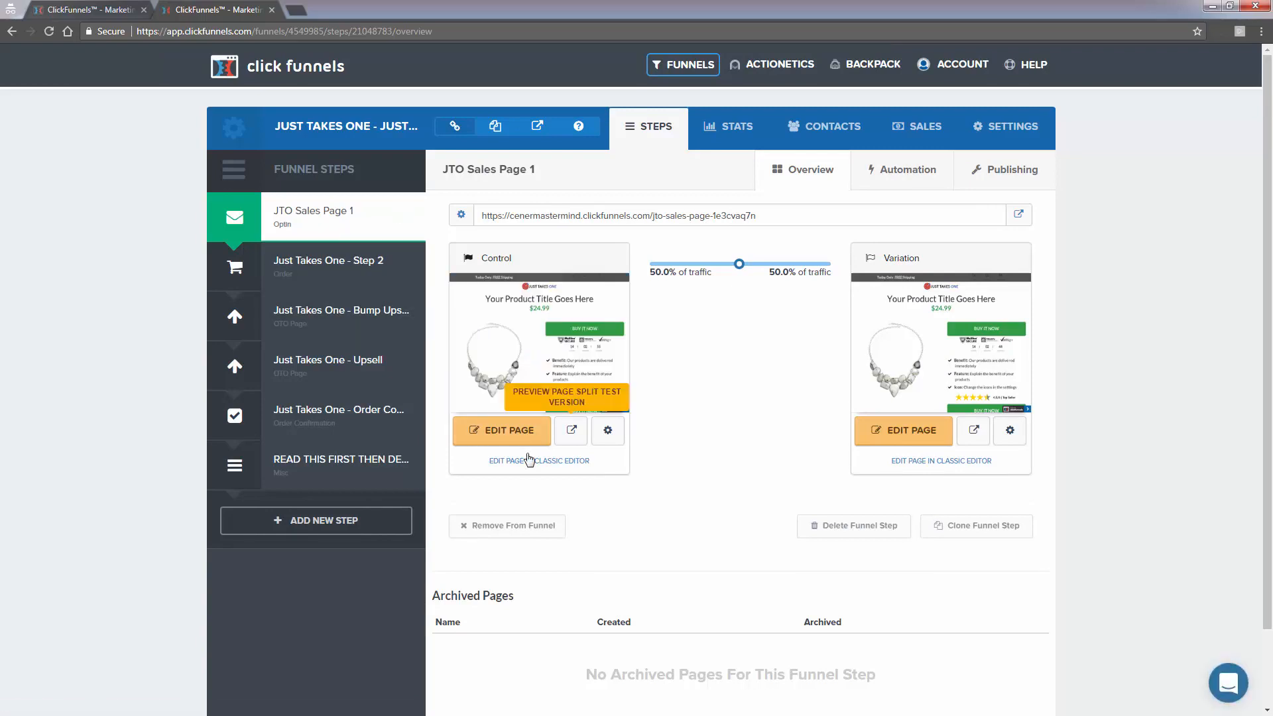
- Preview the live JTO Sales Page 1 and examine its free-shipping banner, countdown area and product price
click(1019, 221)
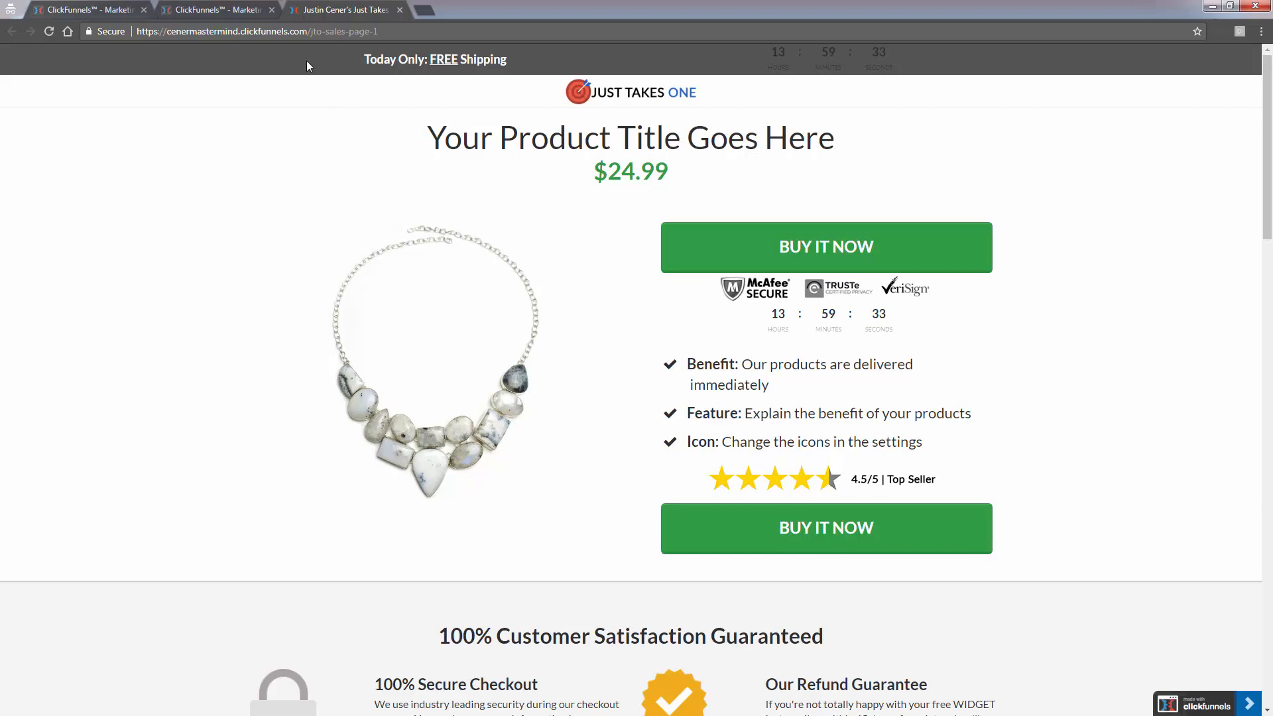
drag(306, 61, 953, 60)
click(954, 58)
triple_click(454, 61)
click(473, 72)
double_click(749, 173)
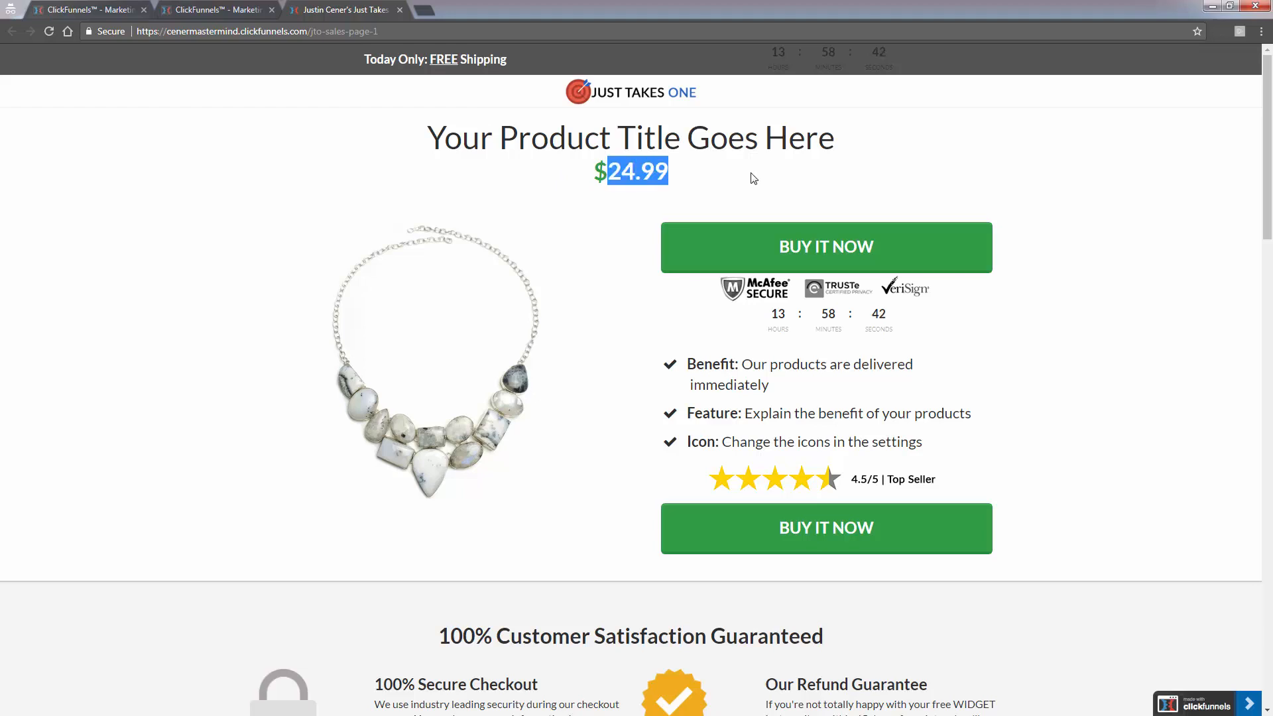
click(656, 204)
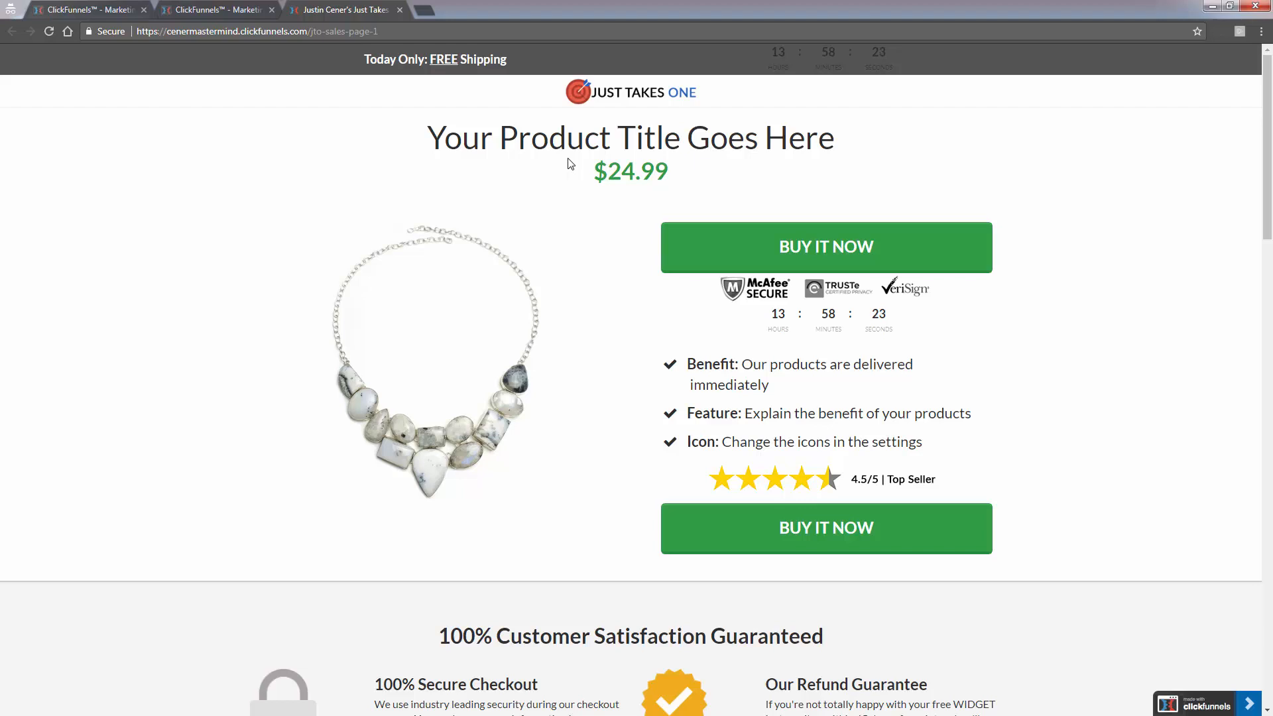
drag(352, 65, 538, 57)
click(539, 58)
- Switch to the ClickFunnels + Ecommerce slideshow and close it
key(alt+Tab)
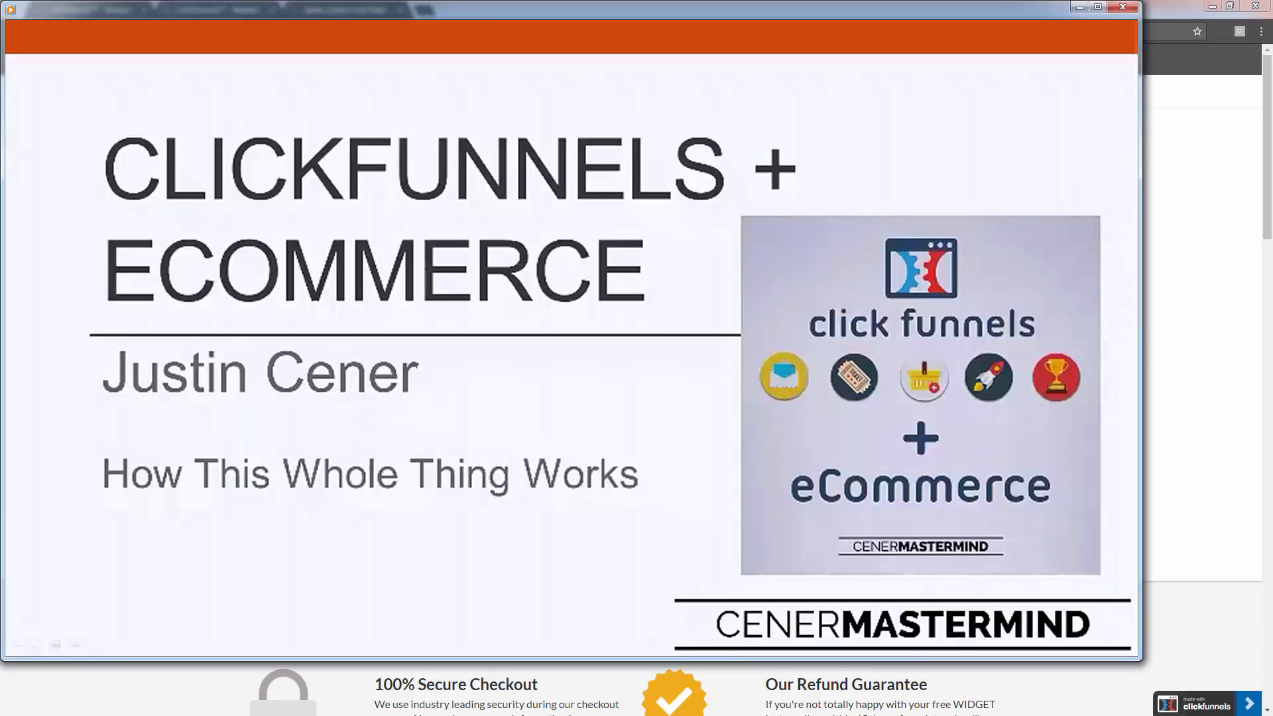
click(1122, 7)
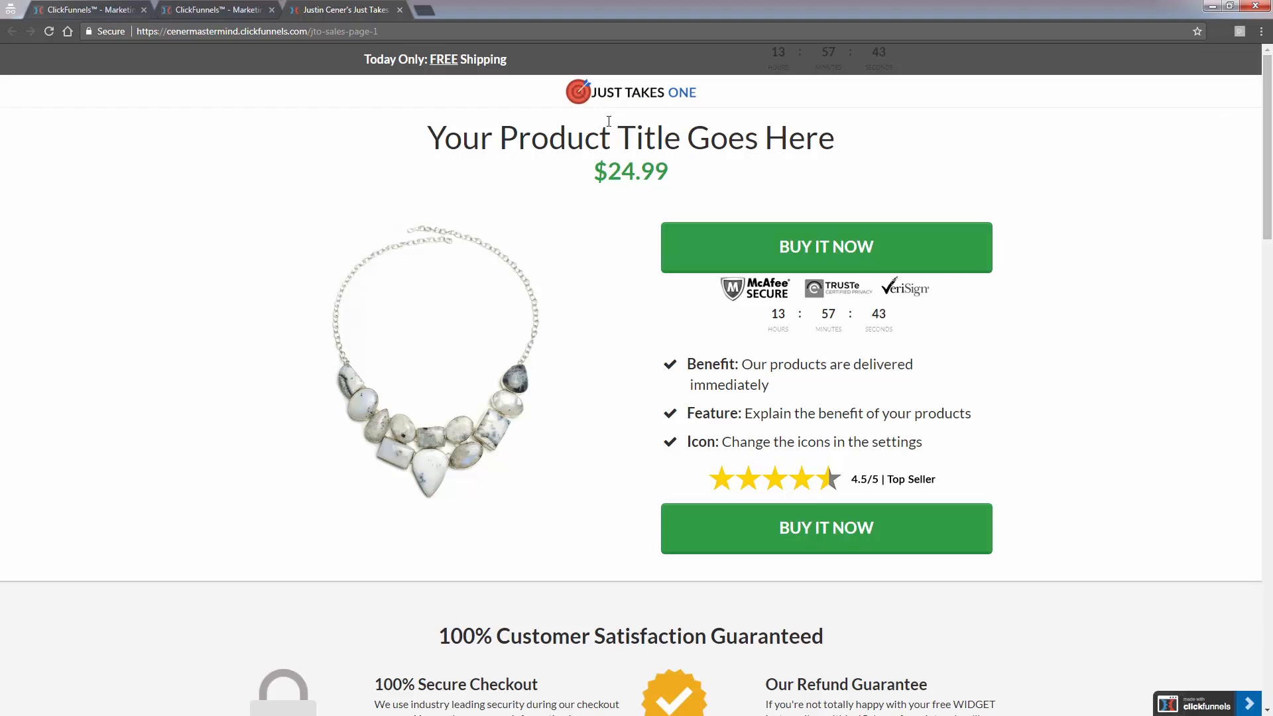
- Open the control version of JTO Sales Page 1 in the page editor and compare it with the live page
click(203, 7)
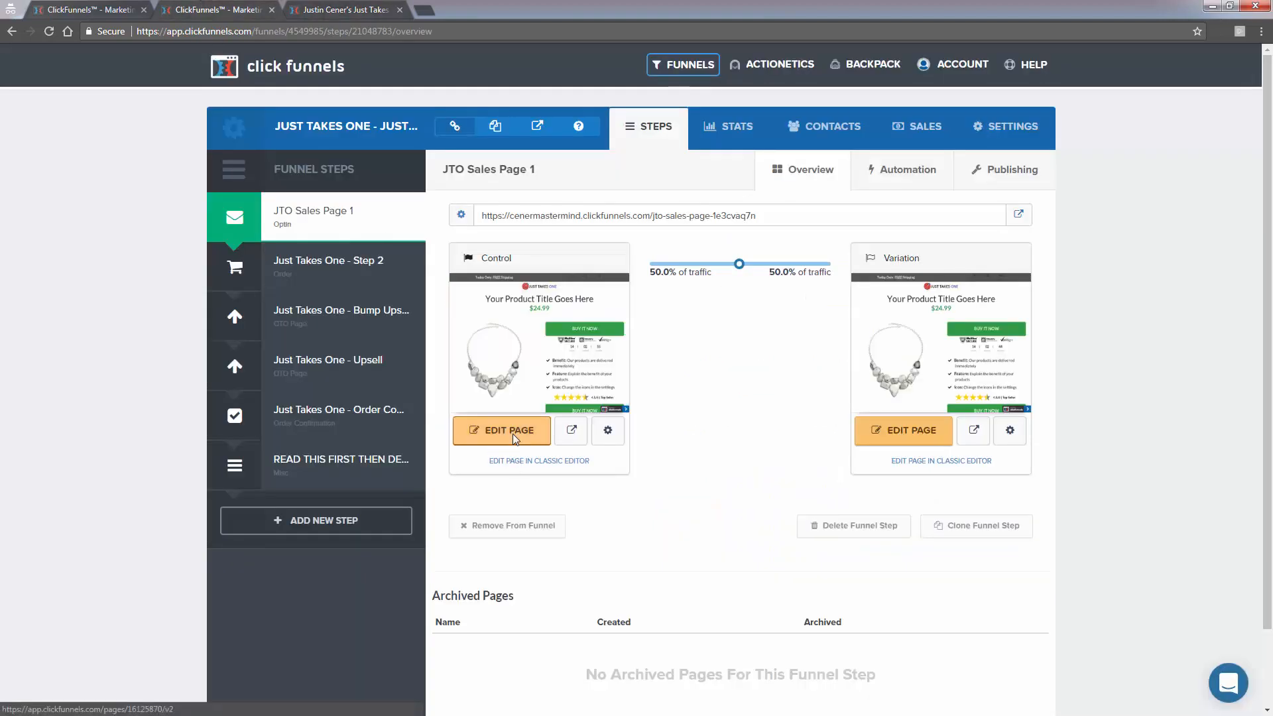
click(513, 435)
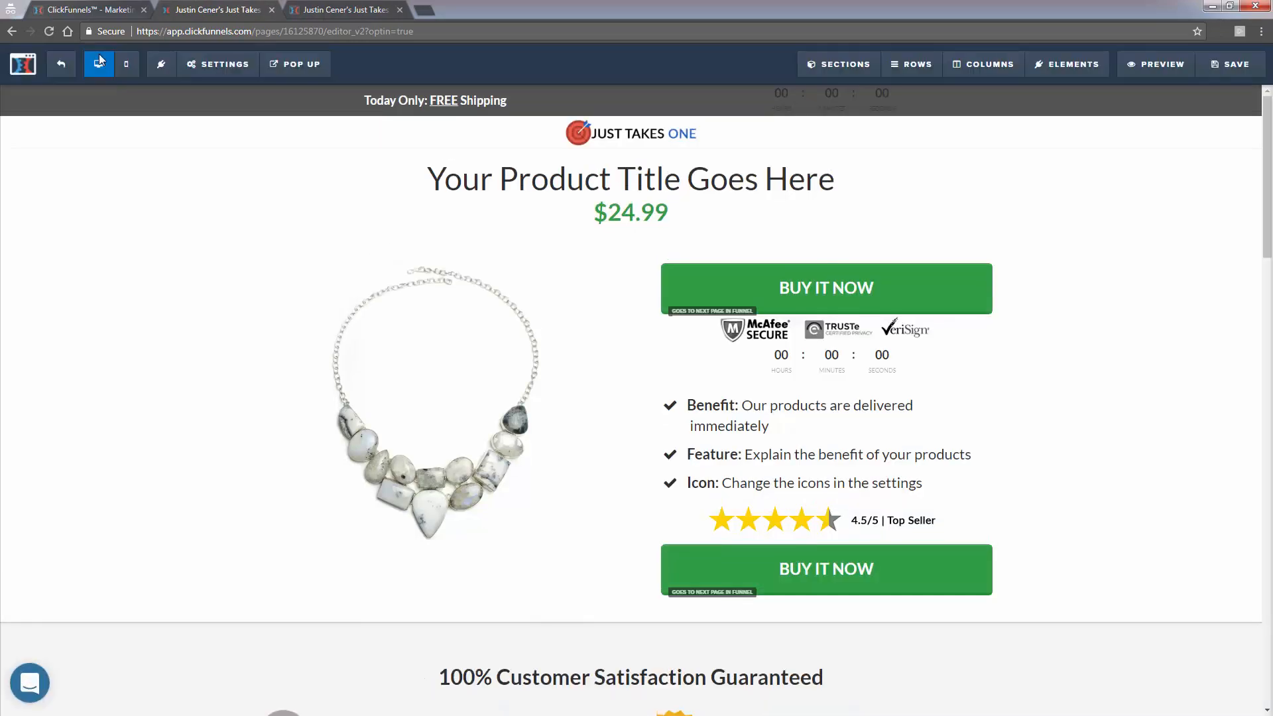
click(388, 8)
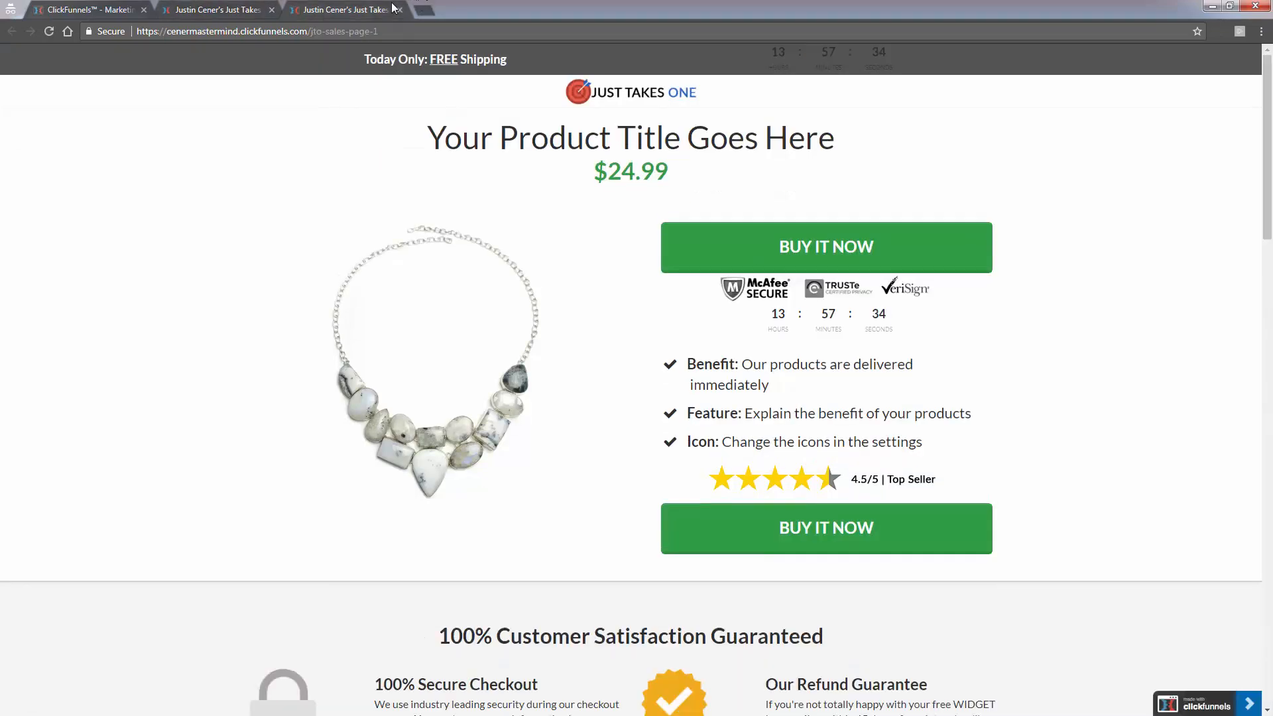
click(199, 6)
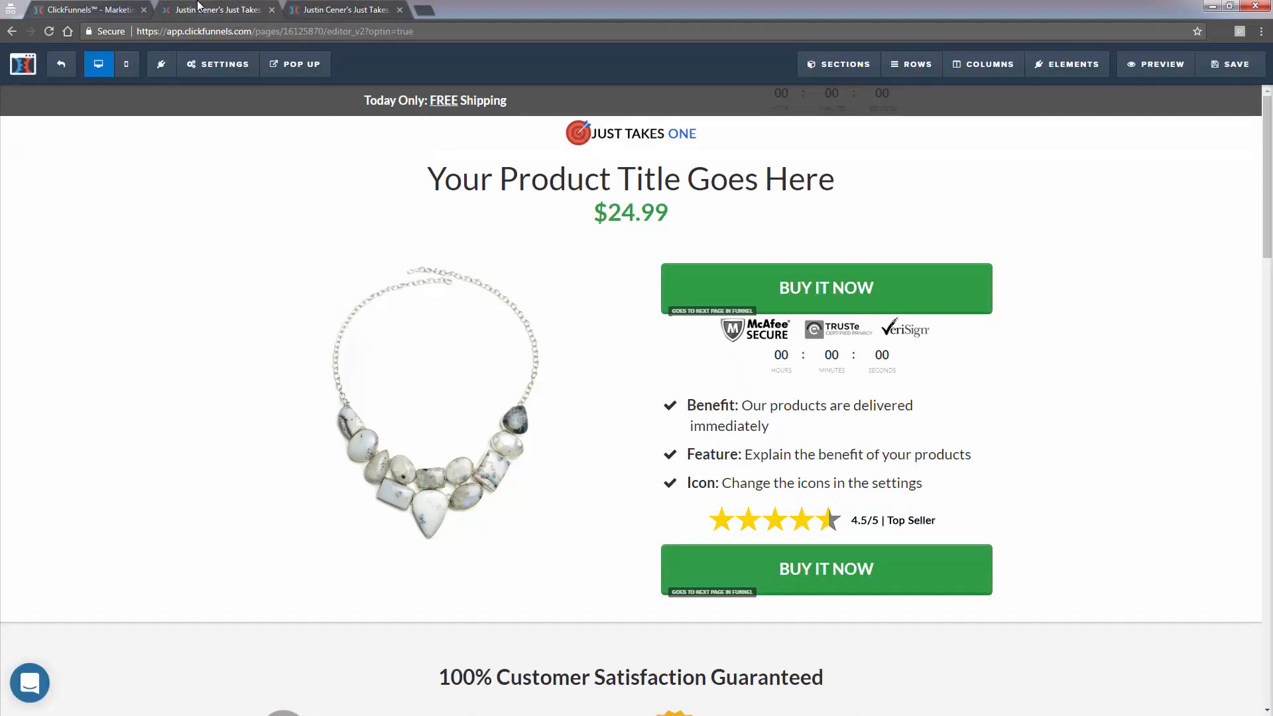
- Try replacing the word "Today" with "FLASH DEAL" in the free-shipping banner, and undo the text change
click(396, 101)
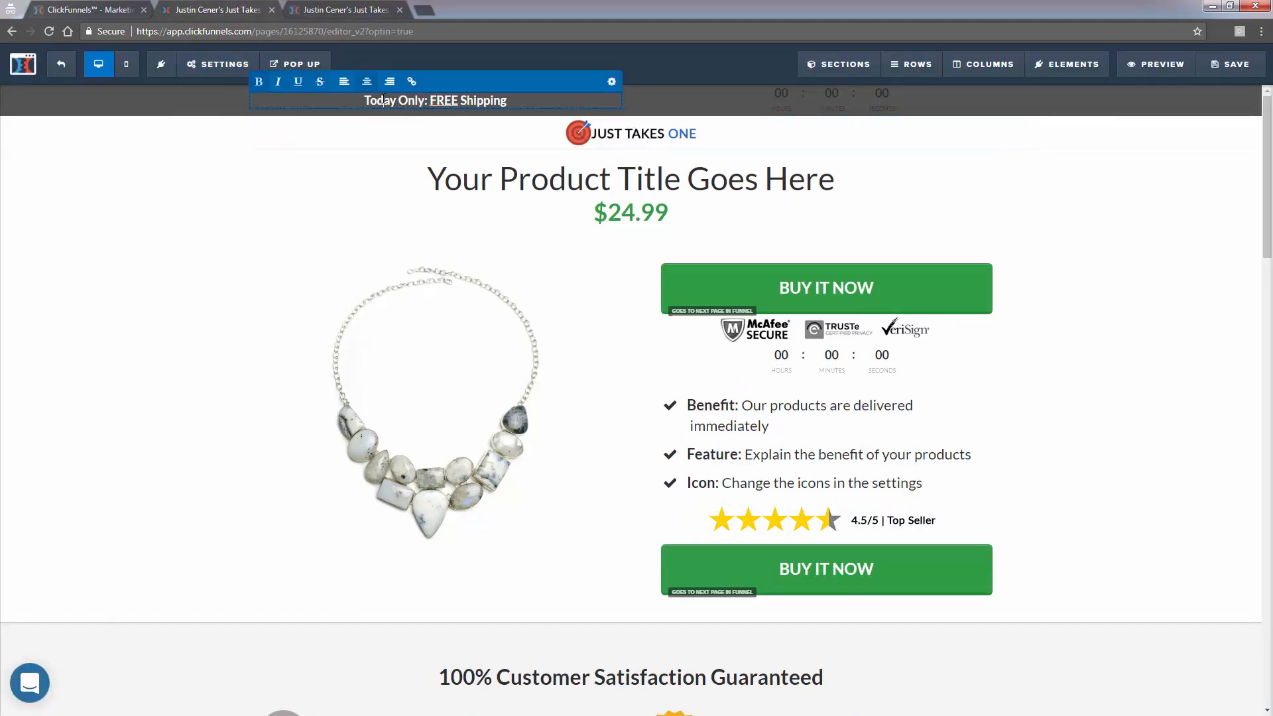
double_click(383, 98)
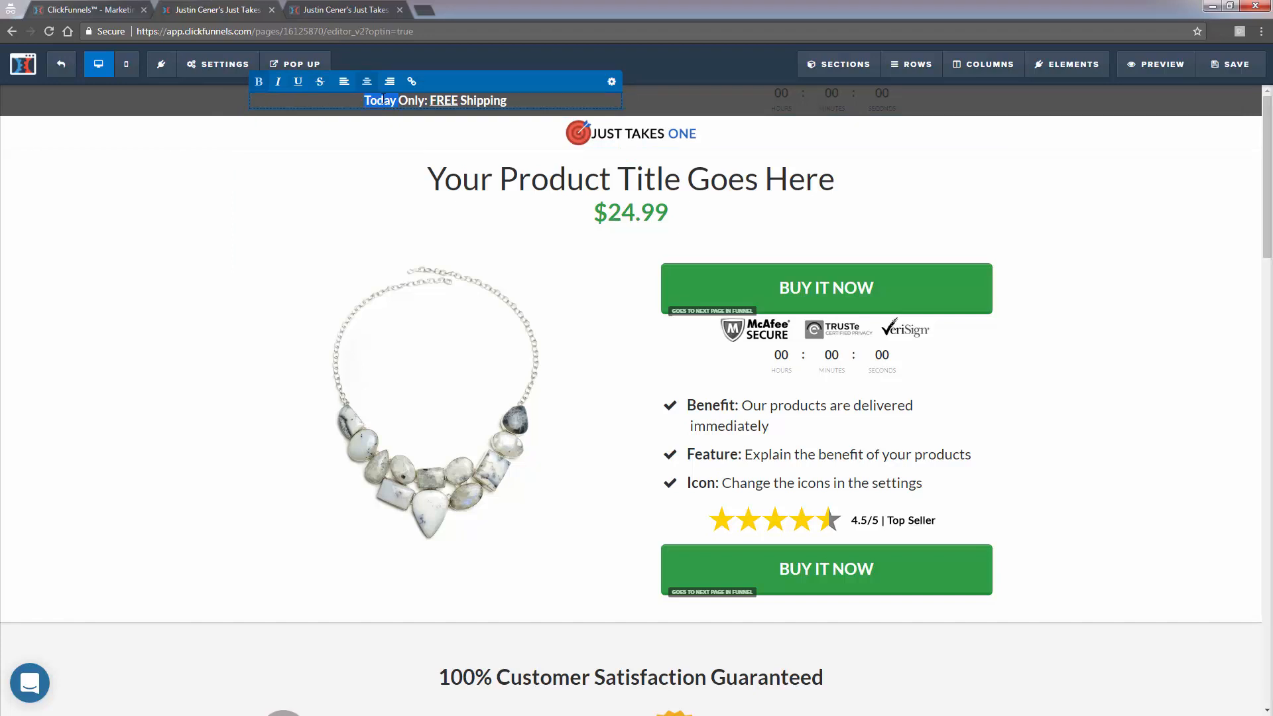
text(FLASH DEAL)
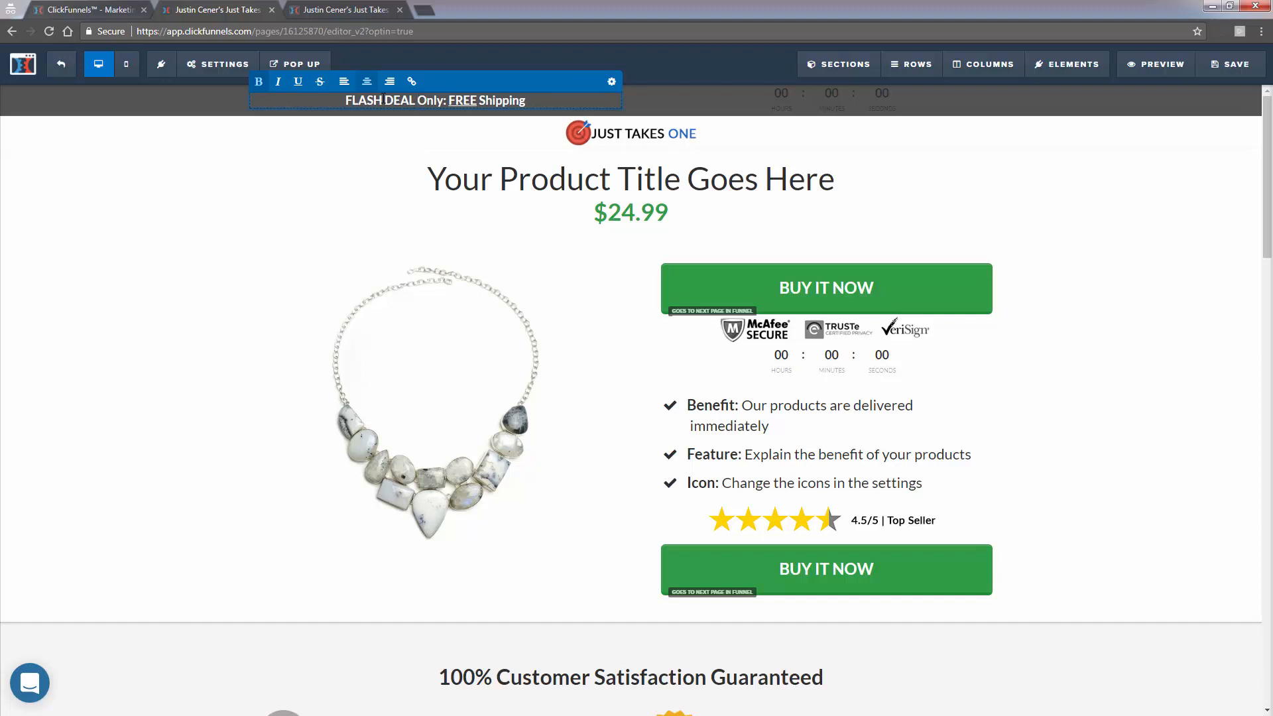
key(ctrl+z)
click(191, 230)
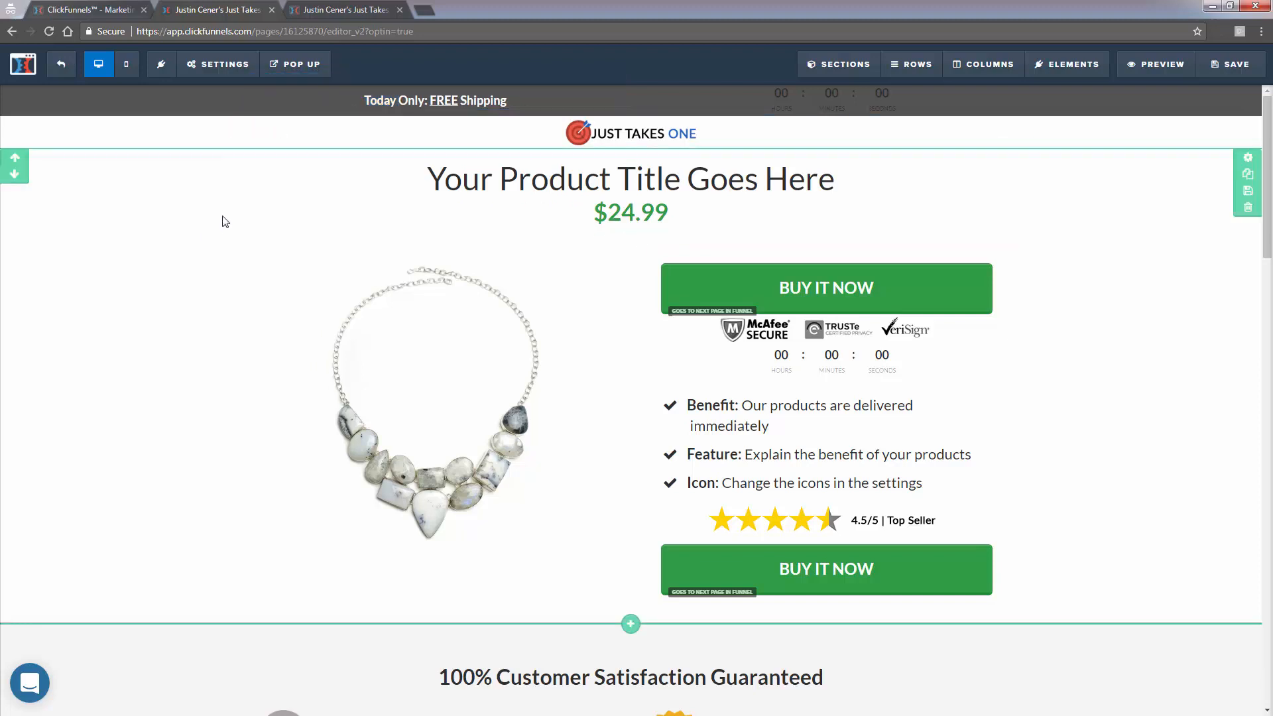
- Examine the editable product title, the price below it and the two buy buttons in the page editor
click(564, 171)
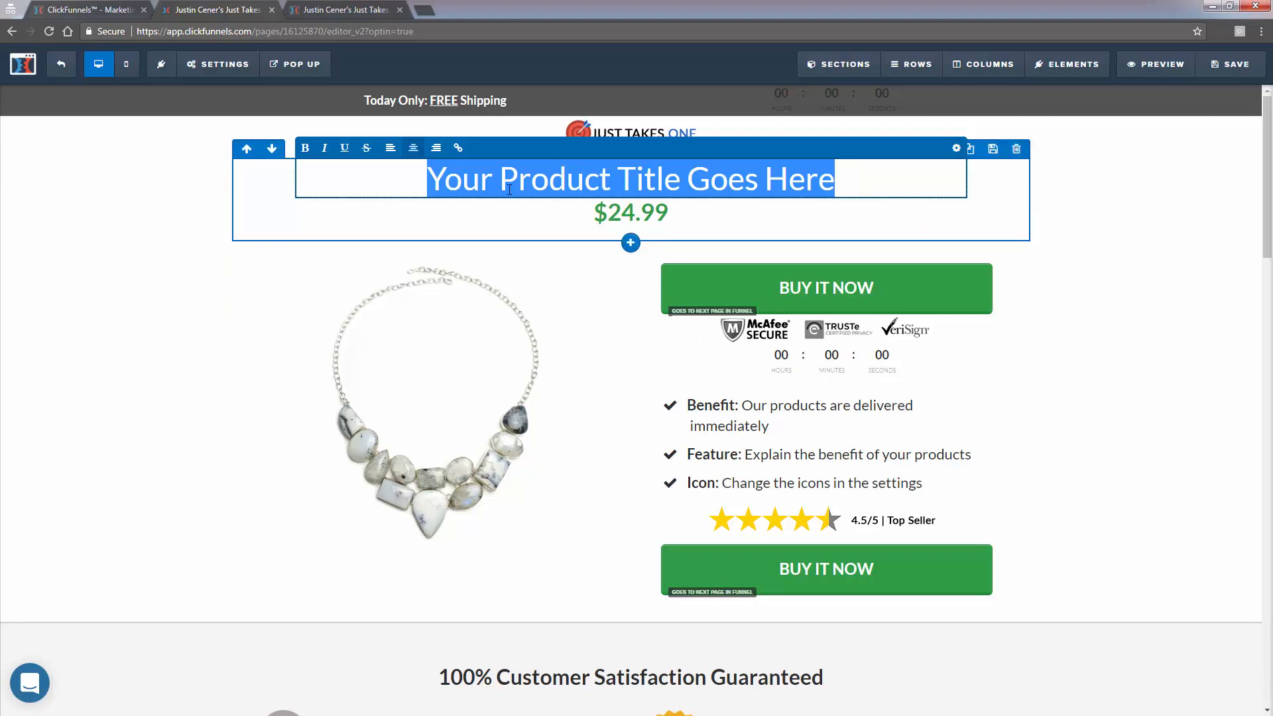
click(45, 336)
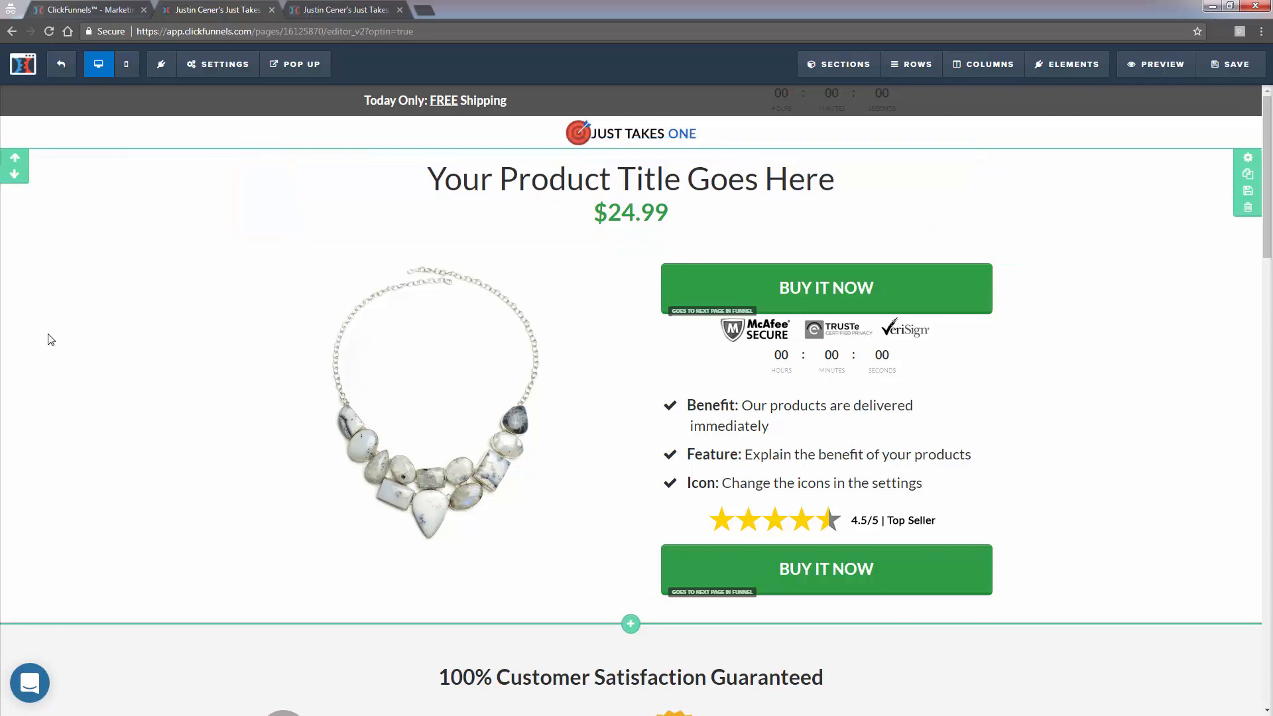
click(517, 192)
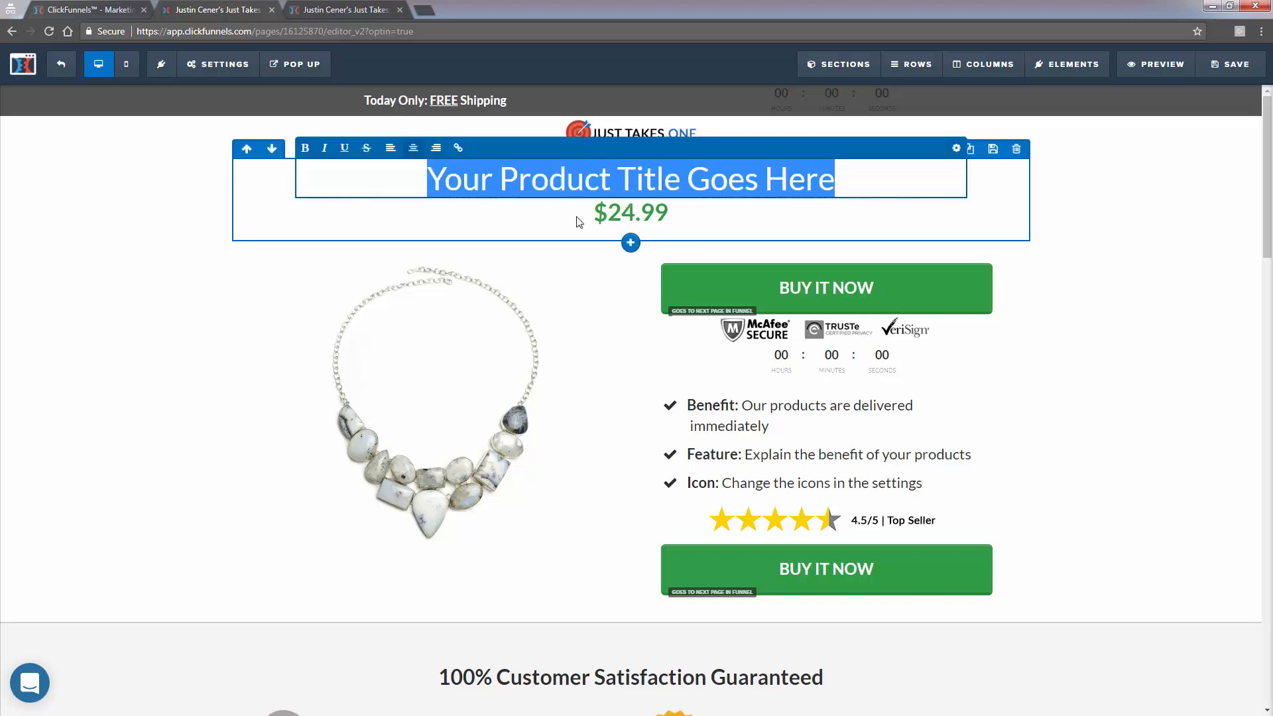
click(614, 214)
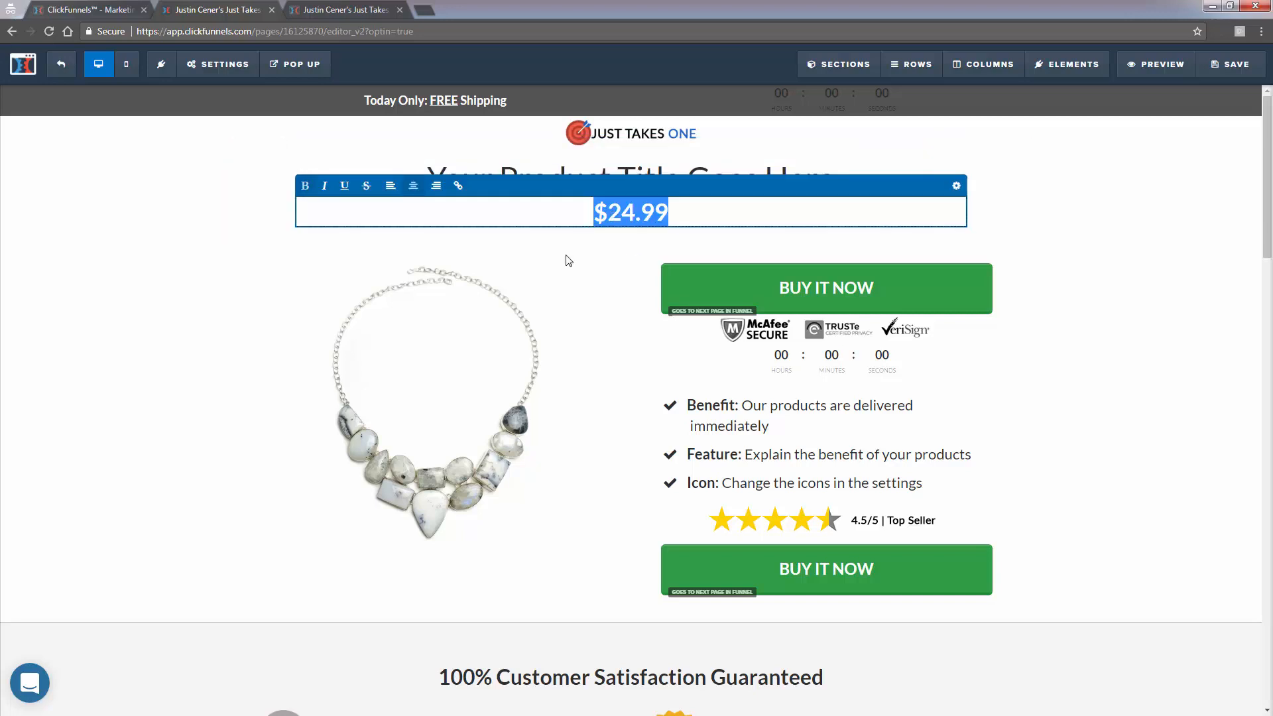
click(530, 301)
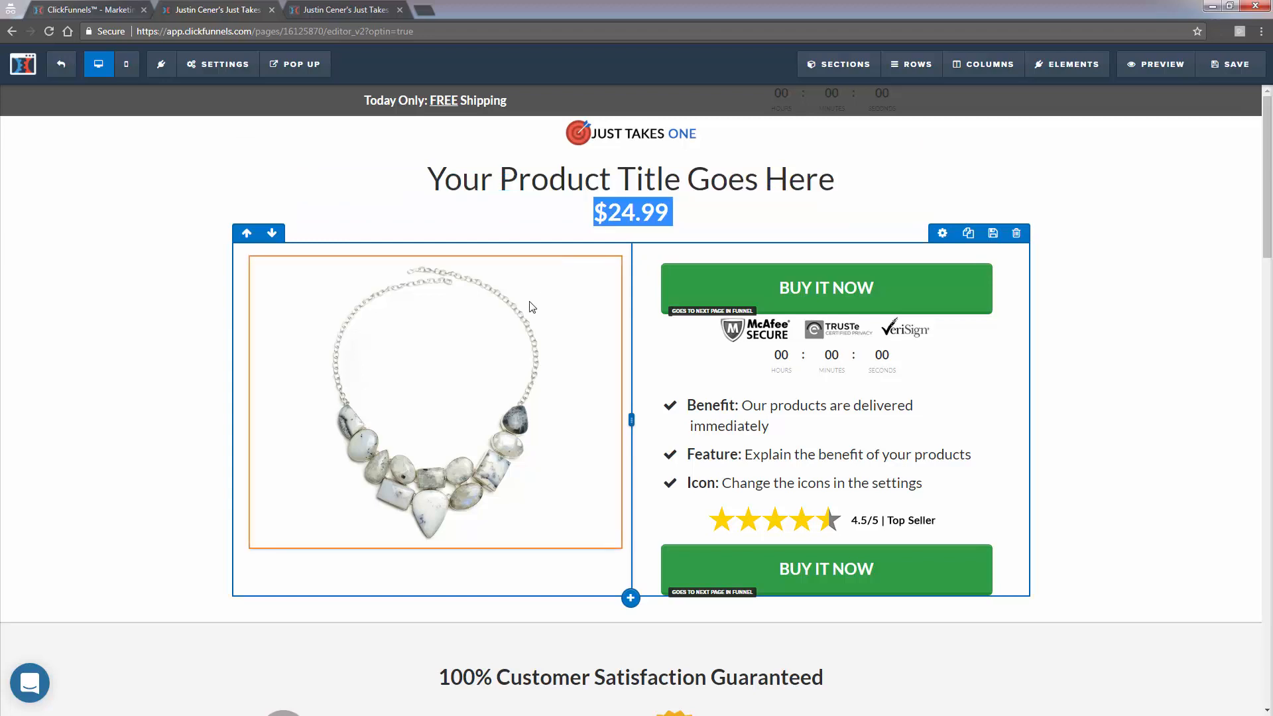
click(635, 211)
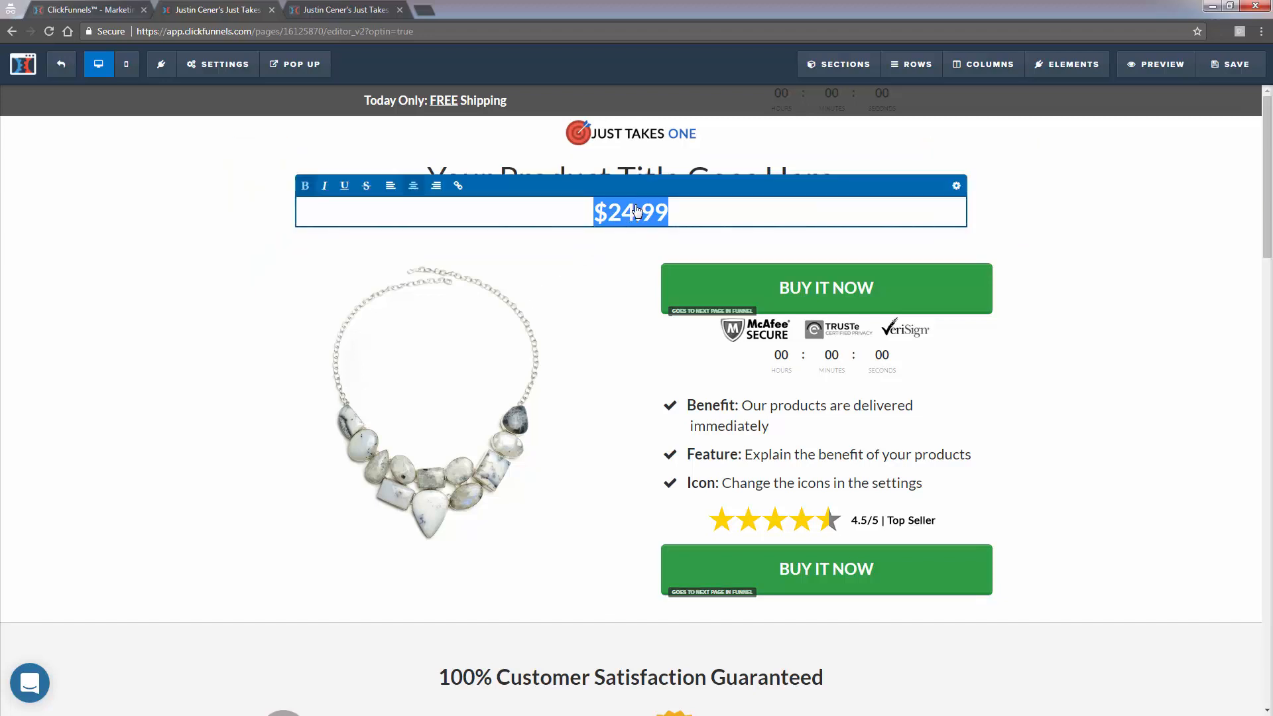
click(343, 386)
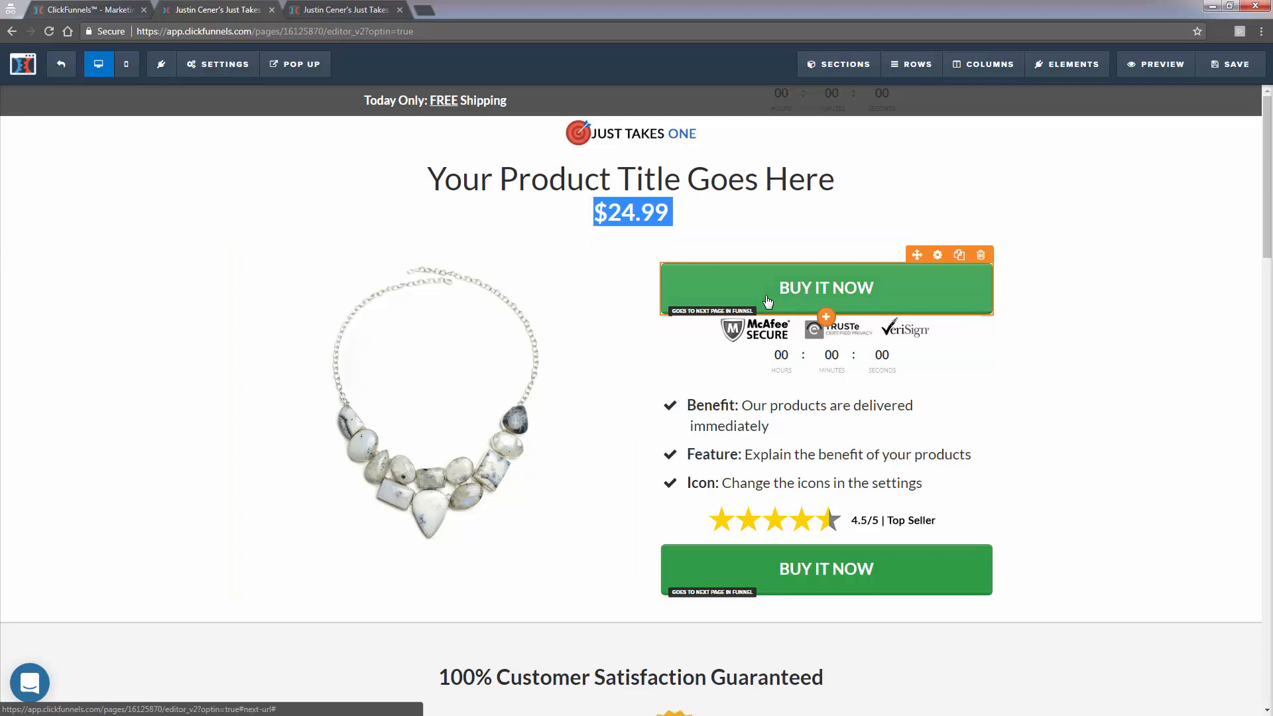
scroll(756, 302, down, 4)
scroll(733, 426, up, 4)
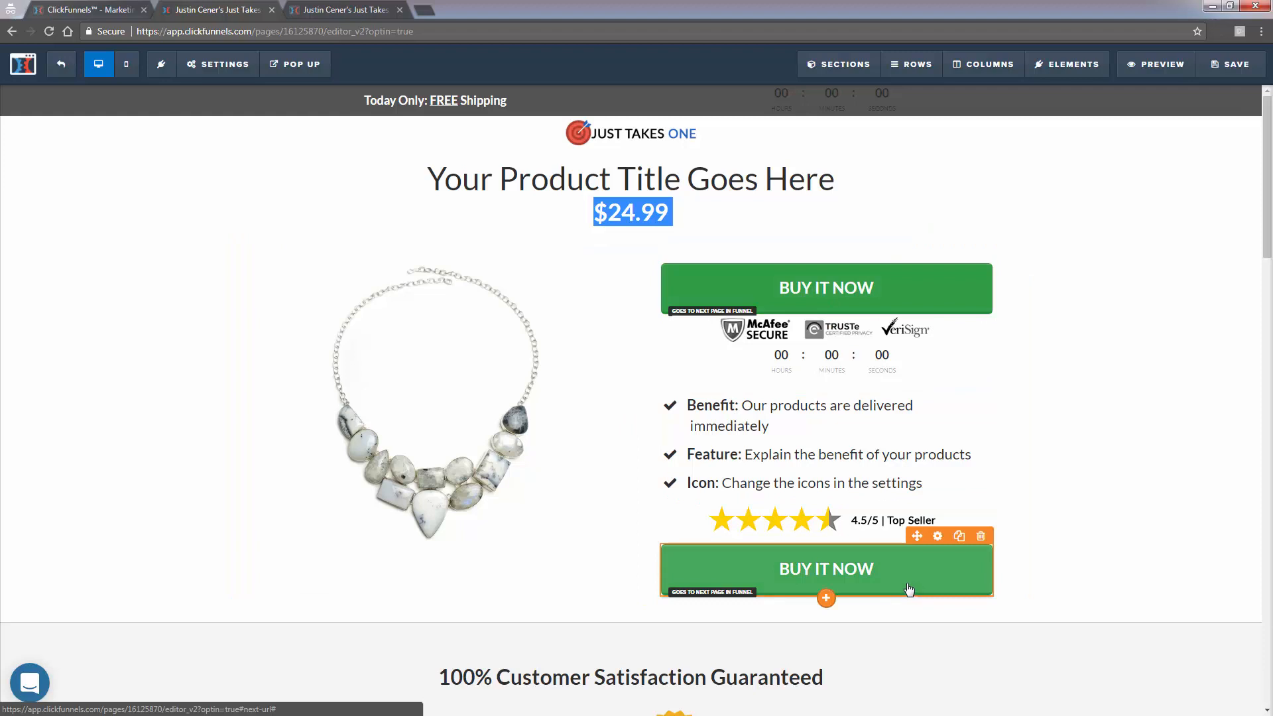
- Compare the mobile layout of the sales page with its desktop layout, and return to the desktop layout
click(129, 69)
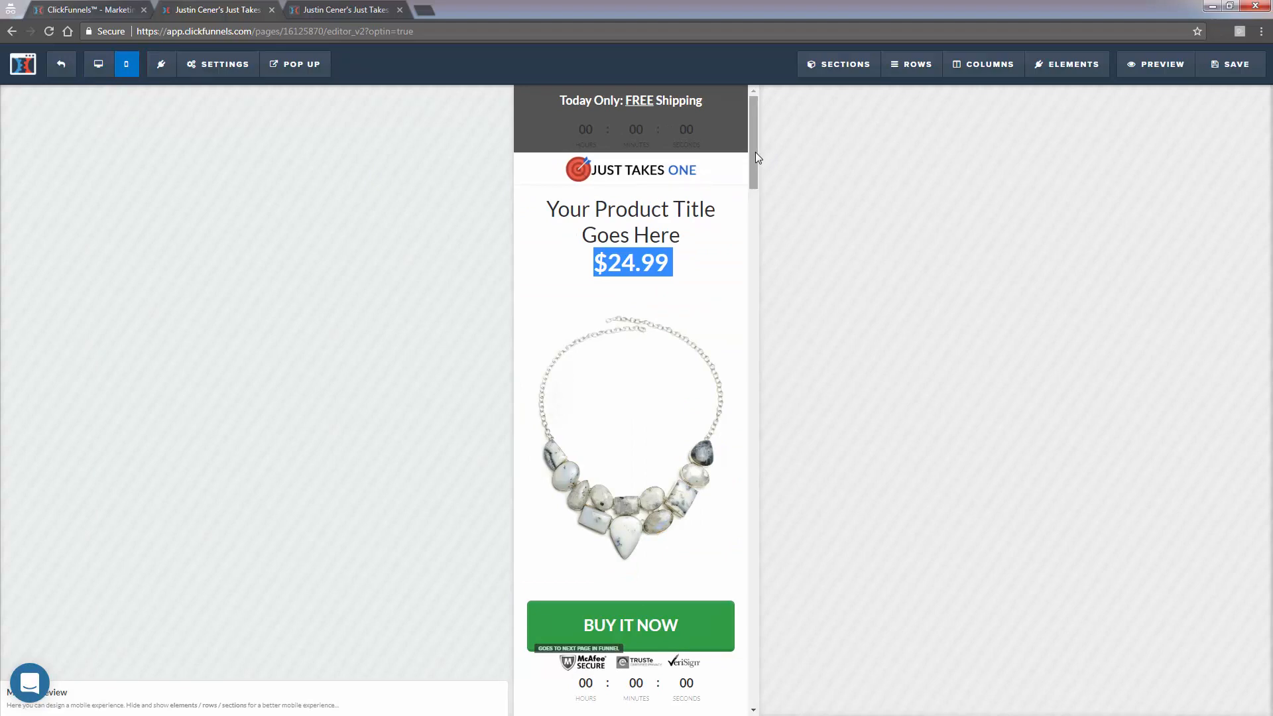
drag(756, 153, 786, 149)
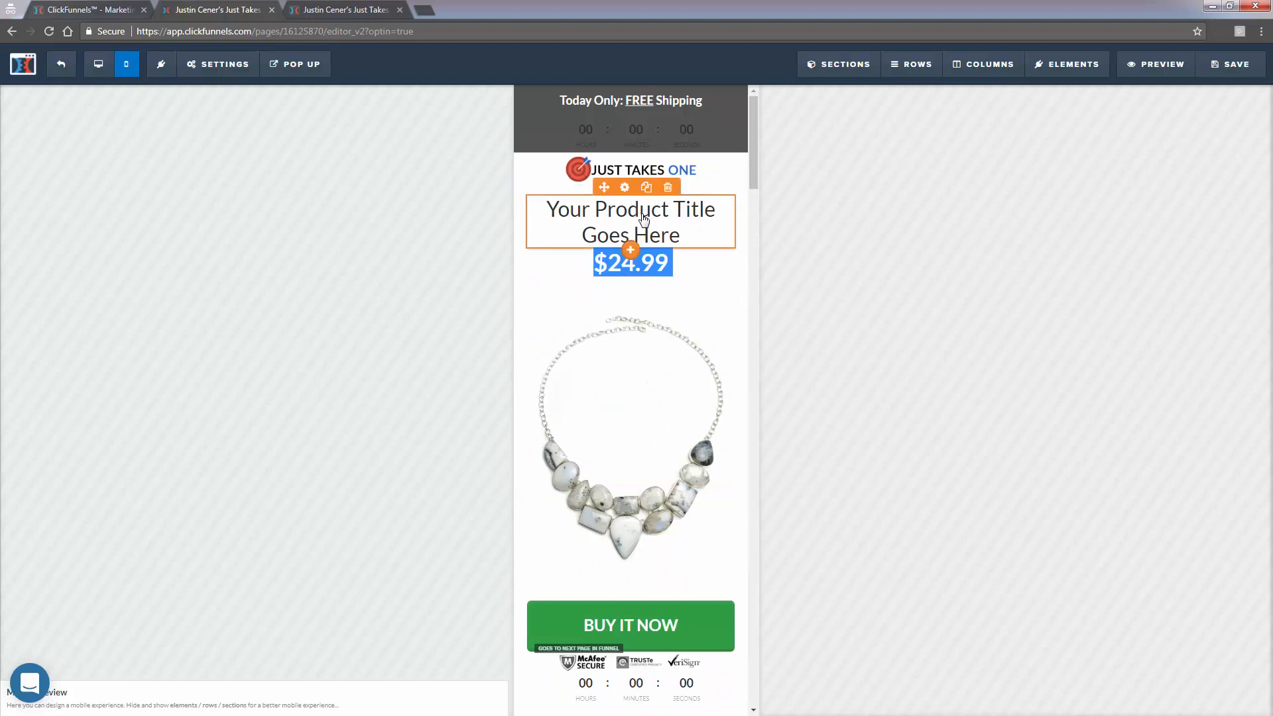
click(98, 64)
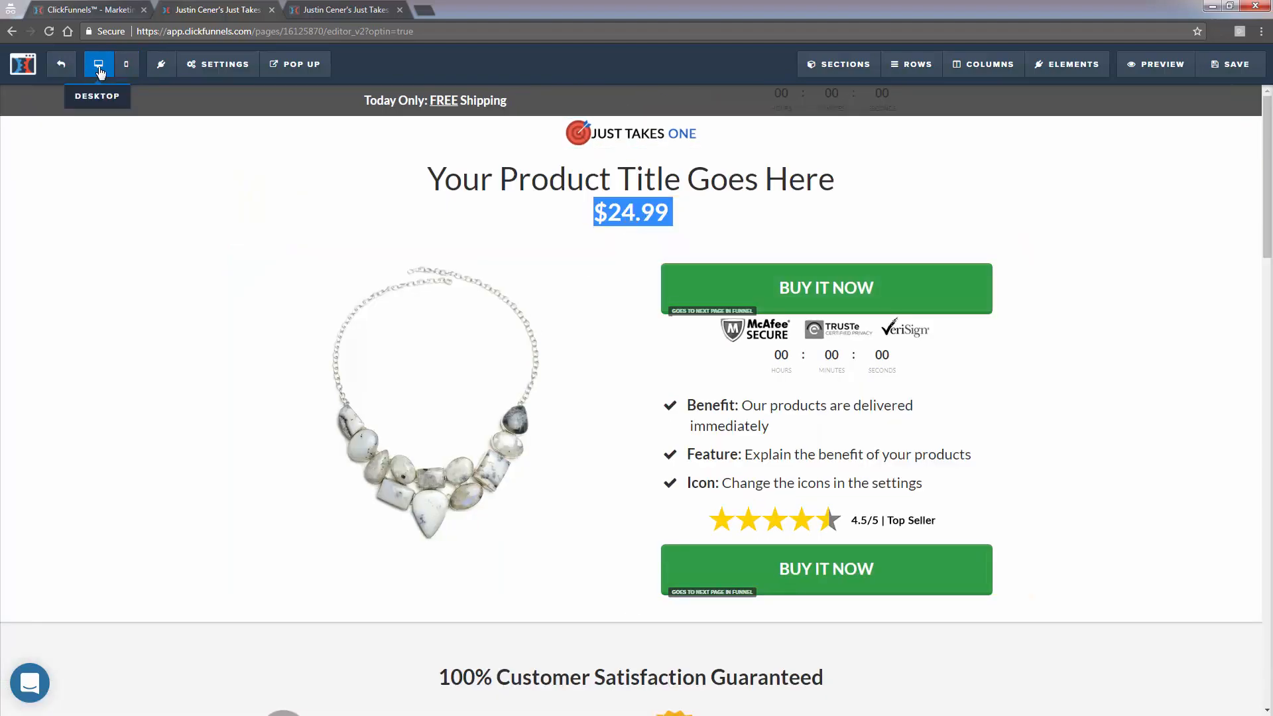
click(126, 64)
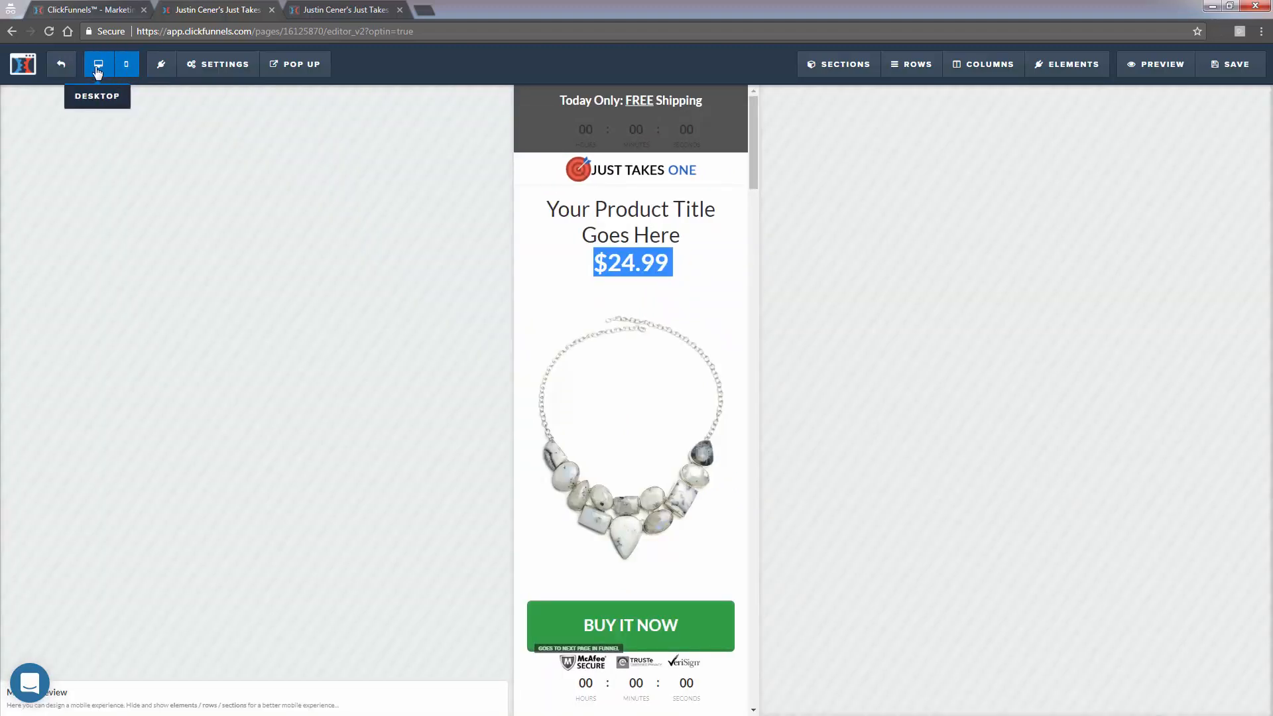
click(98, 71)
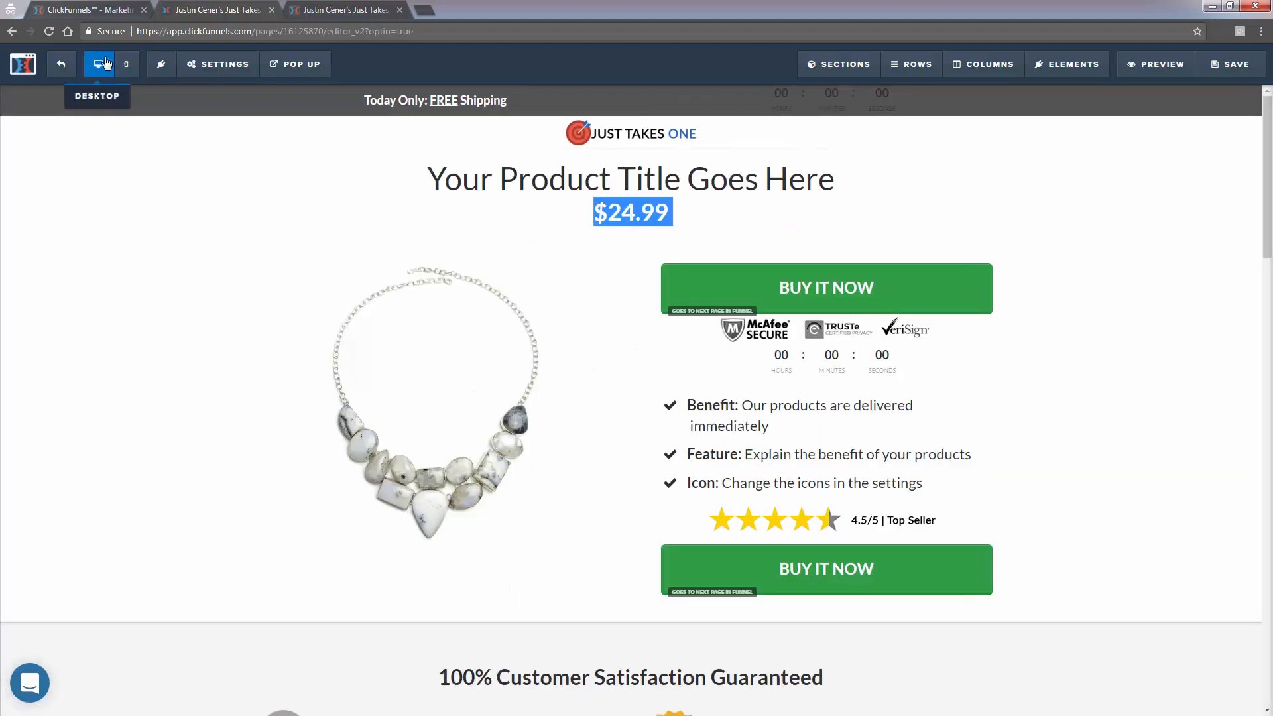
click(126, 64)
click(98, 69)
- Examine the price, the countdown timer, the benefit list and the guarantee section of the sales page
click(790, 200)
scroll(790, 199, down, 1)
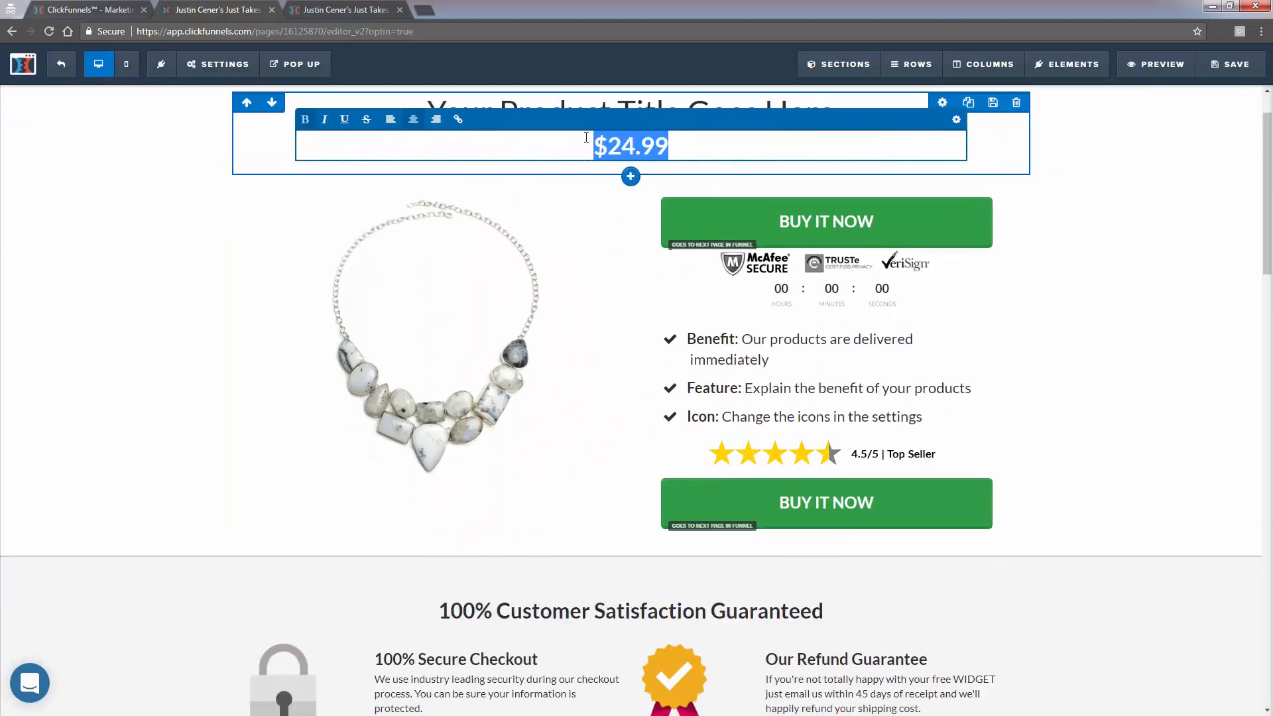
click(586, 137)
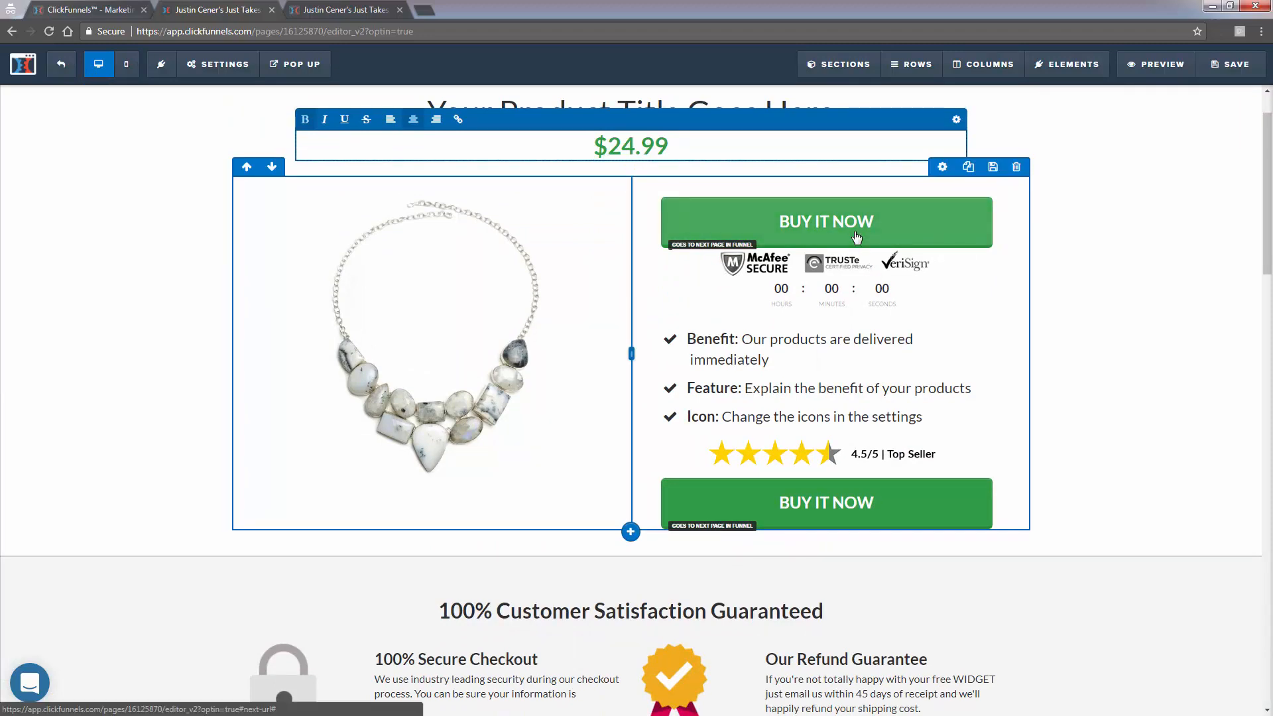
click(824, 273)
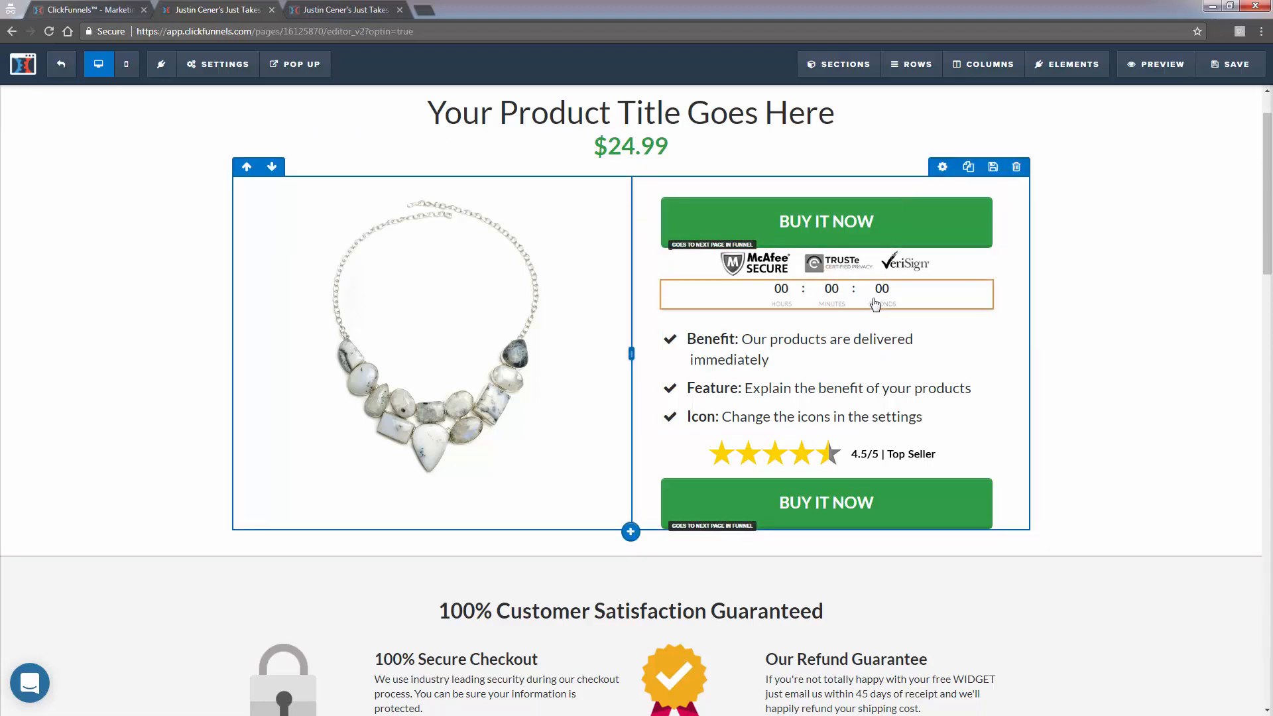
scroll(725, 177, up, 1)
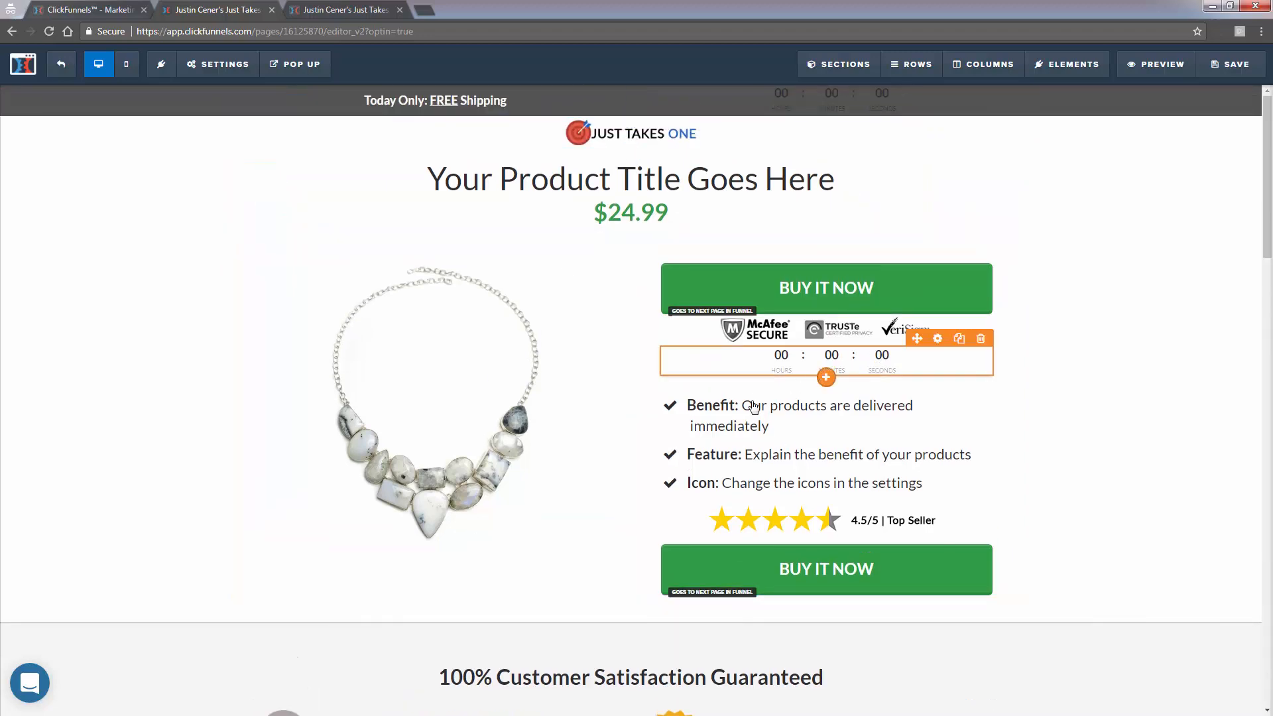
scroll(821, 373, down, 1)
scroll(822, 370, down, 1)
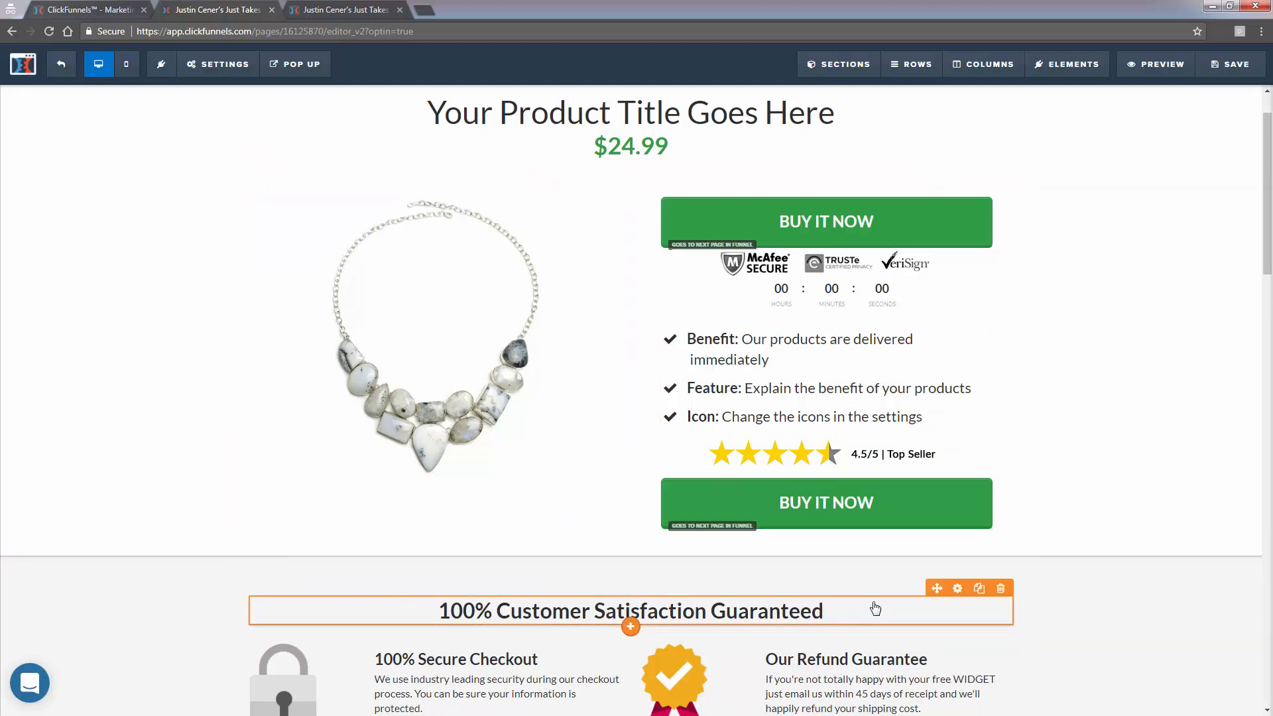
- Replace the necklace product image with the library photo of the pirate cat beside the bat decoration, and set its width to 500
click(379, 310)
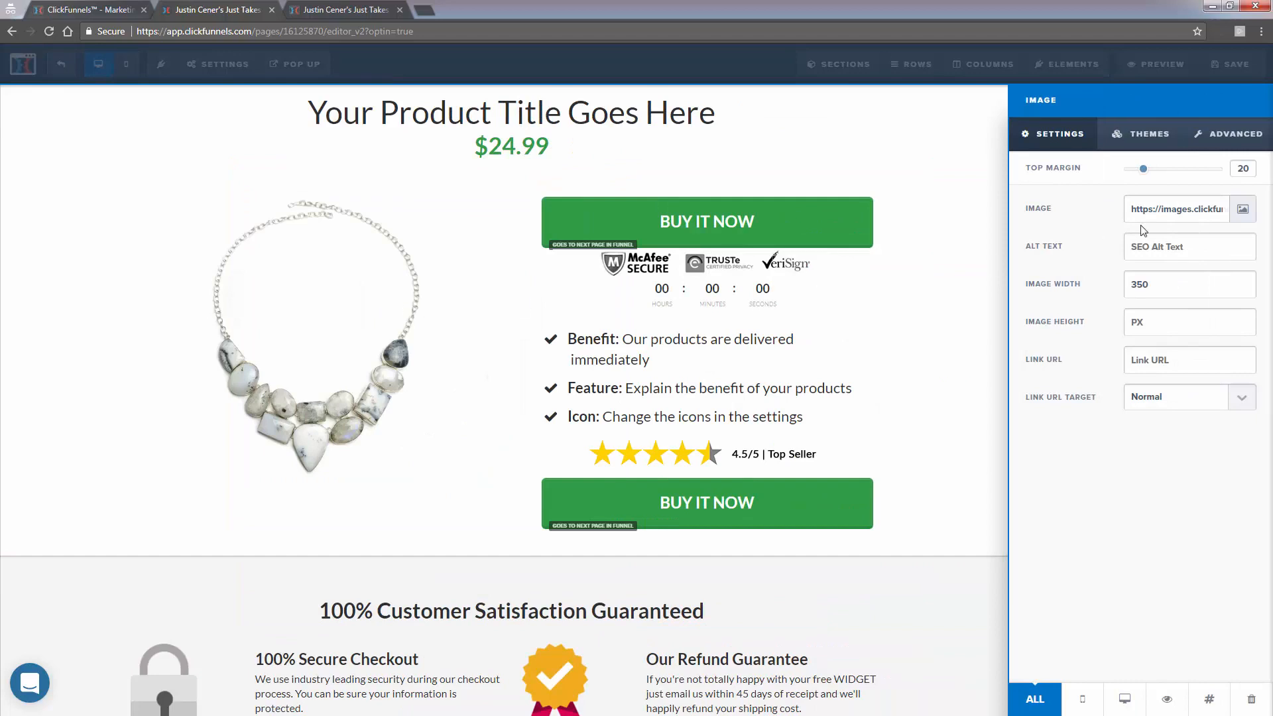
click(1241, 207)
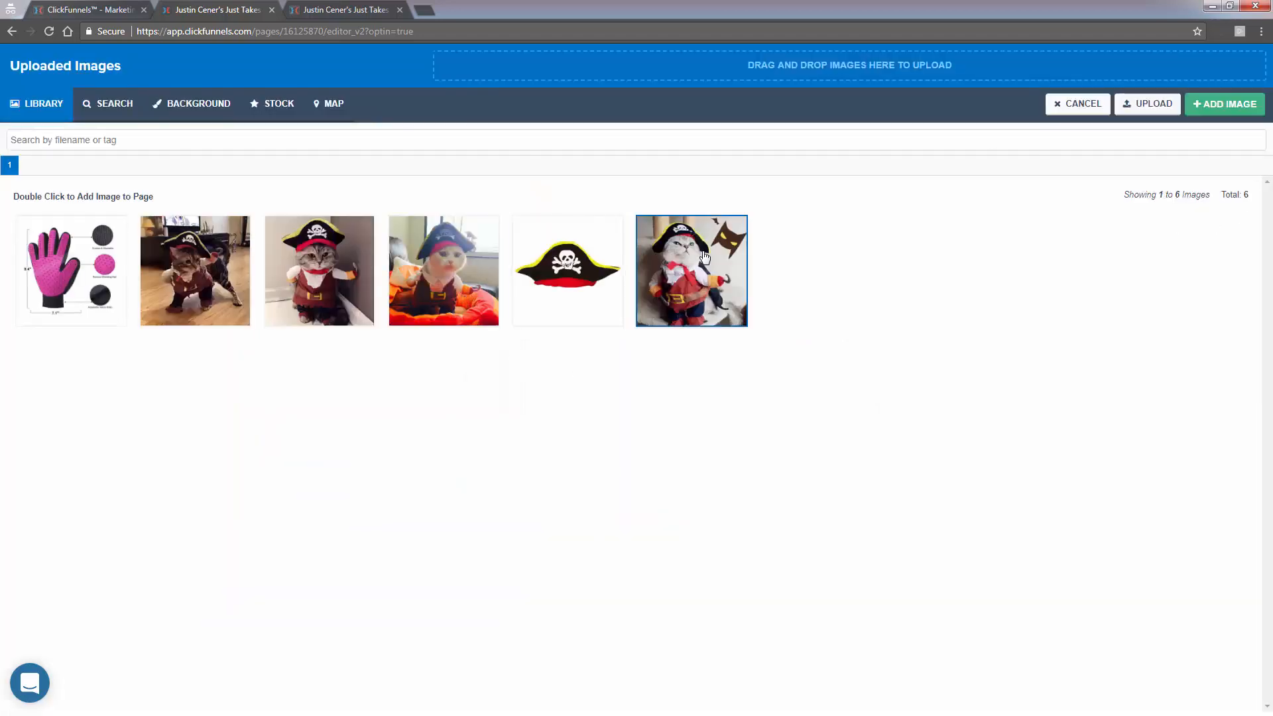
double_click(693, 269)
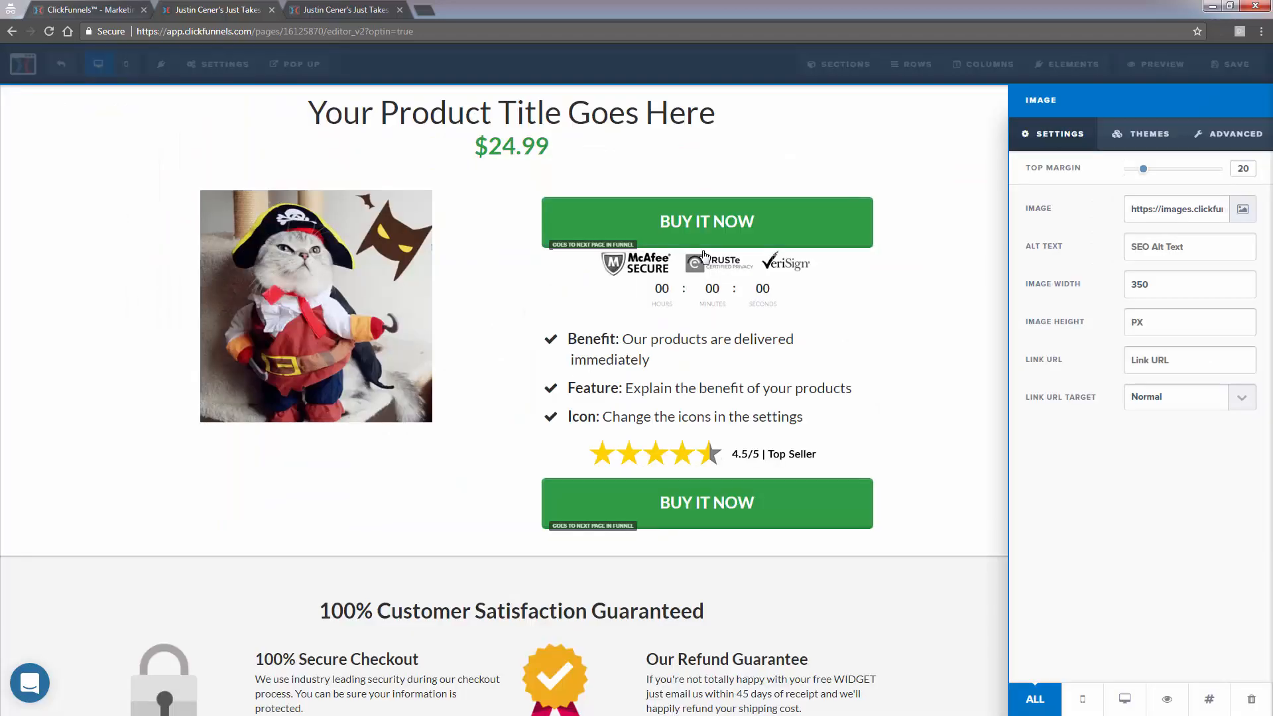
double_click(1140, 282)
text(500)
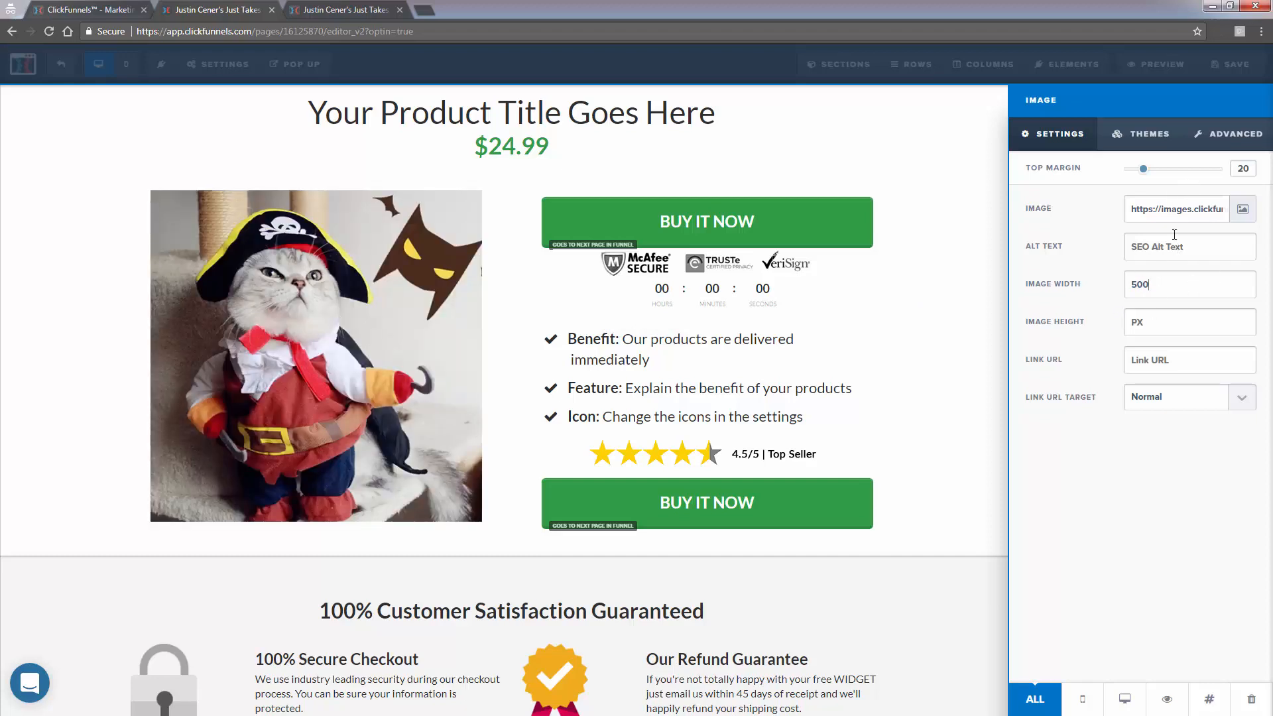
click(938, 265)
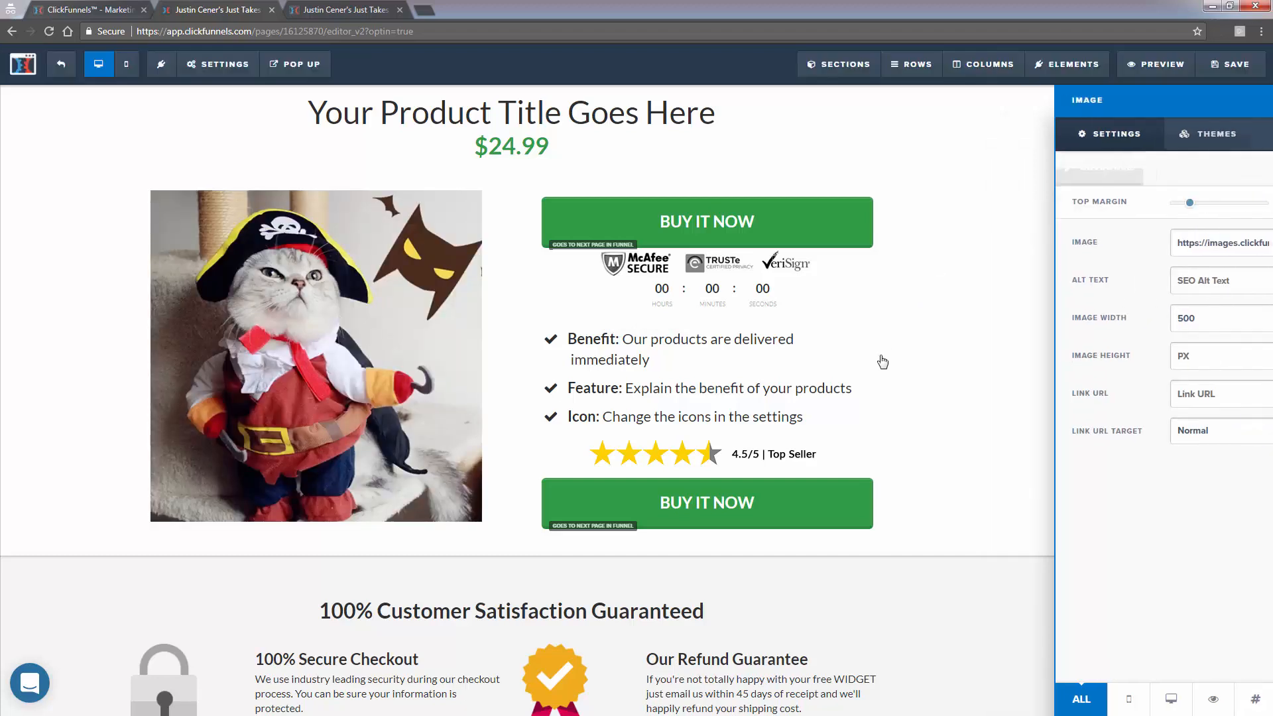
- Select the price headline under the product title and open its settings
scroll(882, 376, up, 1)
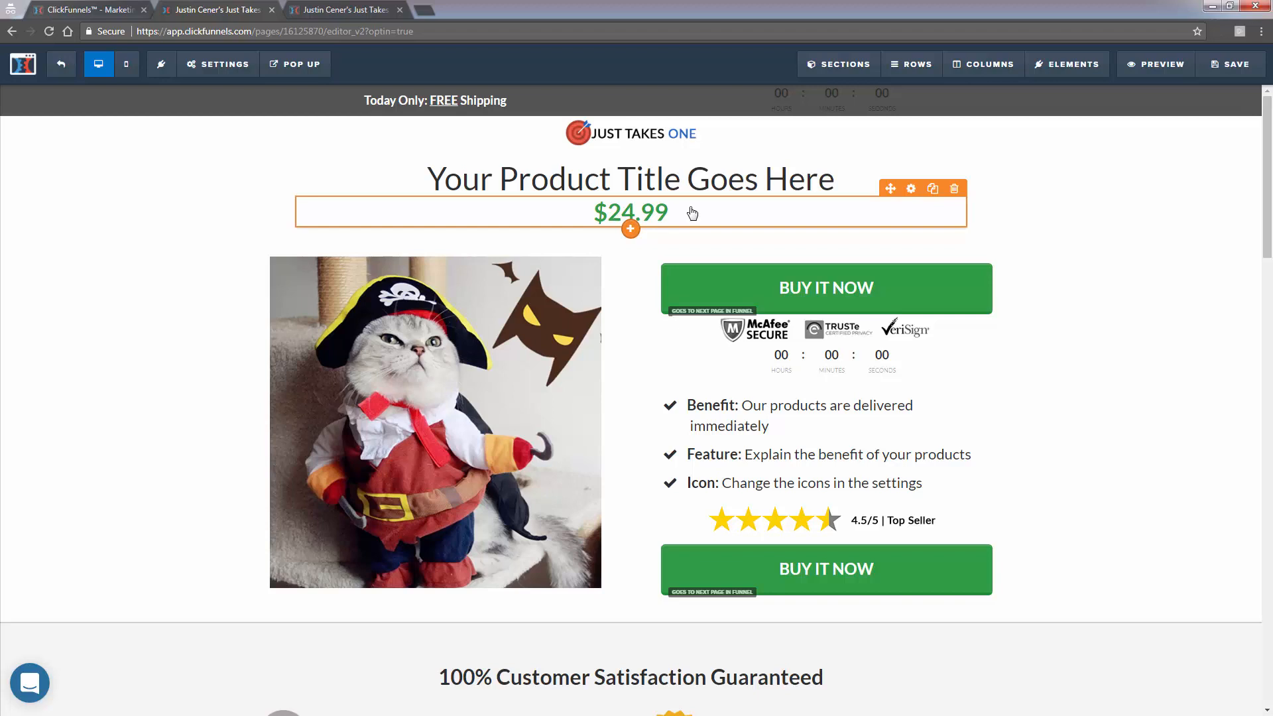
click(657, 220)
click(1032, 214)
click(821, 213)
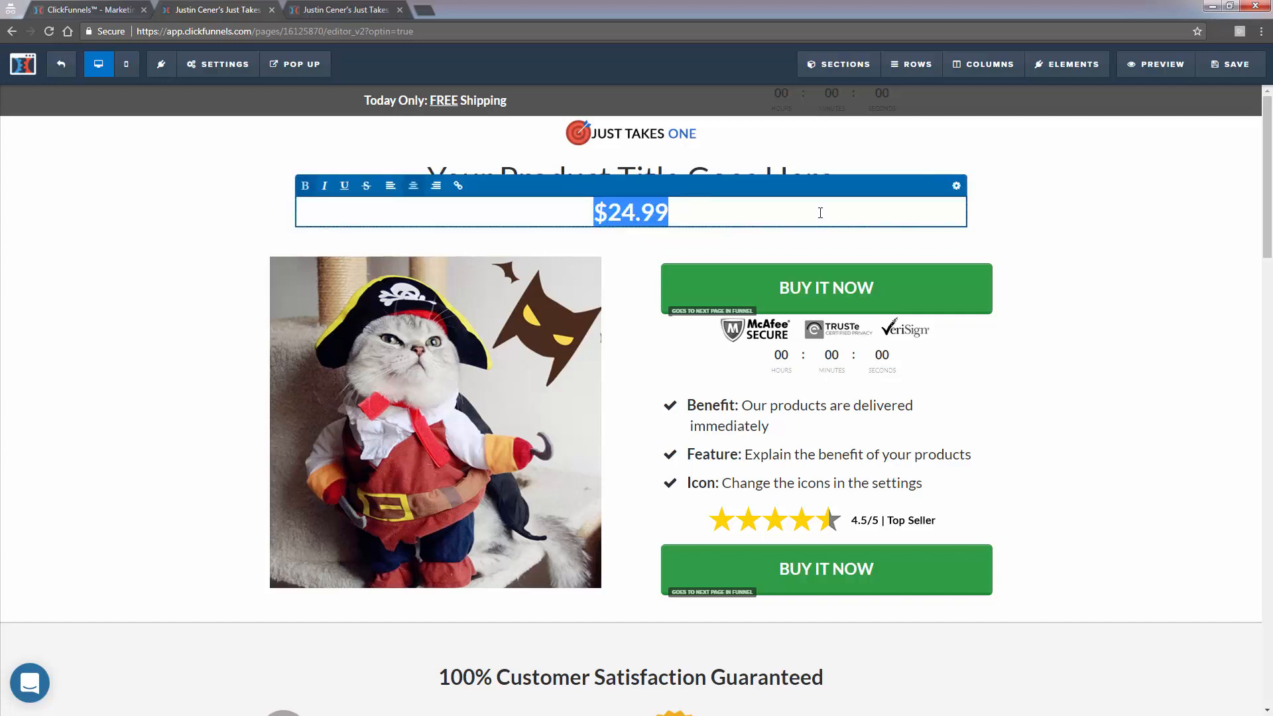
click(986, 222)
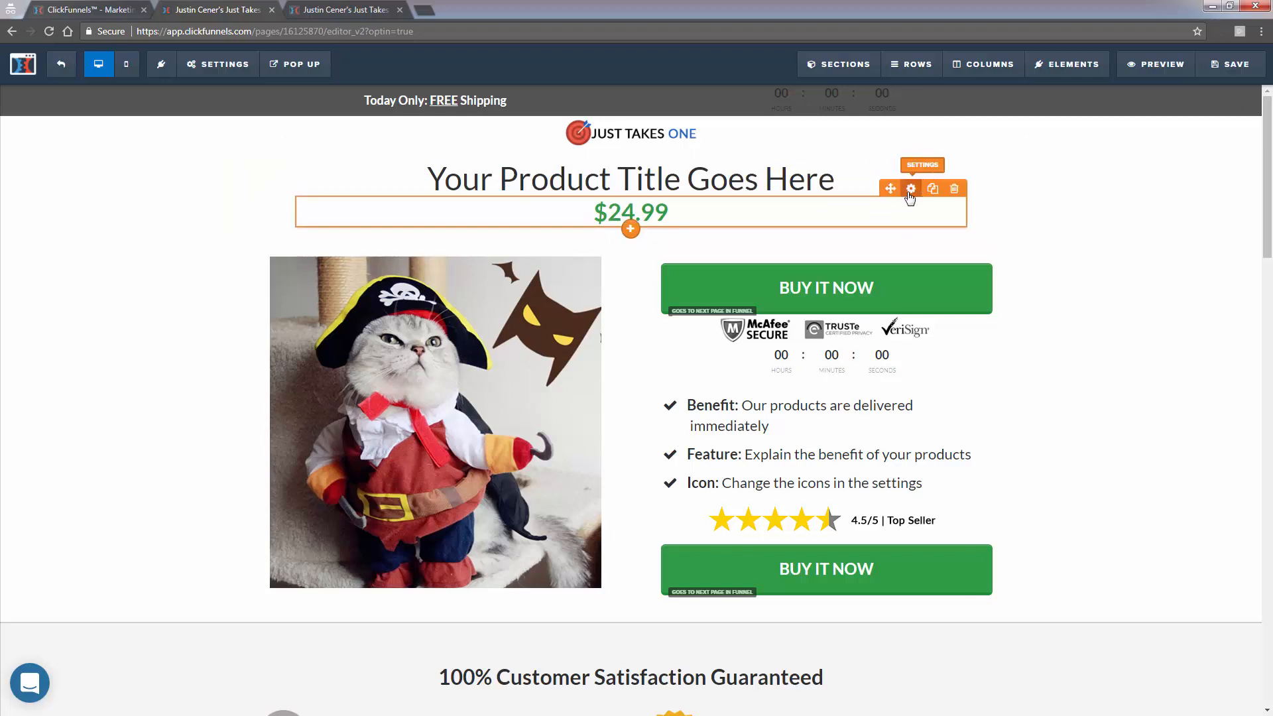
click(910, 189)
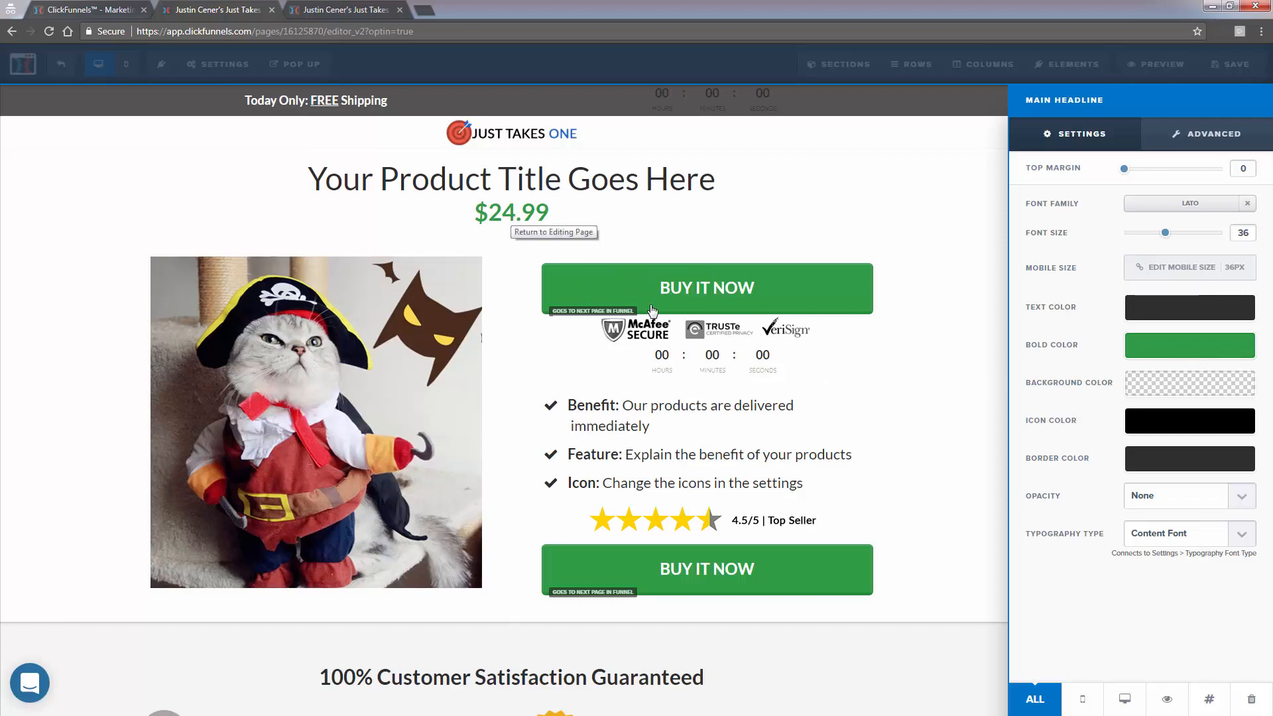
- Copy the price's bold colour code, try the red #e43b2c preset, and restore the green #2f9d46
click(1178, 351)
double_click(1191, 505)
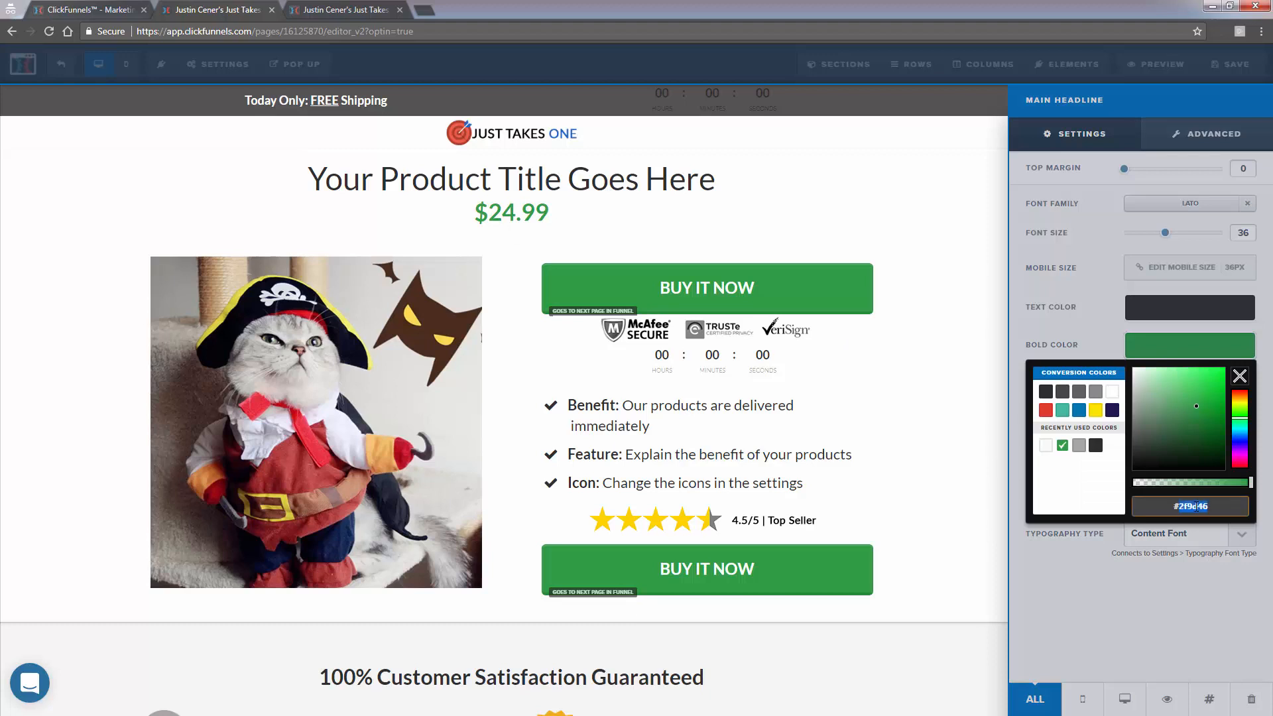
right_click(1192, 506)
click(1192, 531)
click(1046, 412)
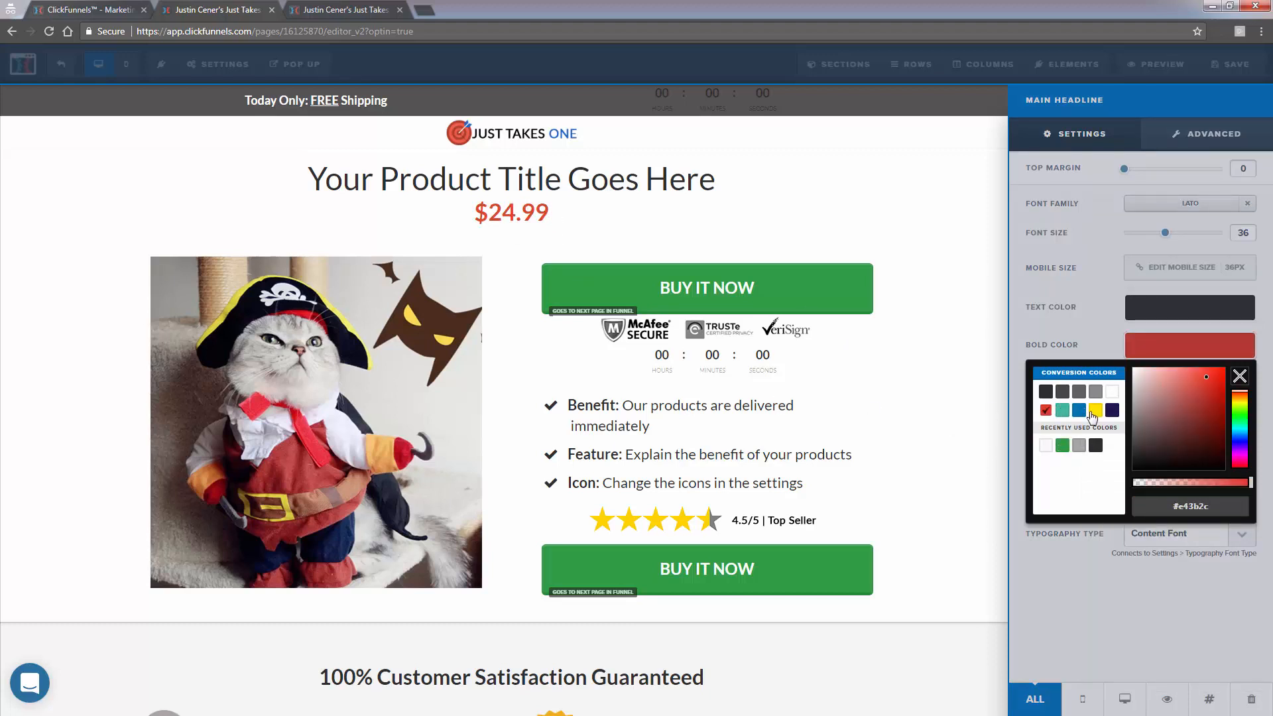
click(1089, 412)
click(1065, 445)
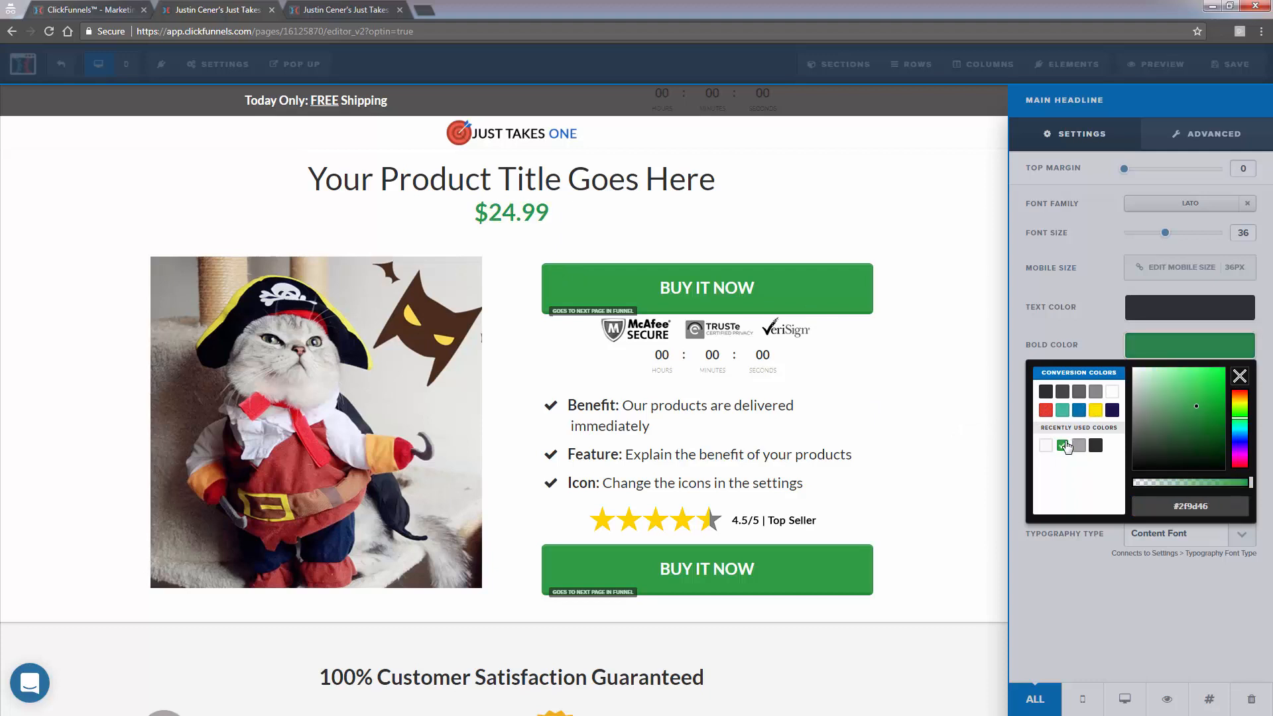
click(1174, 506)
right_click(1174, 506)
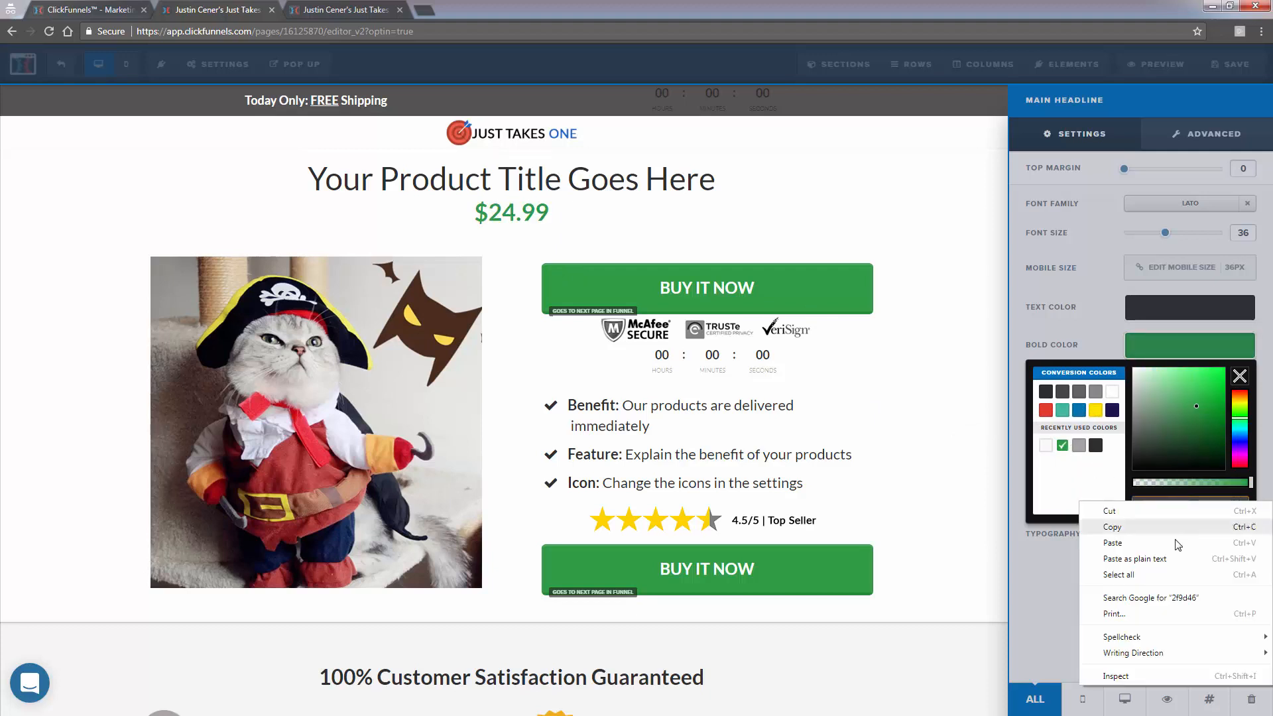
click(1173, 544)
click(1122, 603)
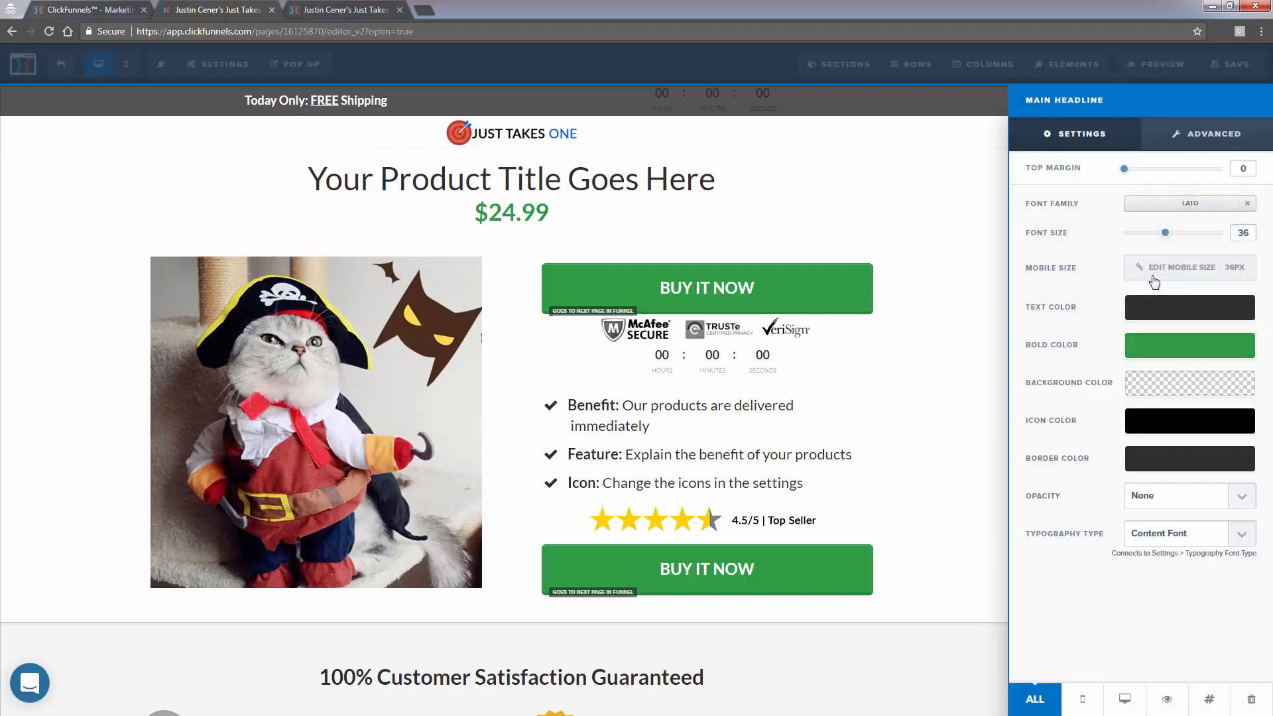
- Close the price headline's settings and duplicate the price line directly below the original
mouse_move(1124, 170)
mouse_down()
mouse_move(1193, 177)
mouse_move(1111, 189)
mouse_up()
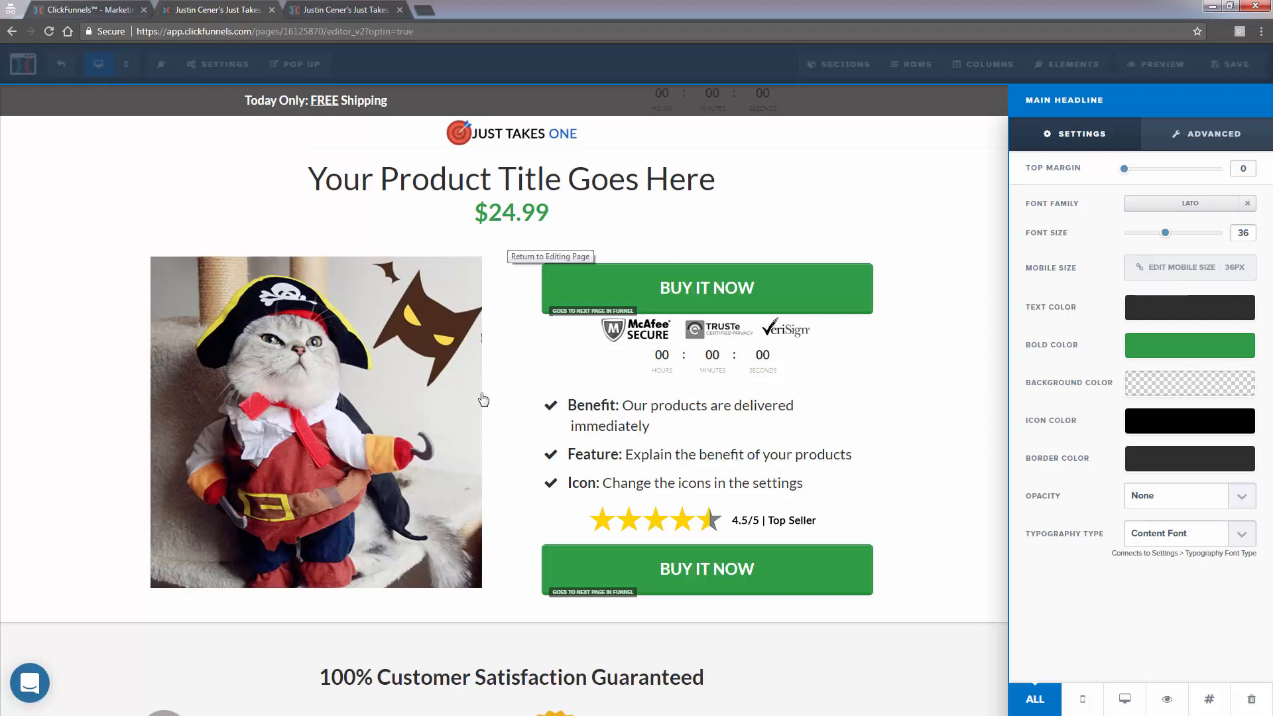
click(893, 217)
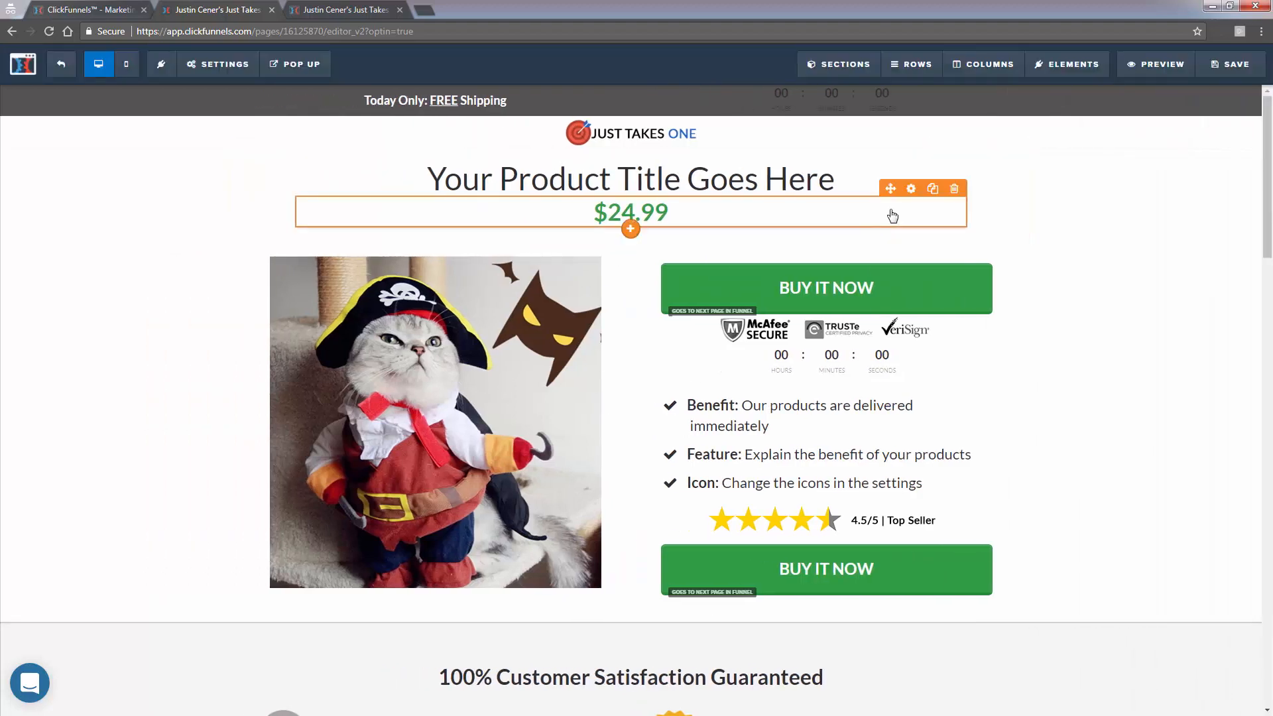
click(932, 189)
mouse_move(691, 243)
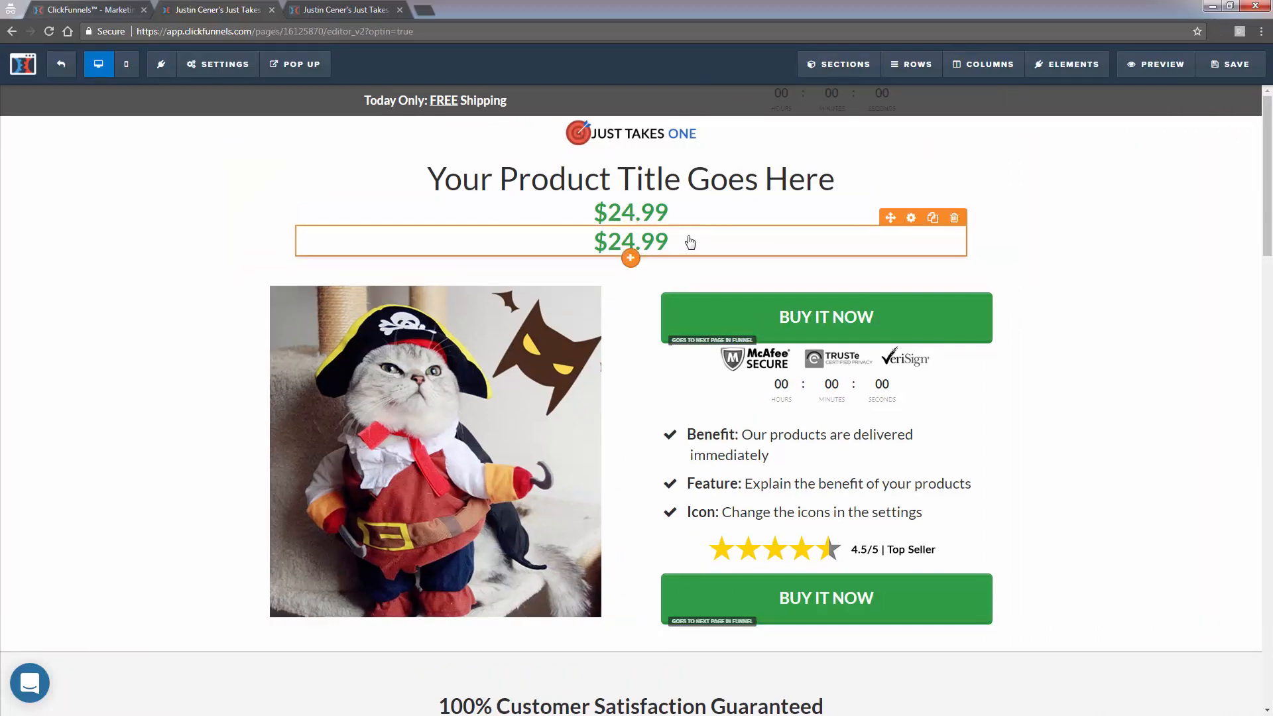
- Delete the duplicated price line below the original price
click(955, 221)
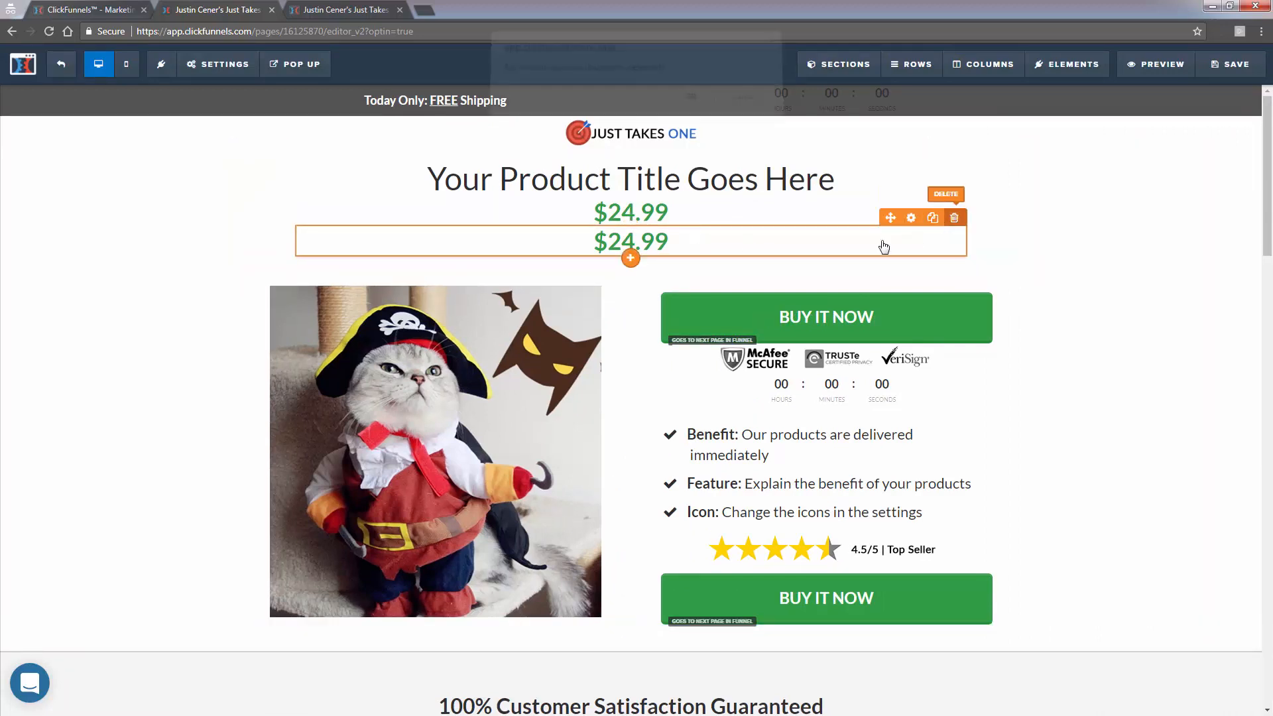
click(693, 110)
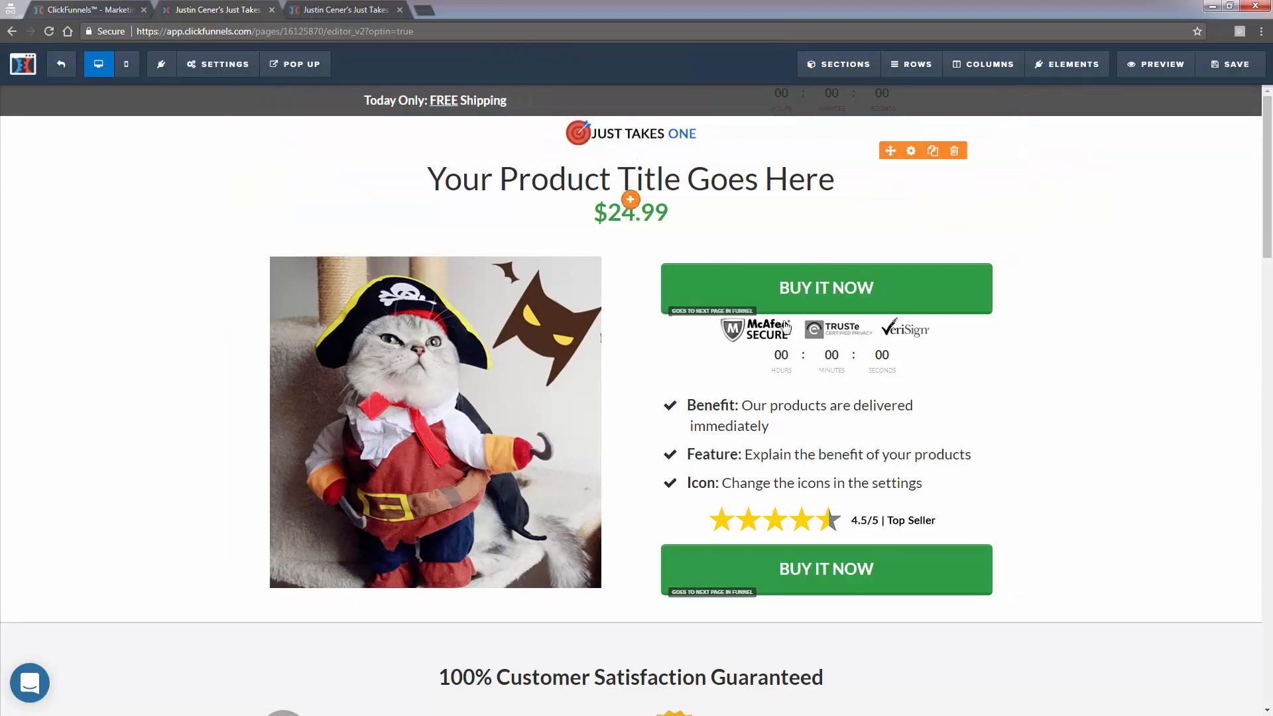
- Replace the final "tely" of "immediately" in the Benefit bullet with "type them in"
double_click(754, 406)
click(751, 426)
drag(766, 431, 743, 420)
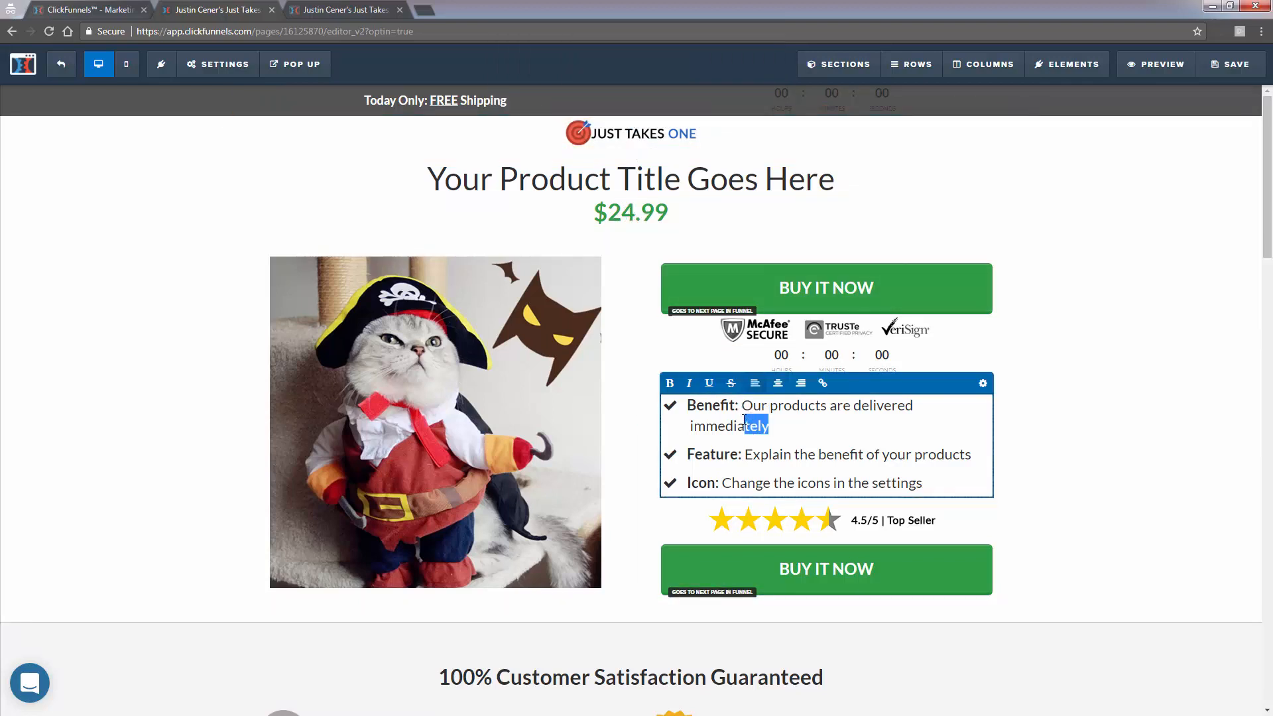
text(type them in)
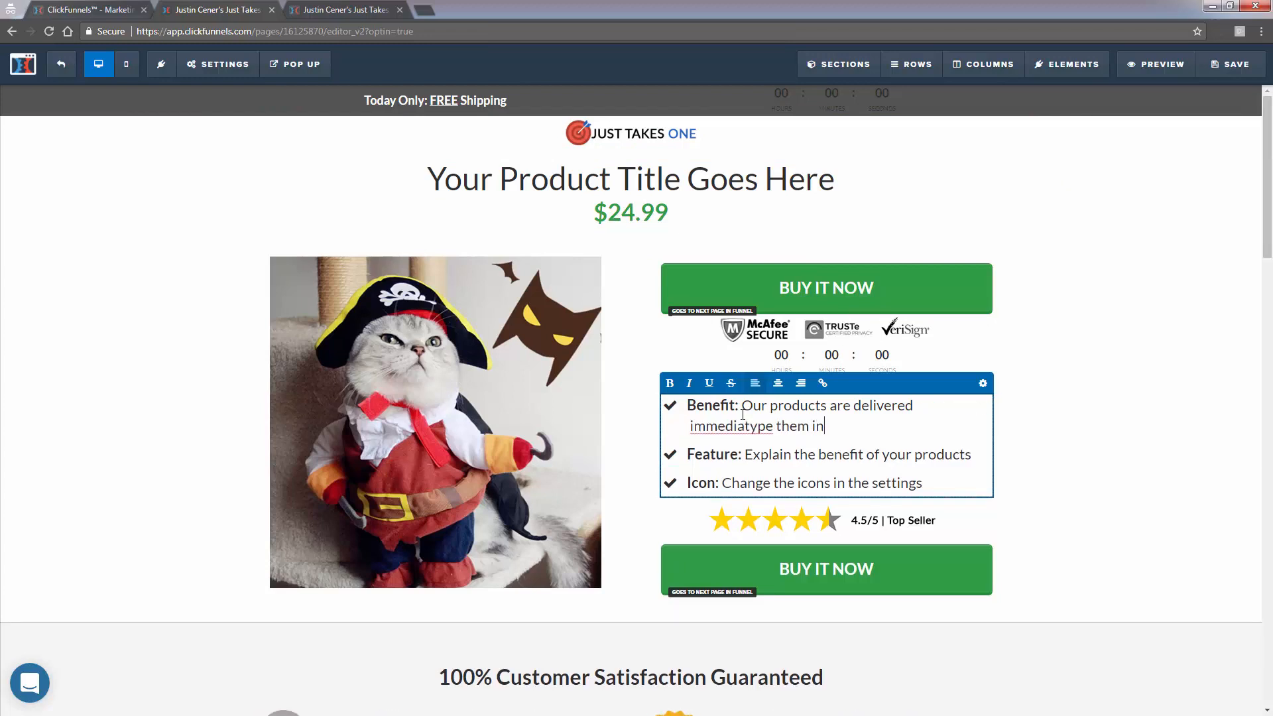
click(901, 530)
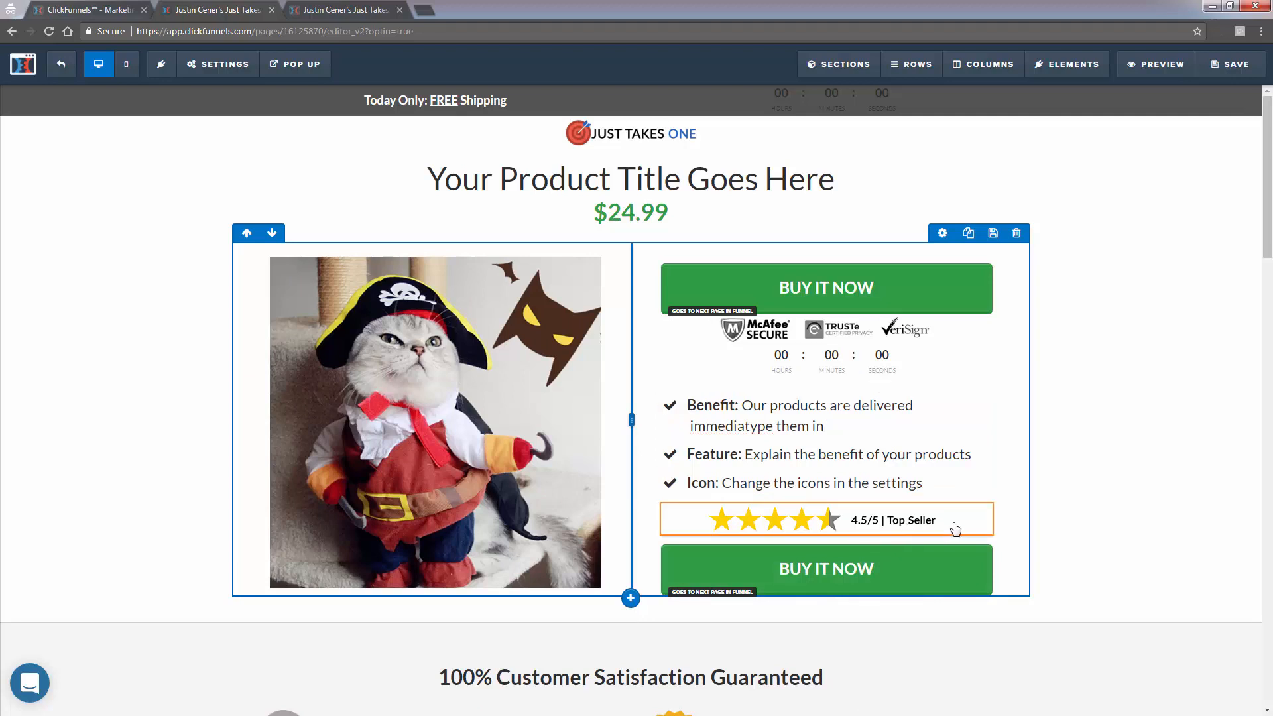
- Delete the star rating element with the "Top Seller" label between the bullet list and the lower BUY IT NOW button
click(981, 495)
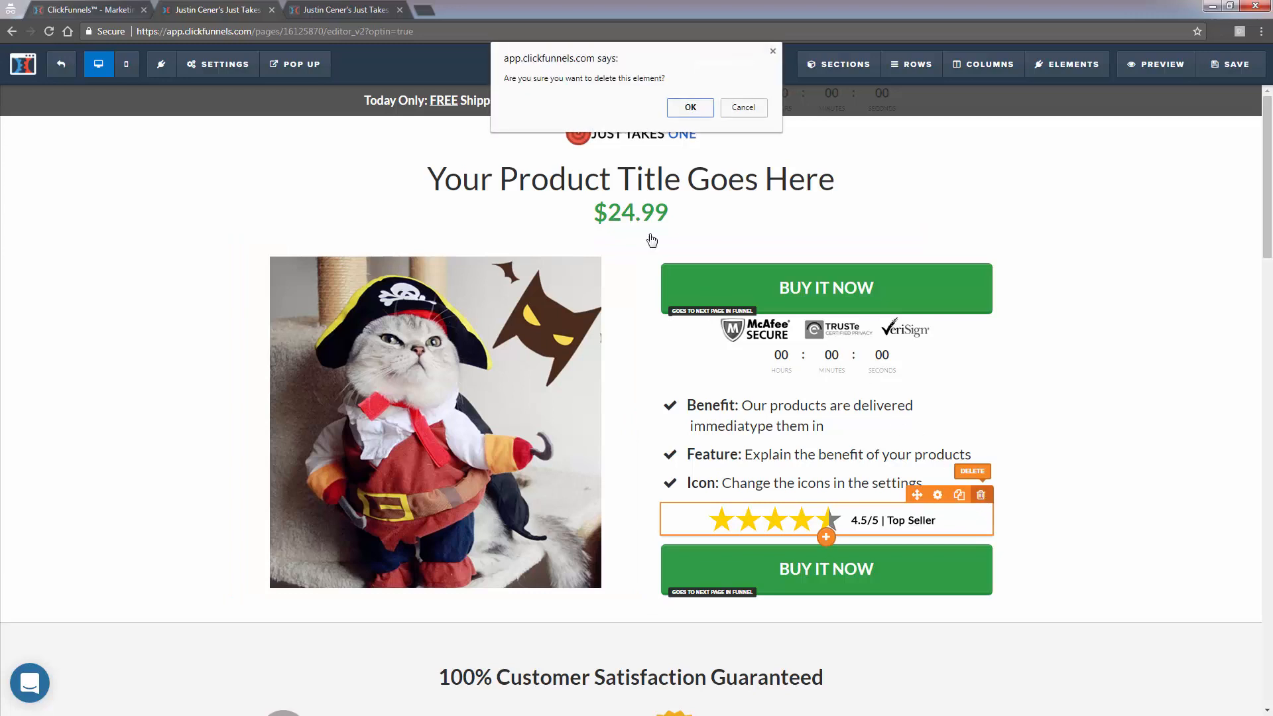
click(685, 106)
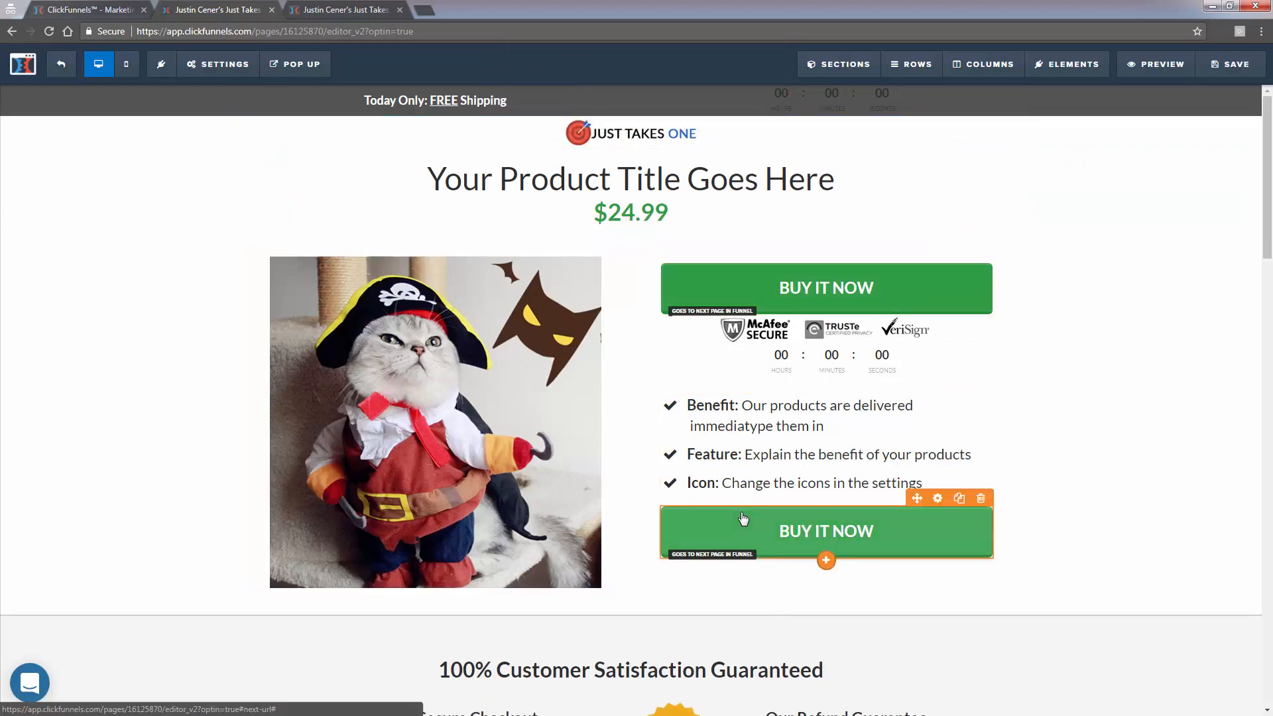
scroll(983, 524, down, 3)
scroll(983, 524, up, 3)
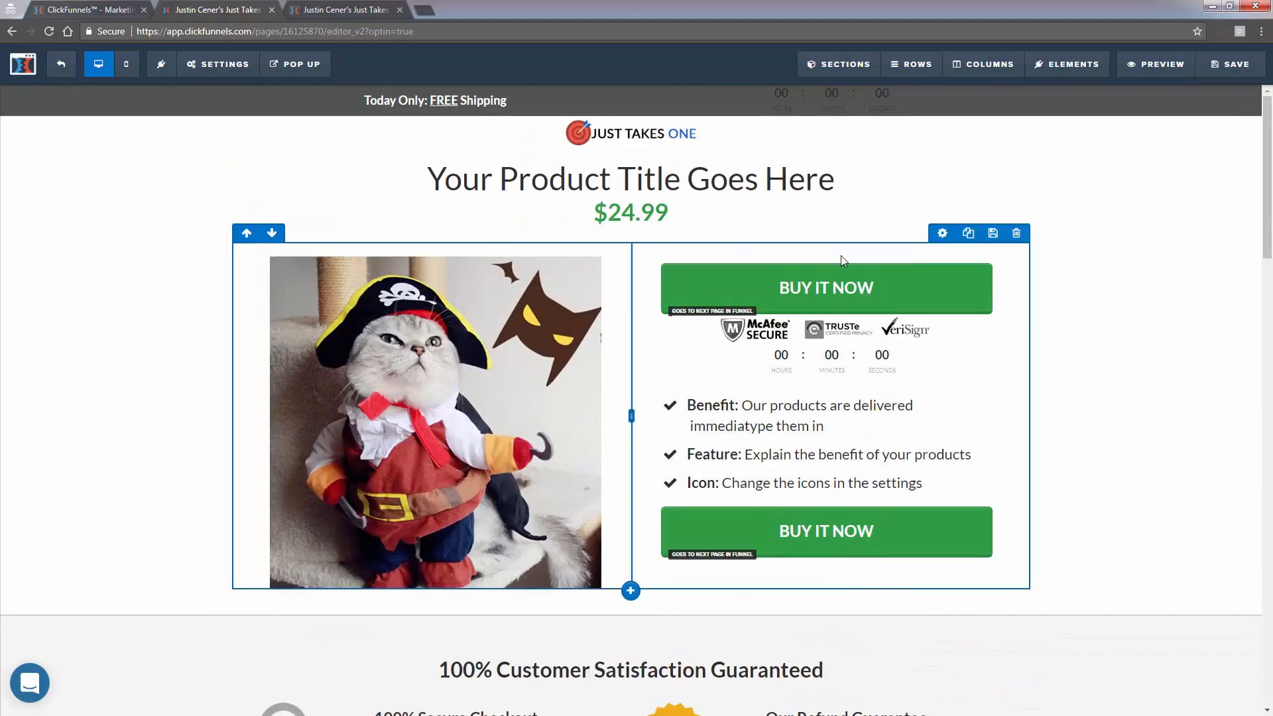
- Check the page's mobile layout down to the guarantee section and return to the desktop layout
click(127, 65)
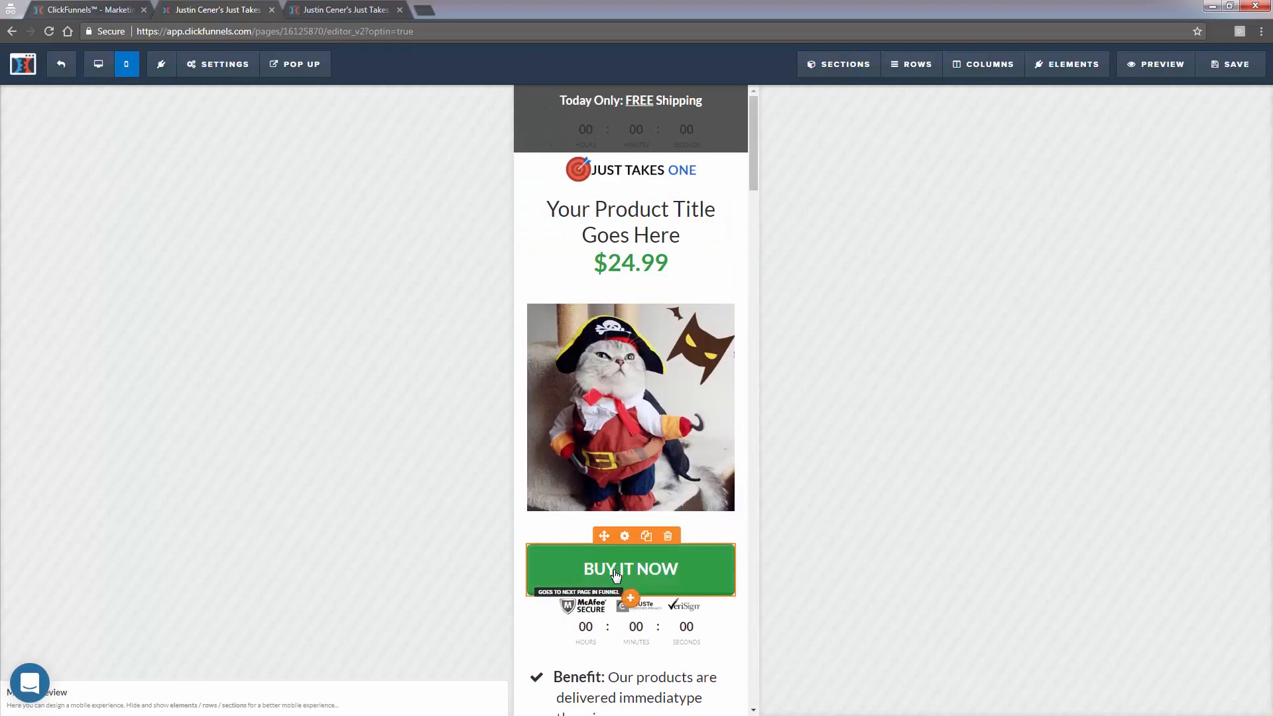
scroll(615, 574, down, 11)
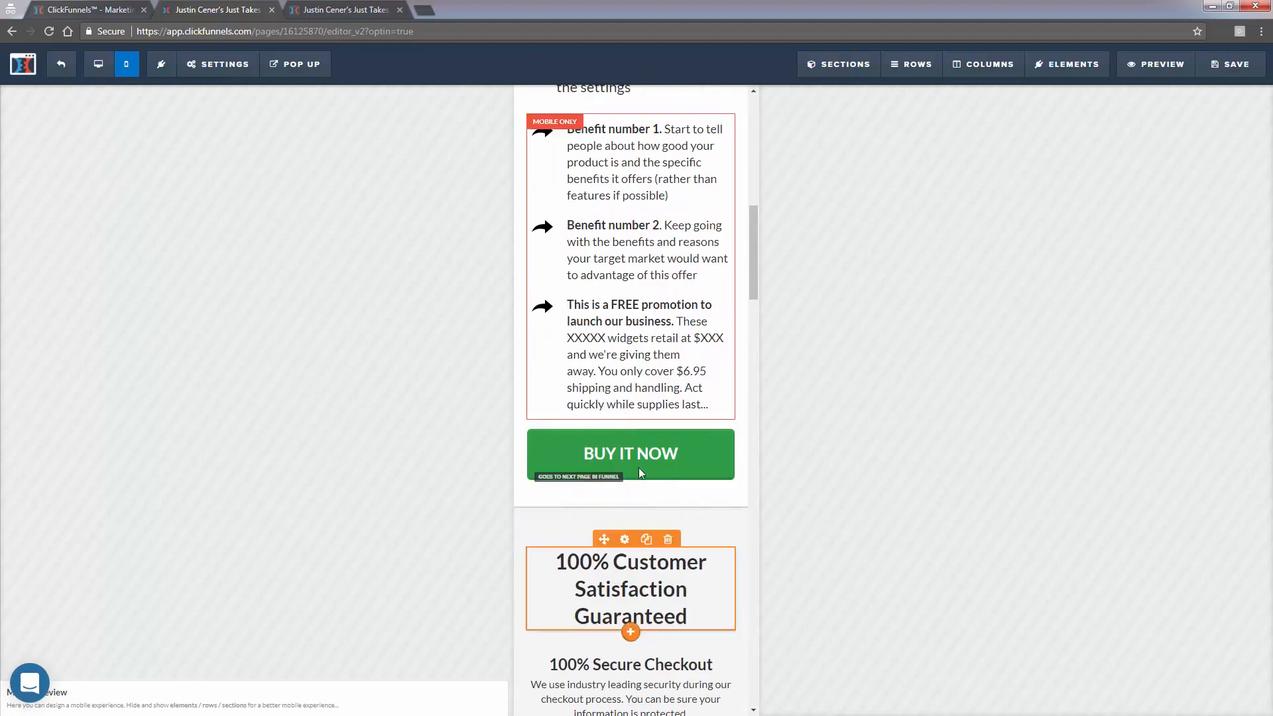
scroll(643, 484, up, 10)
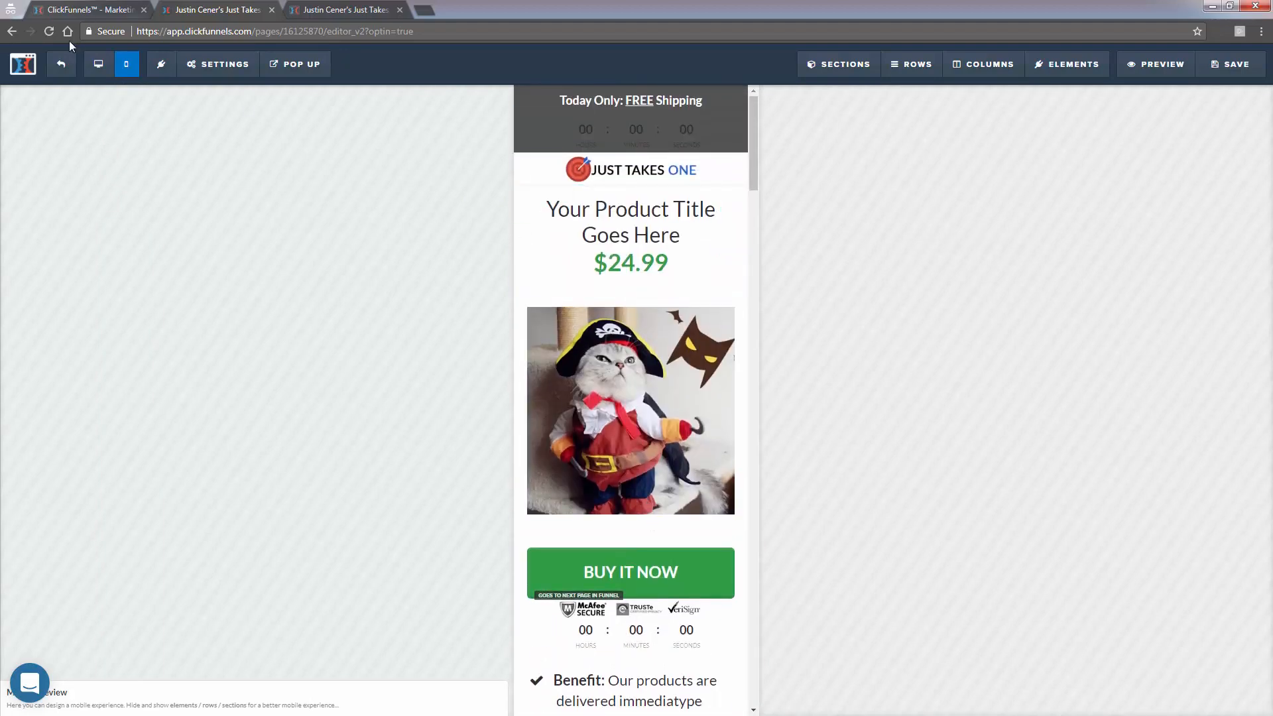
click(98, 63)
- Examine the satisfaction guarantee and Product Reviews sections below the main product offer
scroll(822, 488, down, 6)
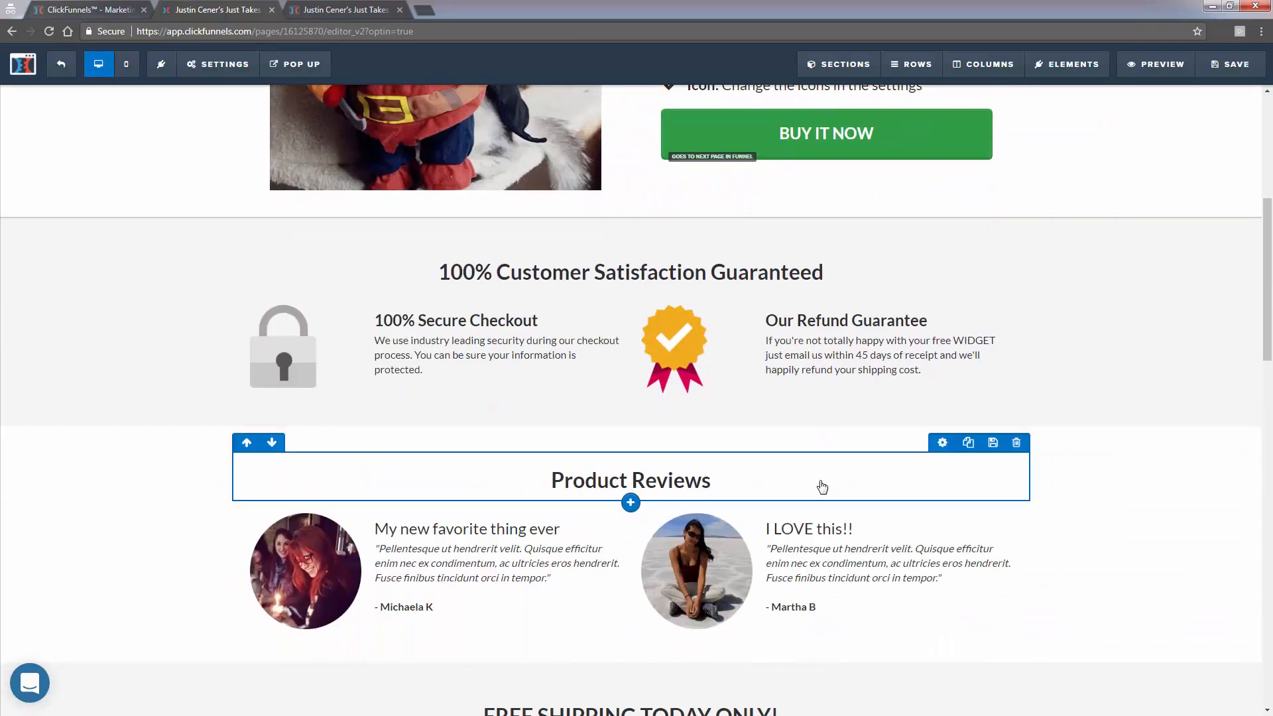
scroll(823, 487, down, 1)
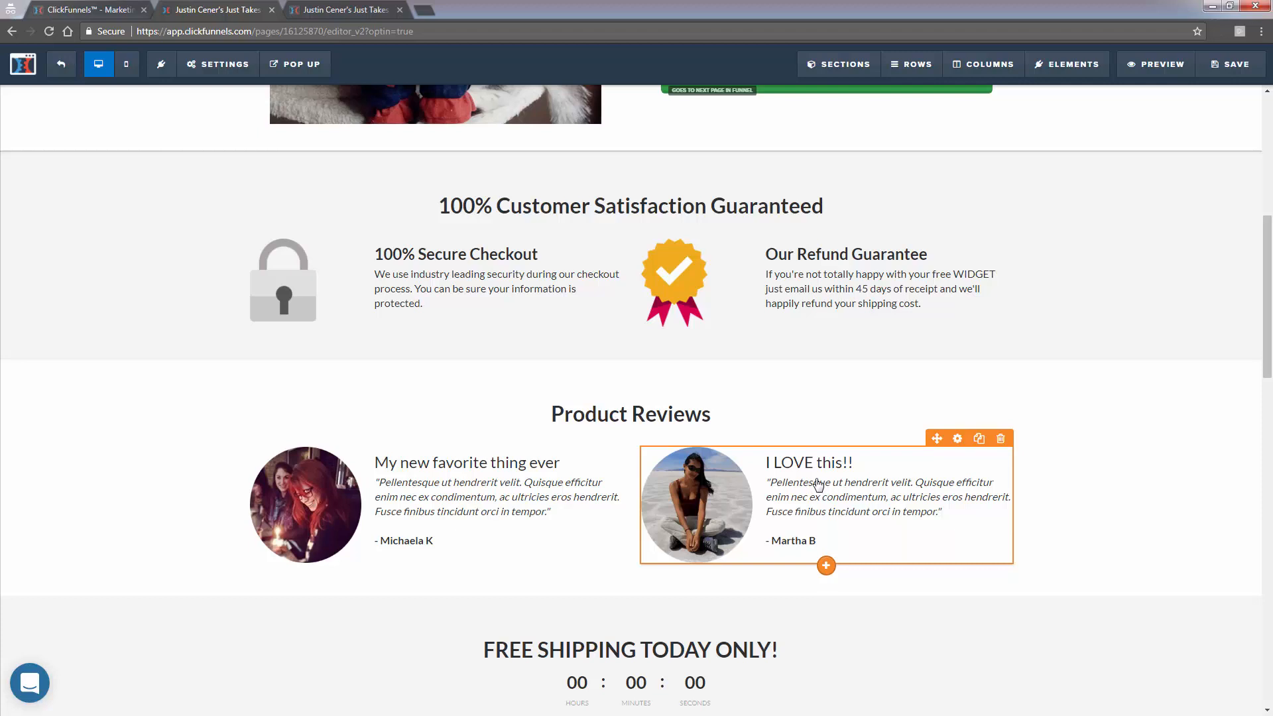
scroll(818, 484, up, 6)
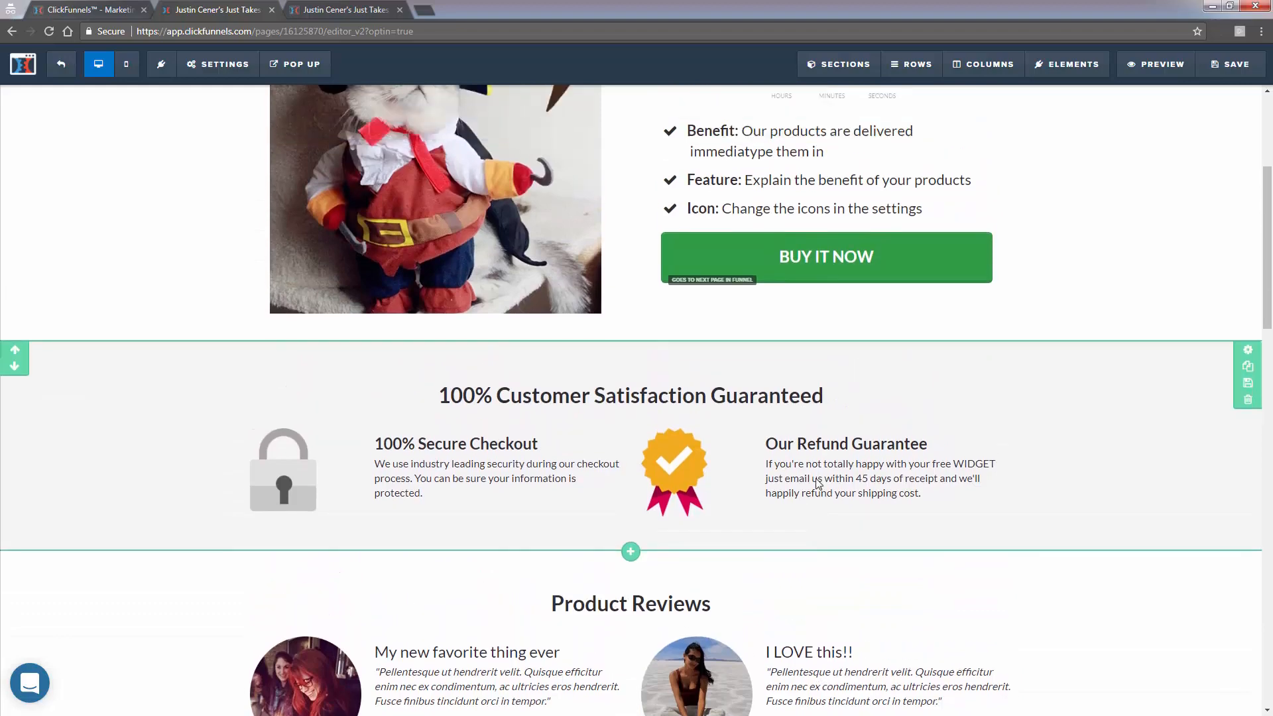
scroll(815, 479, down, 1)
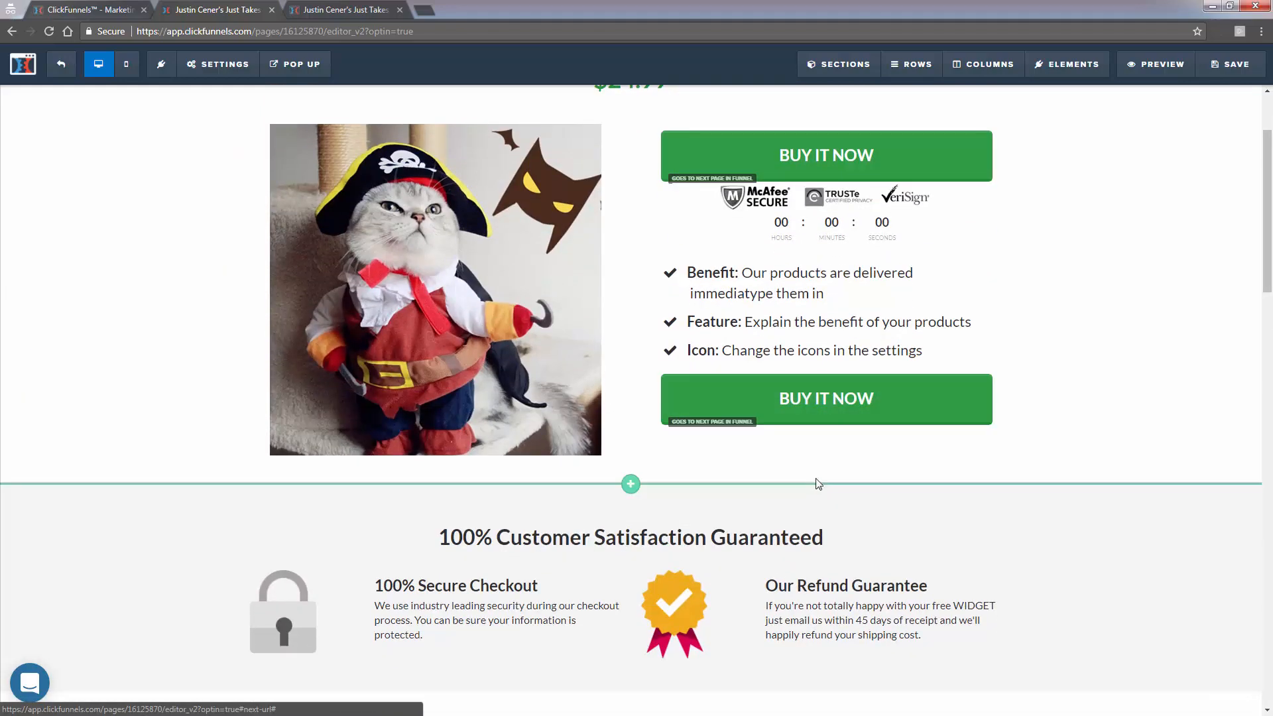
scroll(817, 481, up, 2)
scroll(816, 480, down, 1)
scroll(814, 480, down, 2)
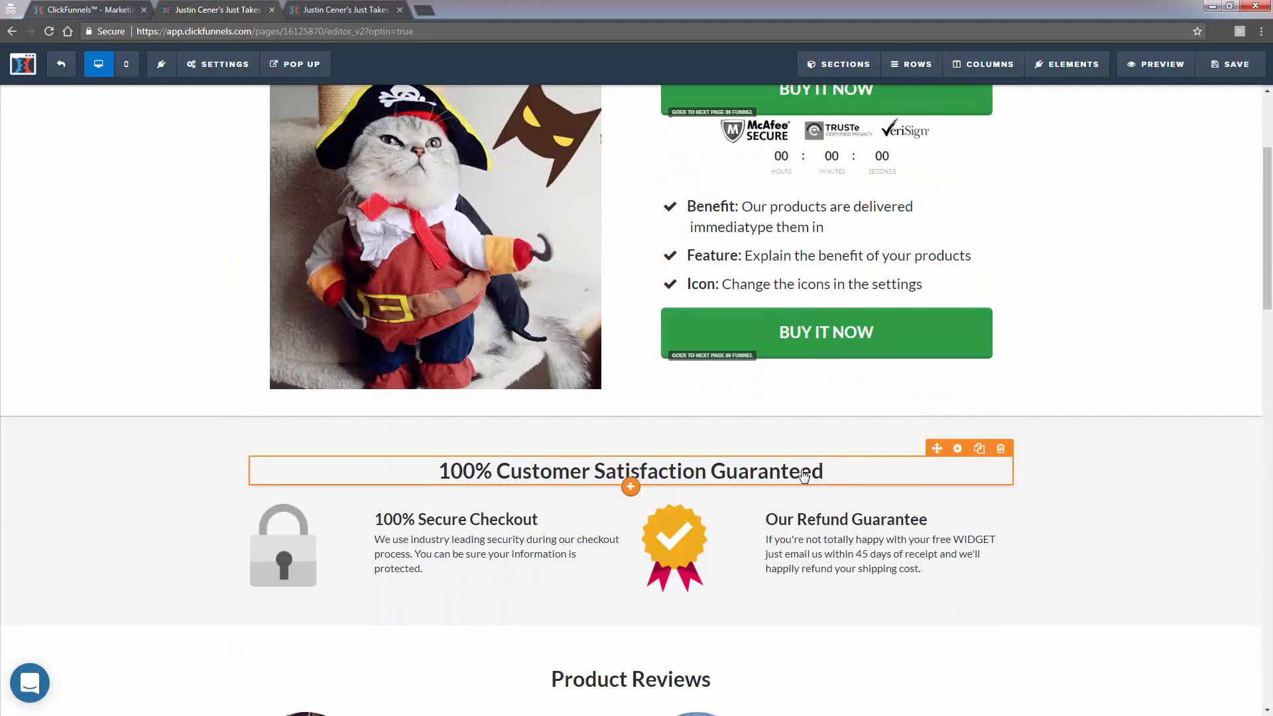
scroll(816, 474, up, 2)
scroll(768, 473, down, 3)
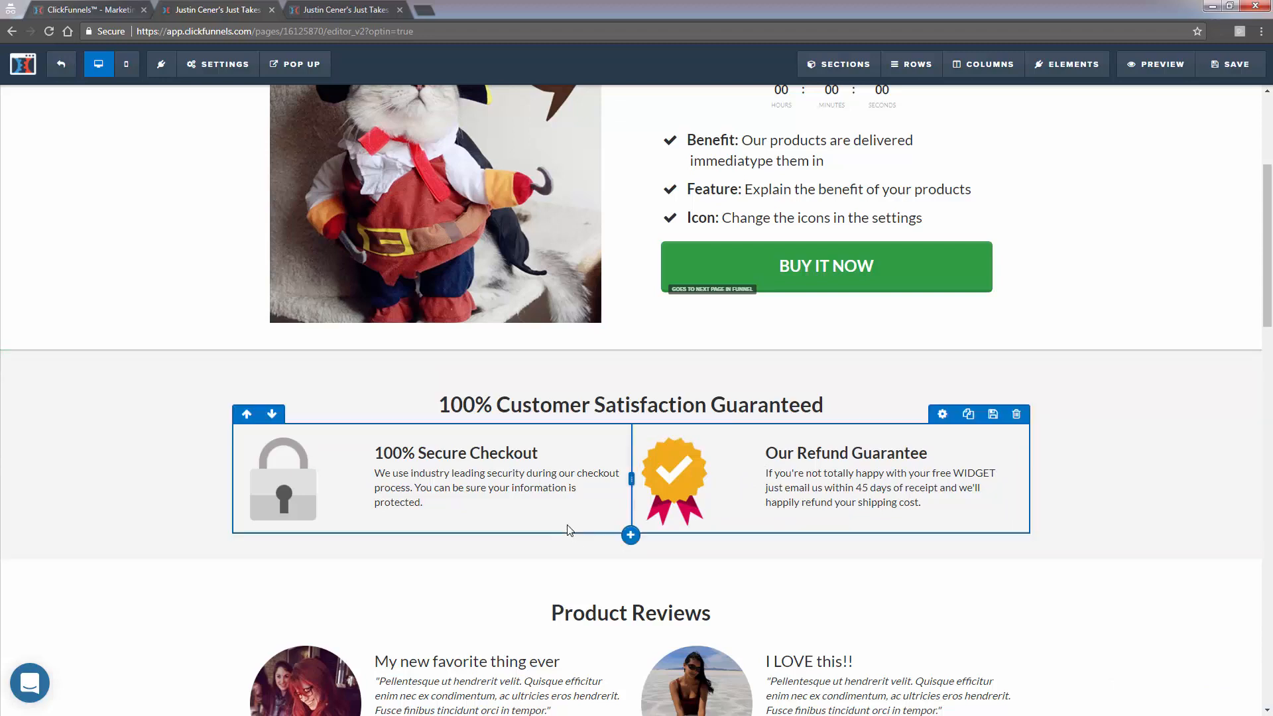
- Open the Our Refund Guarantee text for inline editing, select its refund period wording and exit the text editor
double_click(884, 478)
double_click(876, 488)
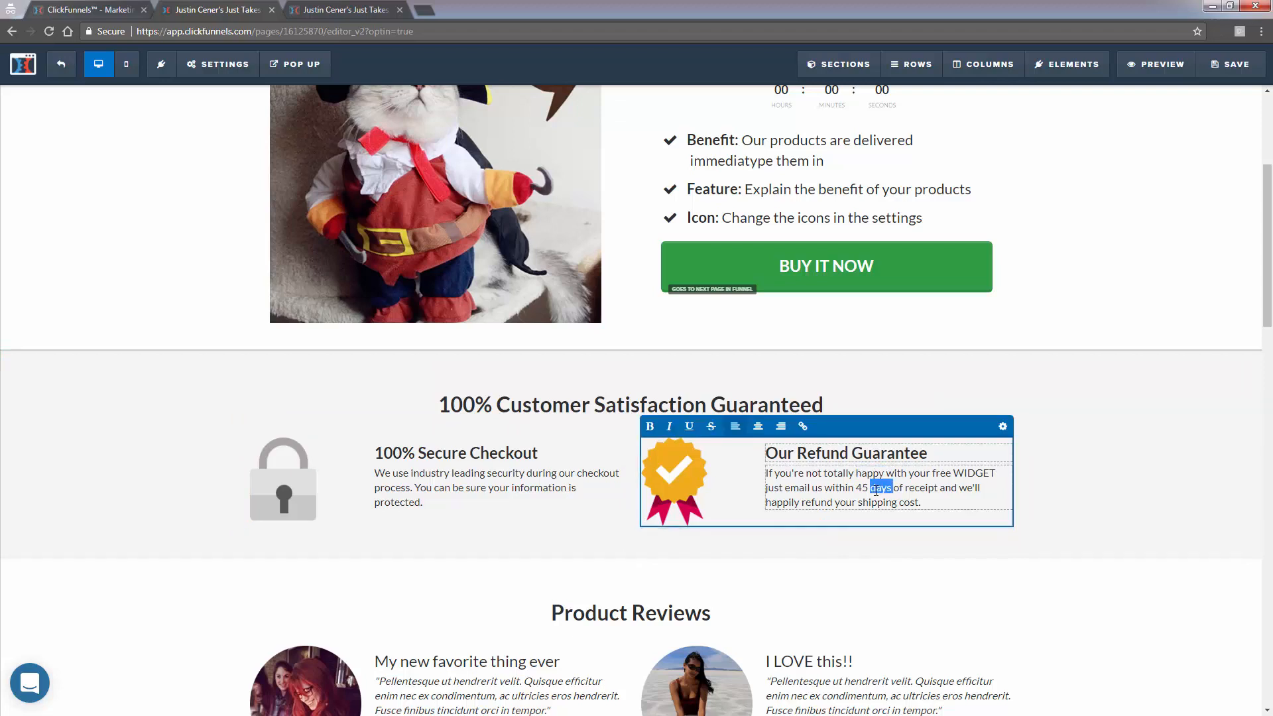
triple_click(874, 492)
click(784, 530)
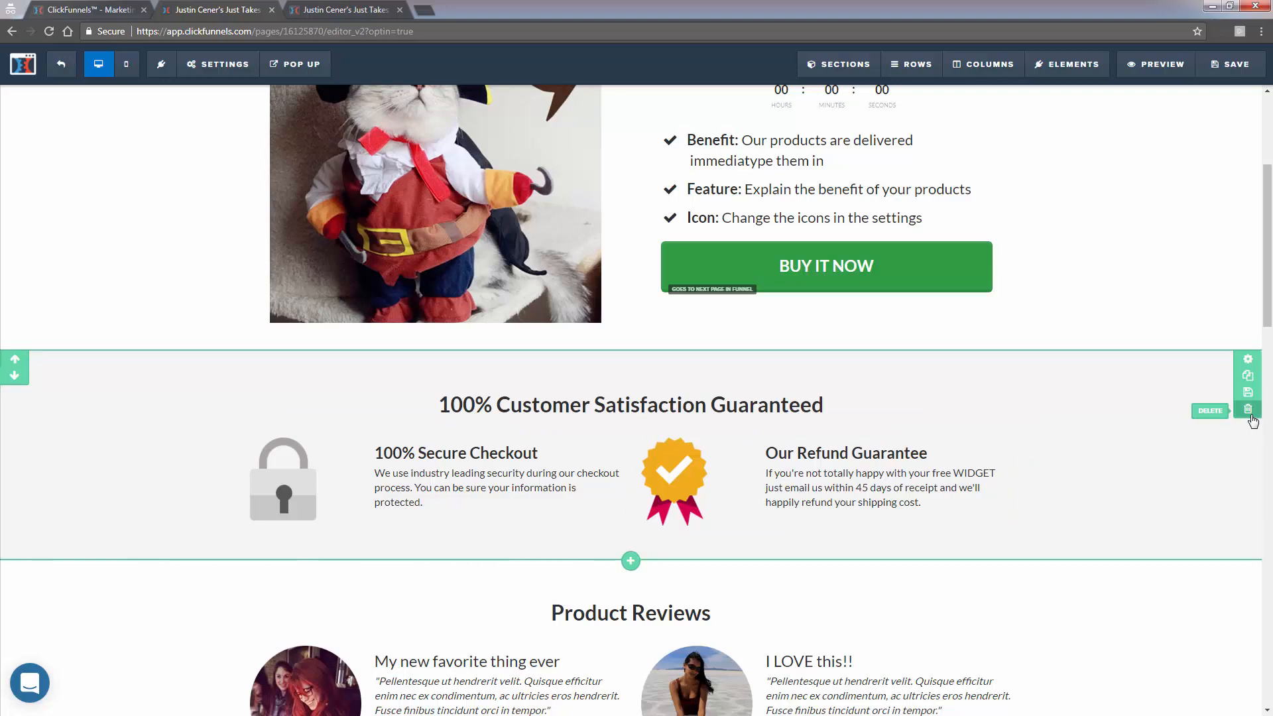
- Move the 100% Customer Satisfaction Guaranteed section down below the Product Reviews section
click(22, 383)
scroll(426, 441, down, 3)
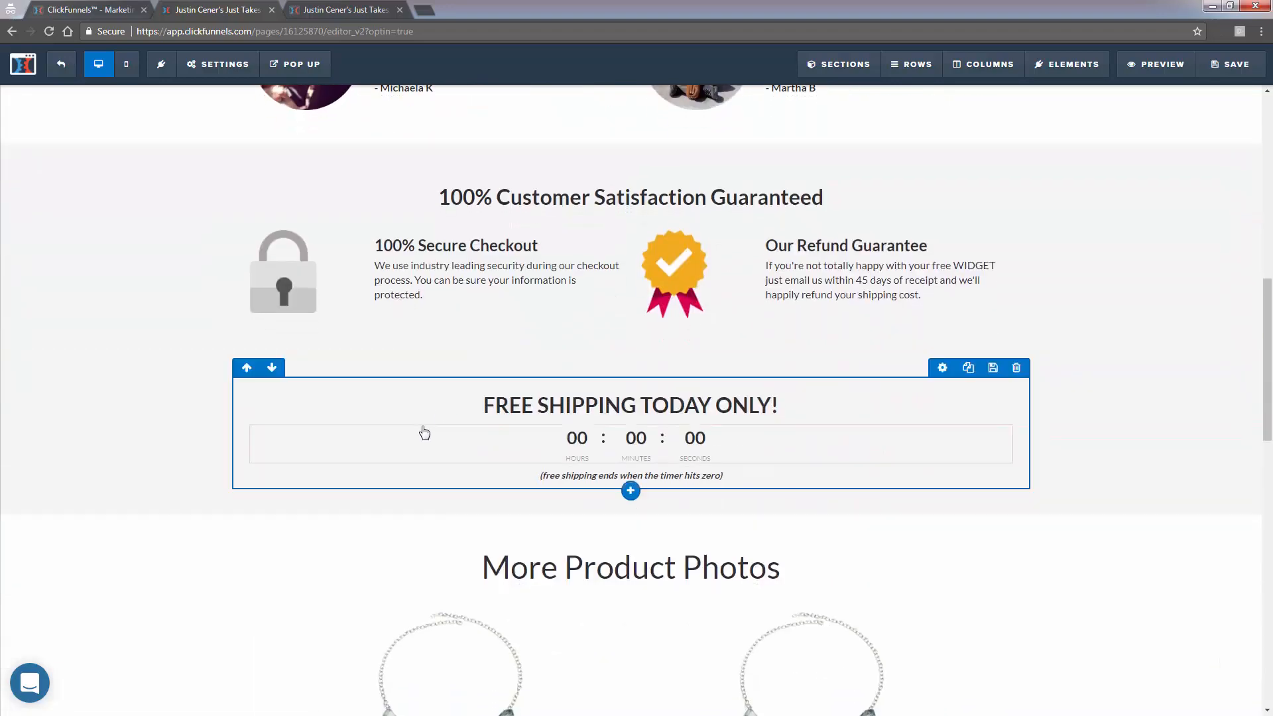
scroll(165, 493, up, 3)
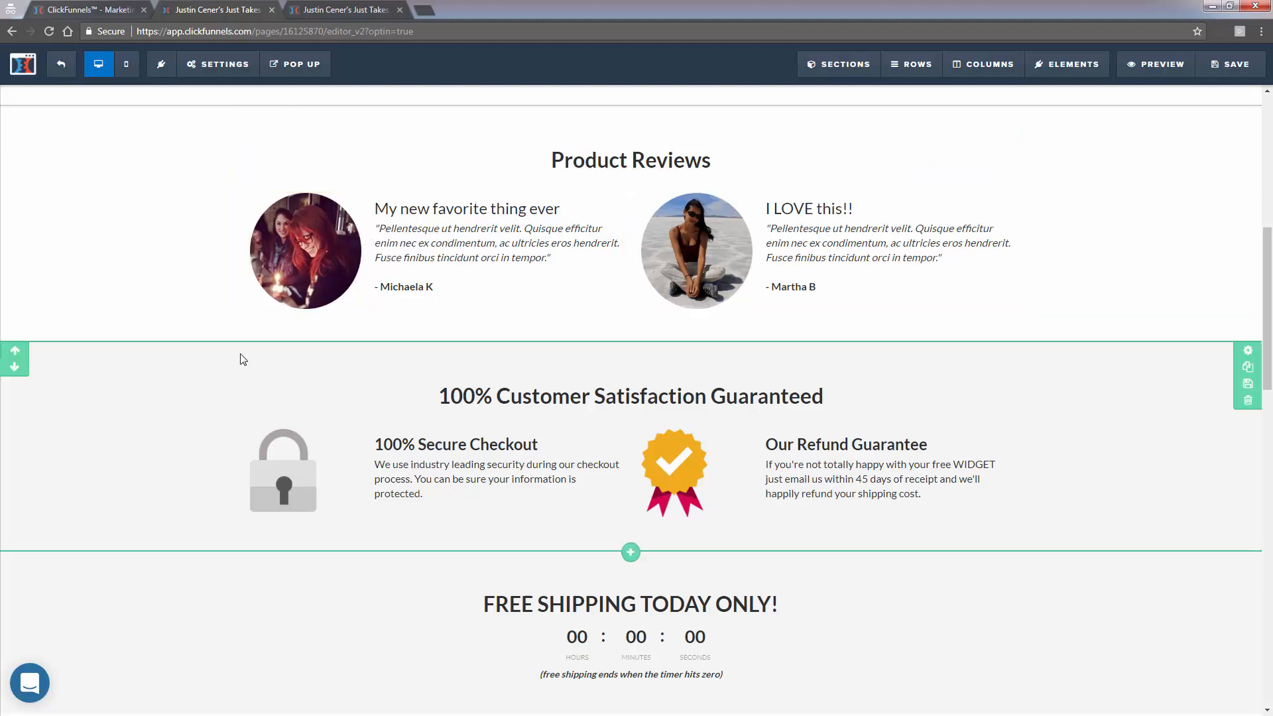
scroll(213, 449, up, 2)
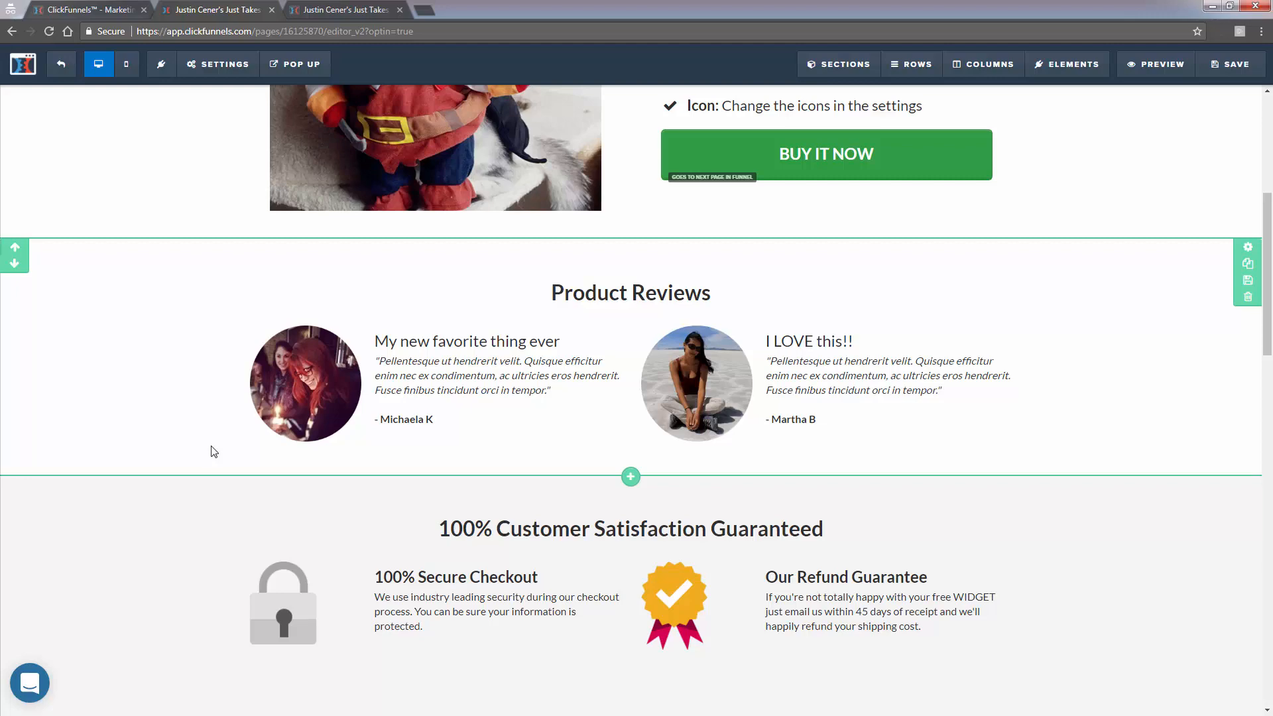
- Shift the Product Reviews section below the guarantee section, back above it, and below it once more
click(14, 264)
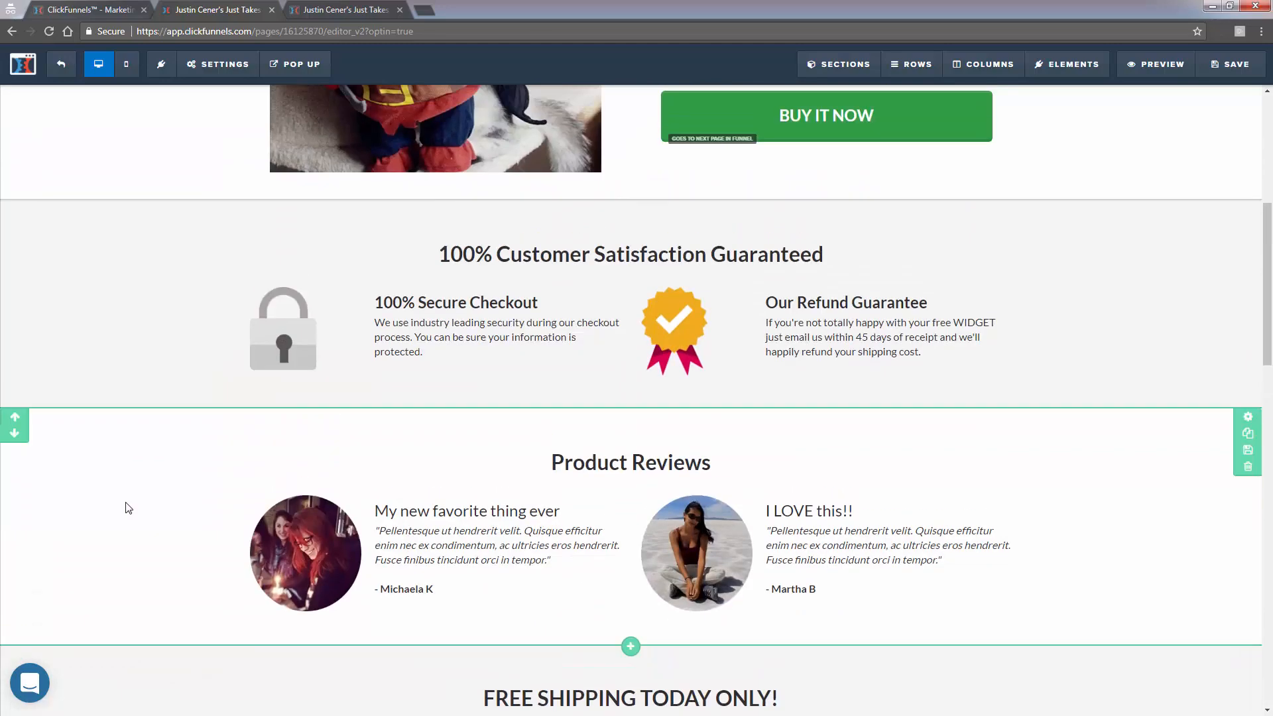
click(15, 416)
click(24, 178)
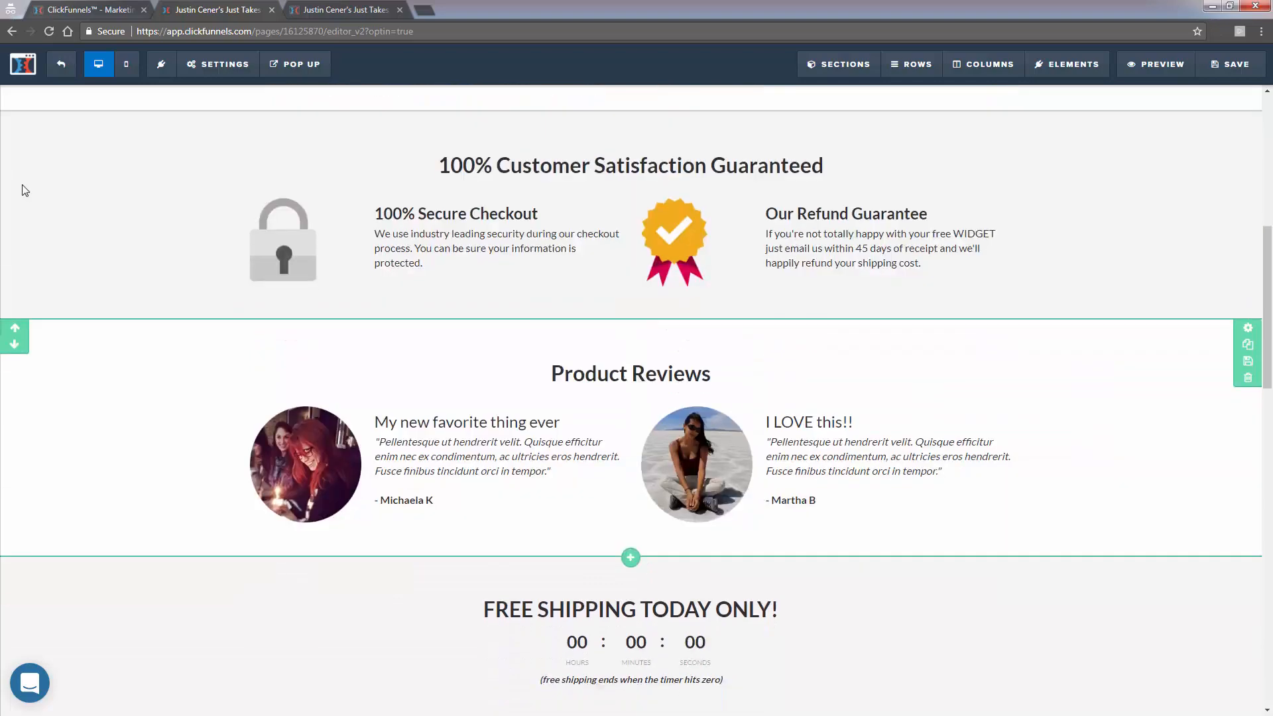
- Review the page's section order from the product offer through guarantee, reviews and free shipping timer to More Product Photos
scroll(147, 481, down, 2)
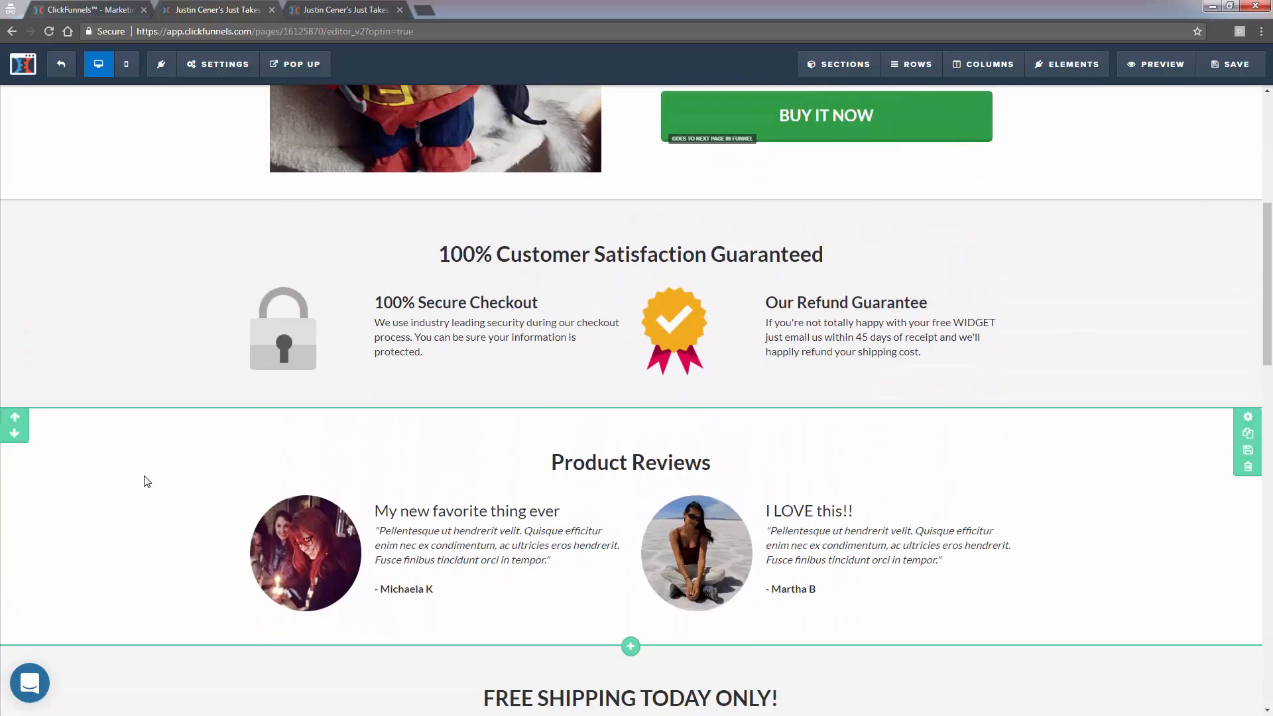
scroll(146, 481, down, 1)
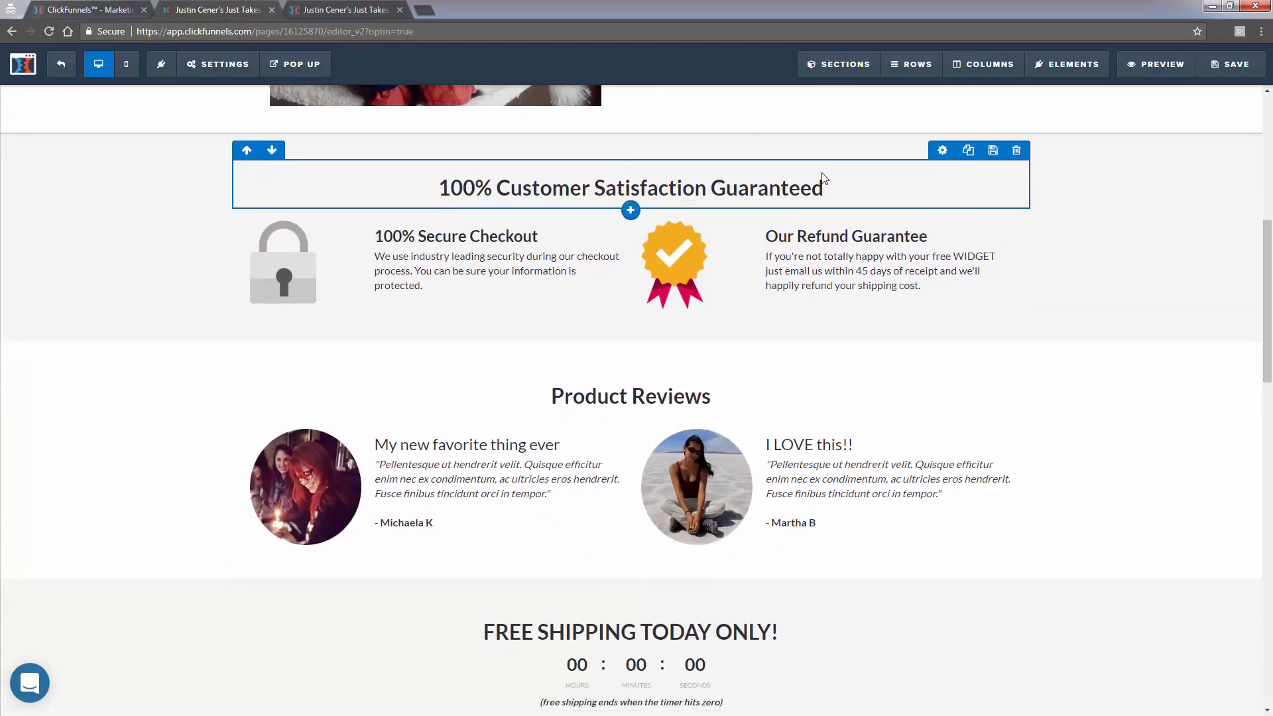
scroll(502, 482, up, 2)
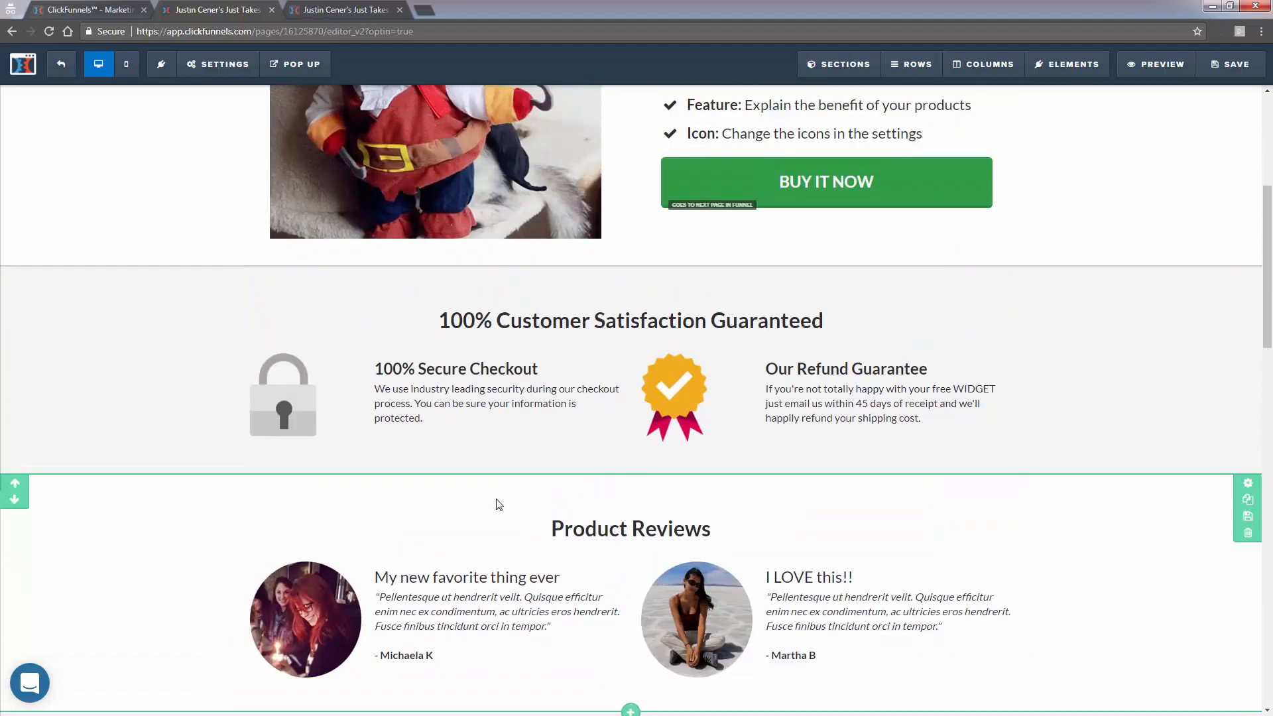
scroll(498, 501, down, 2)
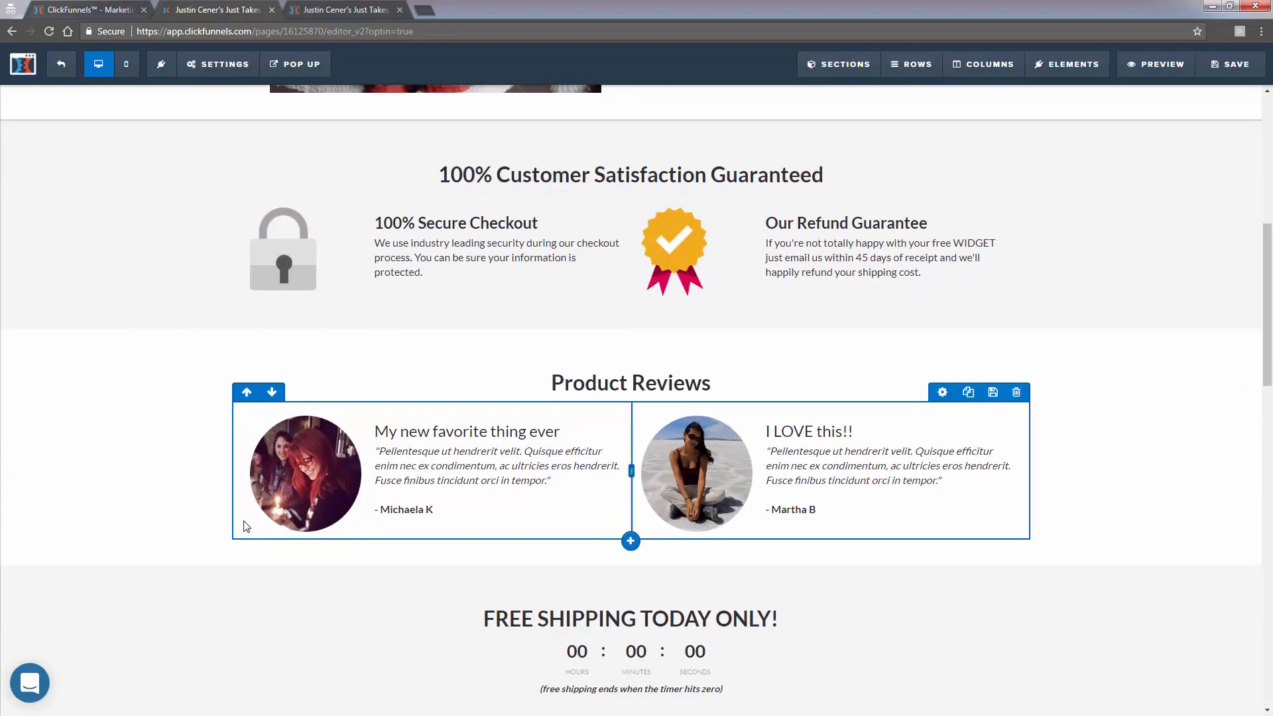
scroll(245, 523, down, 3)
scroll(247, 533, up, 7)
scroll(245, 533, up, 3)
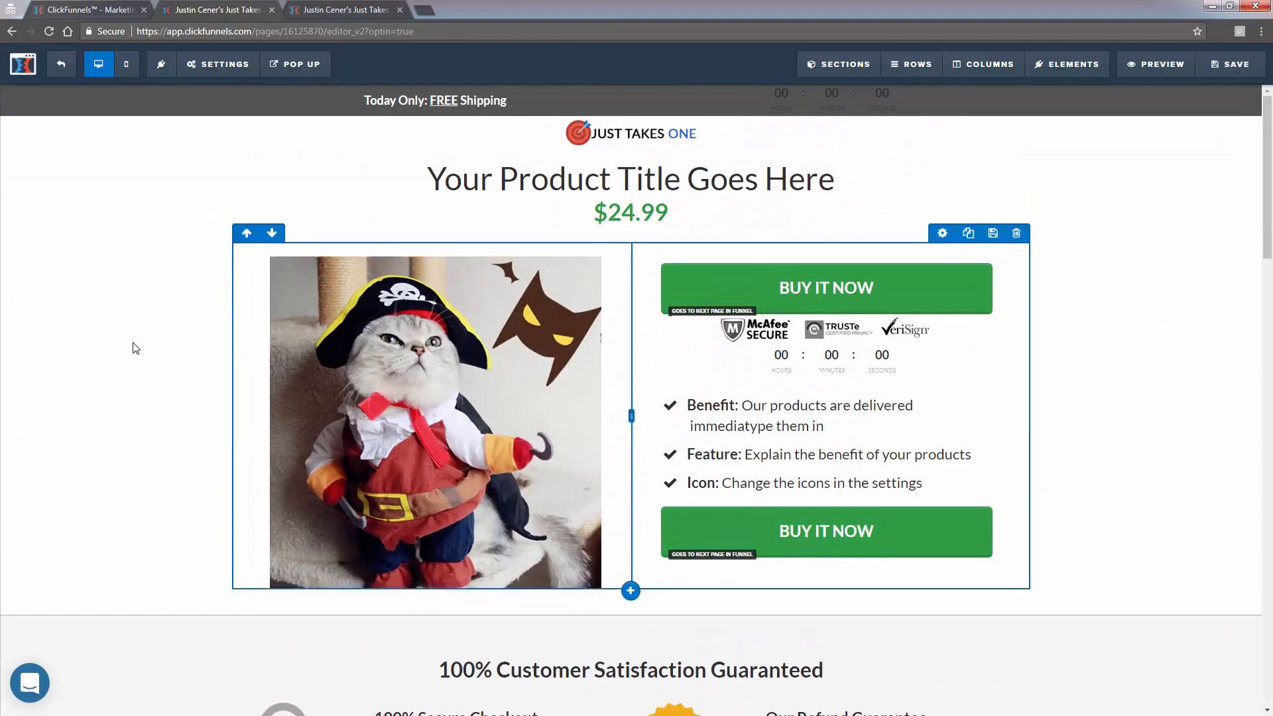
scroll(136, 527, down, 4)
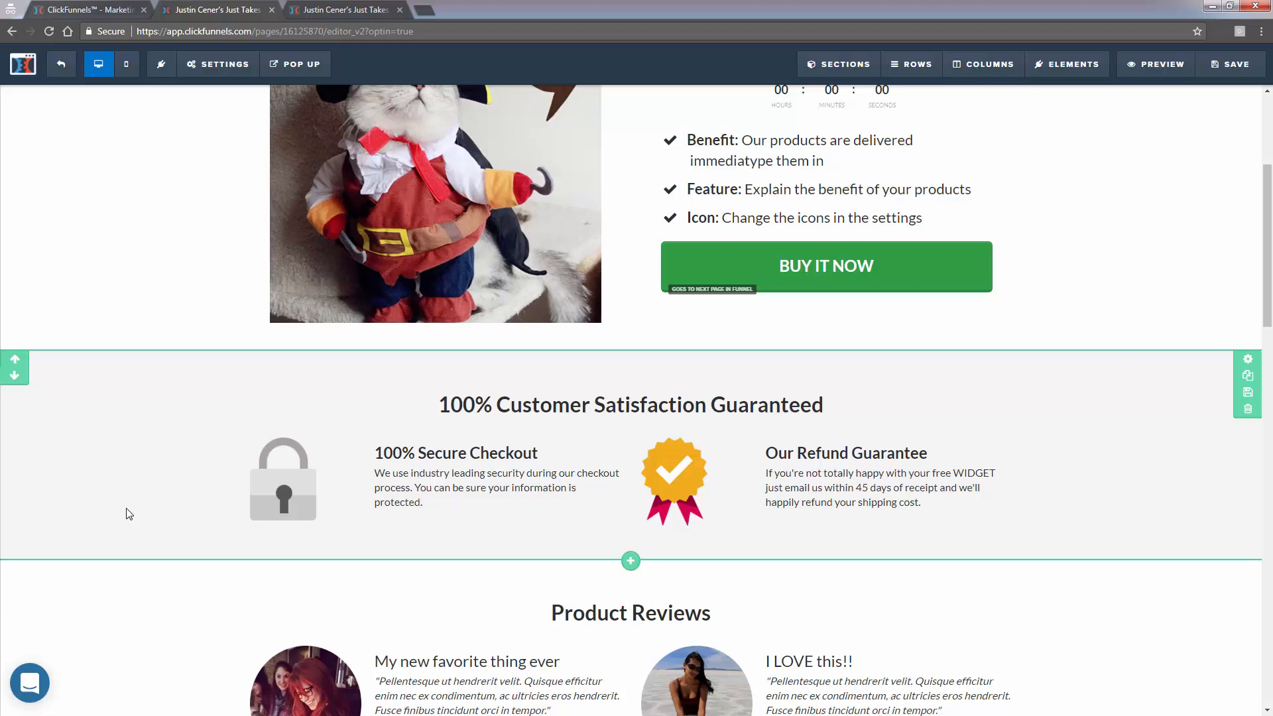
scroll(128, 514, down, 2)
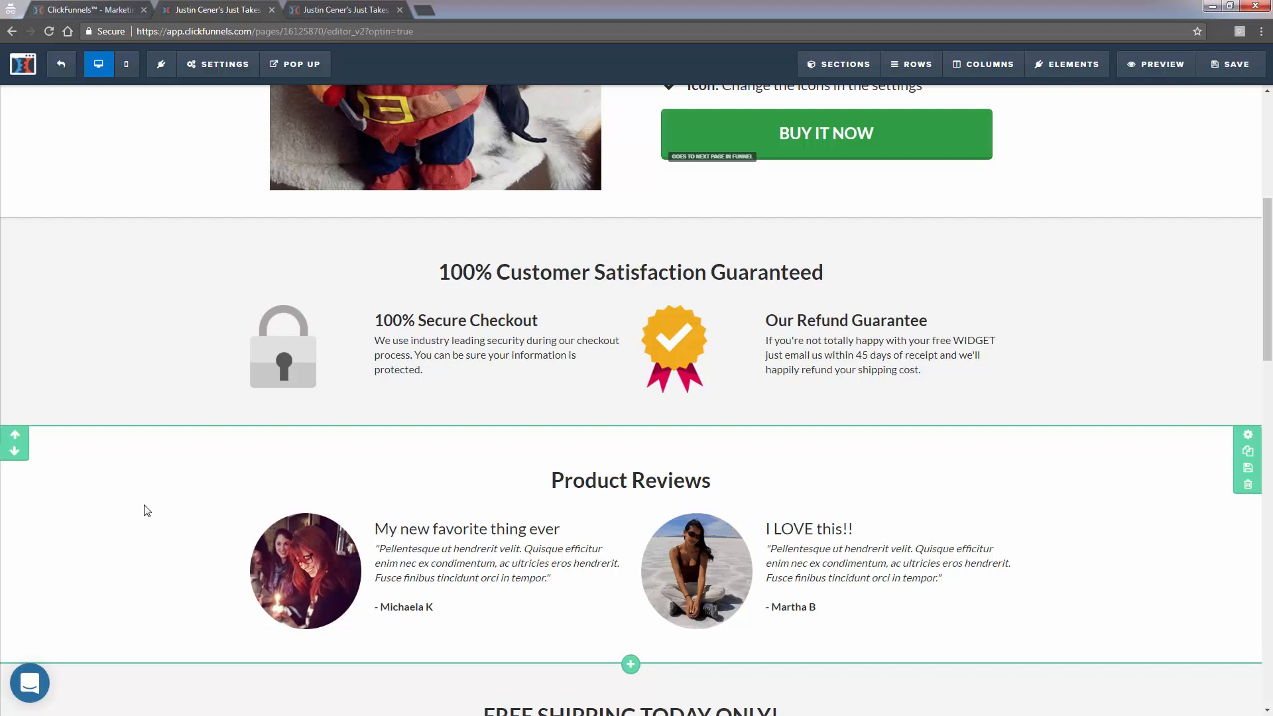
scroll(137, 510, down, 3)
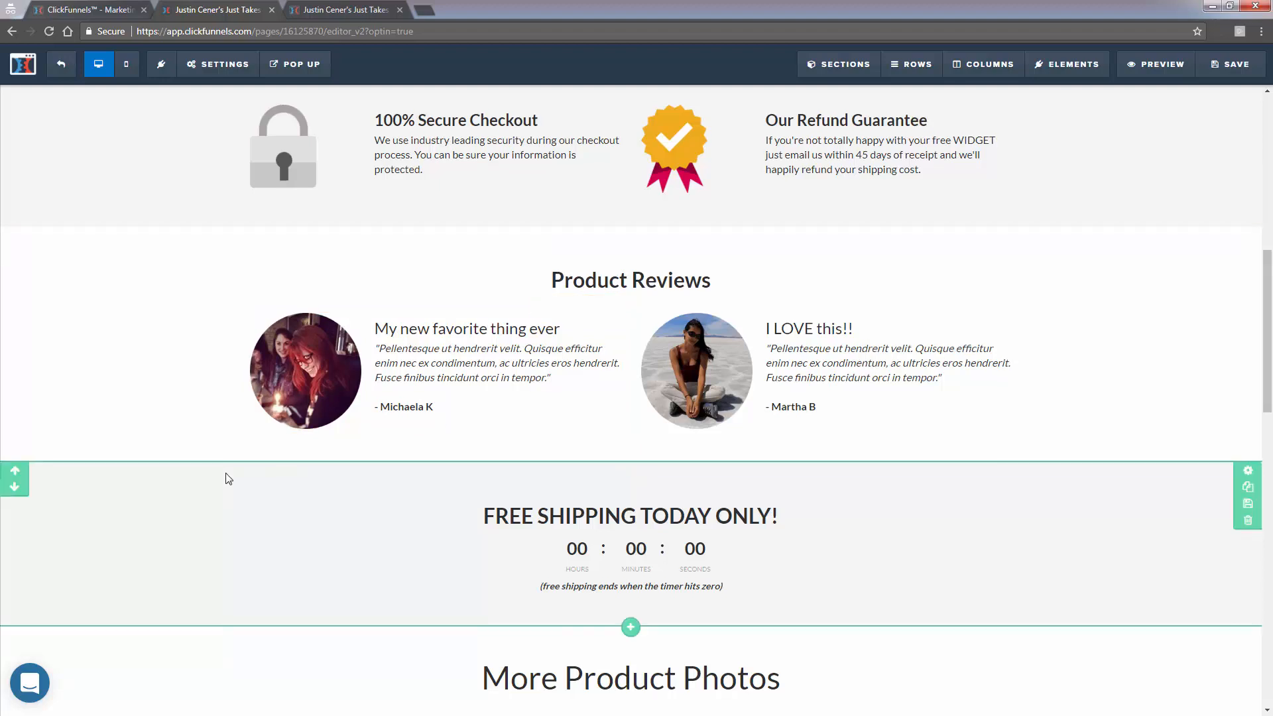
scroll(228, 478, down, 2)
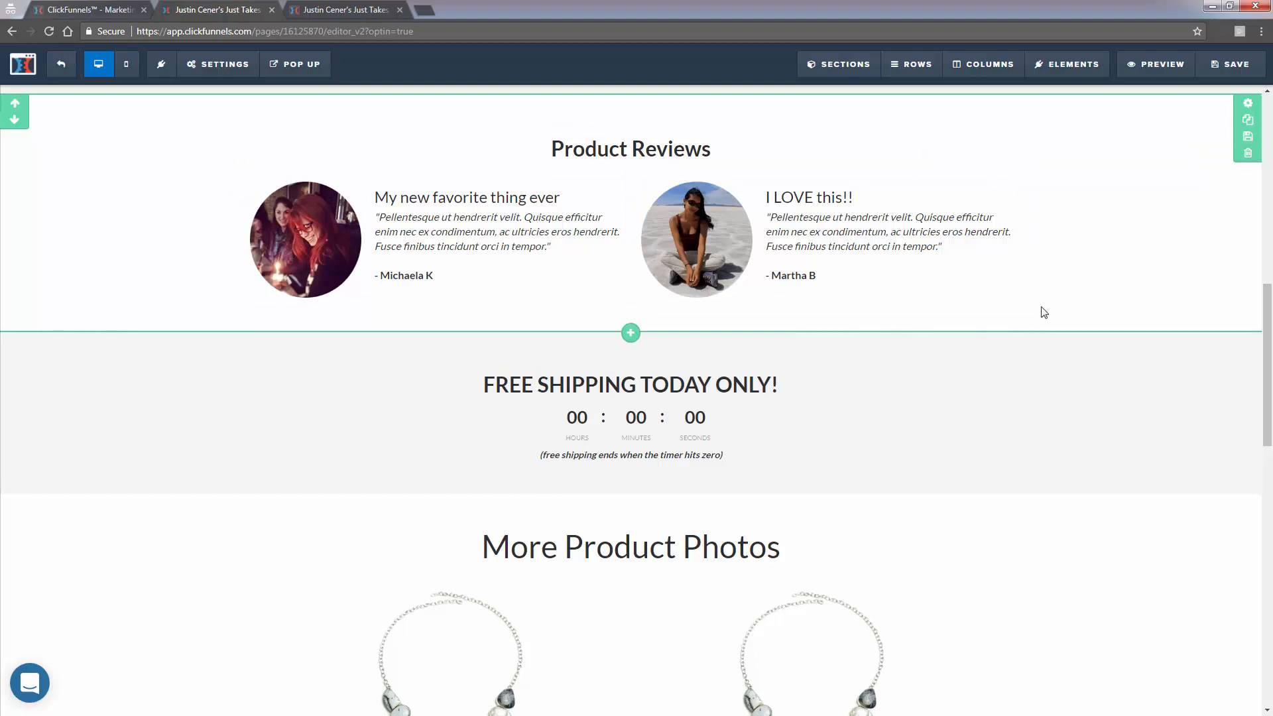
scroll(982, 318, down, 2)
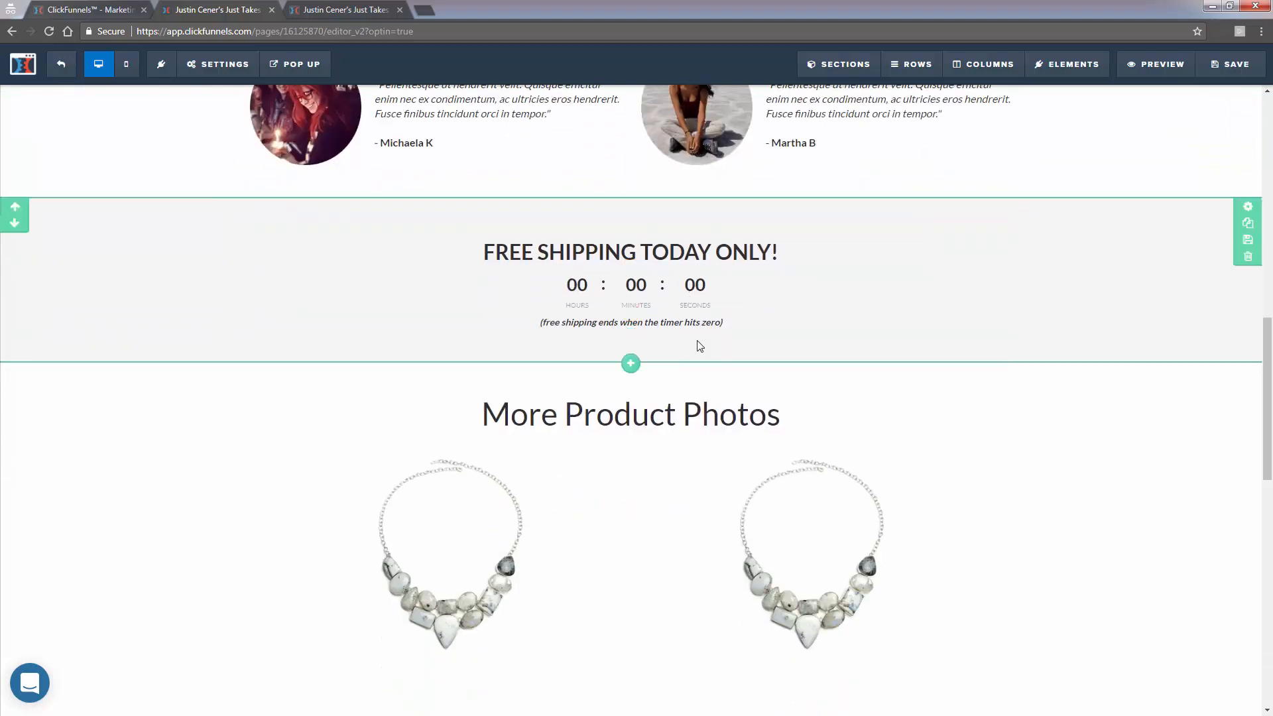
scroll(673, 506, up, 10)
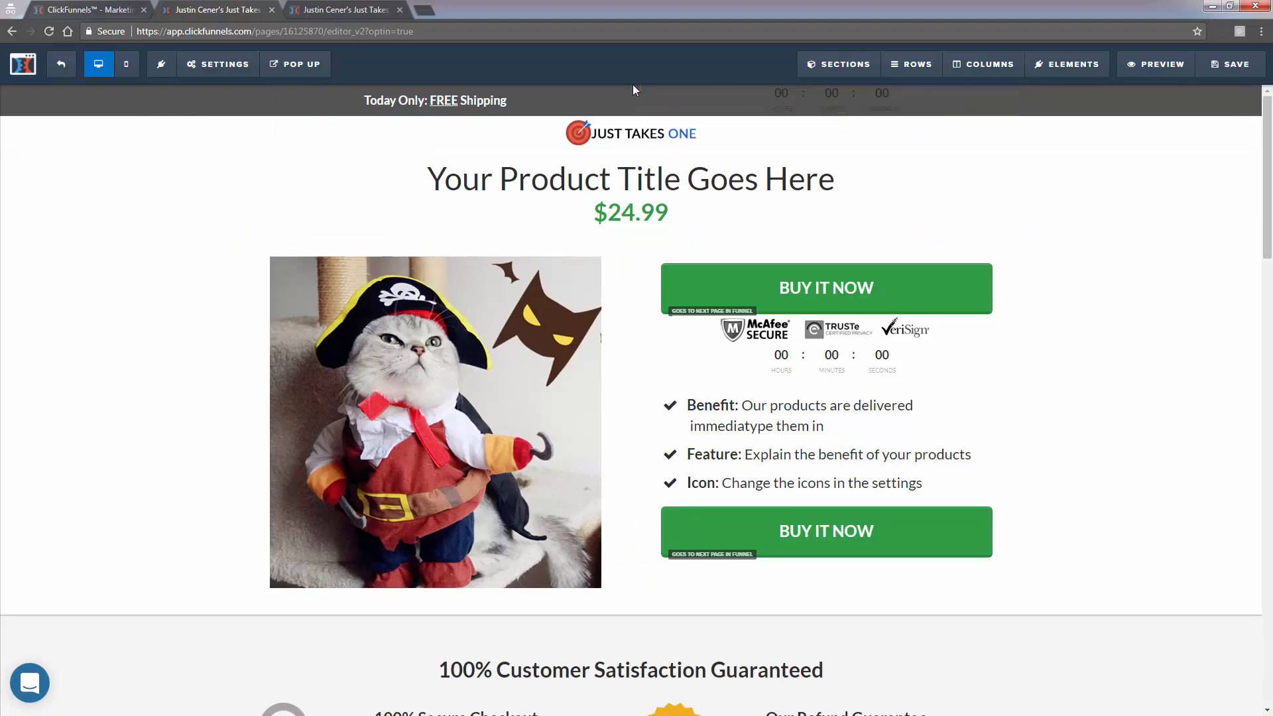
- Clone the two-image necklace row under the More Product Photos heading three times
scroll(773, 446, down, 12)
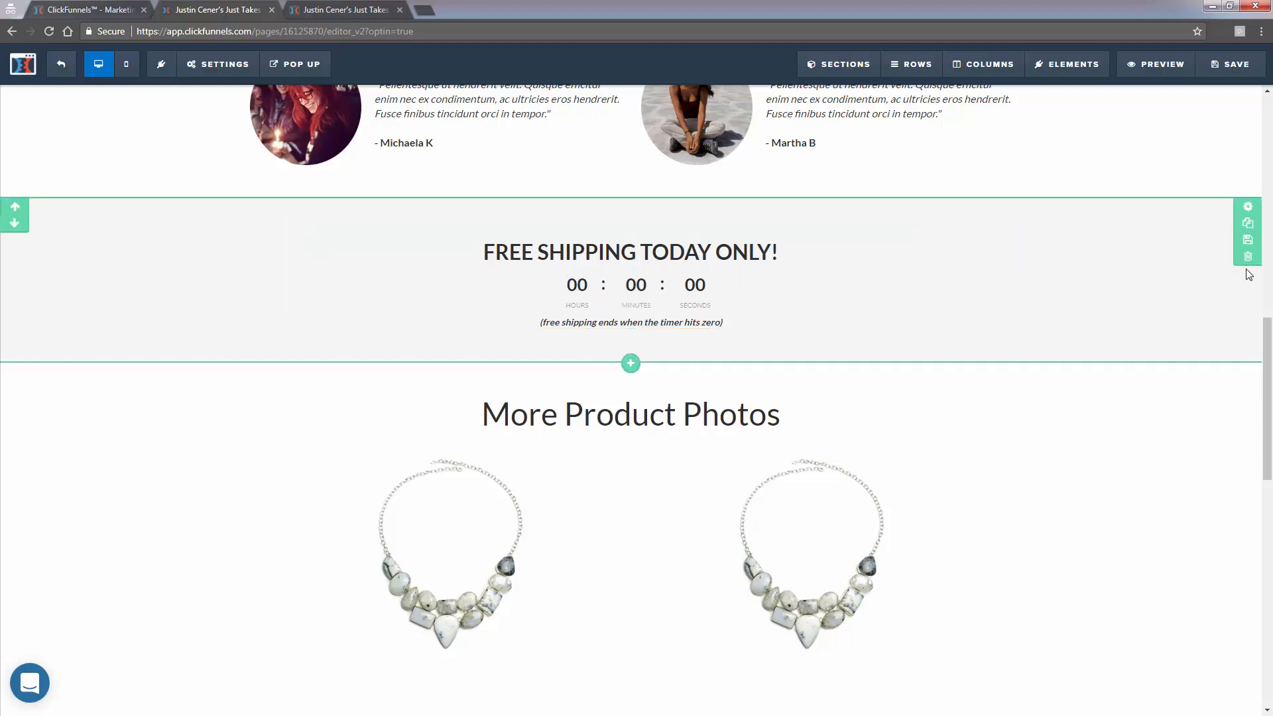
scroll(494, 228, down, 4)
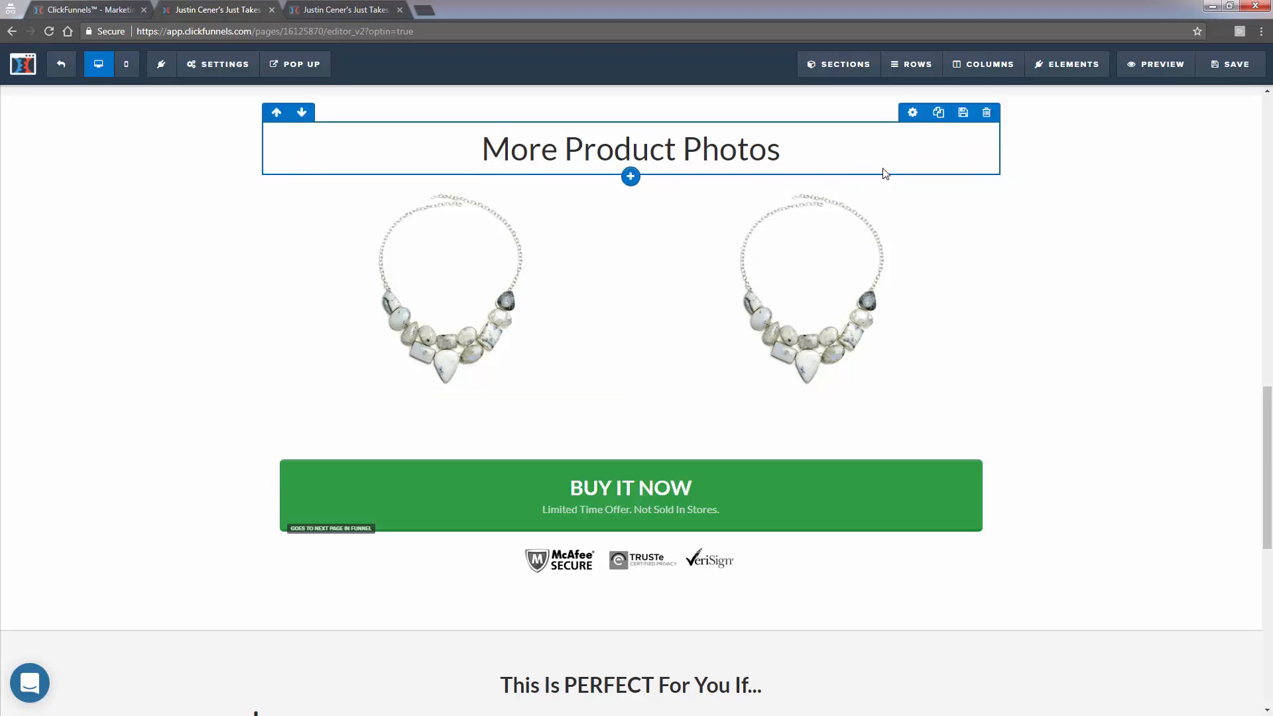
click(939, 165)
scroll(940, 173, down, 4)
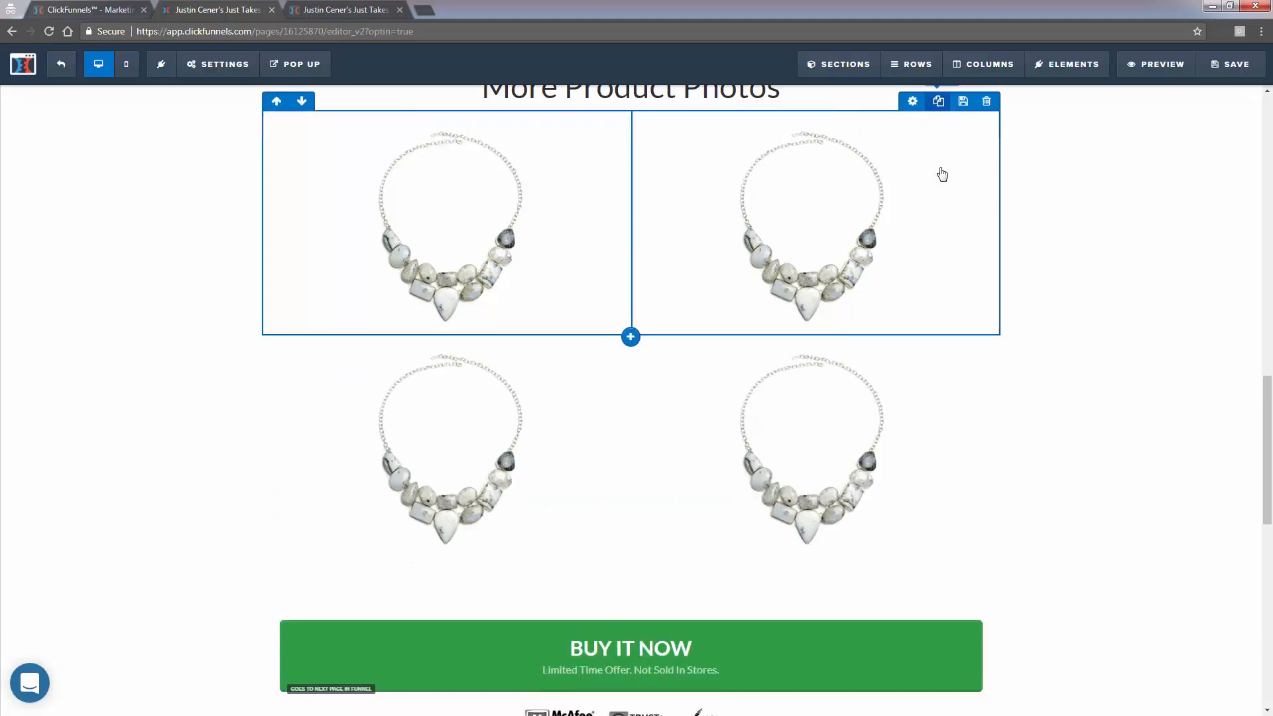
scroll(656, 359, up, 2)
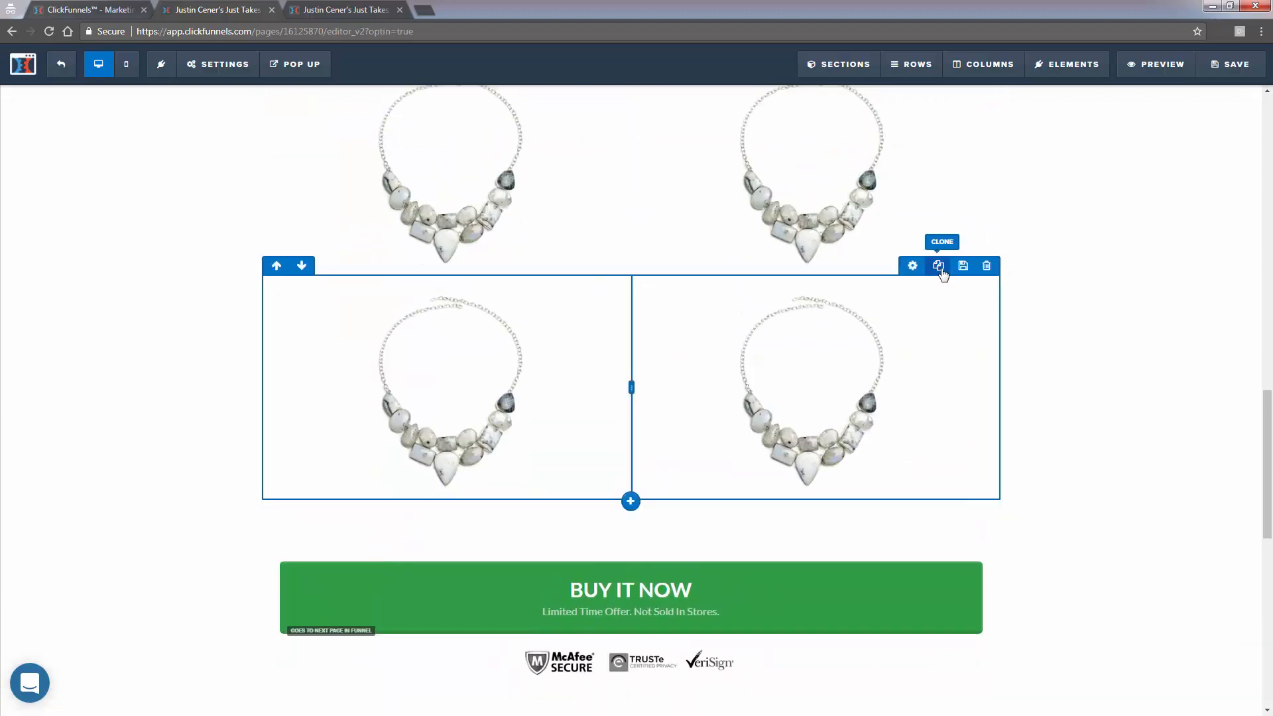
click(941, 266)
scroll(944, 275, down, 2)
scroll(944, 274, down, 3)
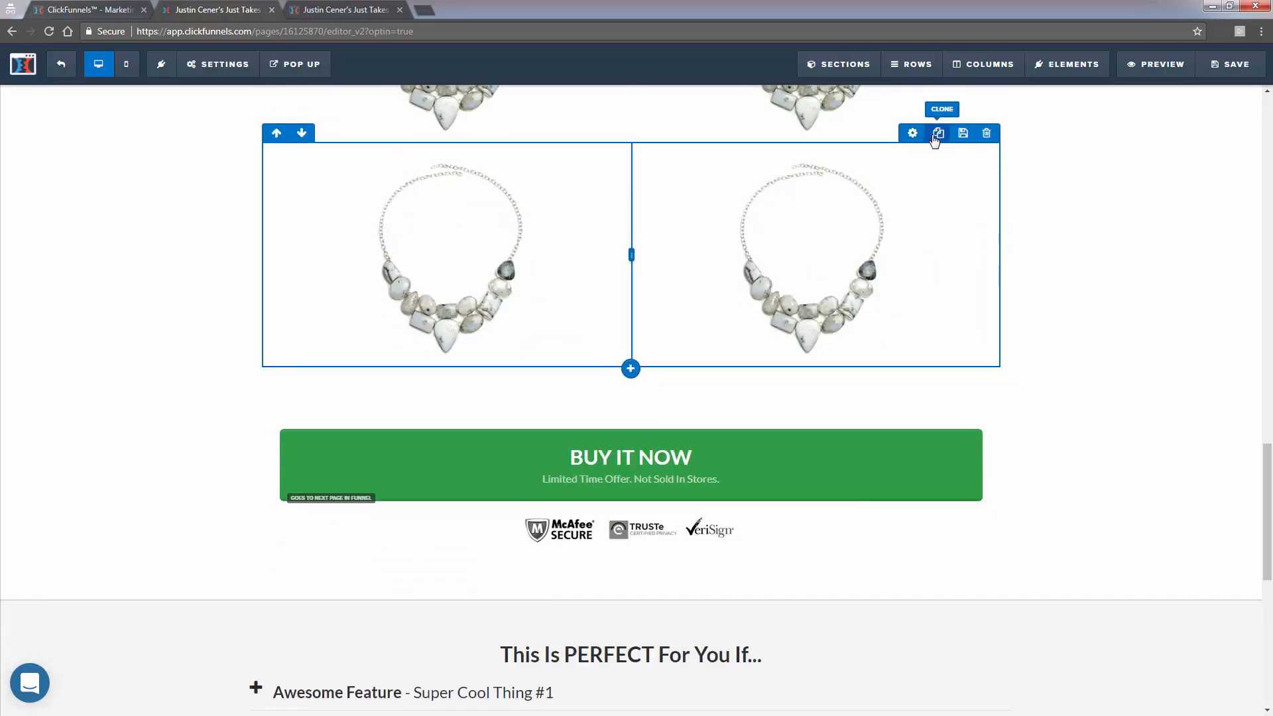
click(937, 130)
scroll(899, 194, down, 3)
scroll(862, 279, up, 9)
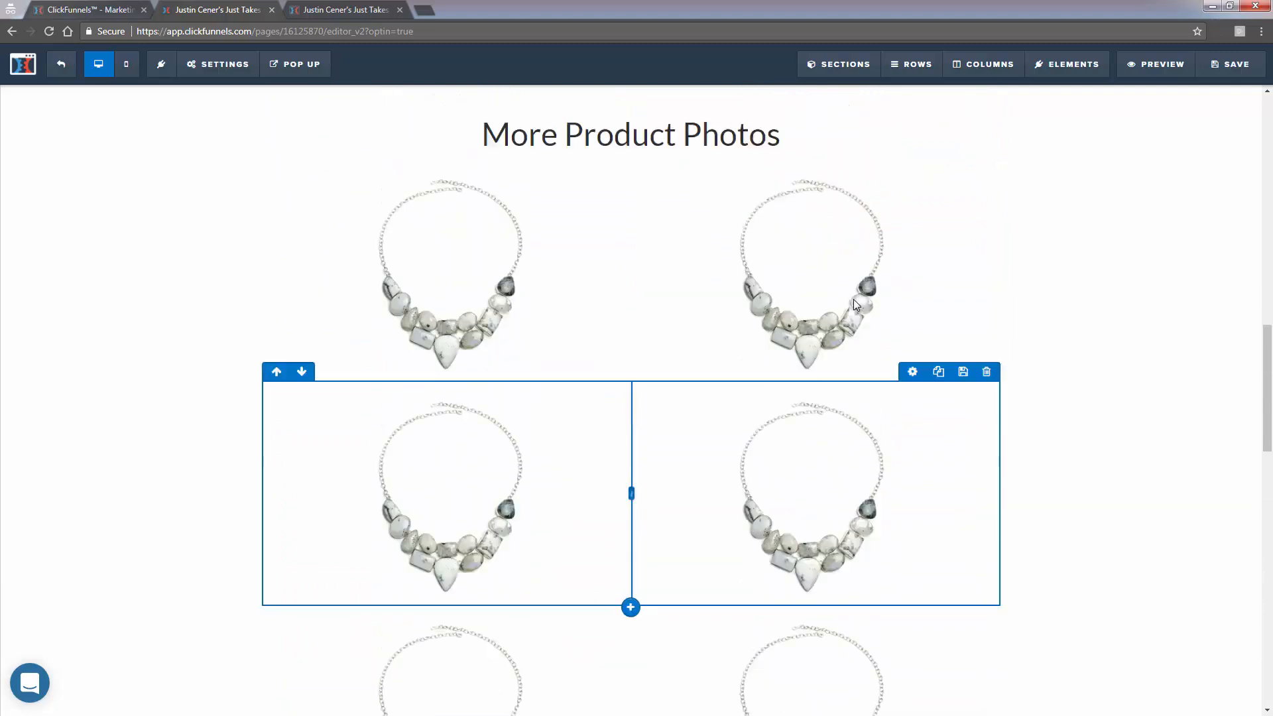
- Review the sales page from the product photos and wide Buy It Now button through the This Is PERFECT For You If section
scroll(853, 300, down, 2)
scroll(856, 306, down, 5)
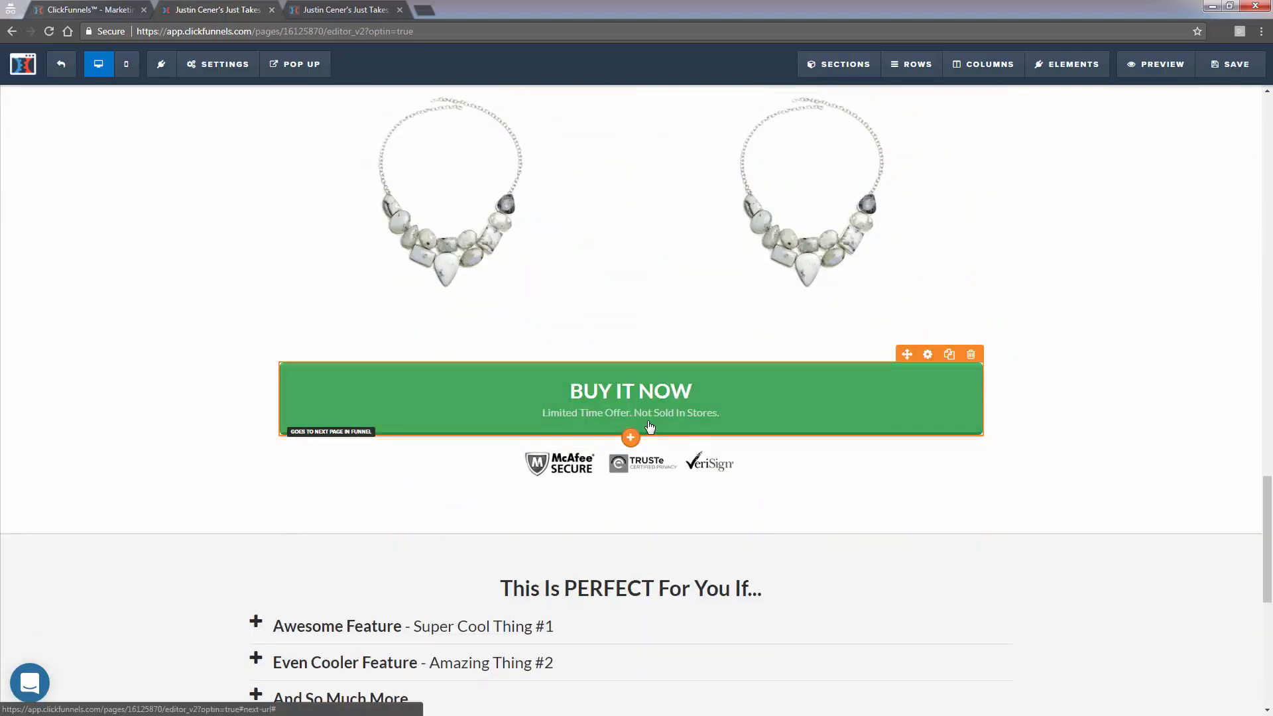
scroll(649, 426, down, 2)
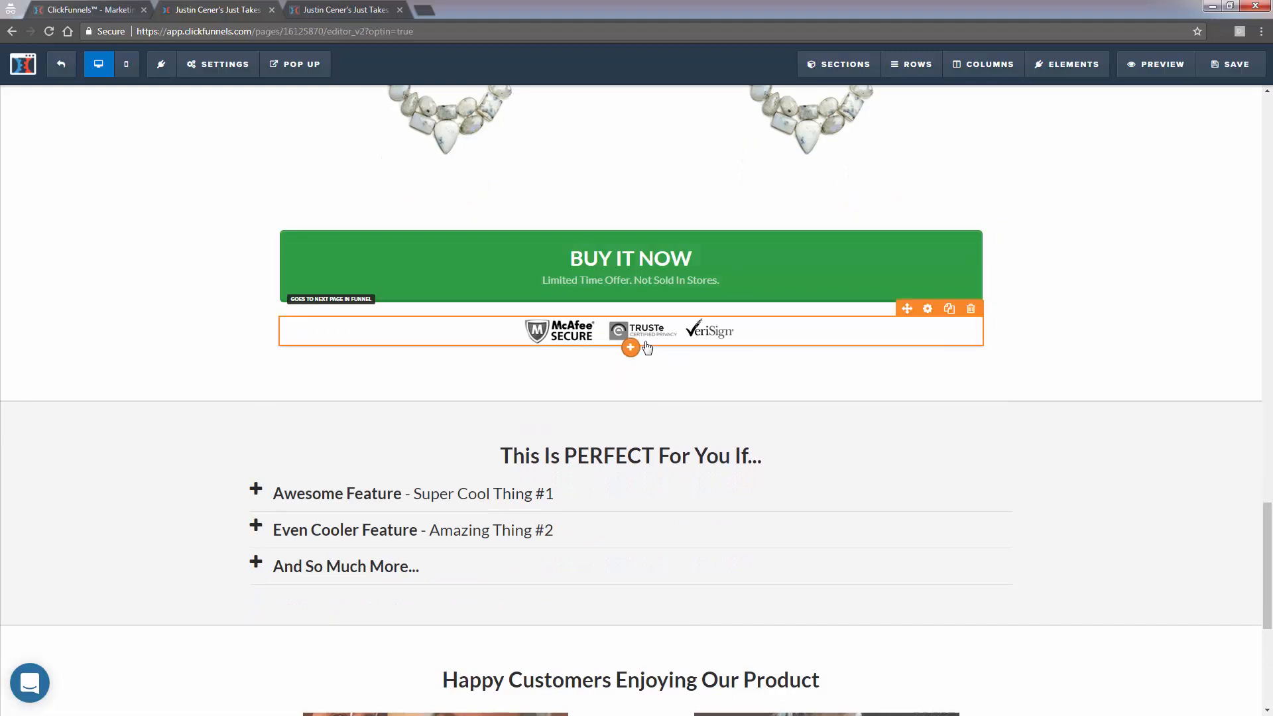
scroll(648, 347, down, 1)
scroll(648, 348, down, 1)
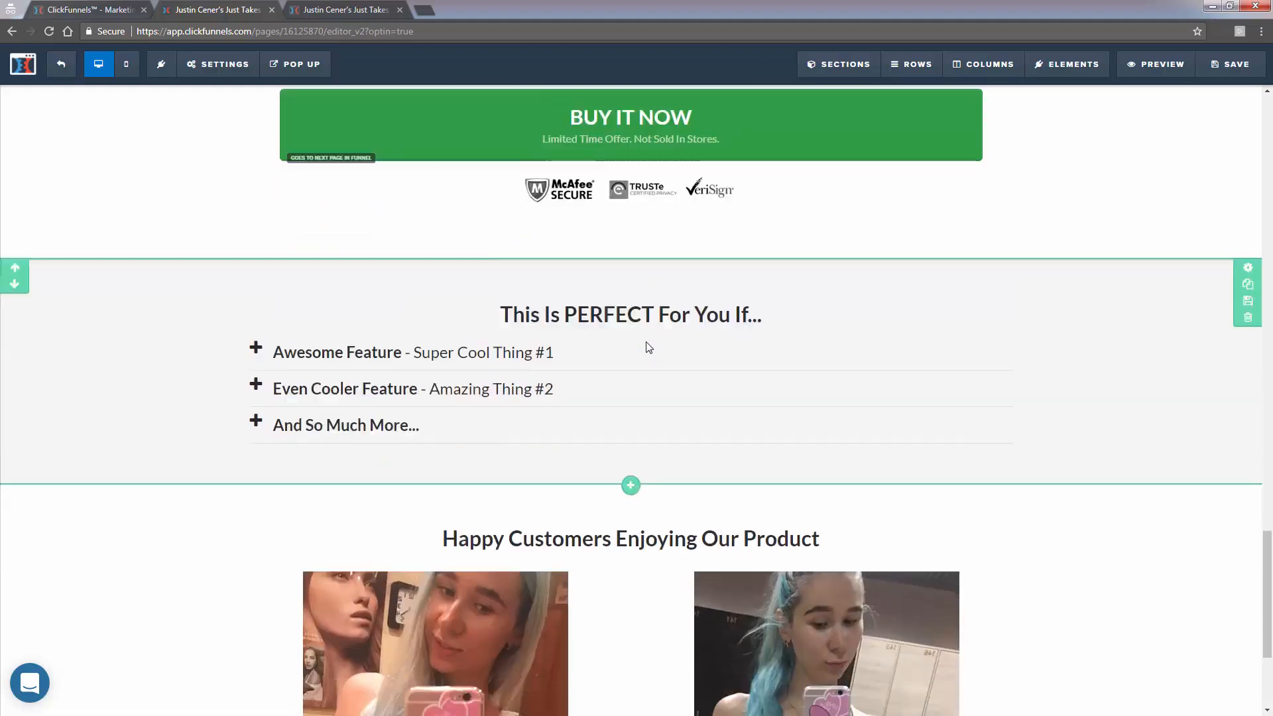
scroll(648, 348, down, 1)
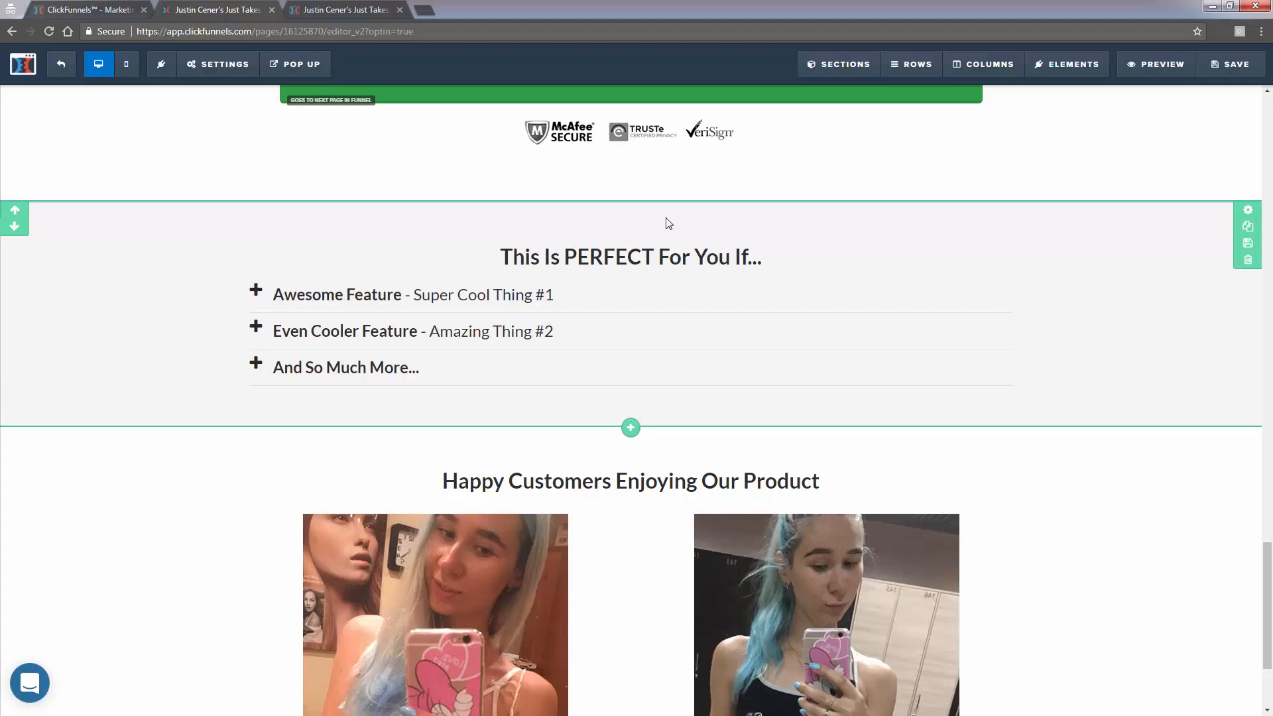
scroll(696, 312, up, 15)
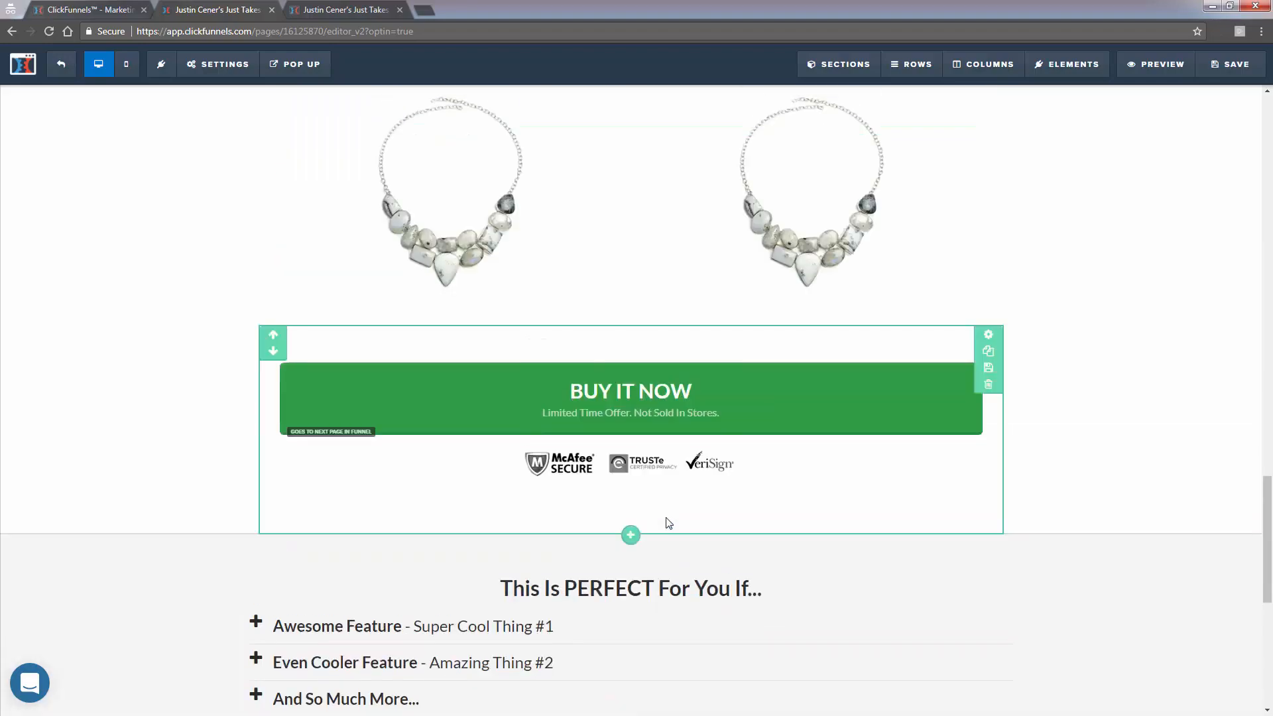
scroll(424, 583, down, 15)
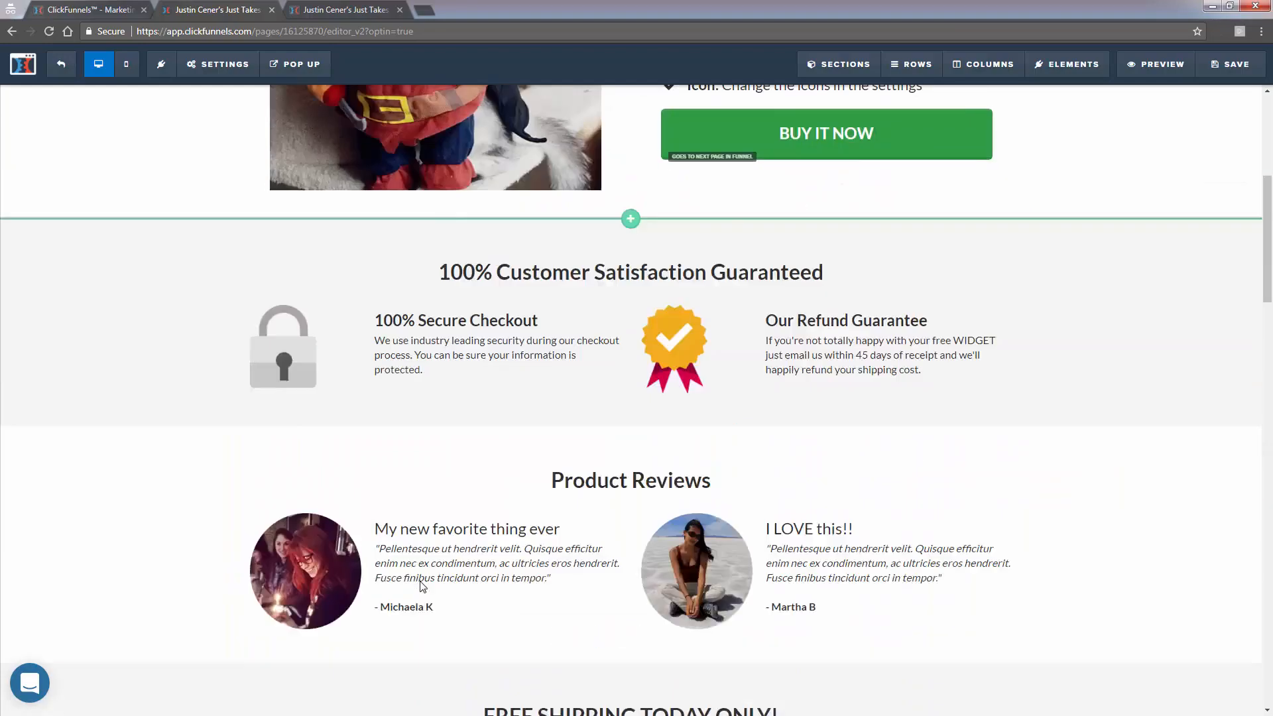
scroll(420, 584, down, 5)
scroll(419, 583, up, 4)
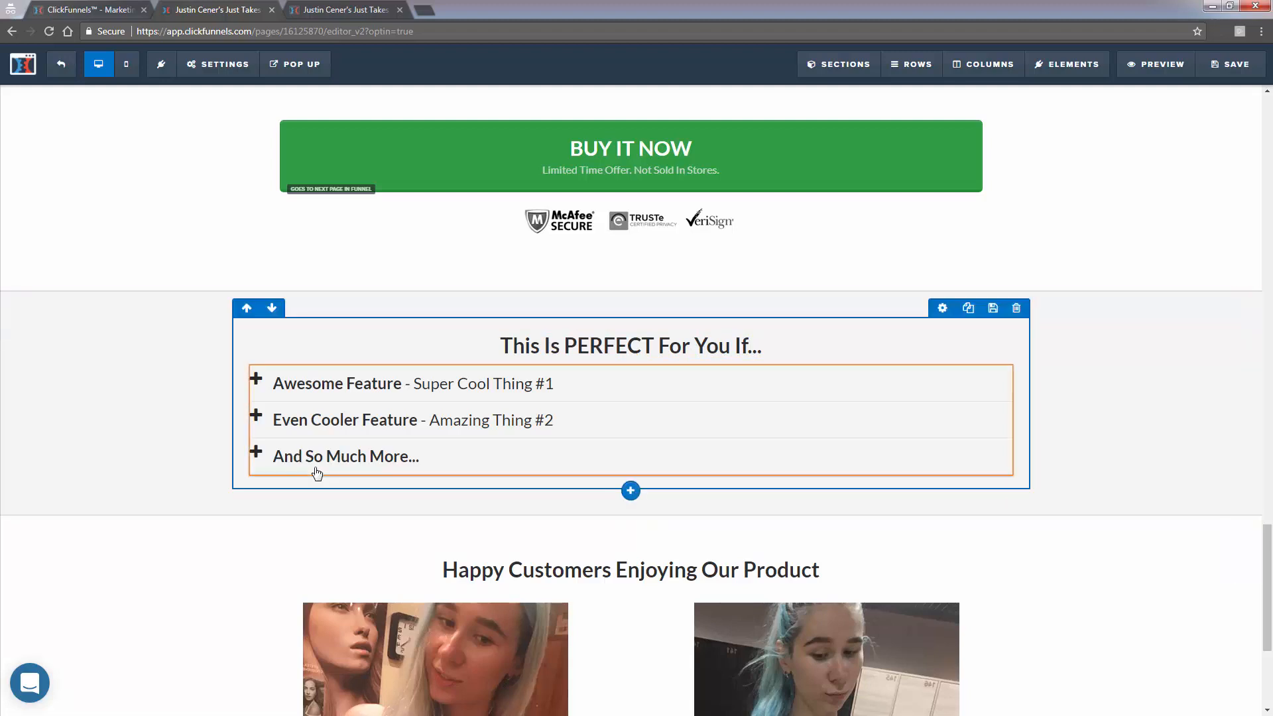
- Open the This Is PERFECT For You If feature list for inline editing, select its first two lines in turn and exit the text editor
double_click(323, 385)
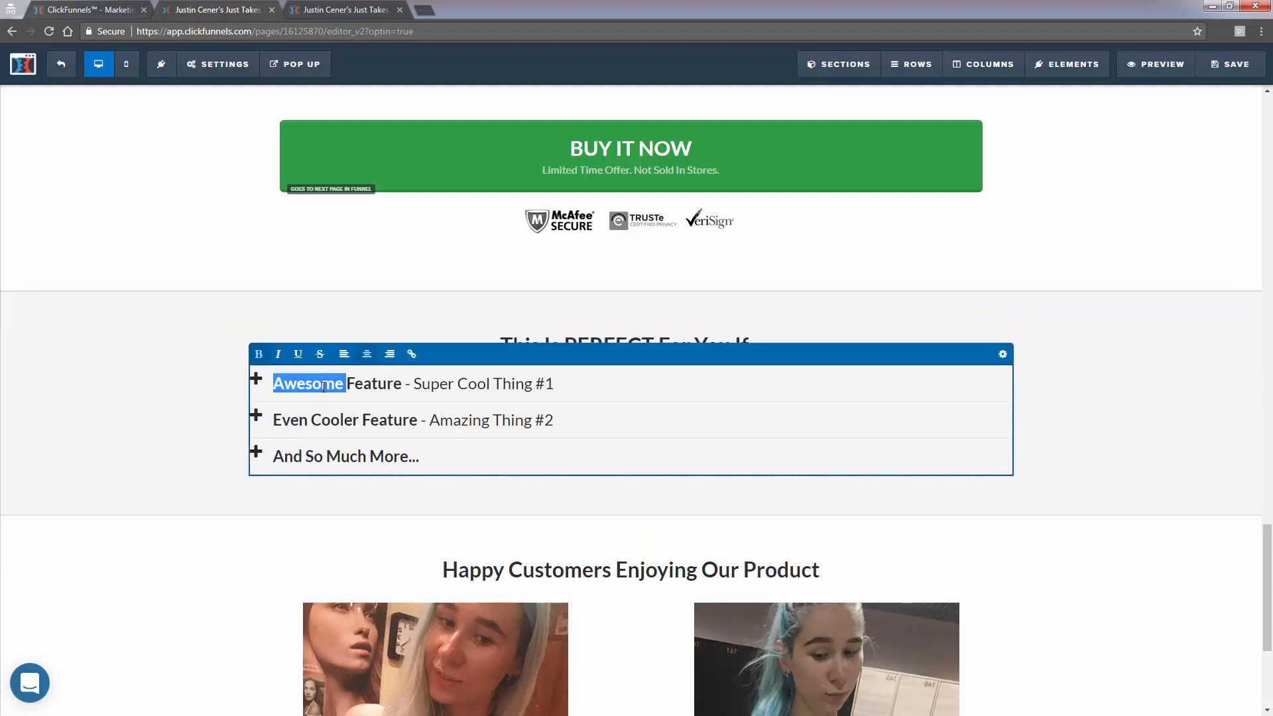
triple_click(324, 385)
click(433, 383)
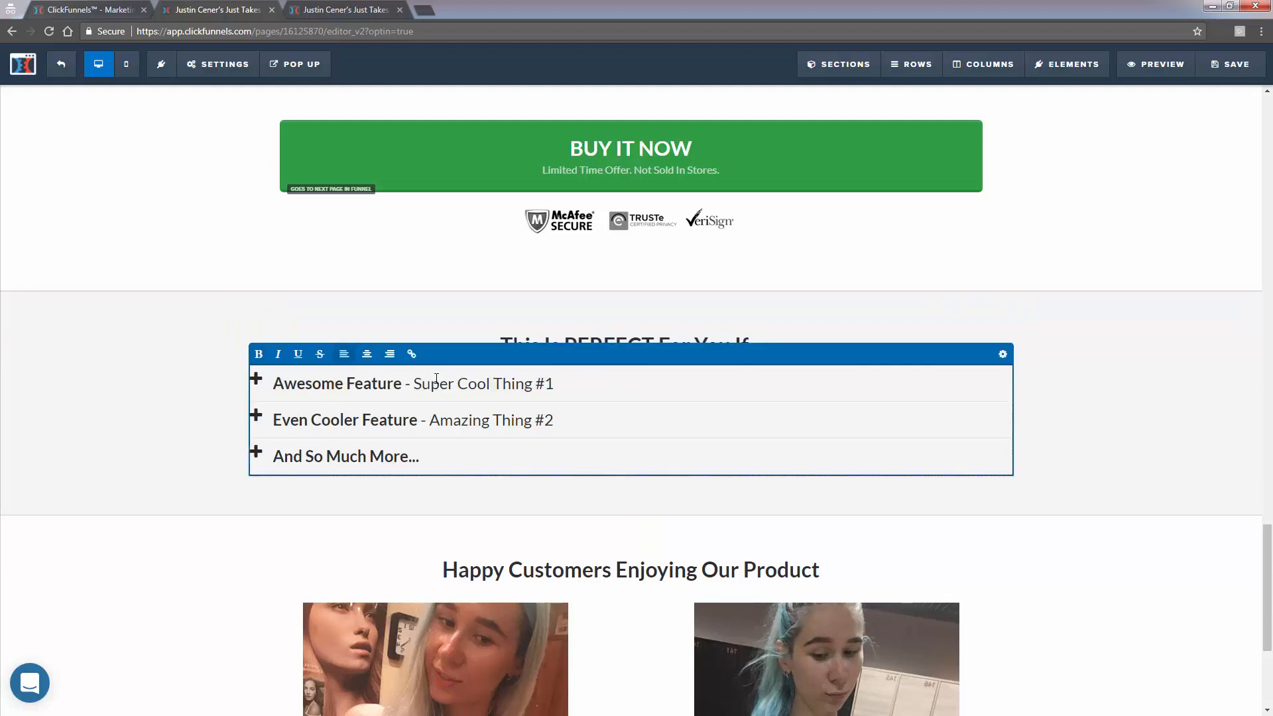
drag(415, 383, 559, 385)
click(559, 384)
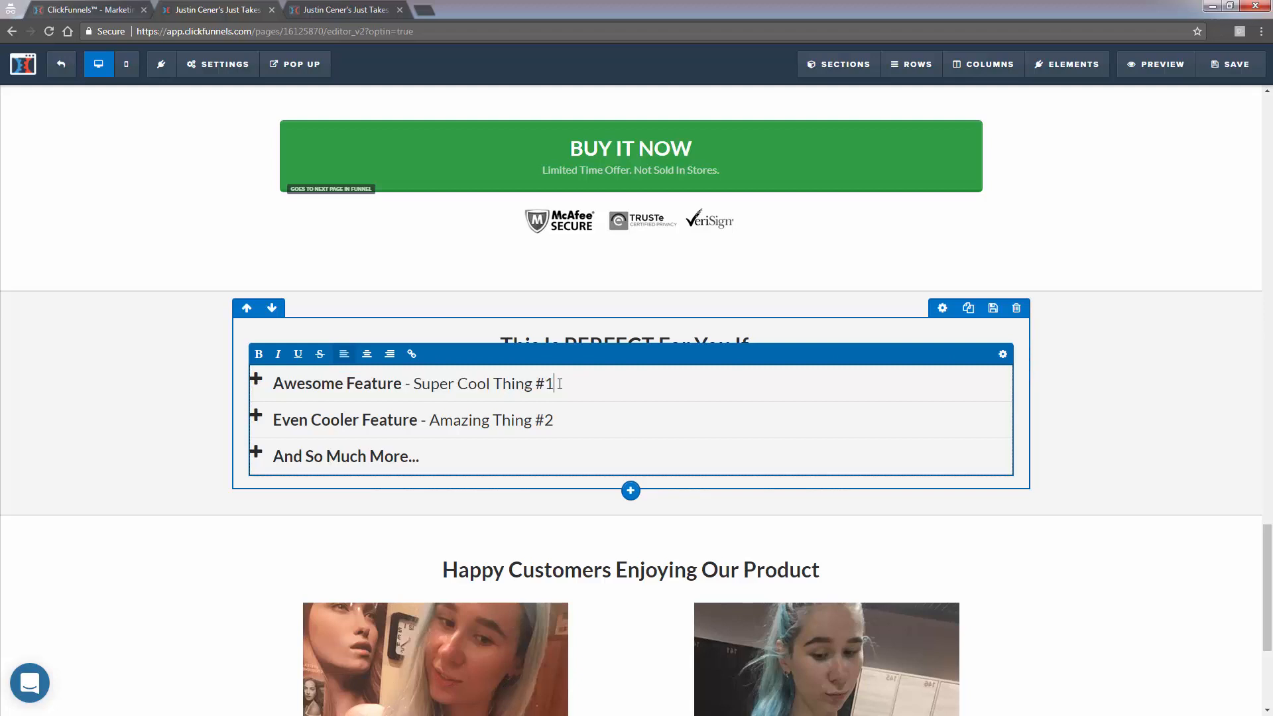
triple_click(464, 384)
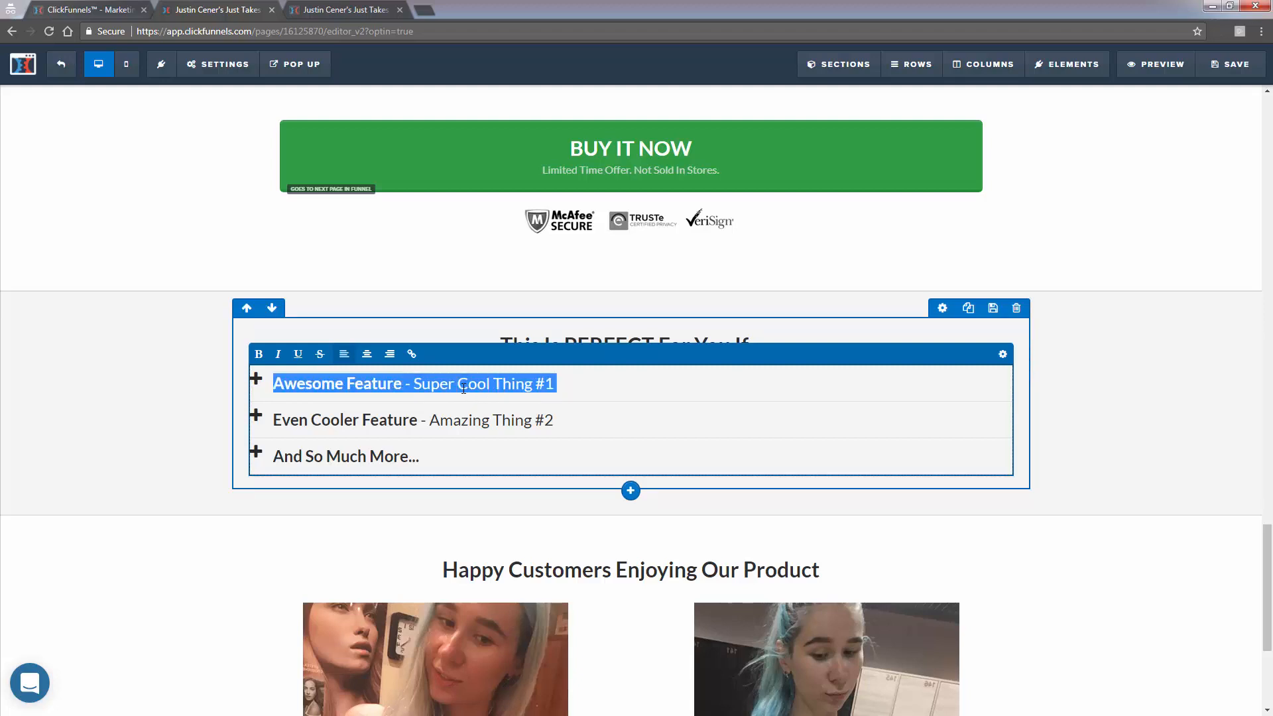
triple_click(472, 423)
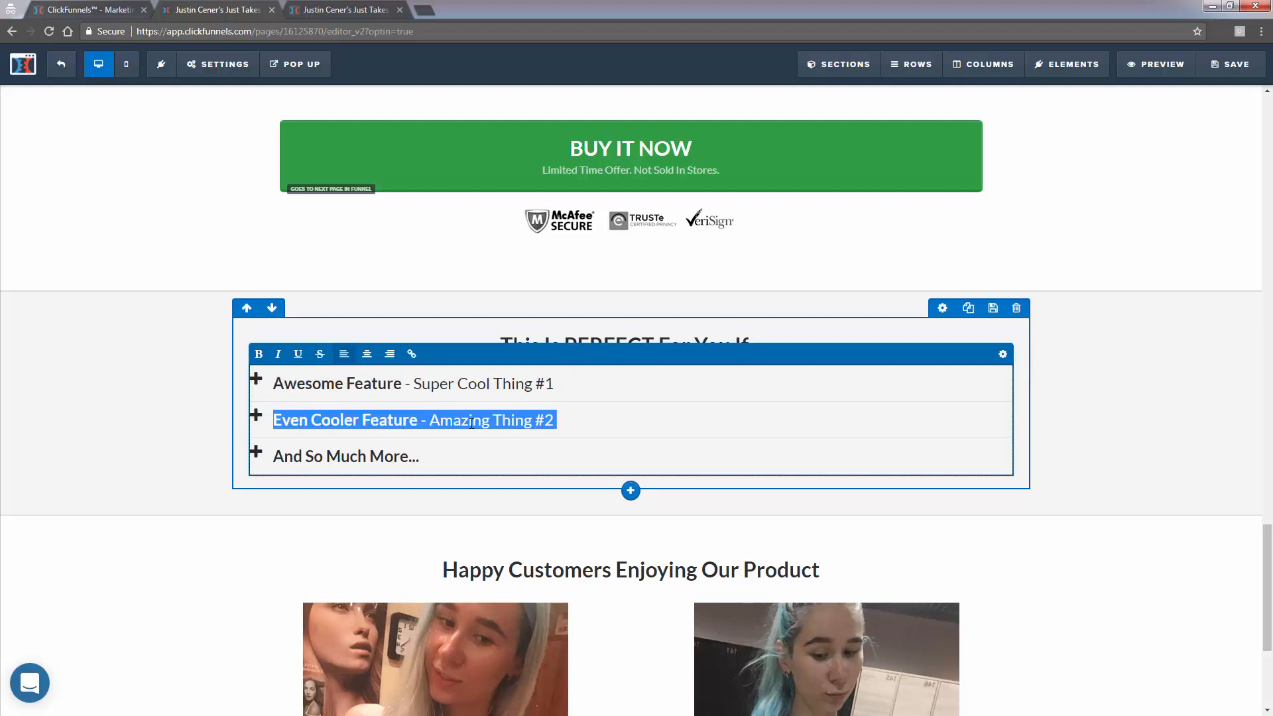
click(472, 423)
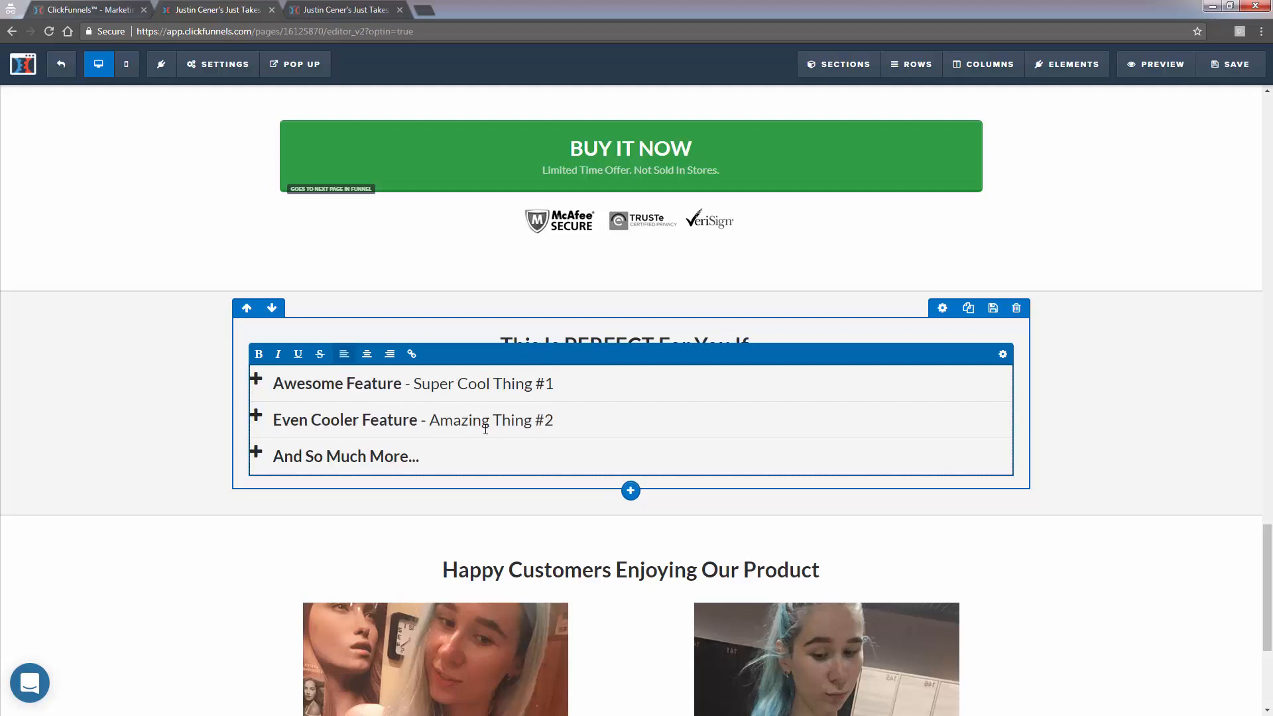
click(202, 410)
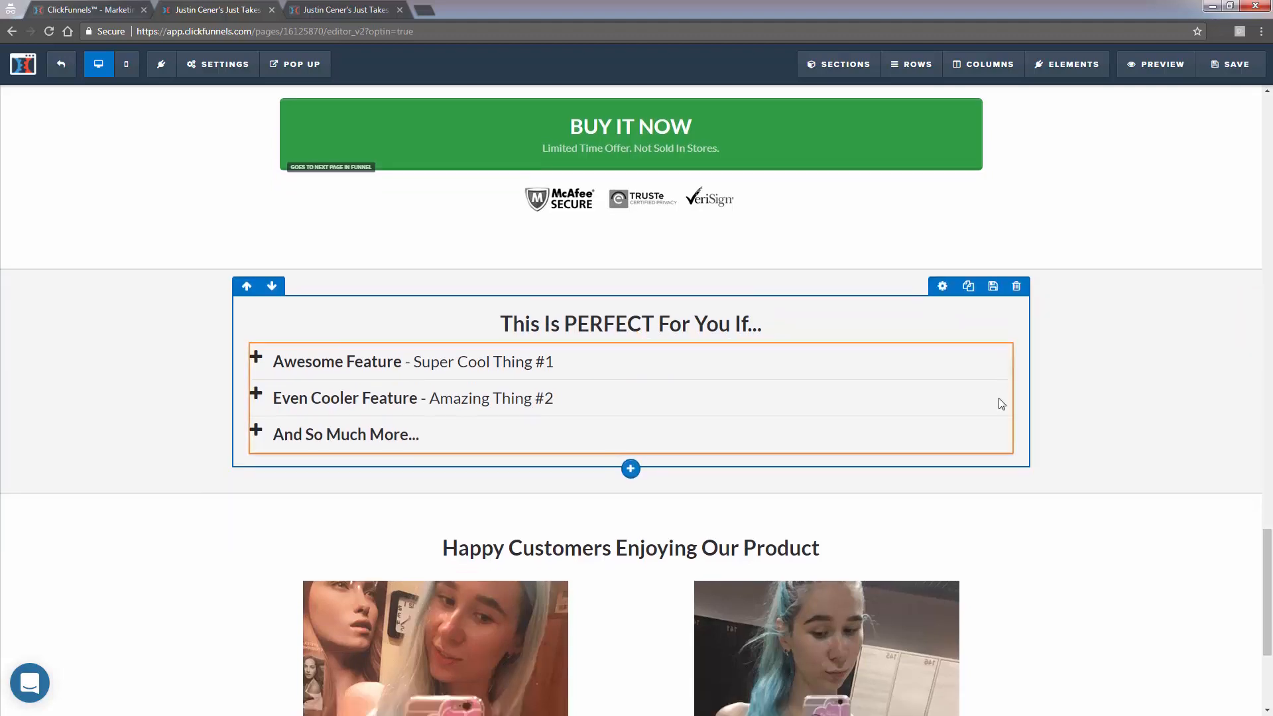
- Review the Happy Customers Enjoying Our Product photos and footer links, and return to the product title
scroll(649, 317, down, 4)
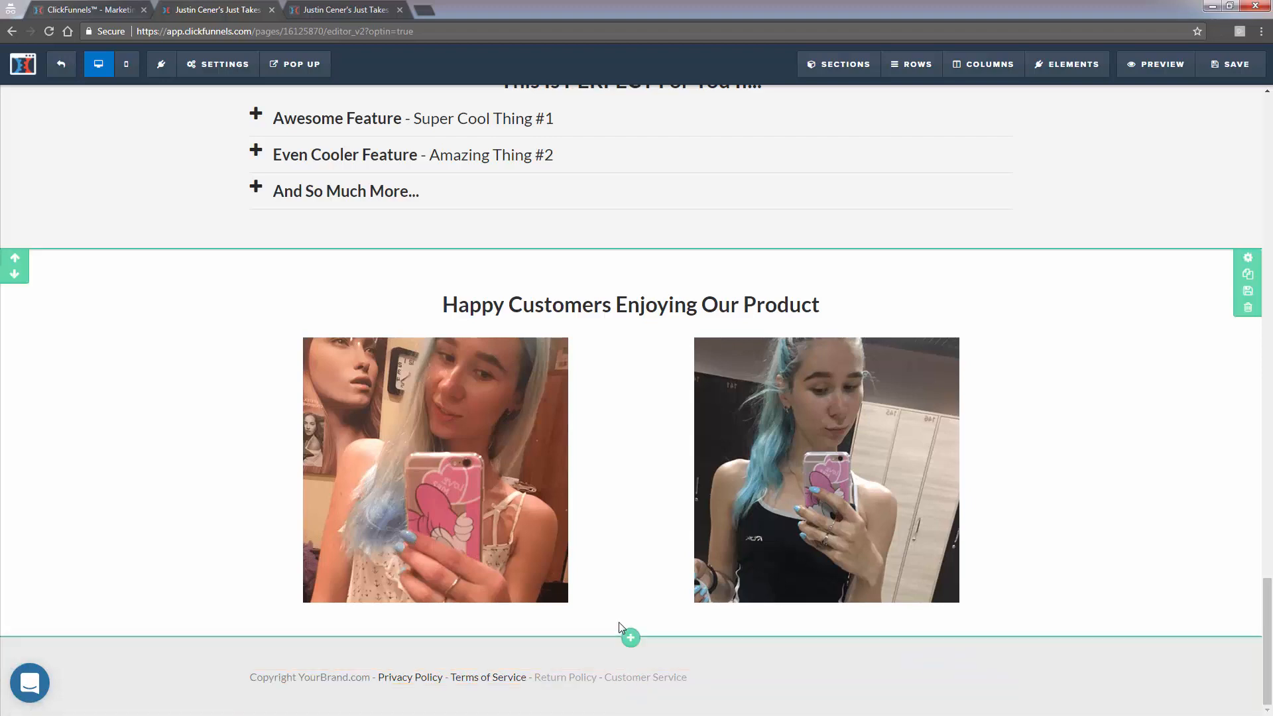
scroll(621, 628, up, 8)
scroll(621, 628, up, 15)
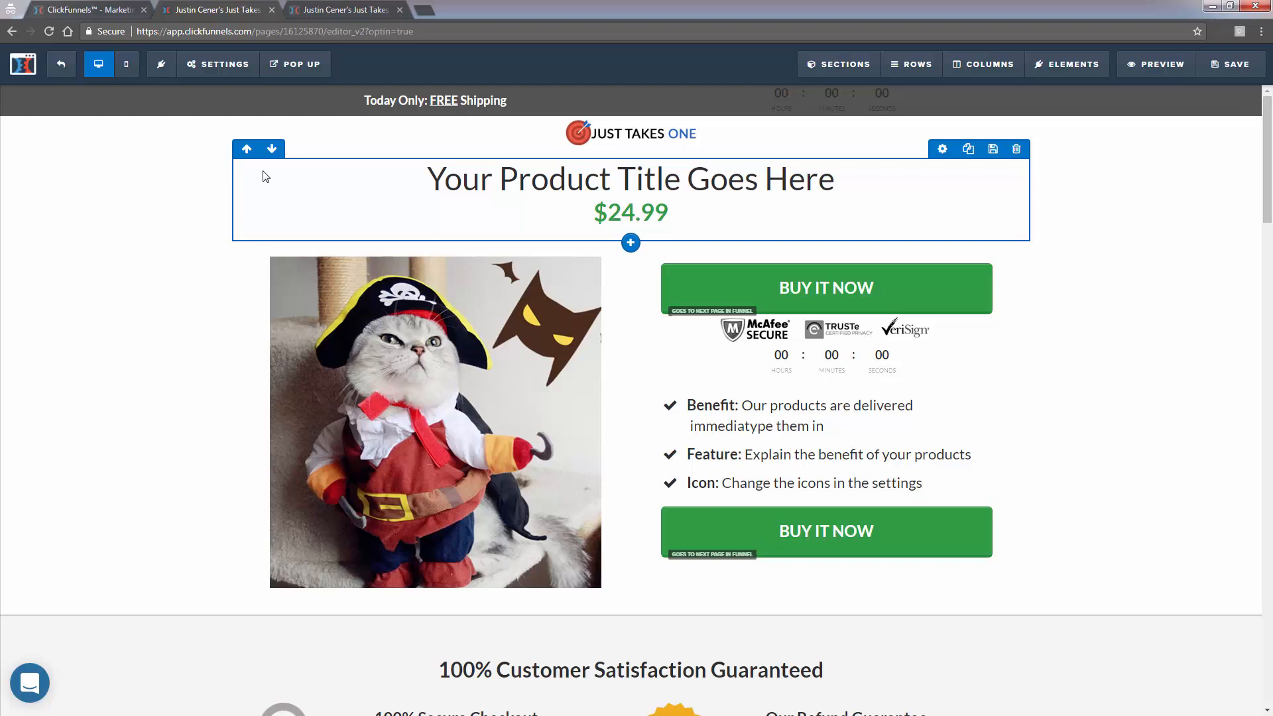
- Start exiting the page editor but stay on the page, and switch between the mobile and desktop views, ending on desktop
click(61, 63)
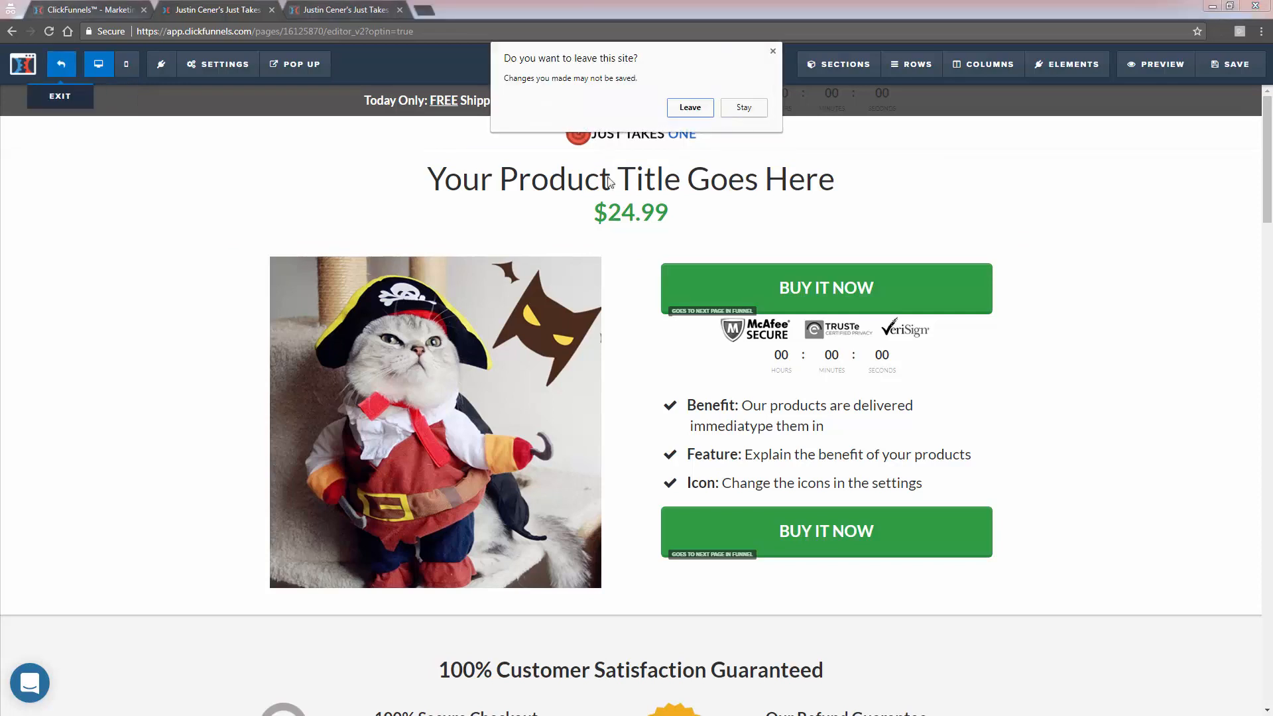
click(771, 53)
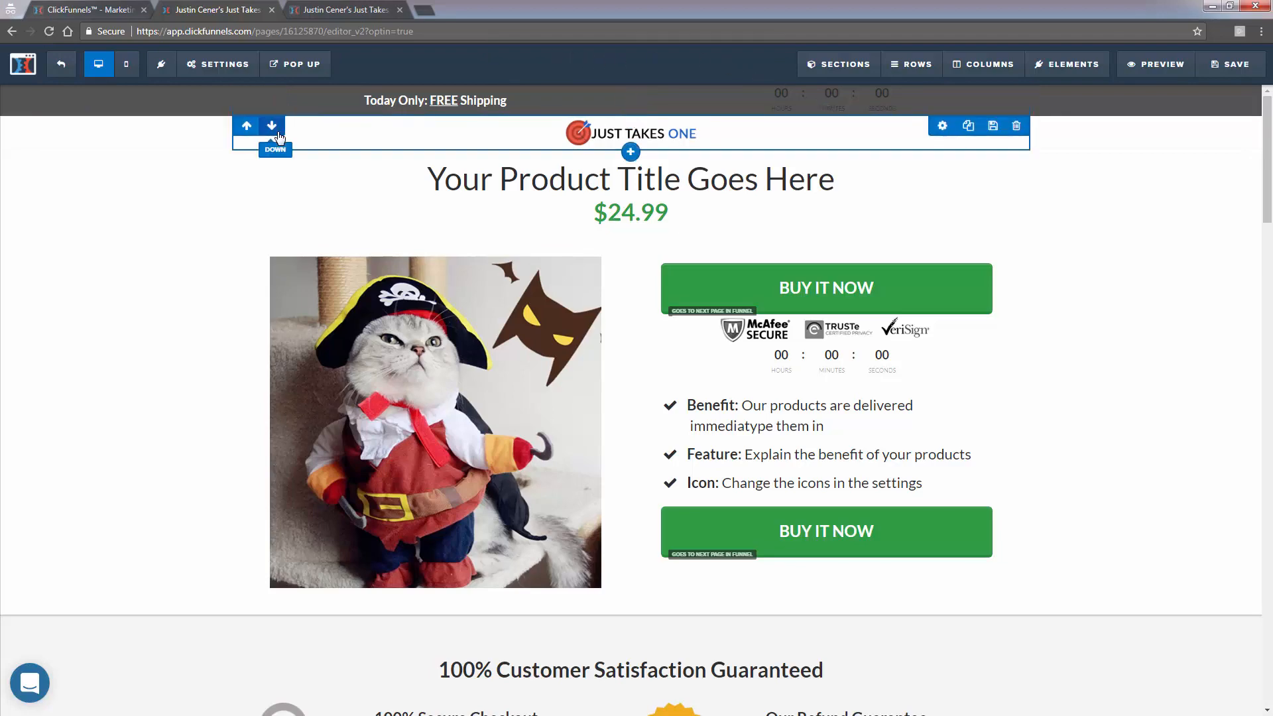
click(117, 70)
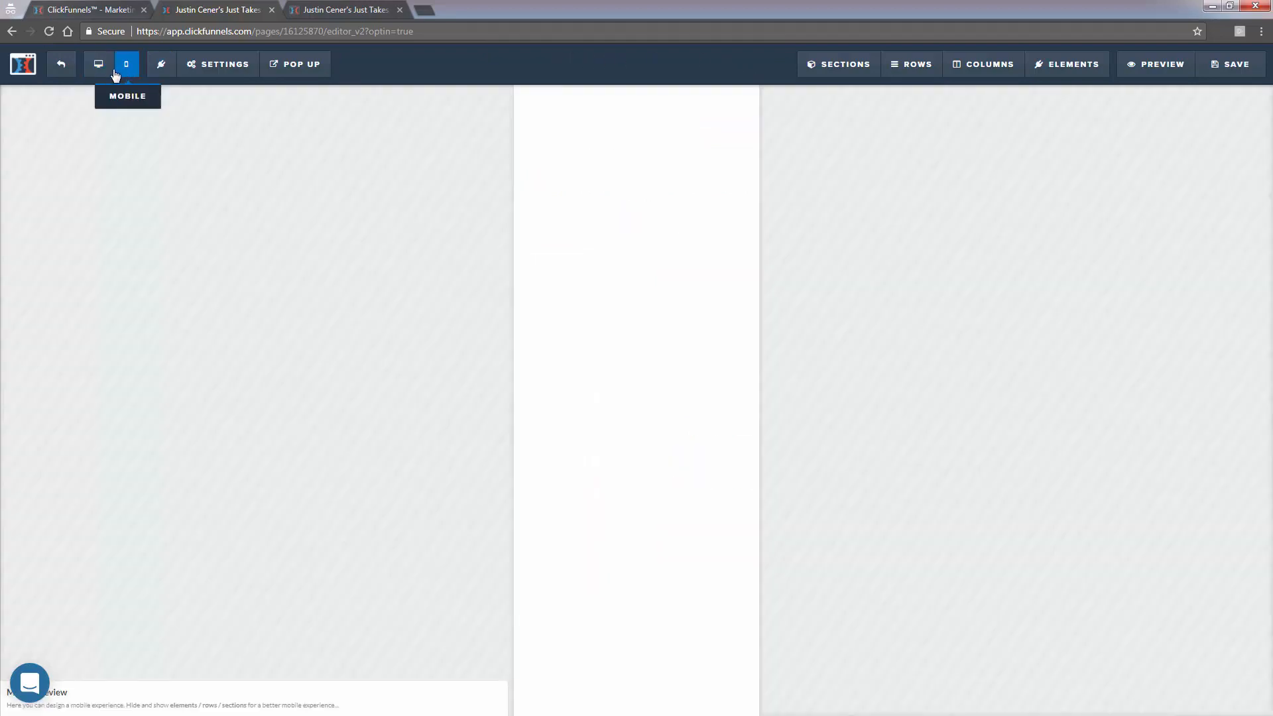
click(100, 65)
click(122, 68)
click(110, 69)
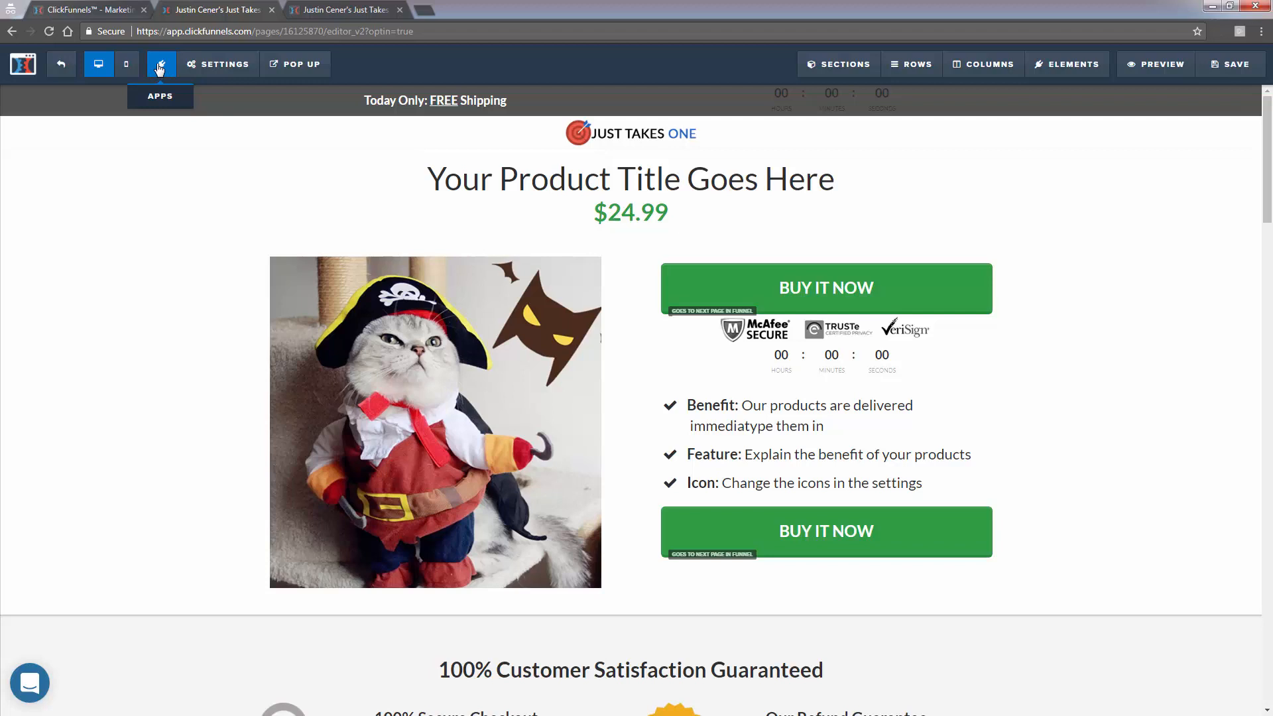
- Examine the page's SEO meta data, selecting the title and description fields and checking the SEO preview, and close it
mouse_move(197, 66)
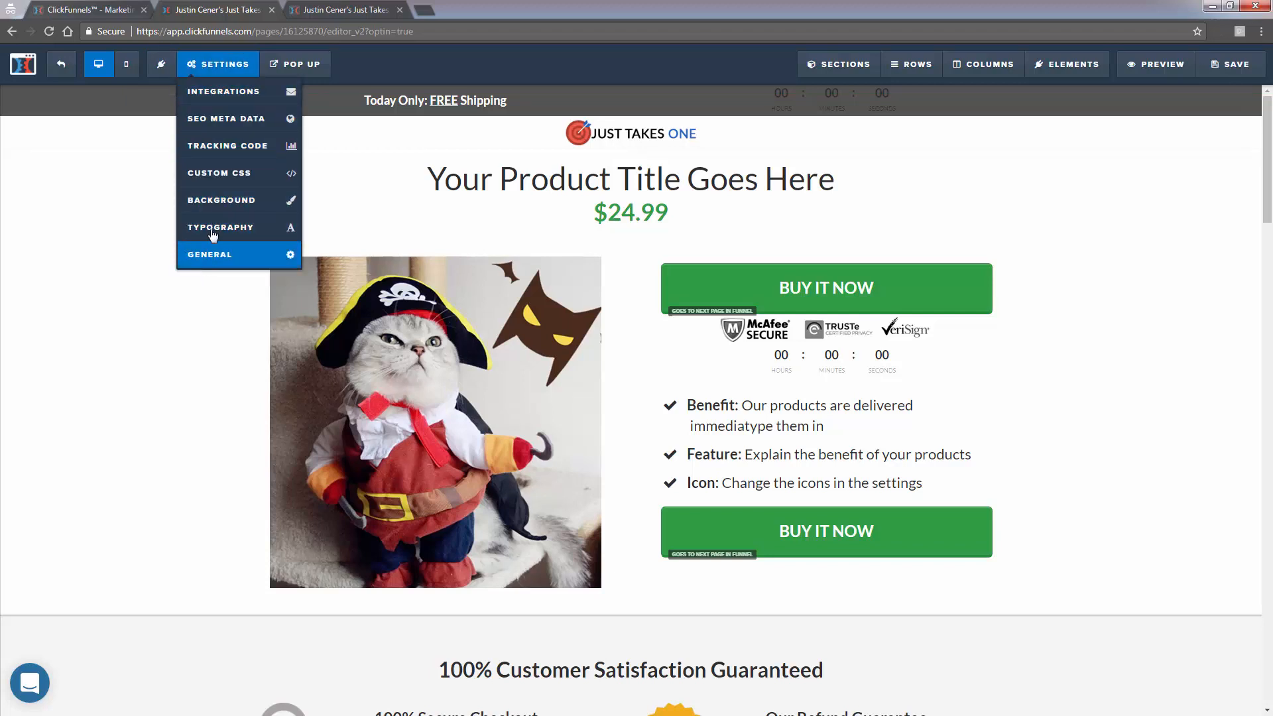
click(216, 120)
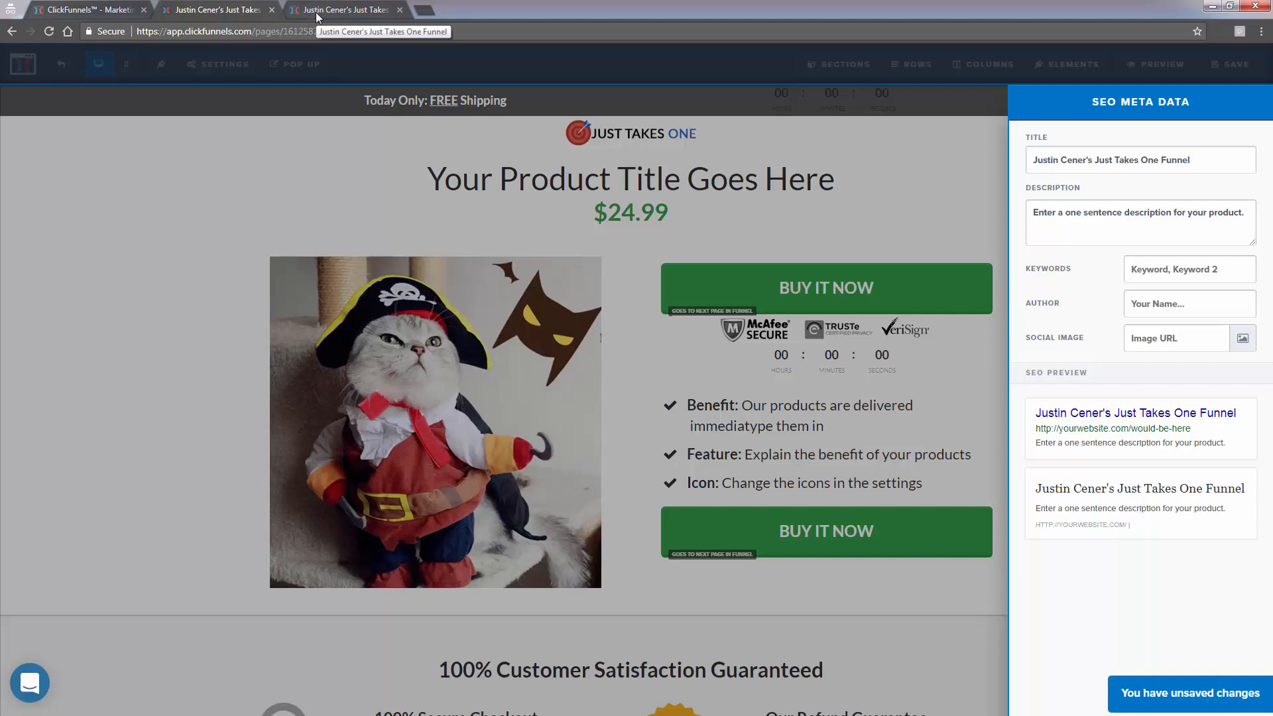
triple_click(1143, 169)
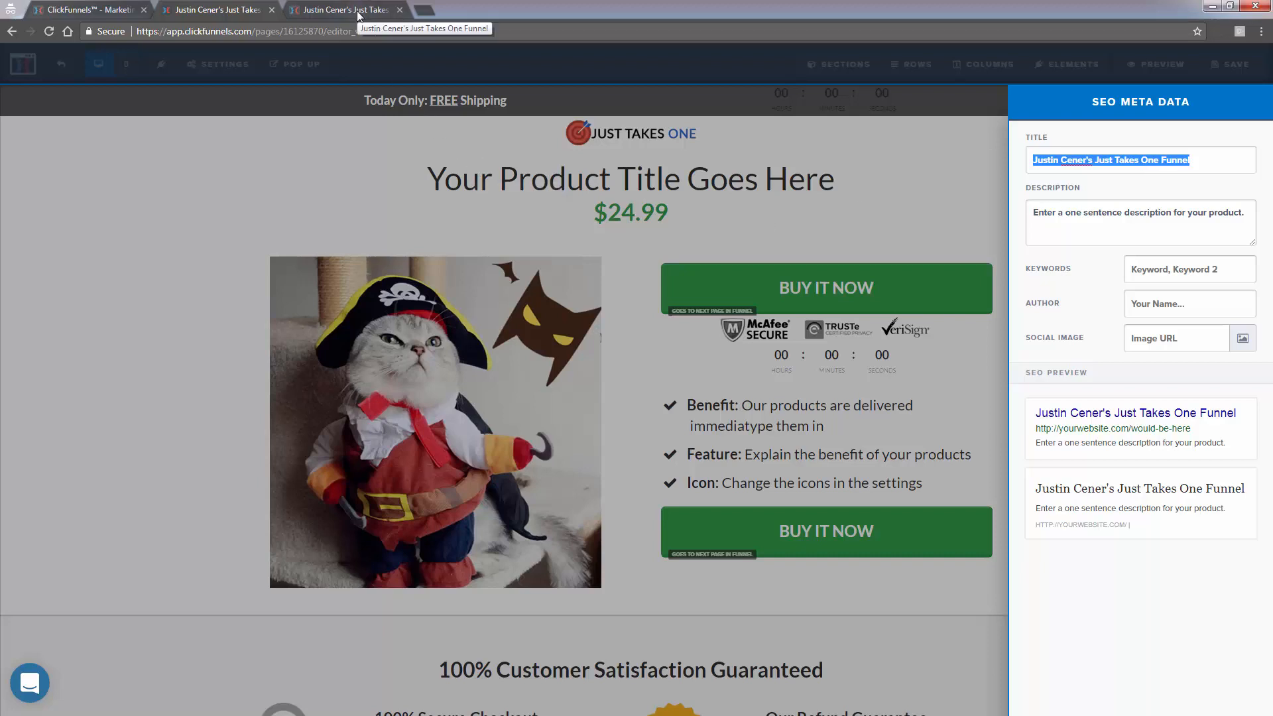
triple_click(1075, 225)
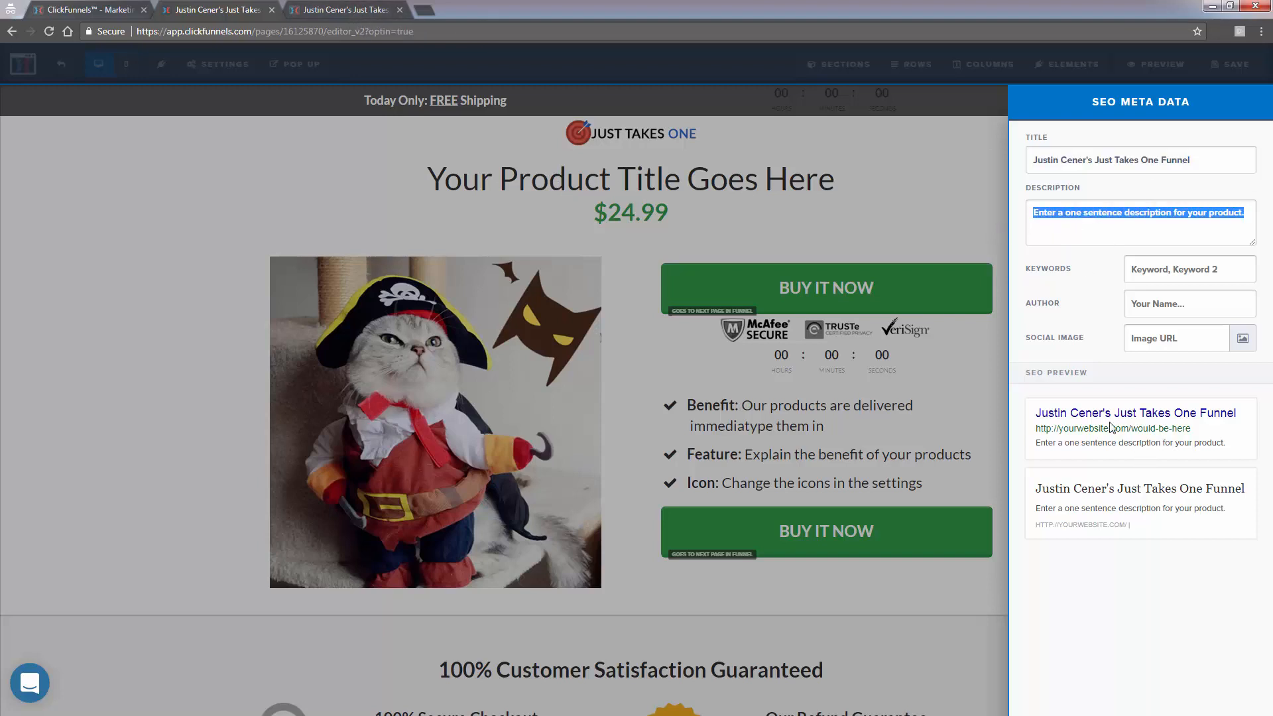
click(1054, 448)
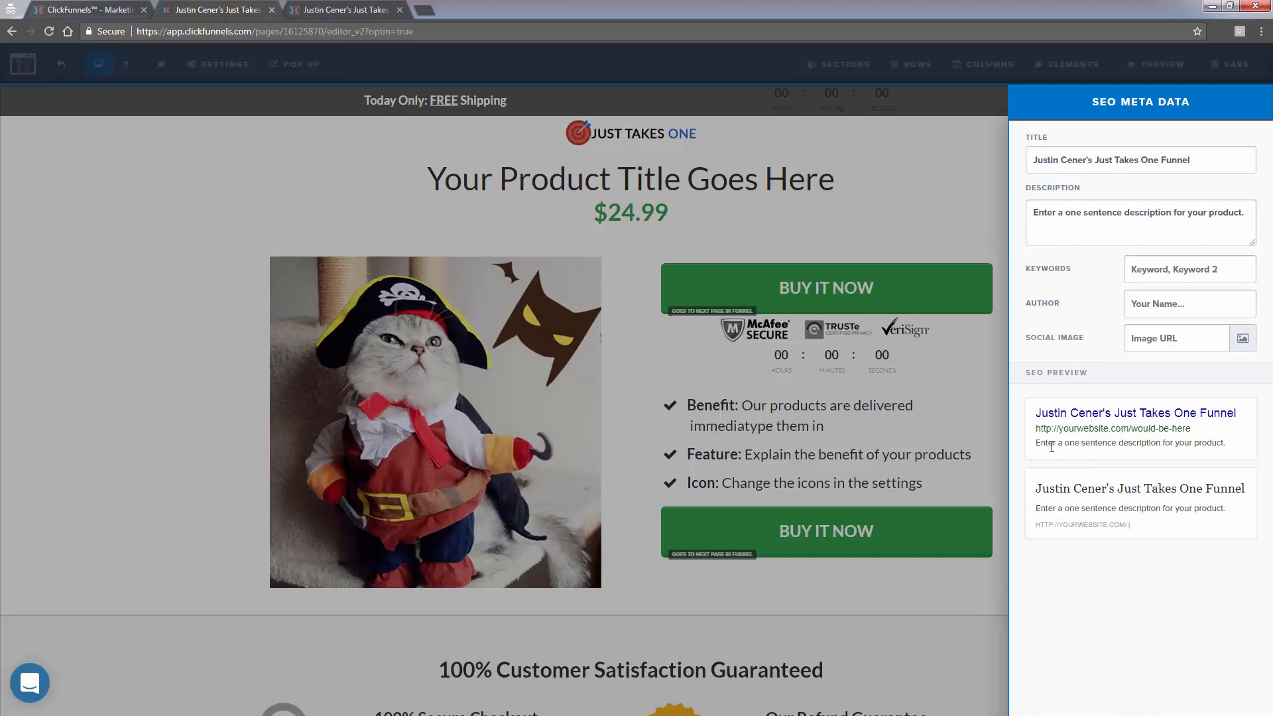
triple_click(1068, 204)
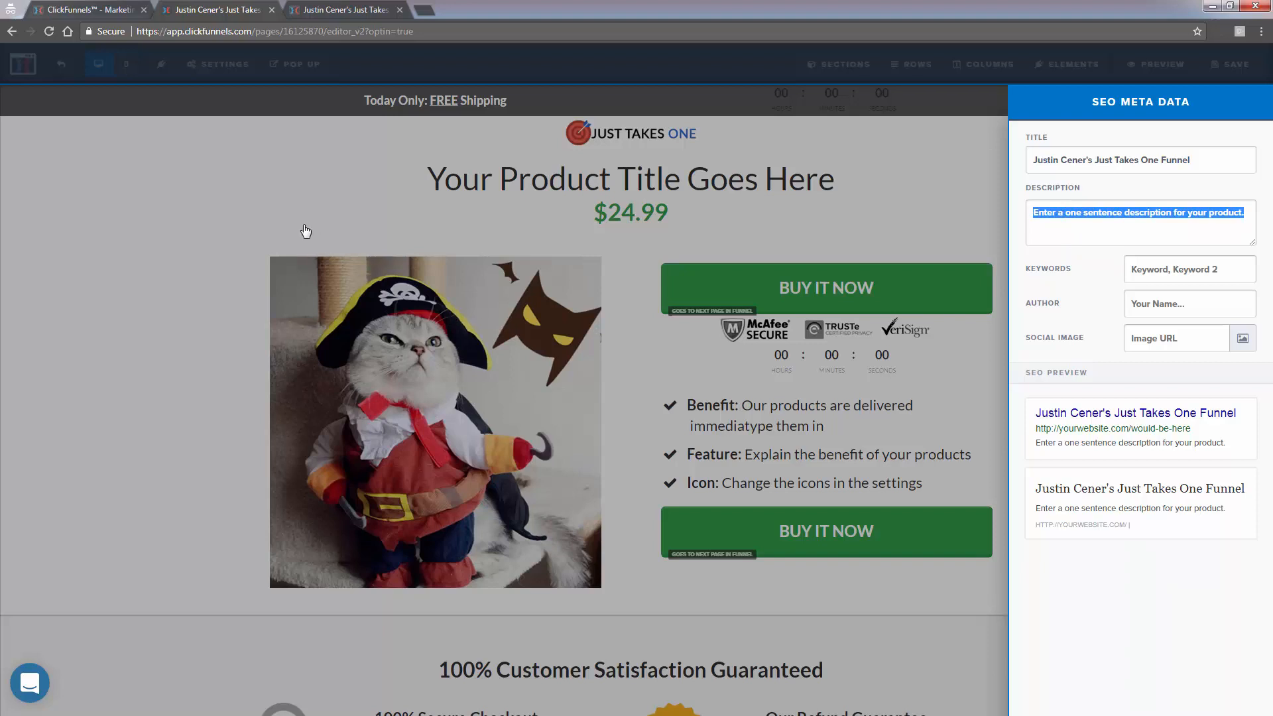
click(282, 197)
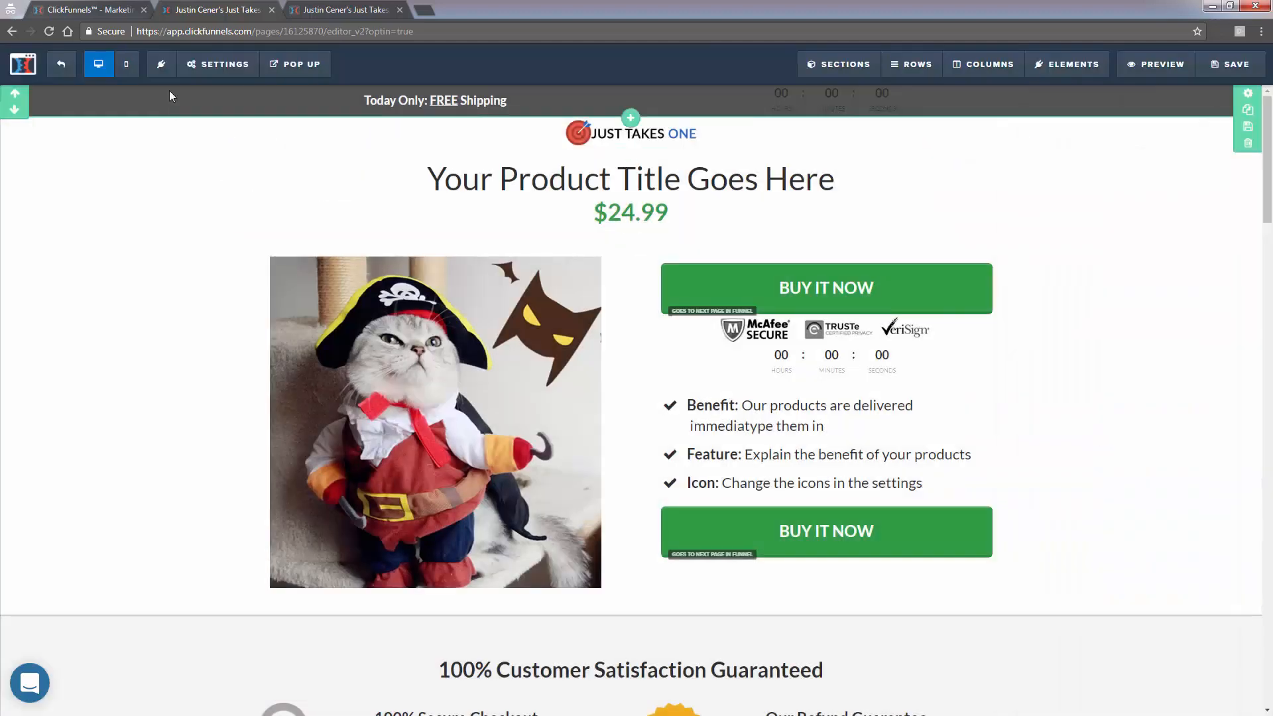
- Open the page's tracking code and examine the Facebook pixel script in the header code, selecting its first comment line
click(219, 64)
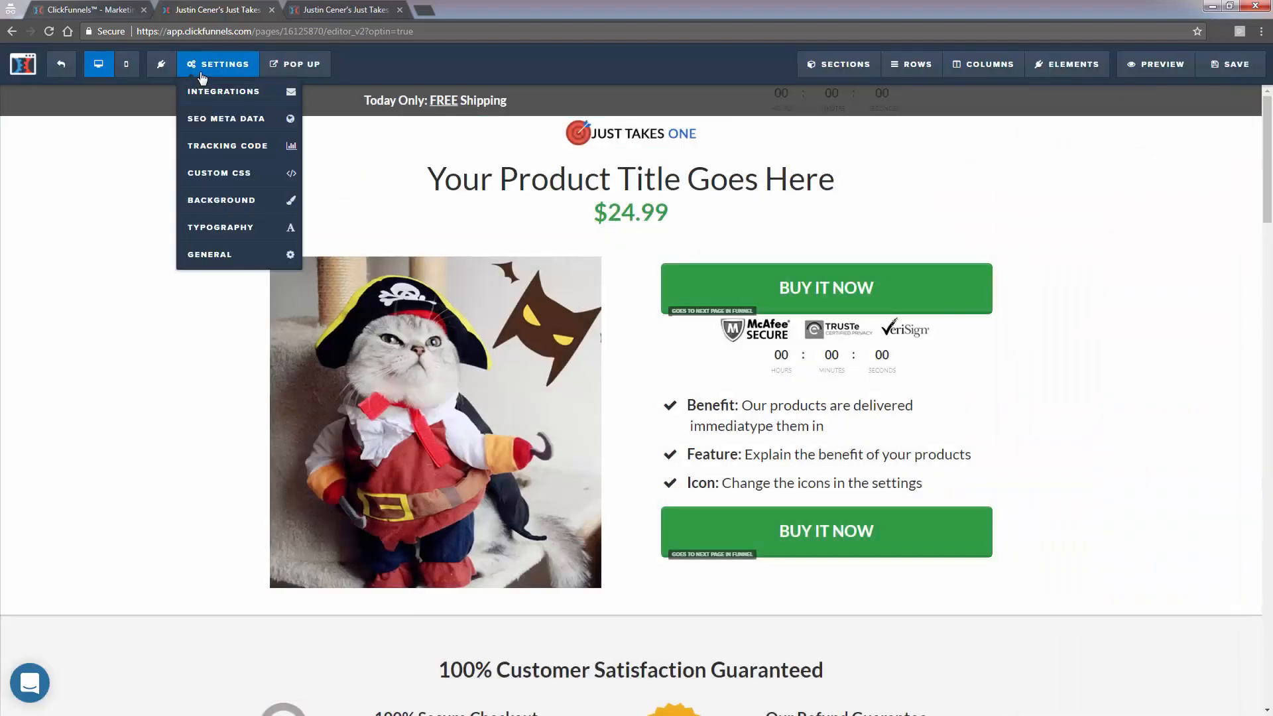
click(206, 149)
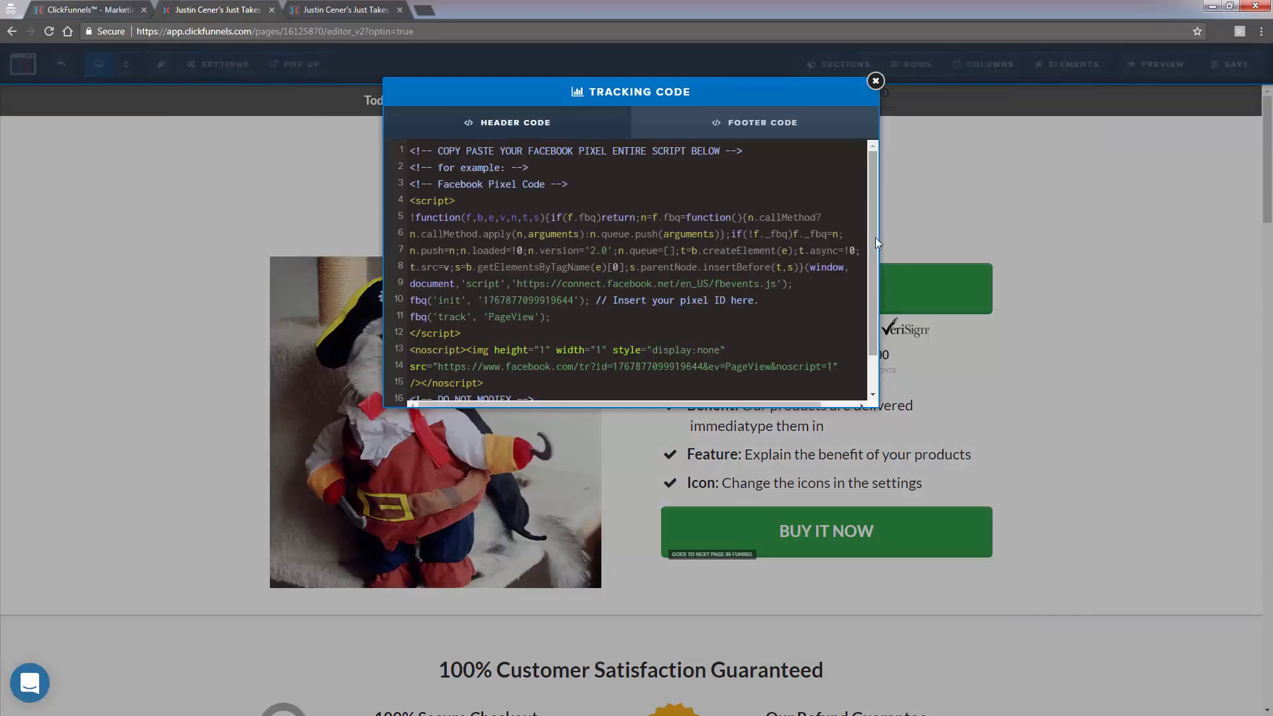
scroll(852, 339, down, 2)
scroll(861, 281, up, 2)
click(568, 234)
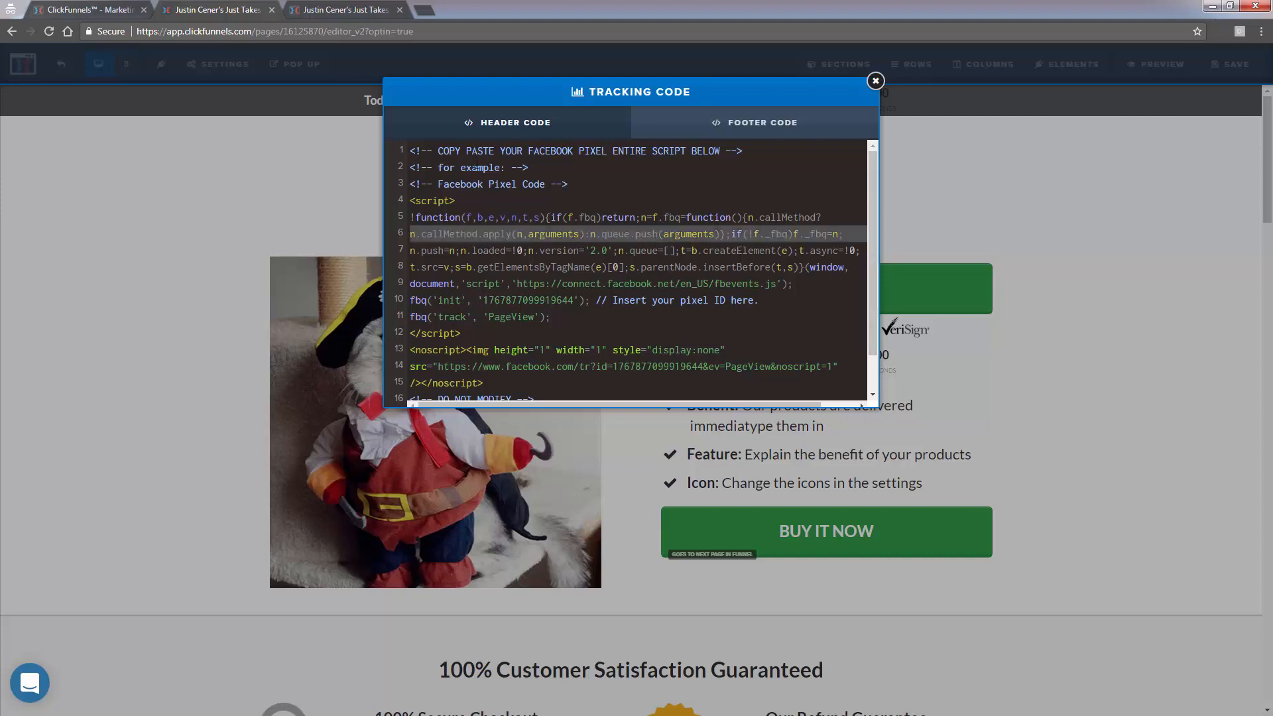
drag(436, 149, 358, 148)
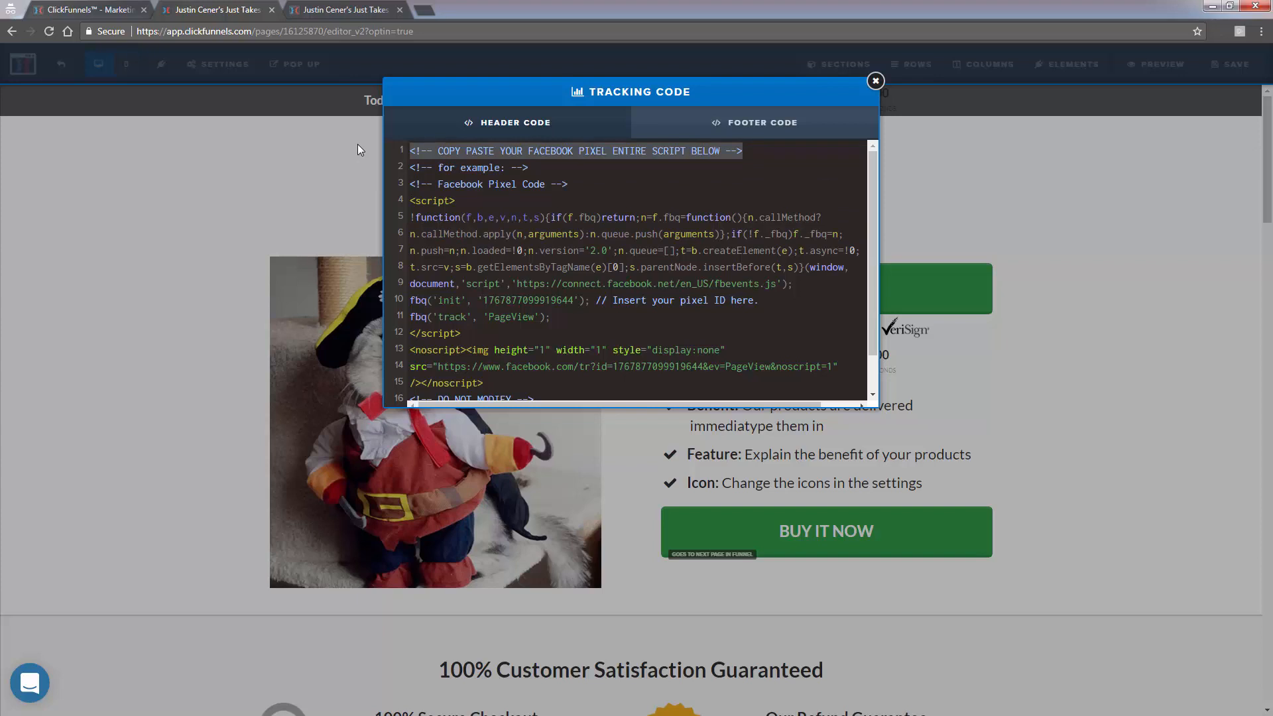
scroll(605, 287, down, 1)
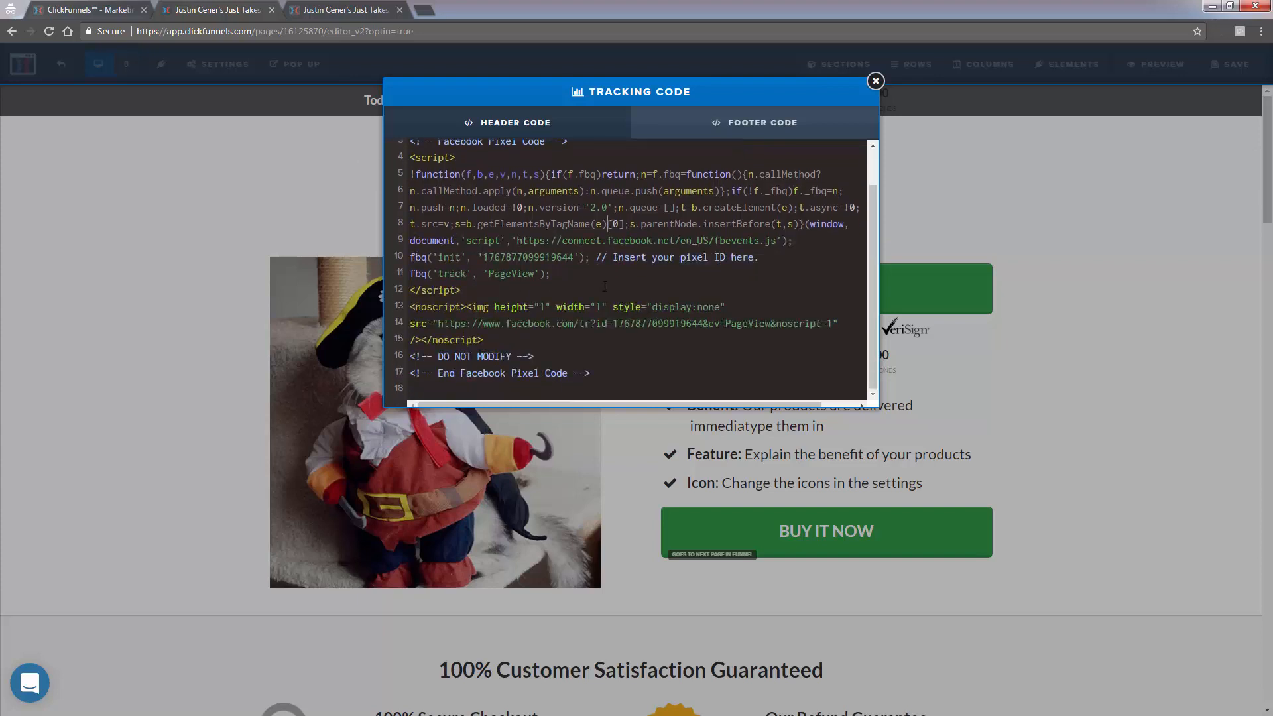
scroll(593, 291, up, 1)
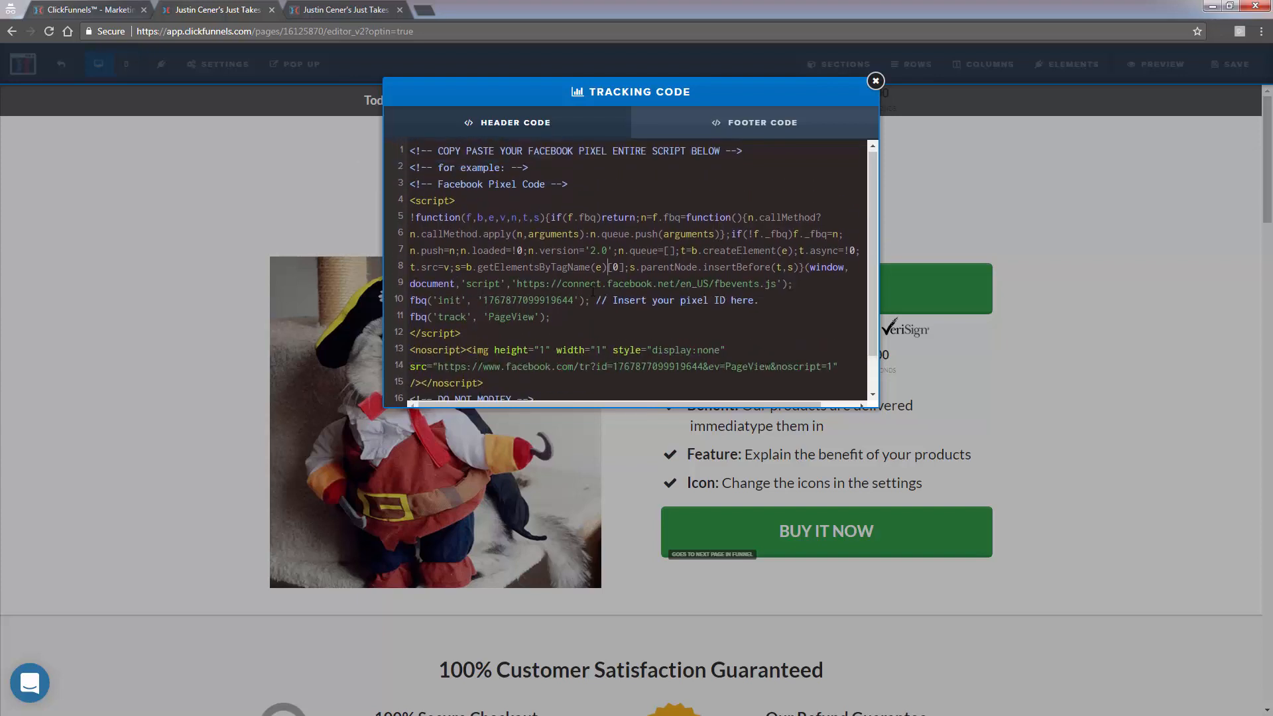
- Select the pixel ID and the surrounding Facebook pixel script in the header code, and close the tracking code
double_click(548, 298)
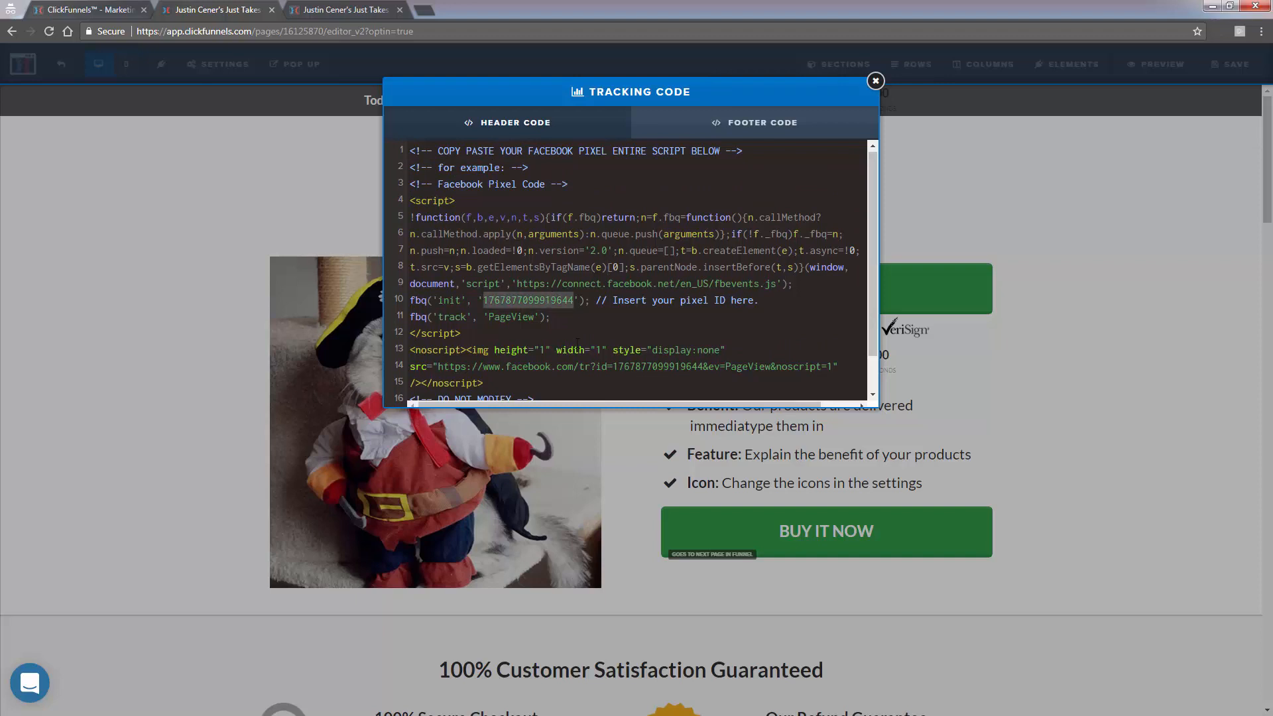
click(580, 320)
drag(412, 183, 733, 370)
click(733, 370)
scroll(733, 373, up, 1)
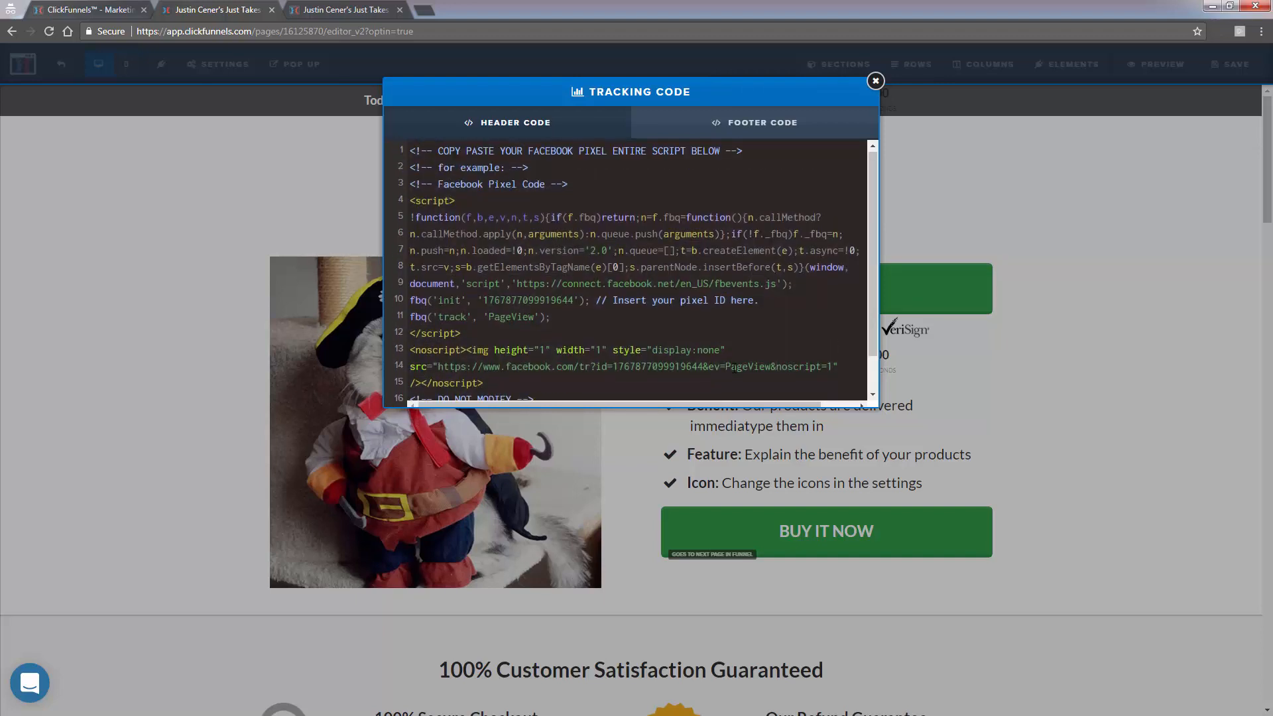
click(875, 81)
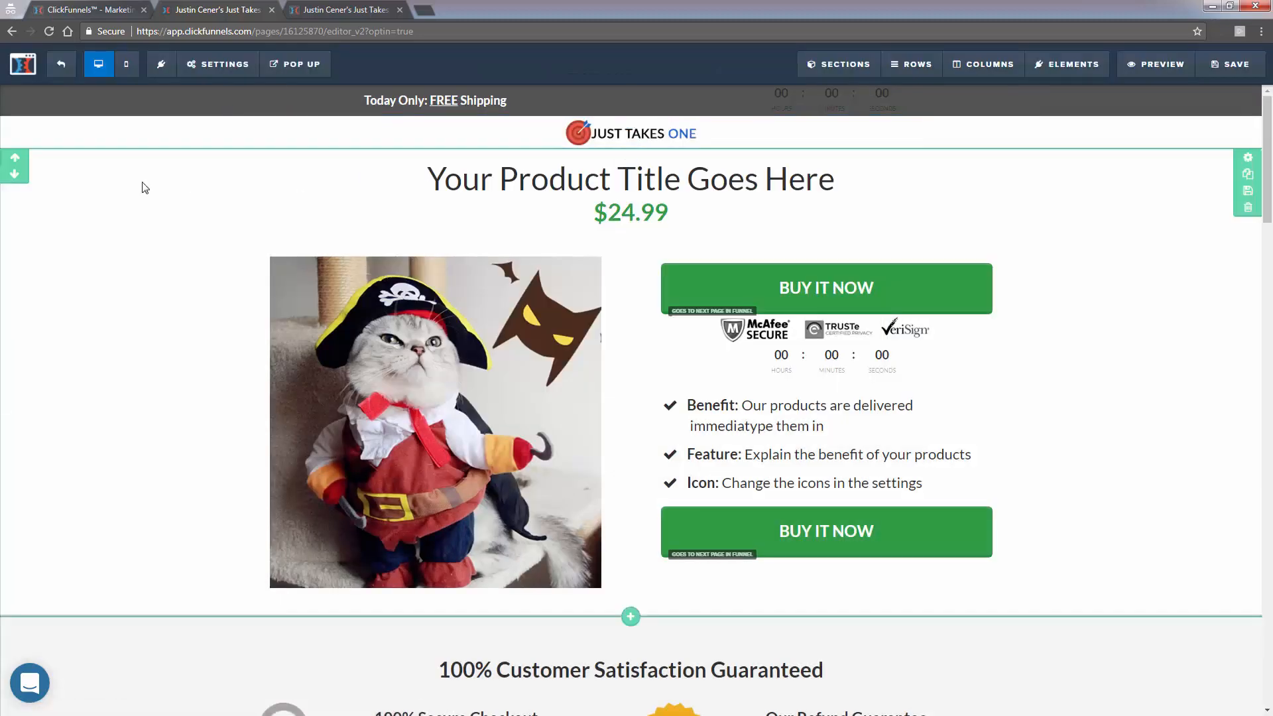
- Open the page's typography settings, try Lobster as the content font and set it back to Lato
click(216, 63)
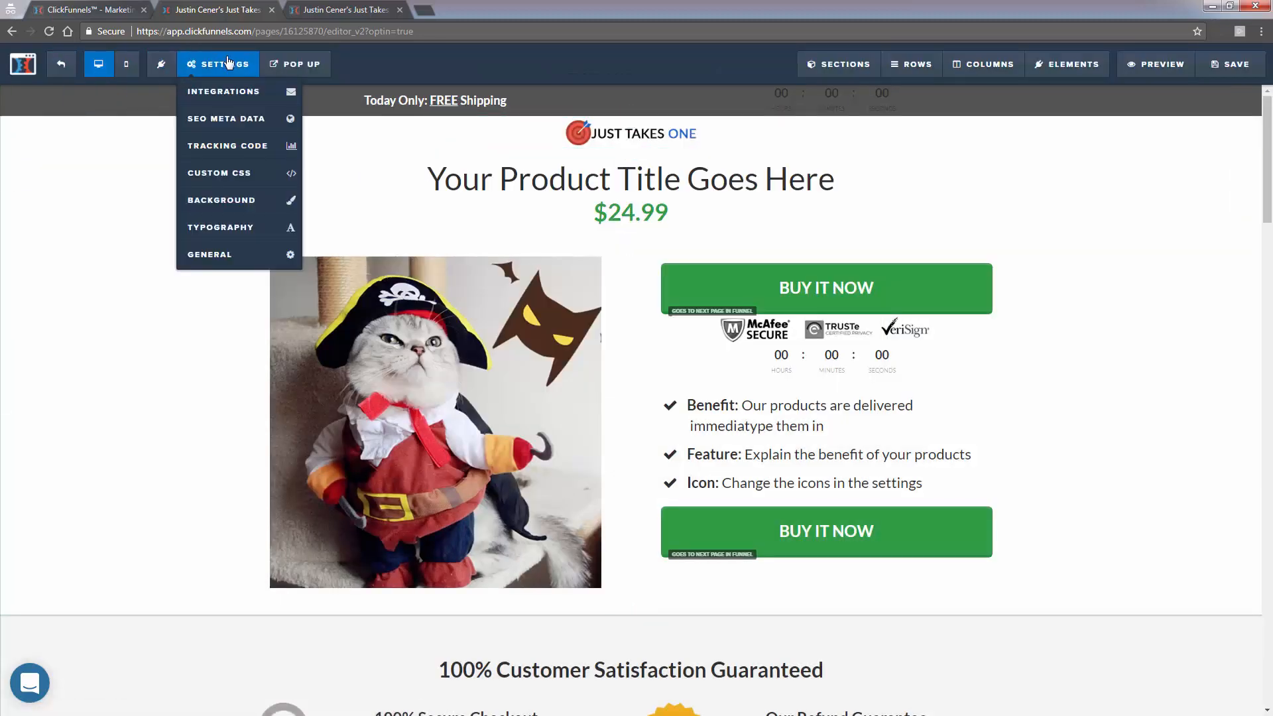
click(217, 236)
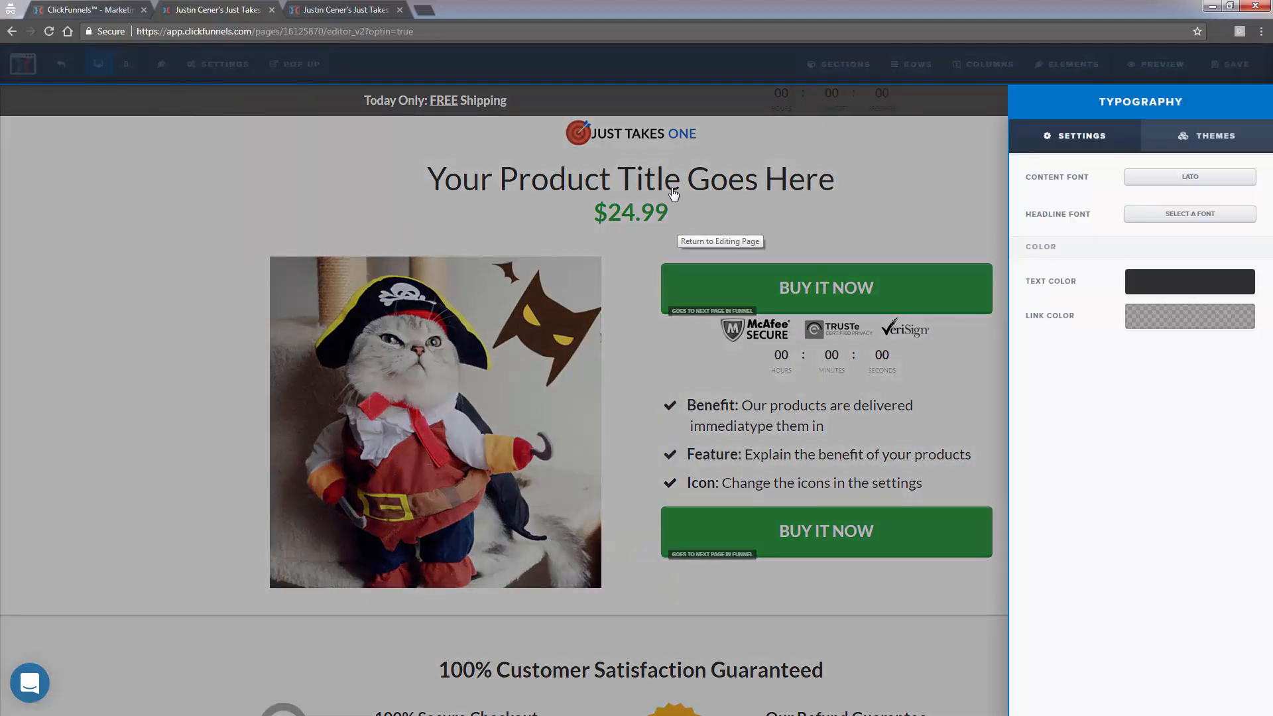
click(1207, 180)
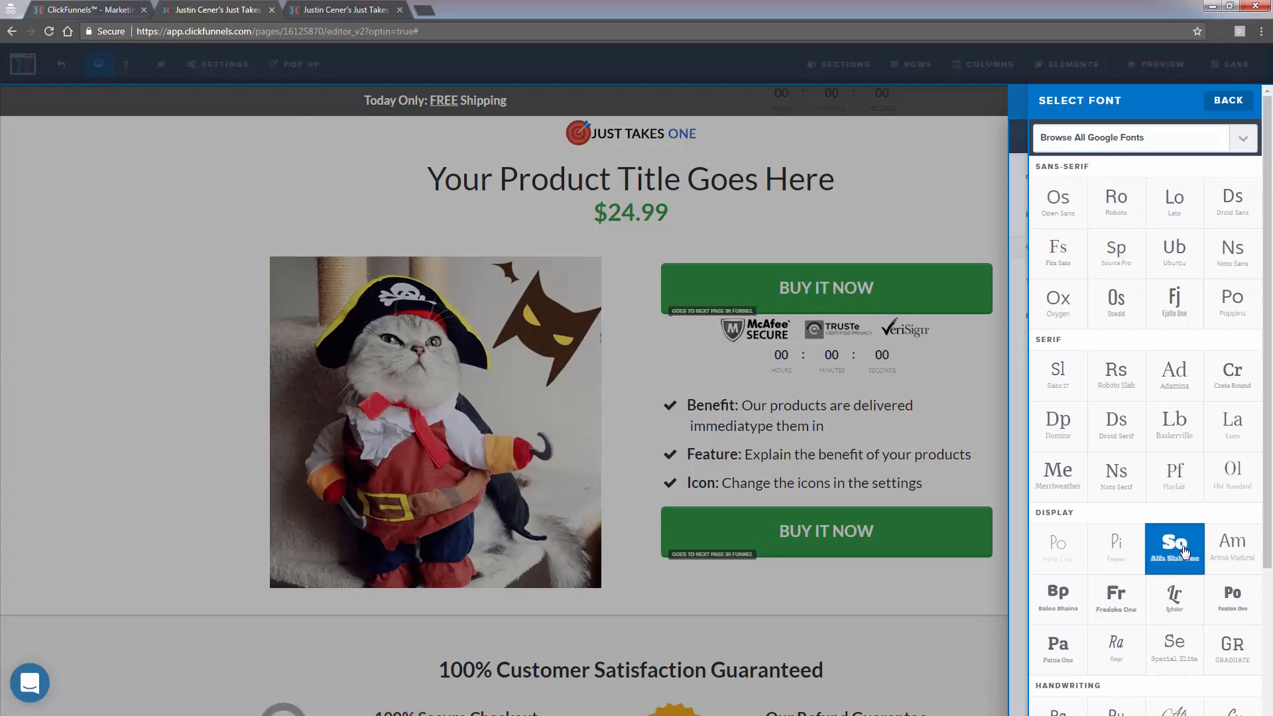
click(1171, 609)
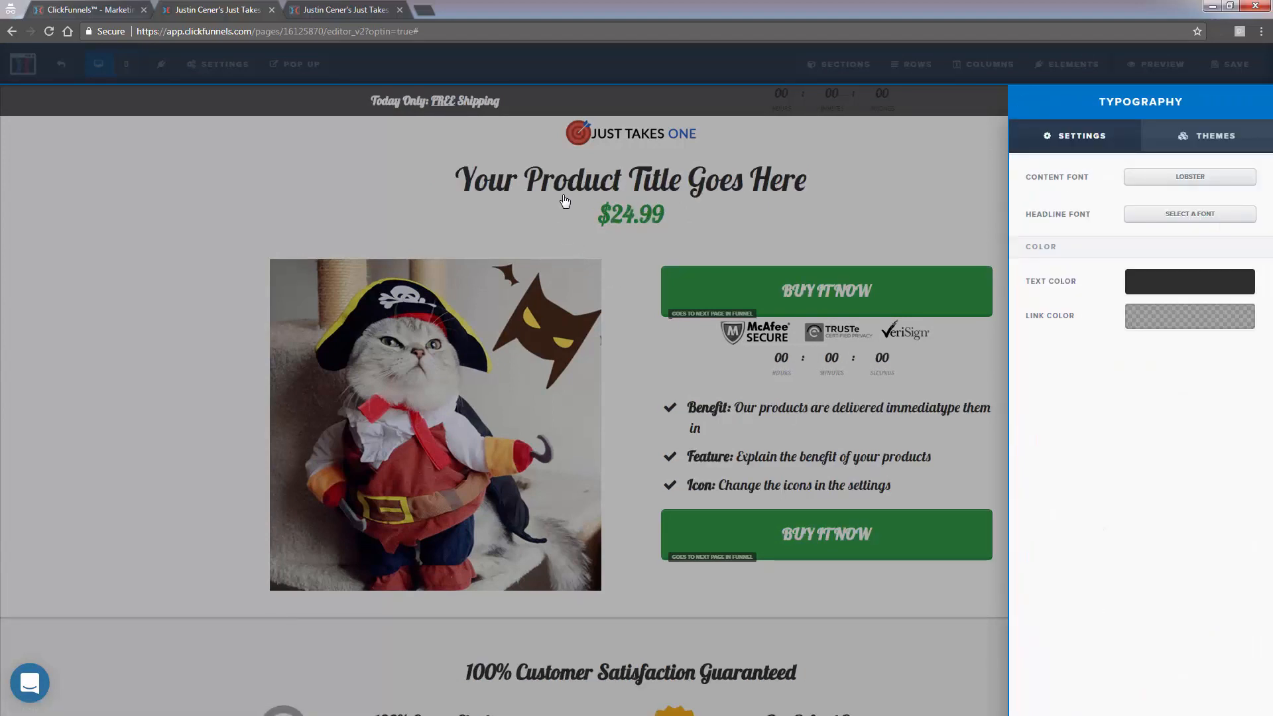
click(1165, 176)
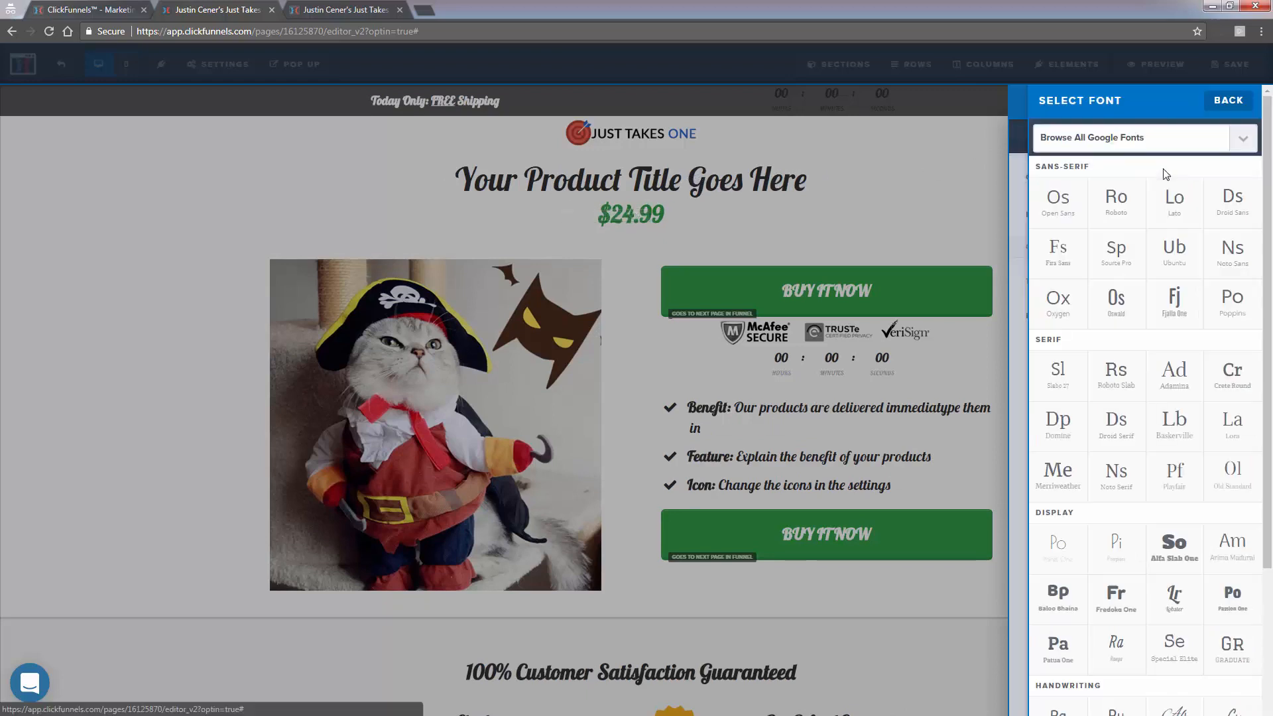
click(1168, 201)
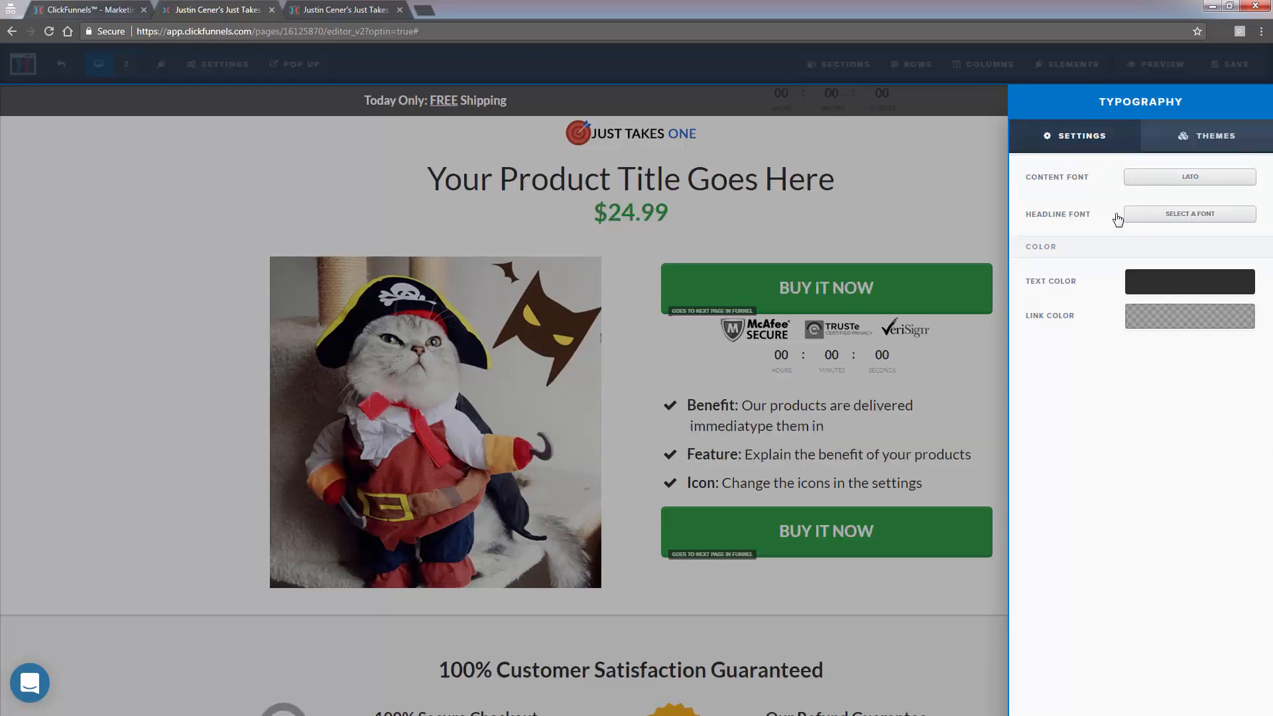
- Try Crete Round and Rock Salt as the page's content font, restore Lato and close the typography settings
click(1191, 184)
click(1217, 373)
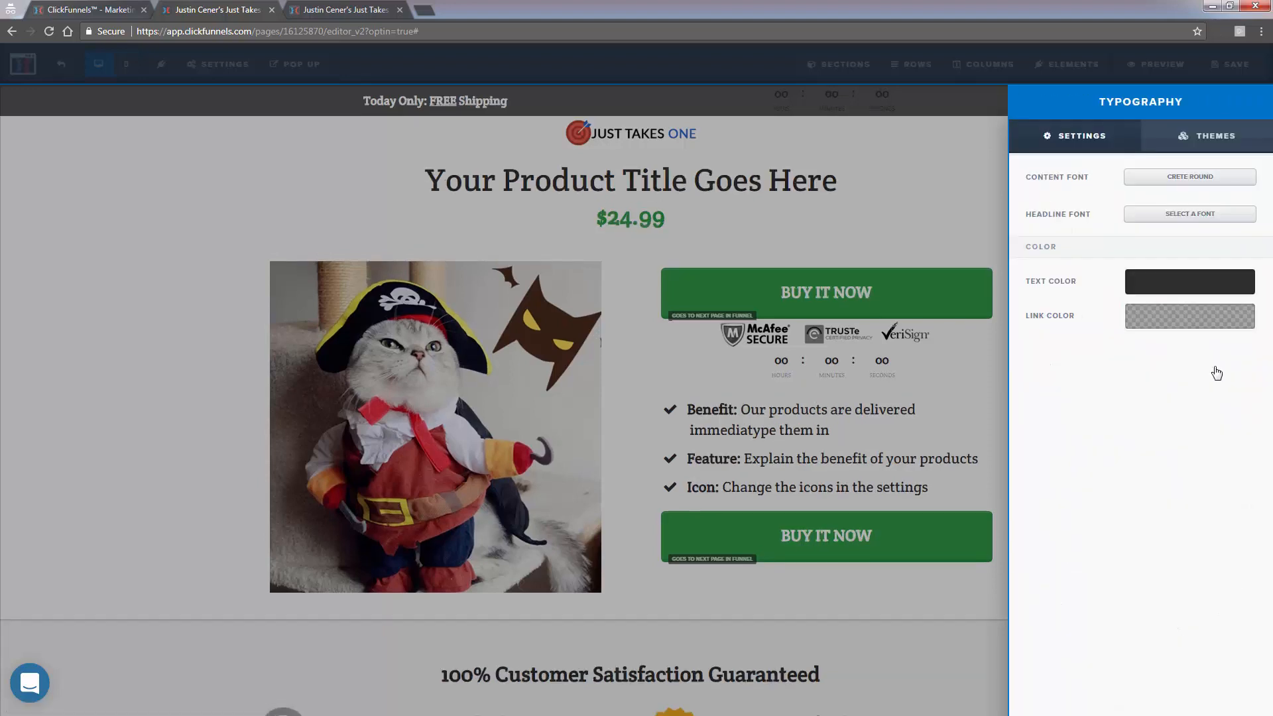
click(1190, 185)
scroll(1149, 583, down, 4)
click(1149, 583)
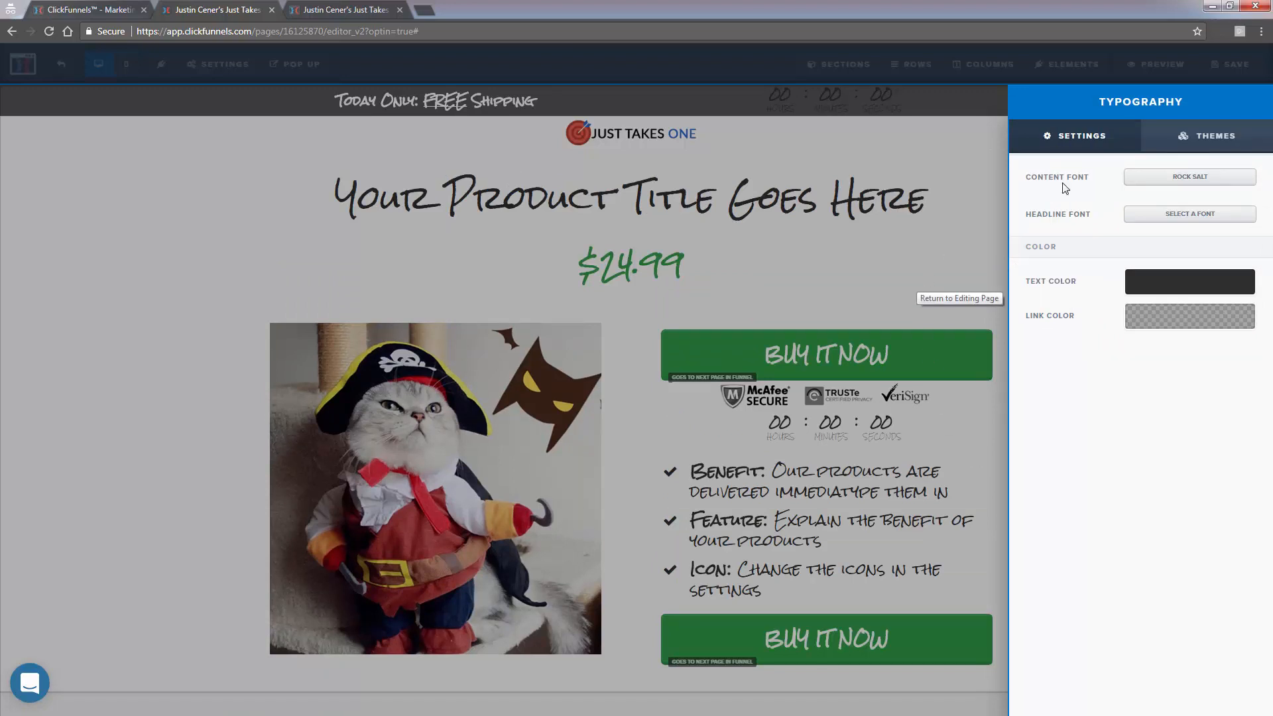
click(1223, 175)
scroll(1177, 300, up, 6)
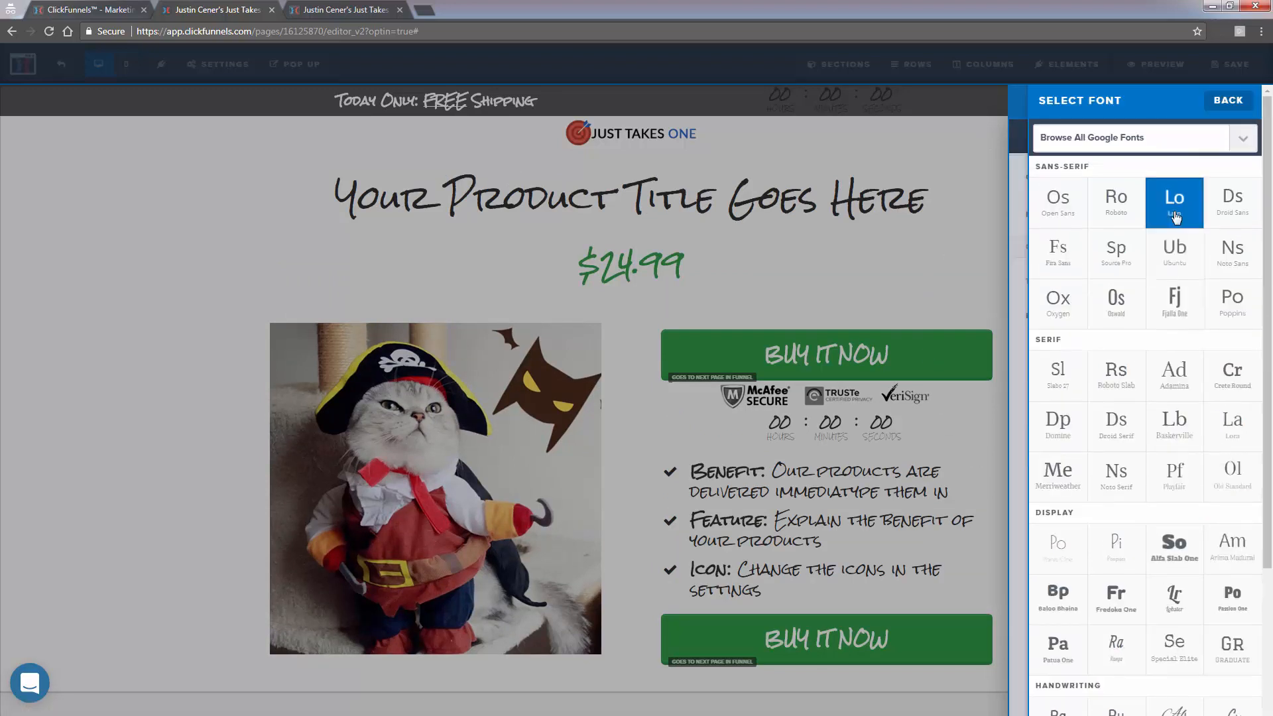
click(1174, 209)
click(838, 197)
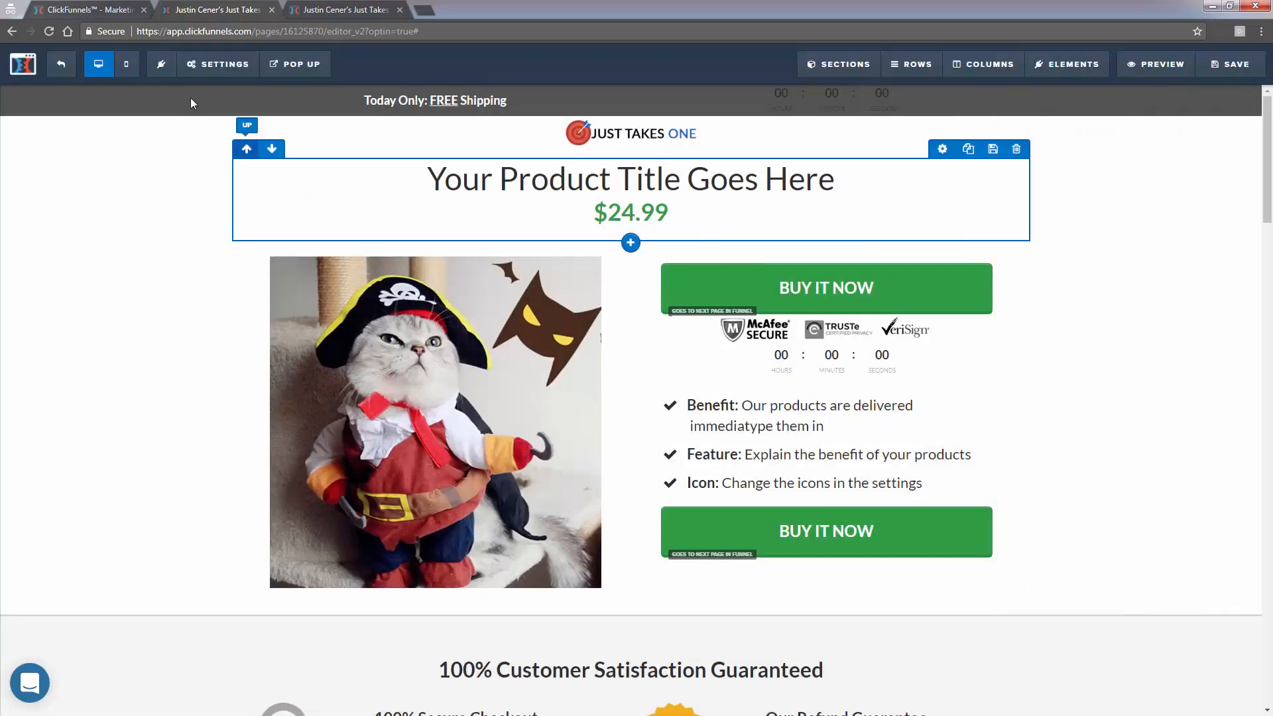
- In the page's general settings, keep search engines on Show and set the affiliate badge to Hide
click(199, 64)
click(198, 258)
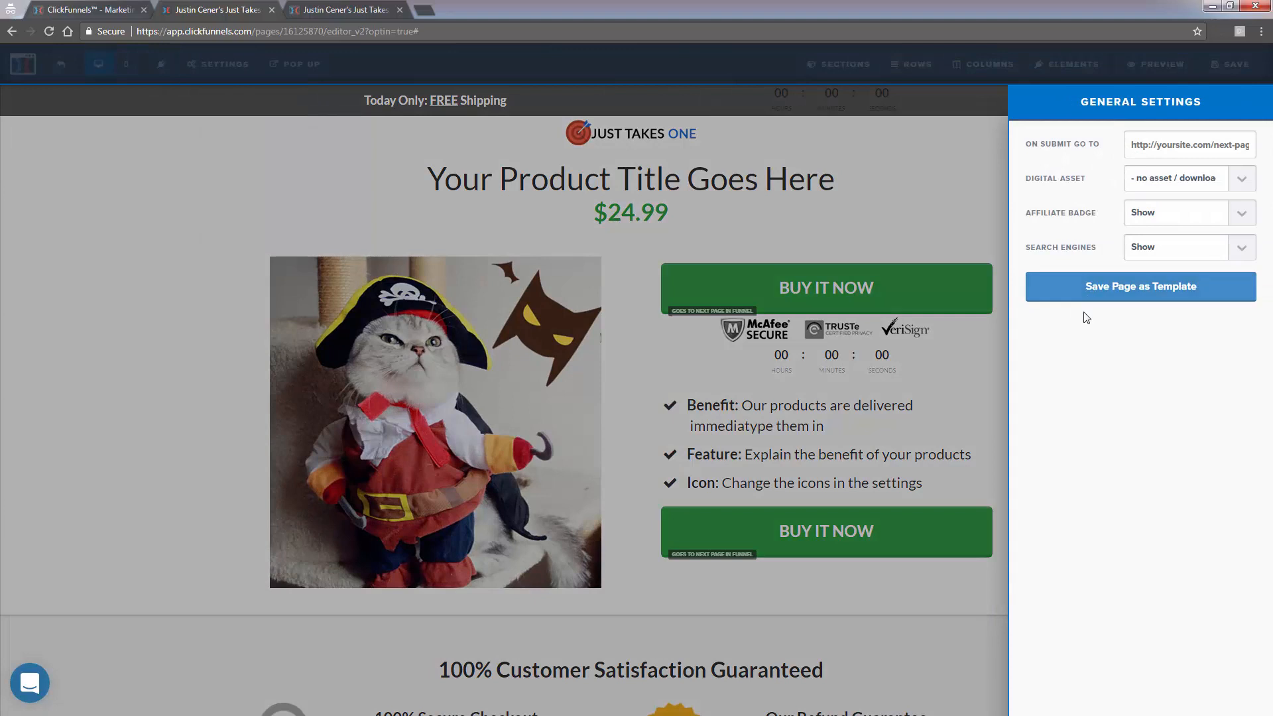
click(1140, 249)
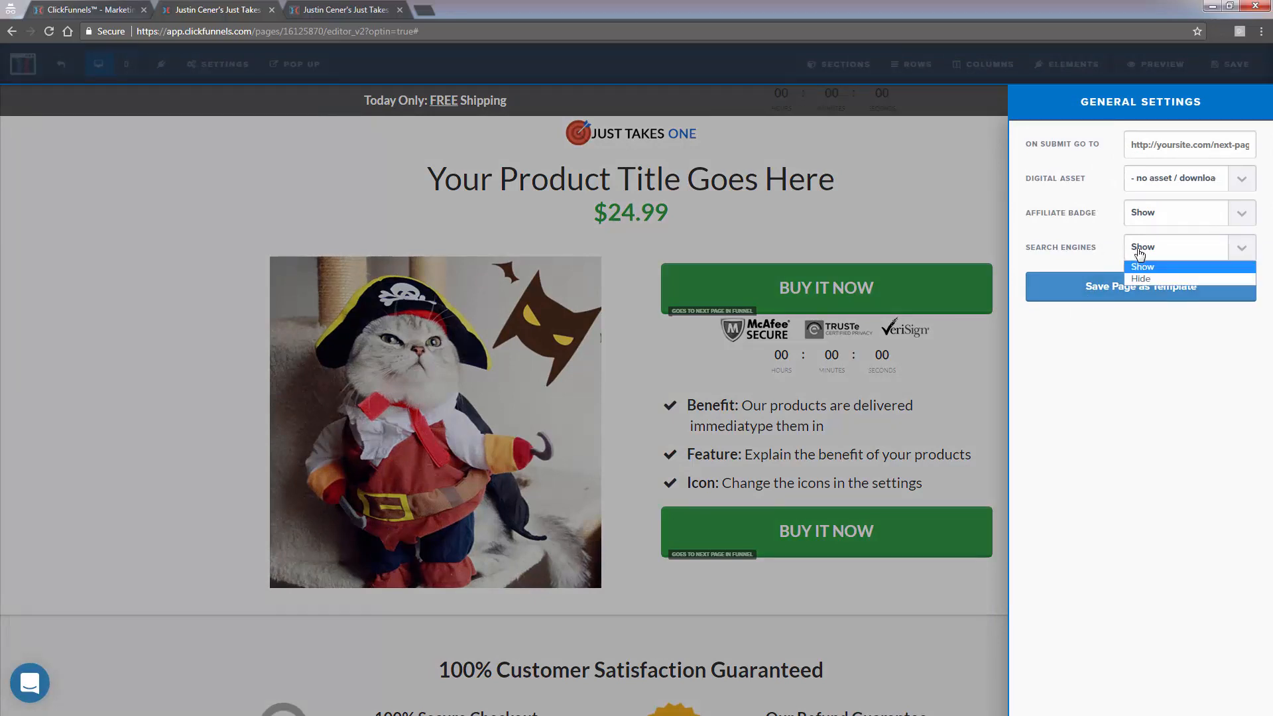
click(1132, 291)
click(1128, 251)
click(1087, 251)
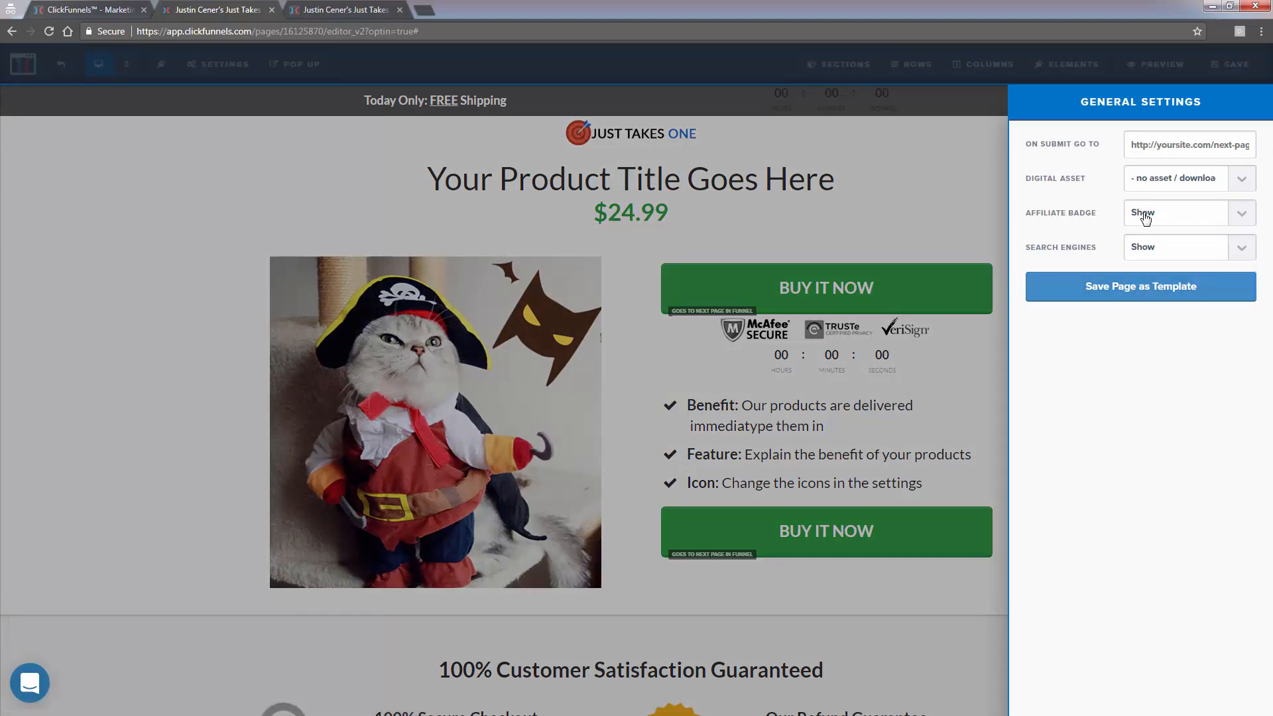
click(1146, 219)
click(1147, 244)
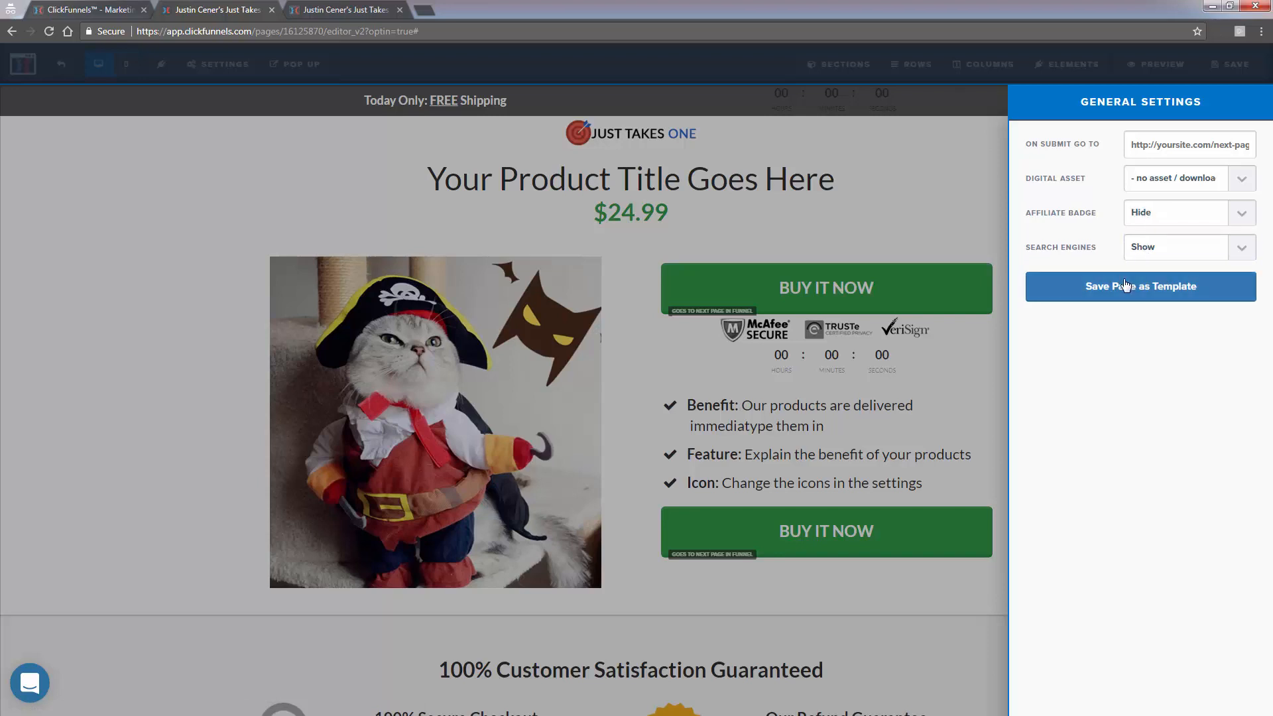
- View the Save Page as Template dialog, dismiss it without creating a template and close the general settings
click(1125, 286)
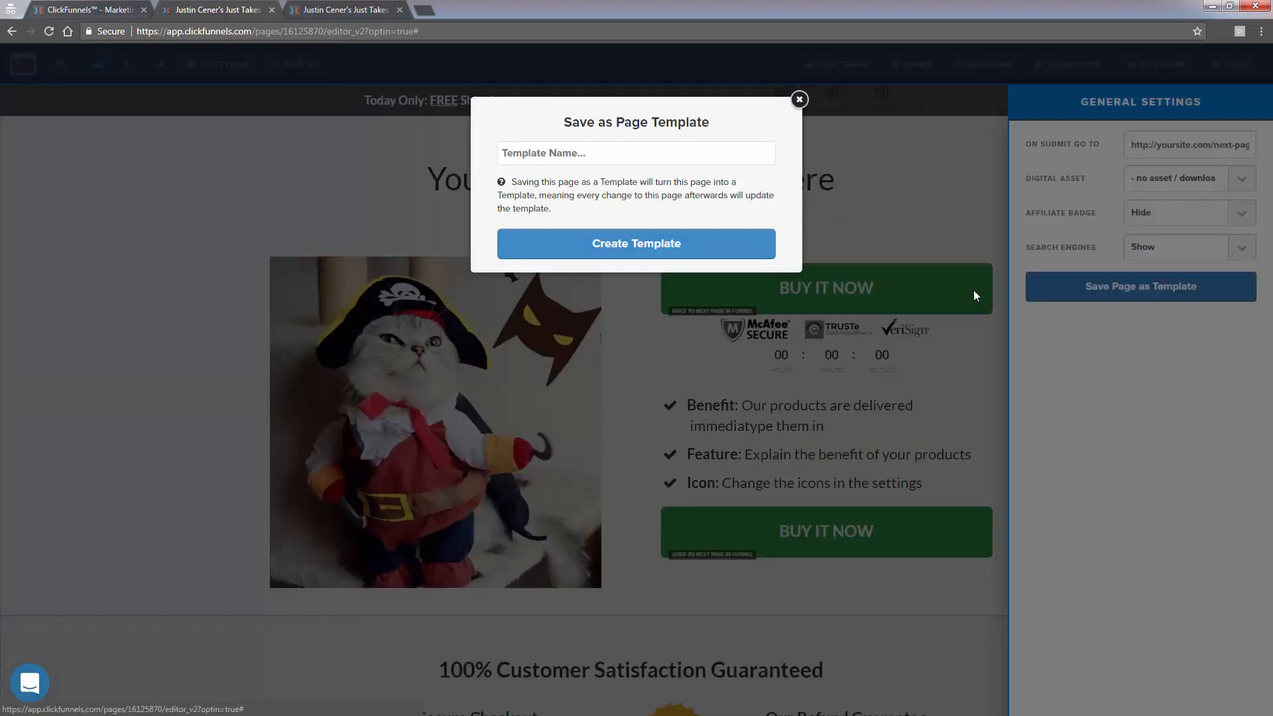
click(799, 101)
click(905, 186)
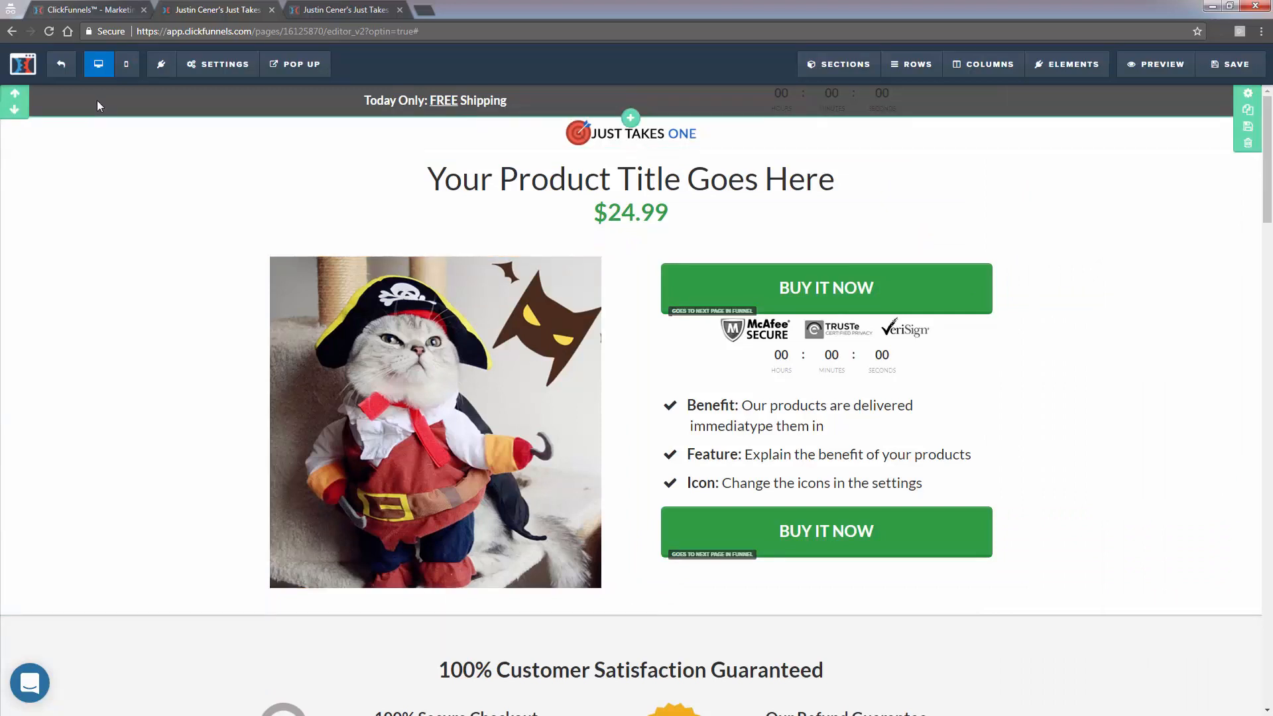
click(218, 64)
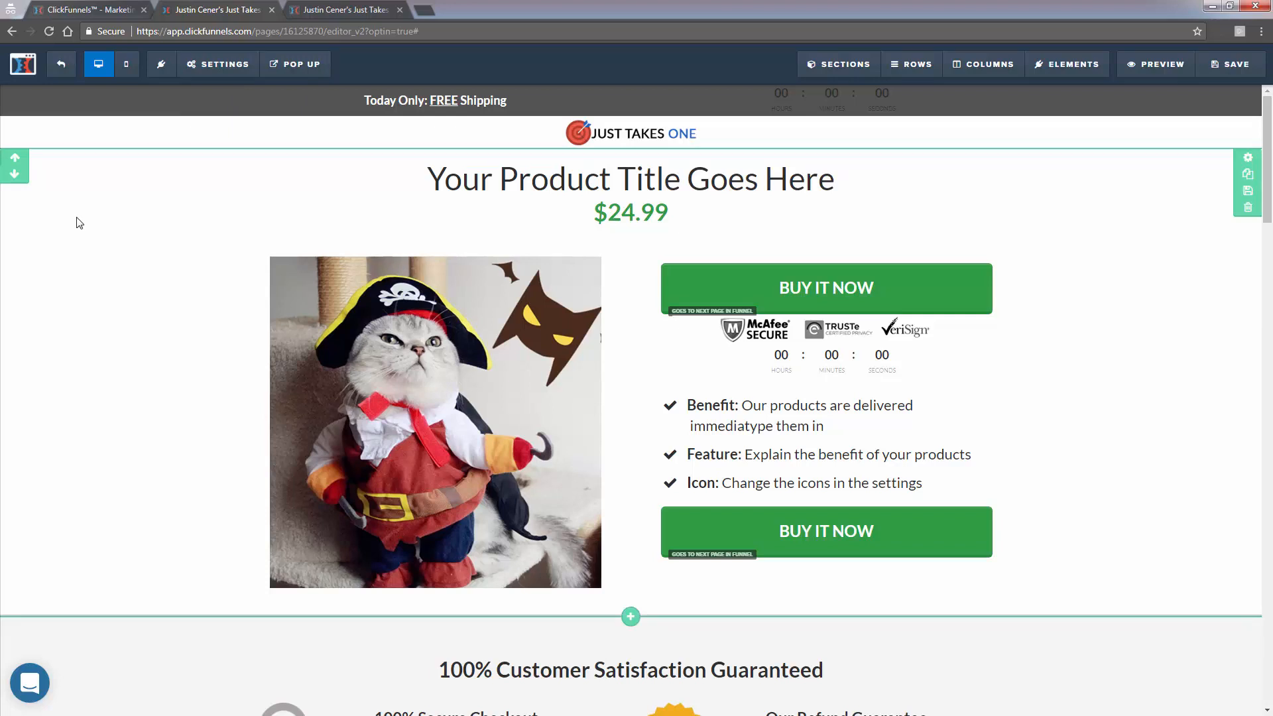
mouse_move(221, 71)
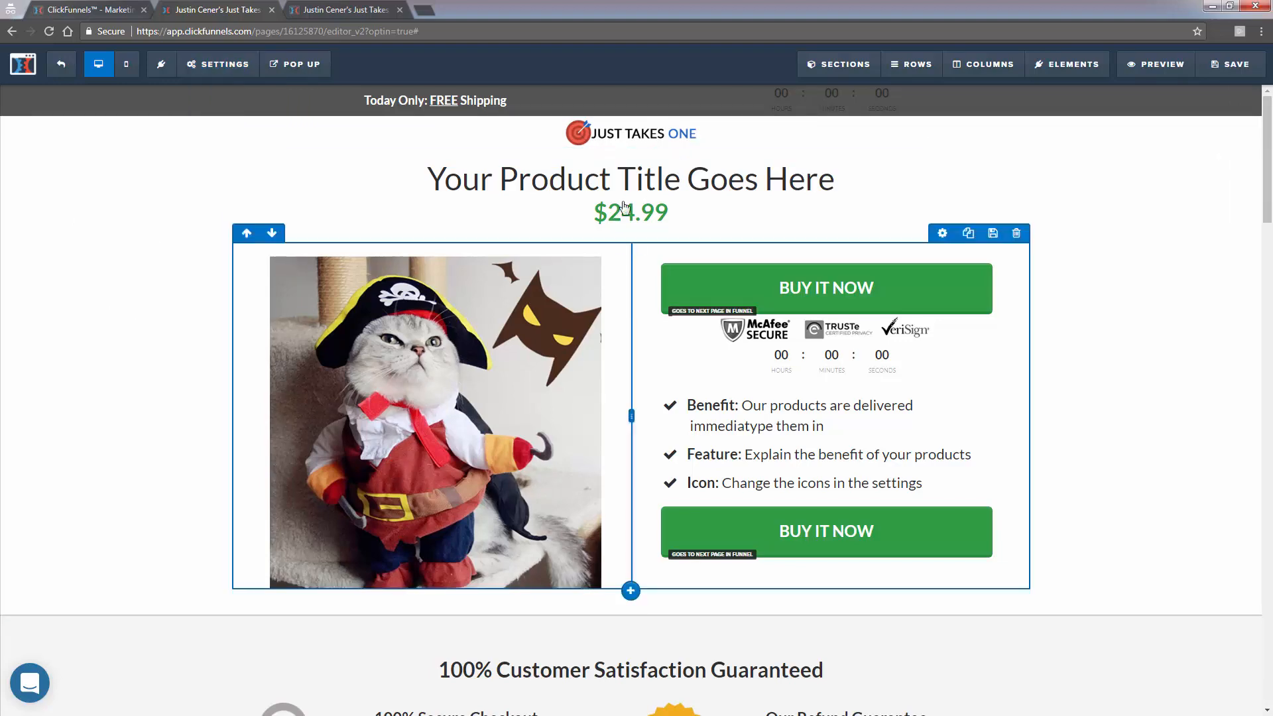
scroll(594, 370, down, 8)
scroll(594, 370, up, 8)
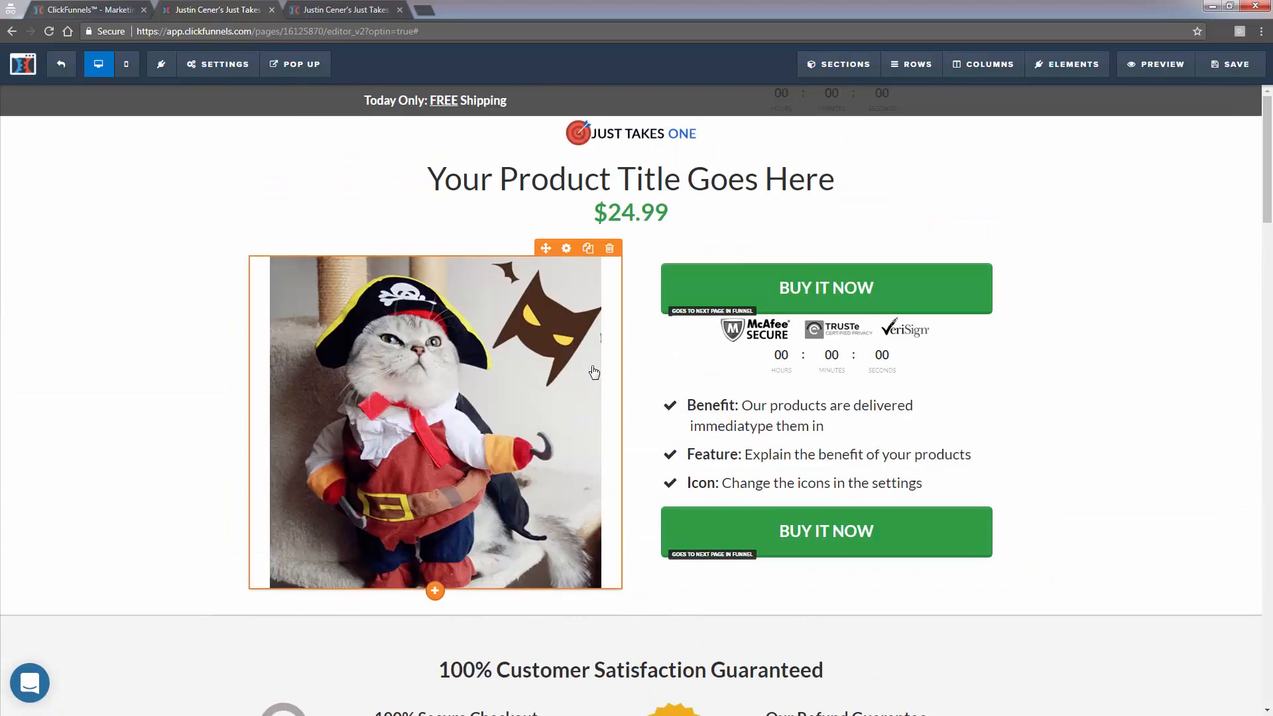
- Exit the page editor to the funnel overview and select the Just Takes One - Step 2 order step
click(60, 64)
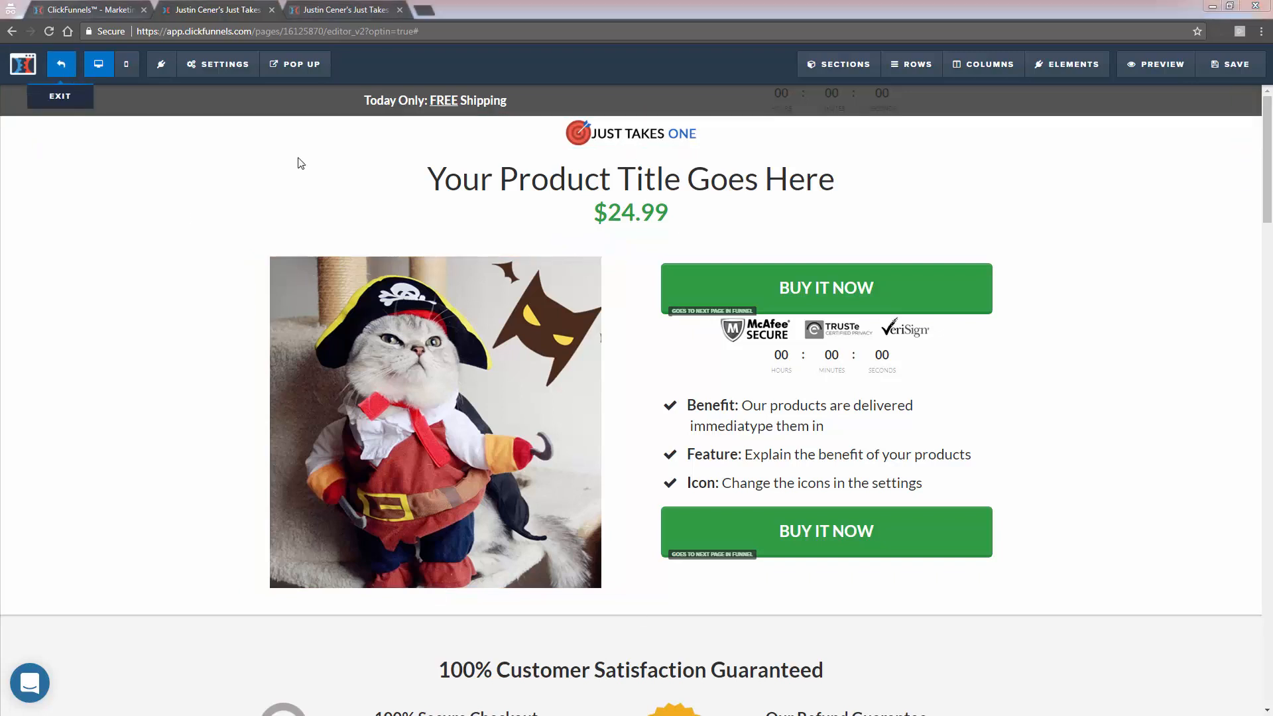
click(704, 123)
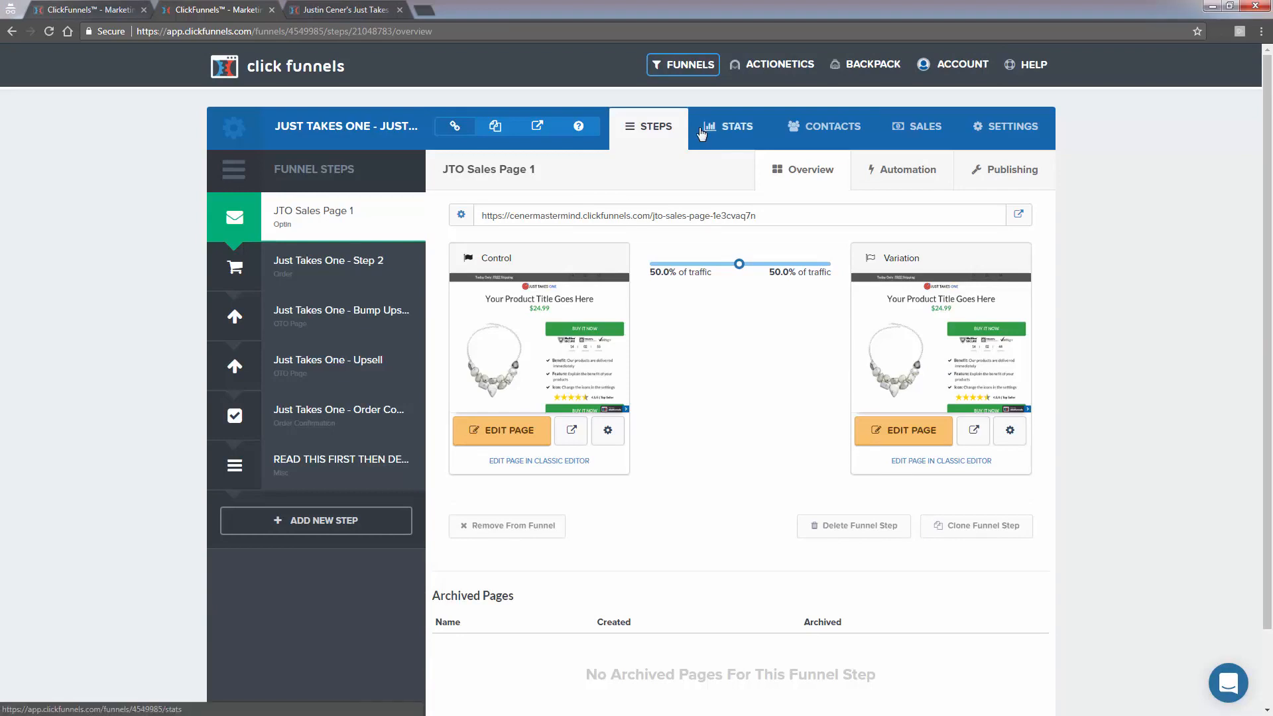
click(313, 283)
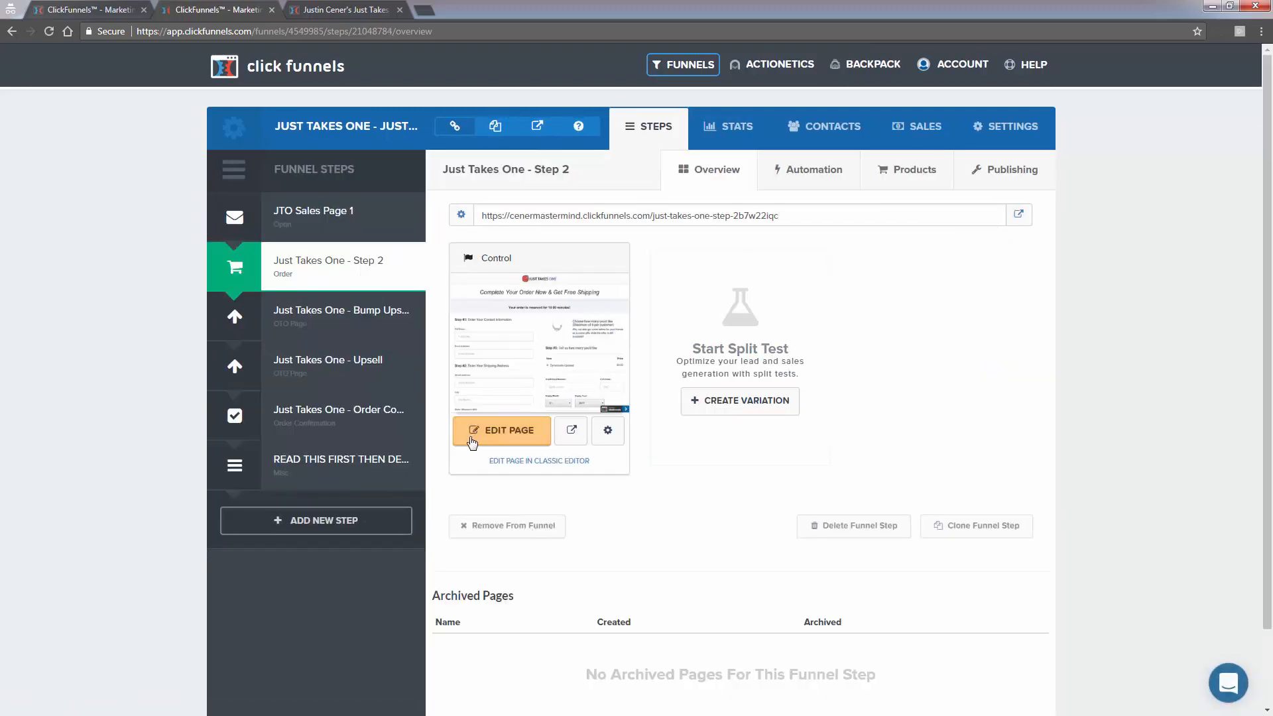
- Open the live order page and examine its contact, shipping and payment form, highlighting the Credit Card Number label
click(1022, 215)
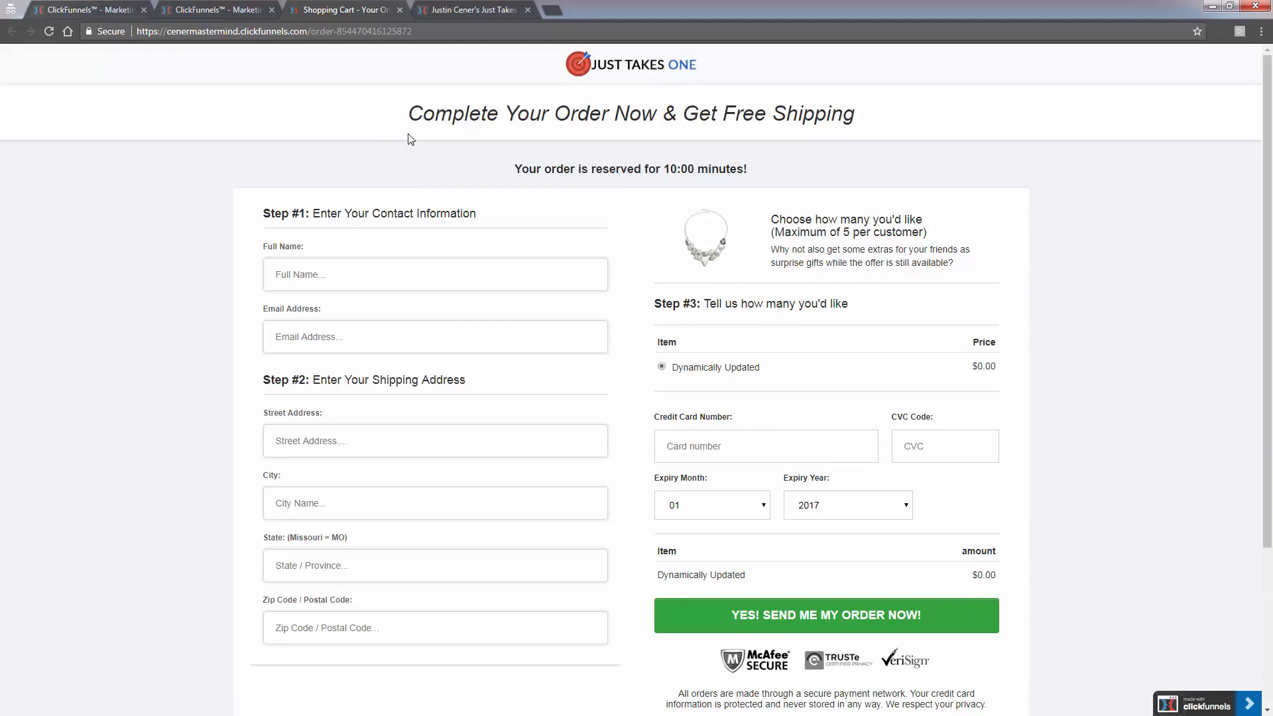
scroll(422, 429, down, 3)
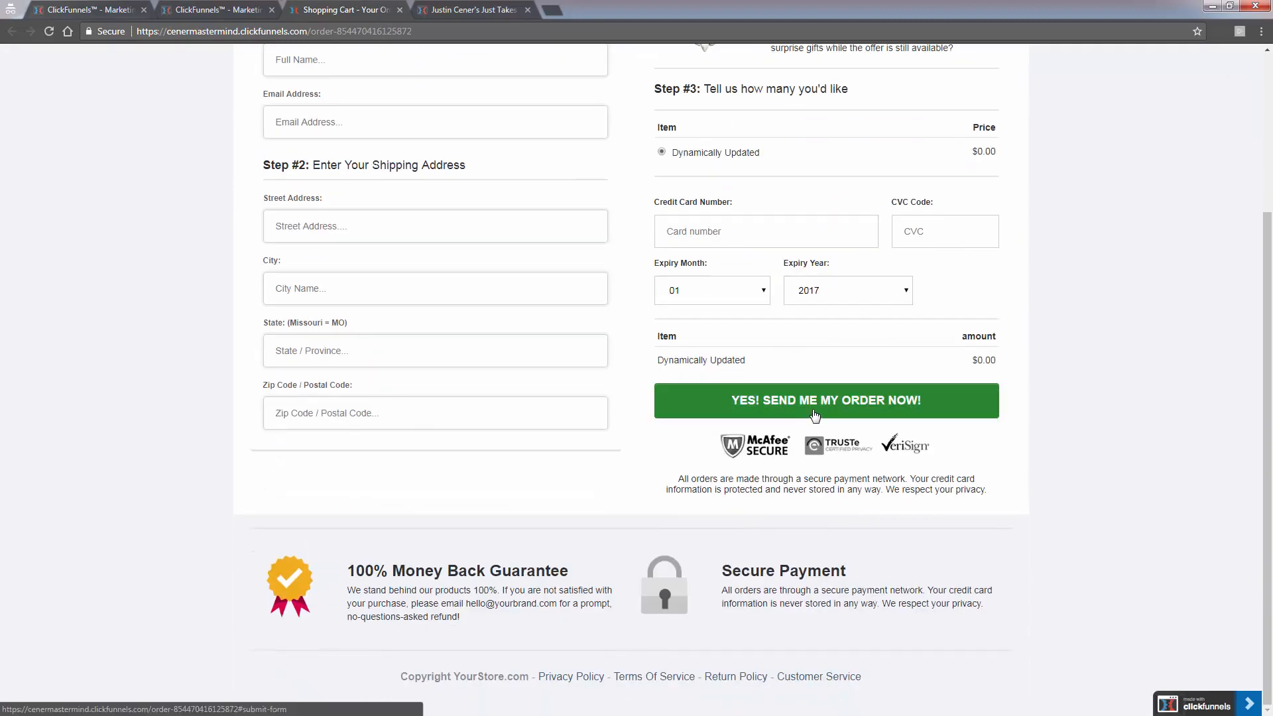
scroll(815, 416, up, 3)
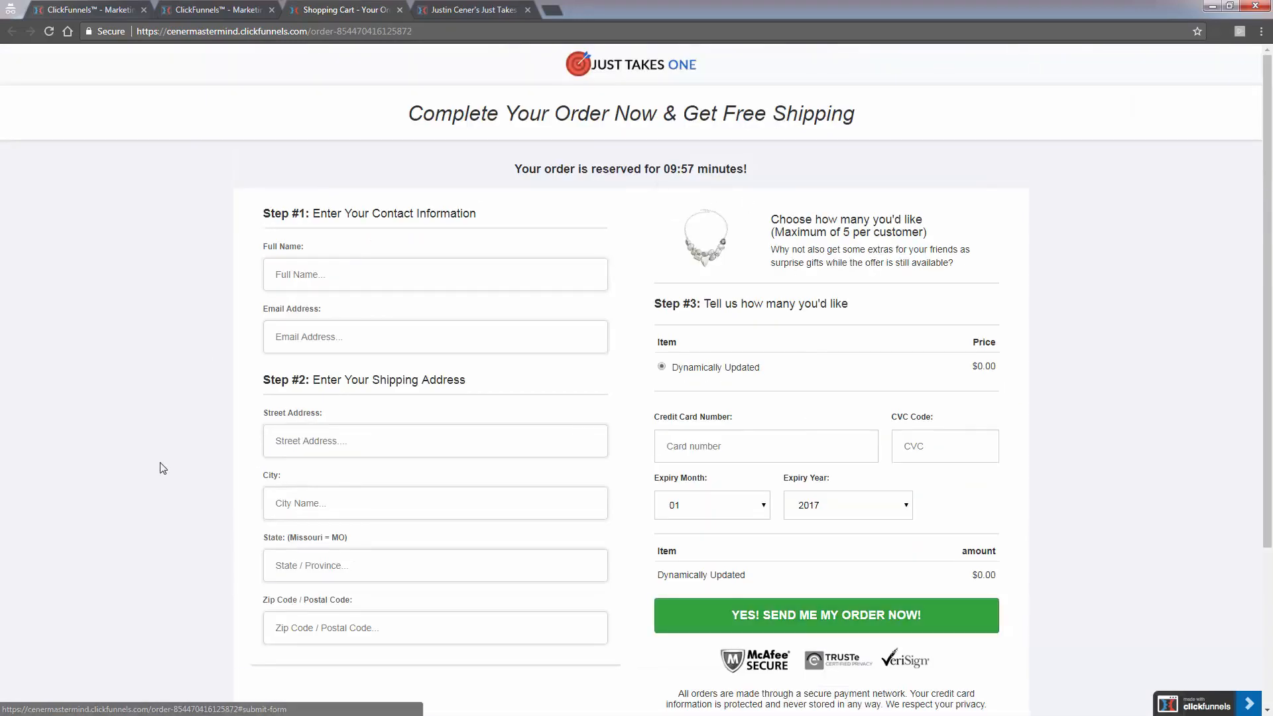
drag(668, 417, 791, 418)
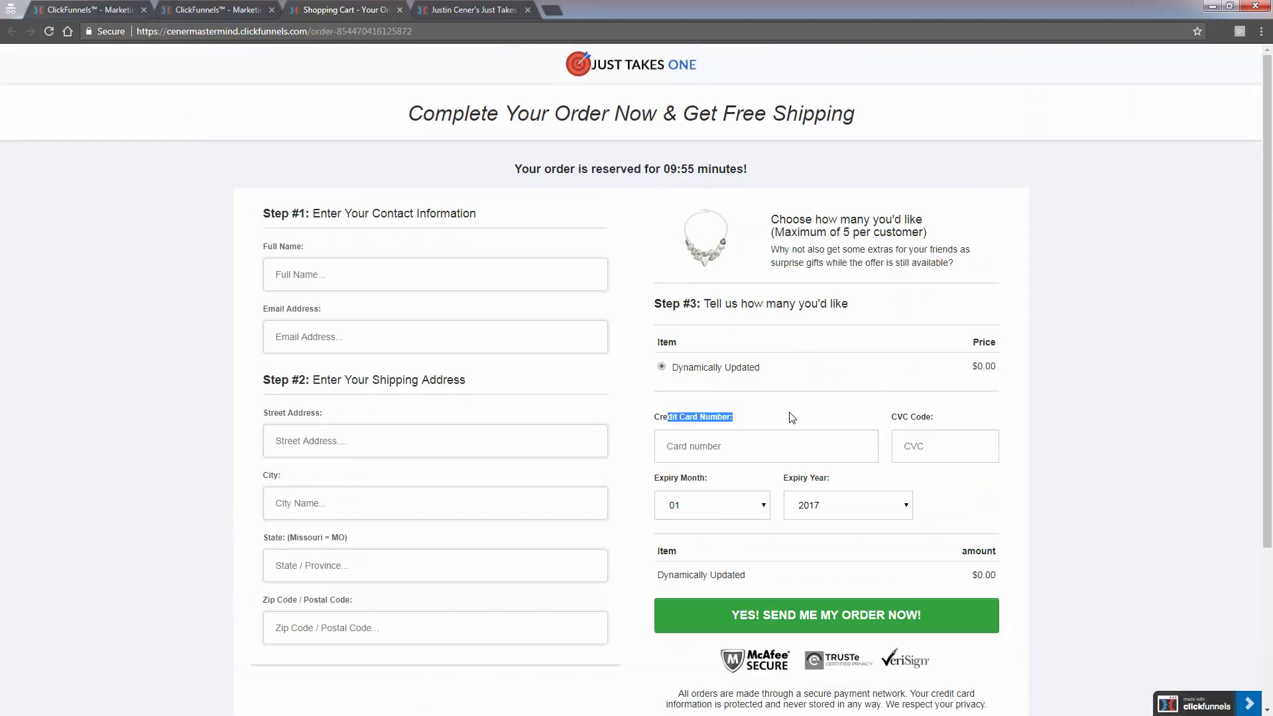
- Return to the funnel overview and open the Just Takes One - Step 2 order page in the page editor
click(790, 418)
double_click(356, 220)
click(344, 272)
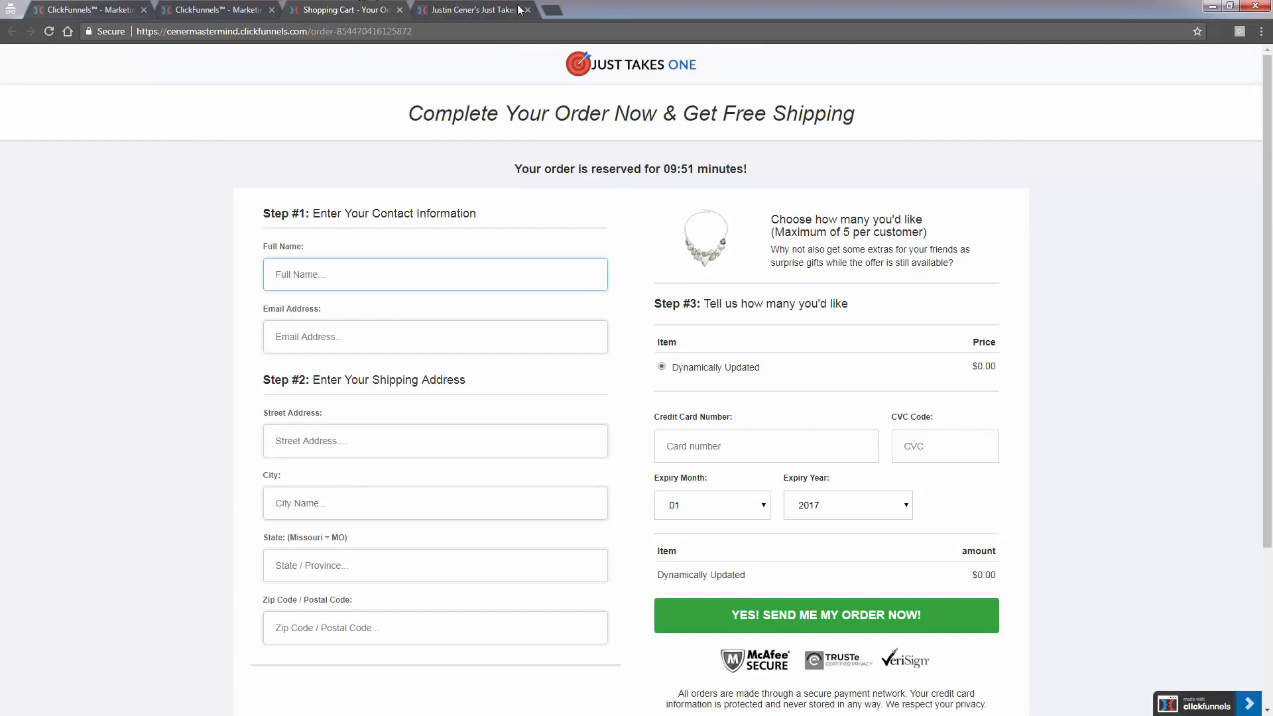
click(177, 7)
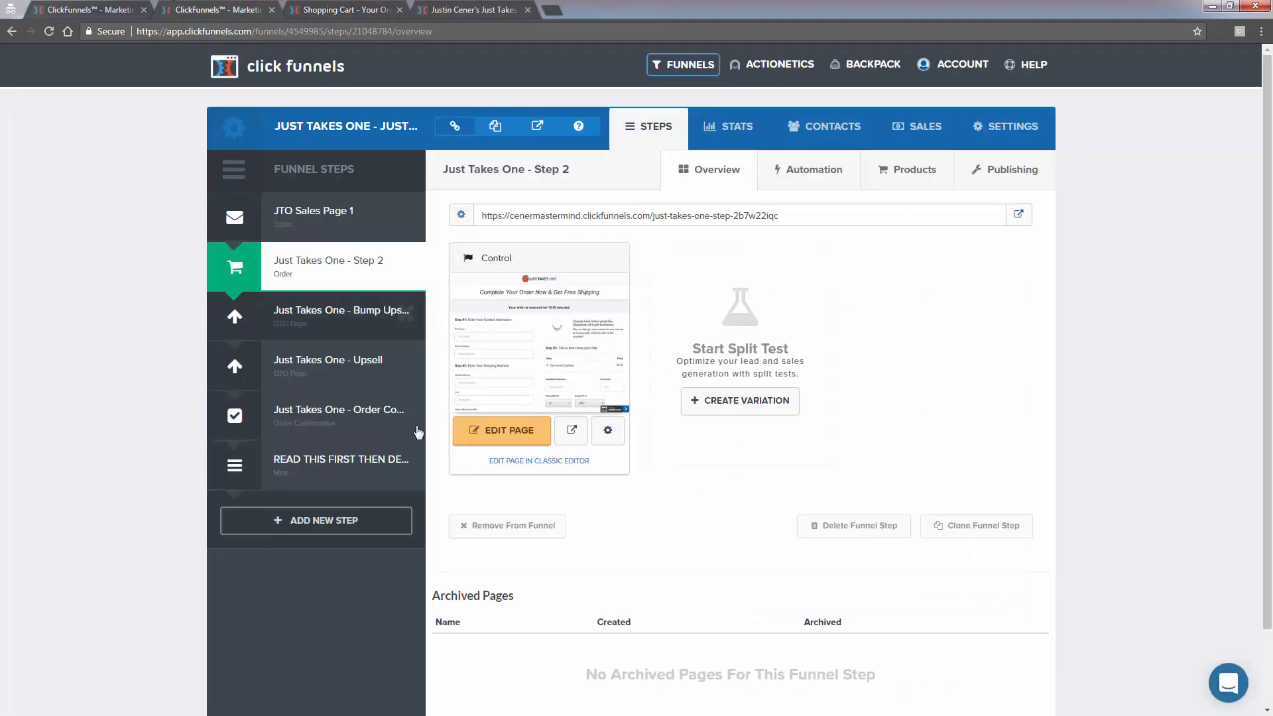
click(488, 439)
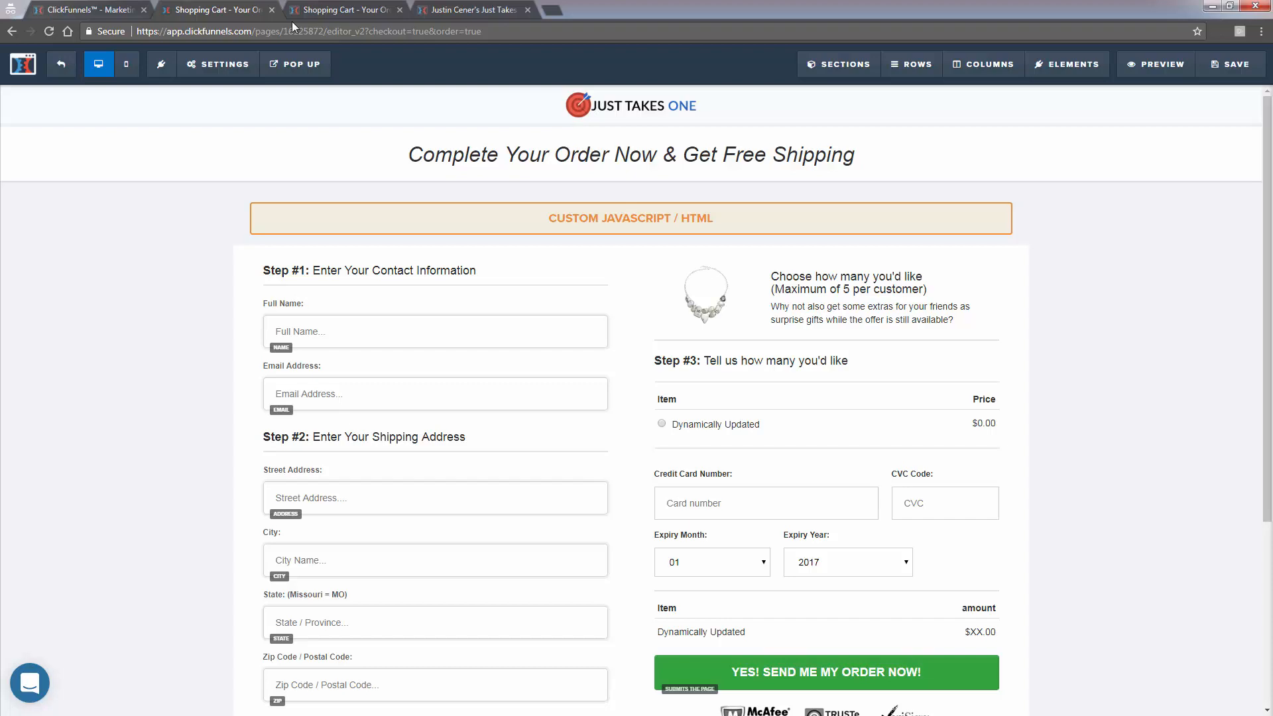
- On the live order page, examine the countdown line that says how long the order is reserved, highlighting its text
click(390, 5)
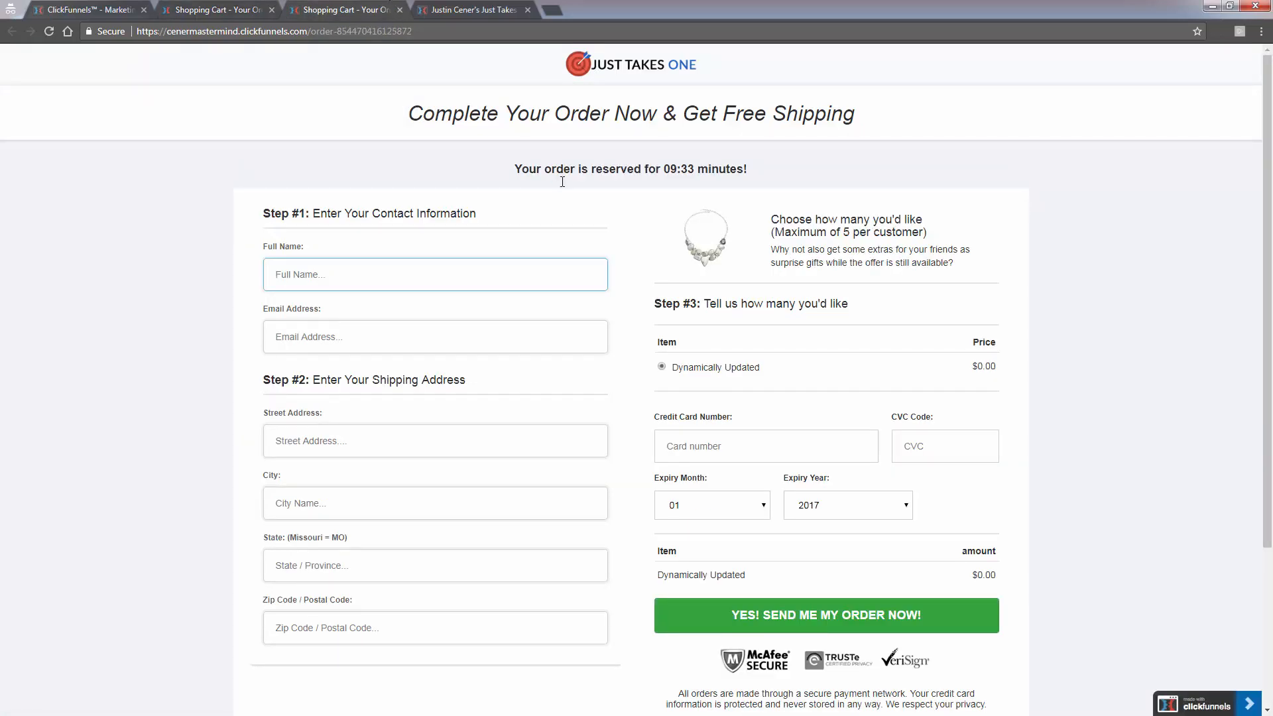
drag(515, 170, 783, 163)
click(784, 165)
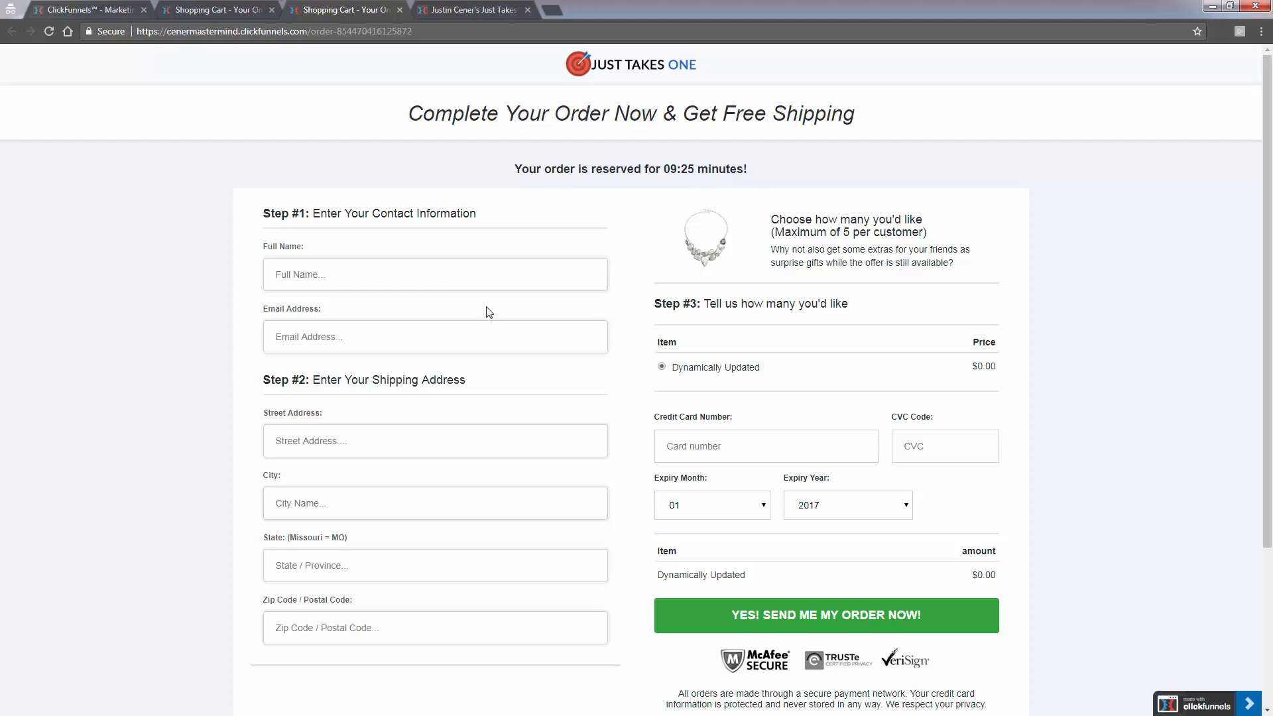
scroll(435, 571, down, 2)
scroll(428, 525, up, 2)
triple_click(588, 164)
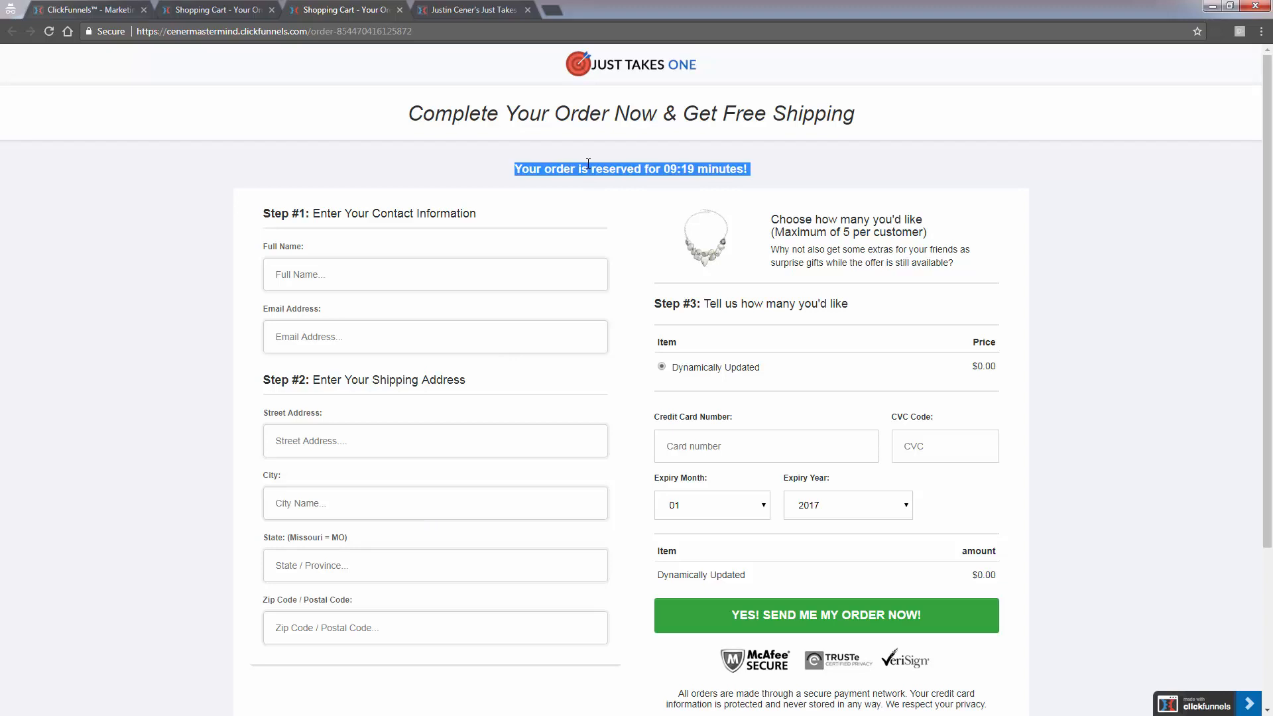
click(585, 166)
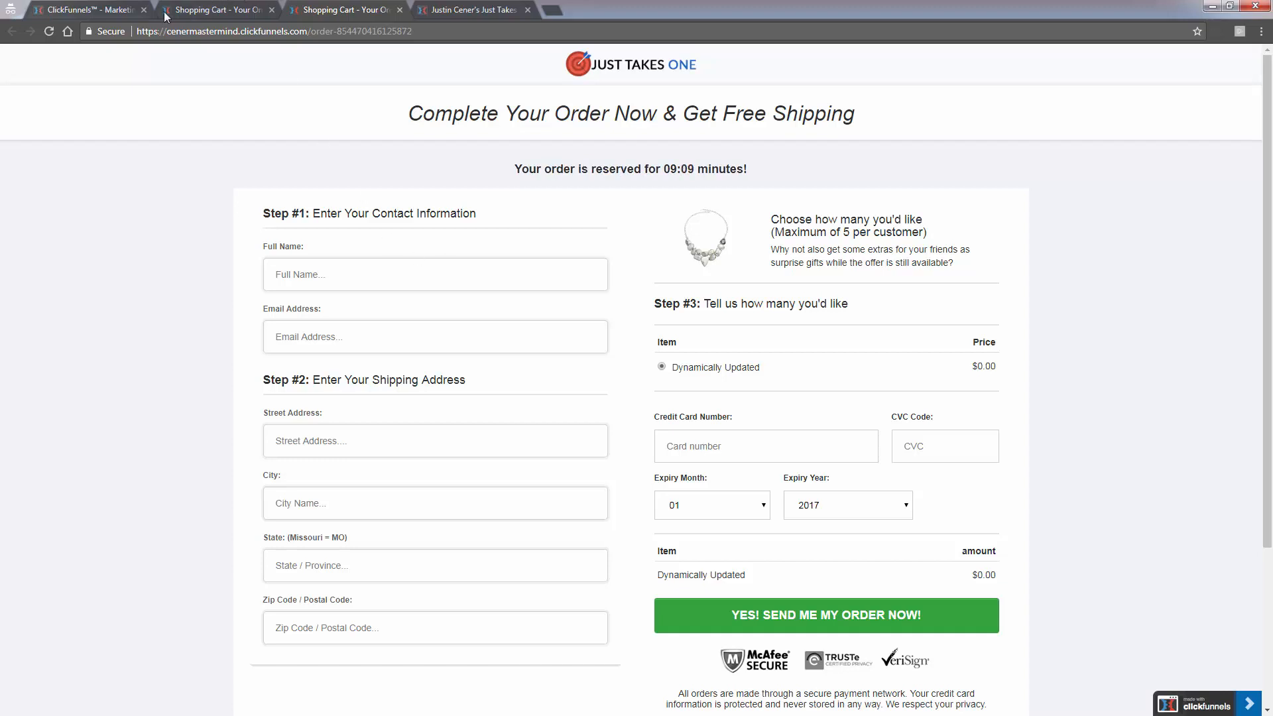
- Return to the order page editor and review the form, guarantee and secure payment blocks, and footer policy links
click(128, 11)
click(207, 9)
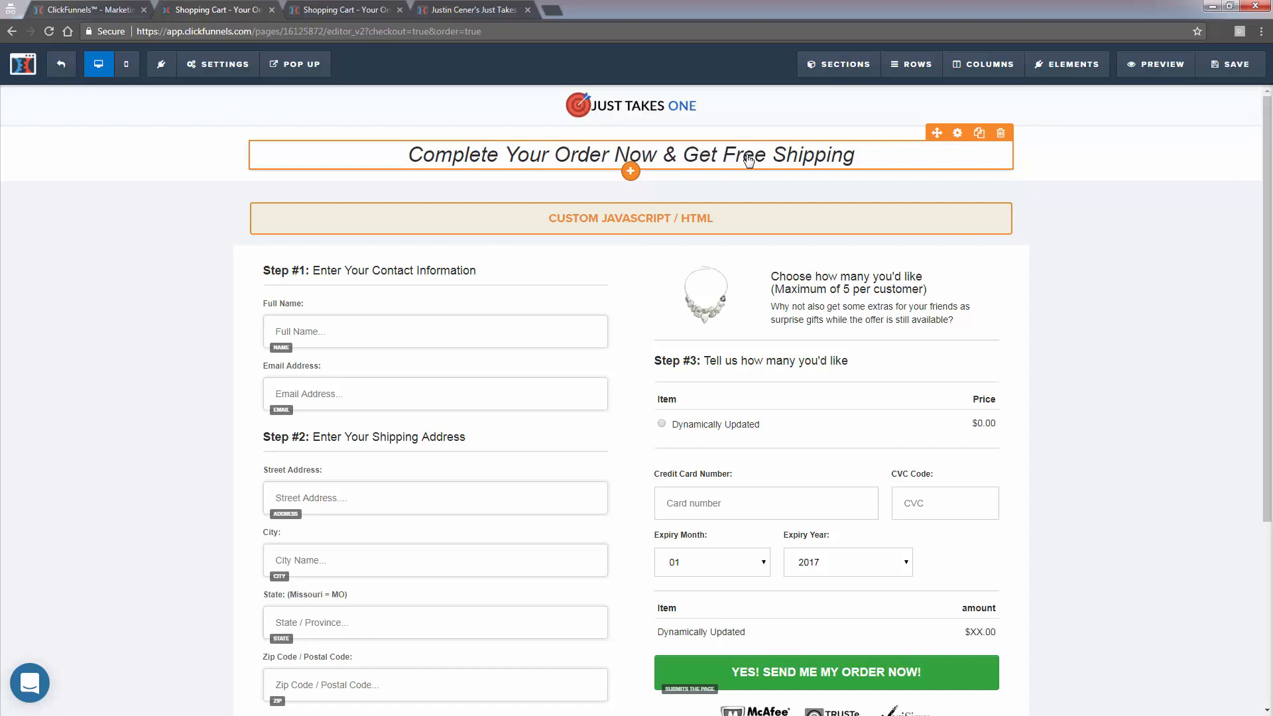
scroll(635, 313, down, 3)
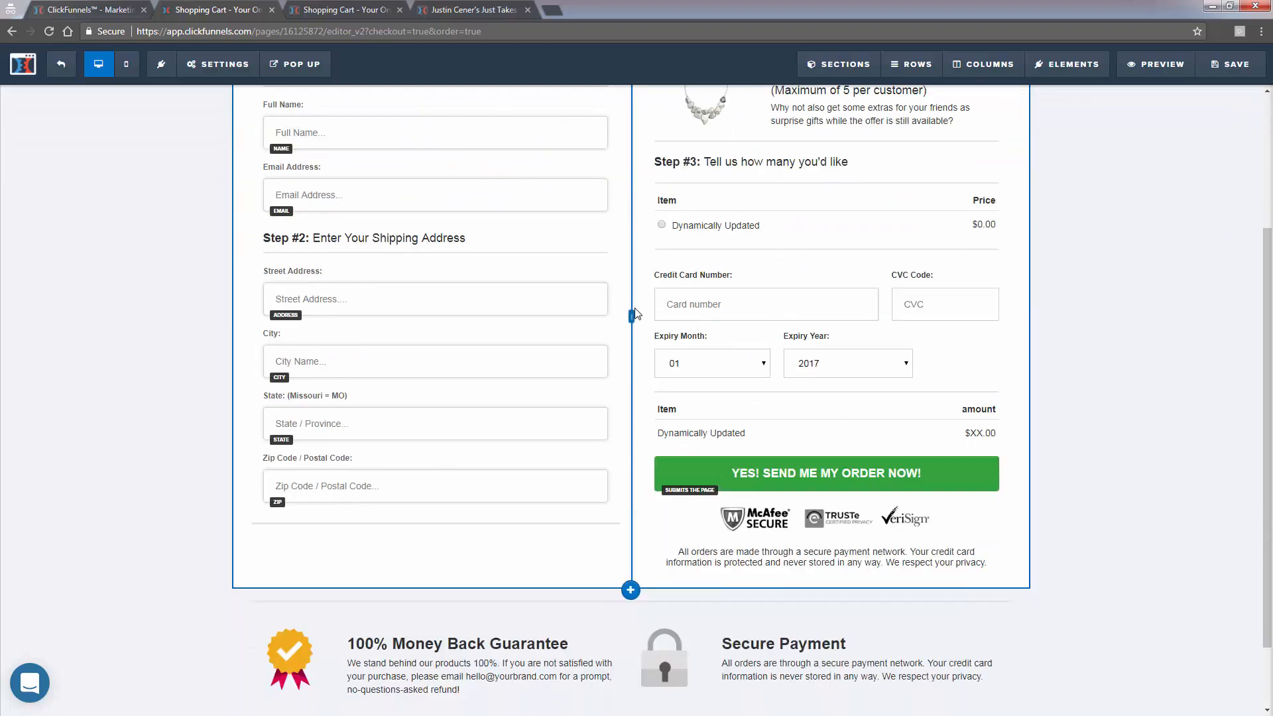
scroll(634, 313, down, 1)
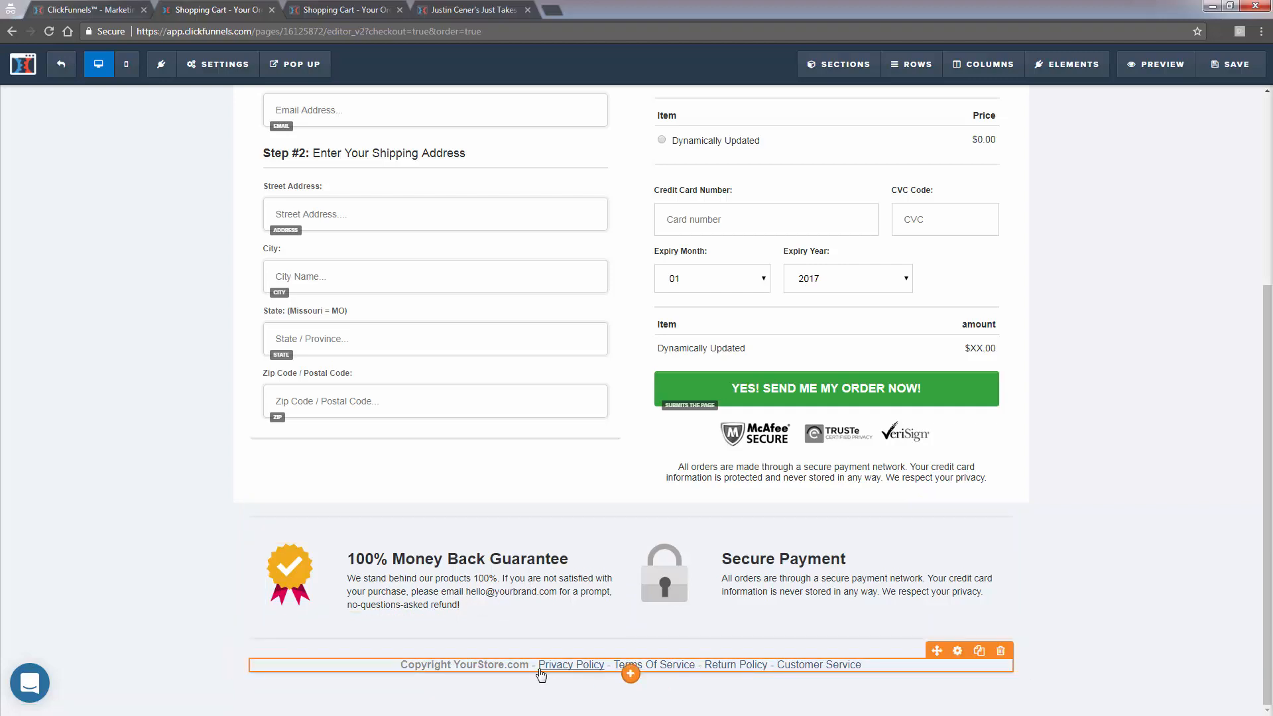
scroll(548, 620, up, 4)
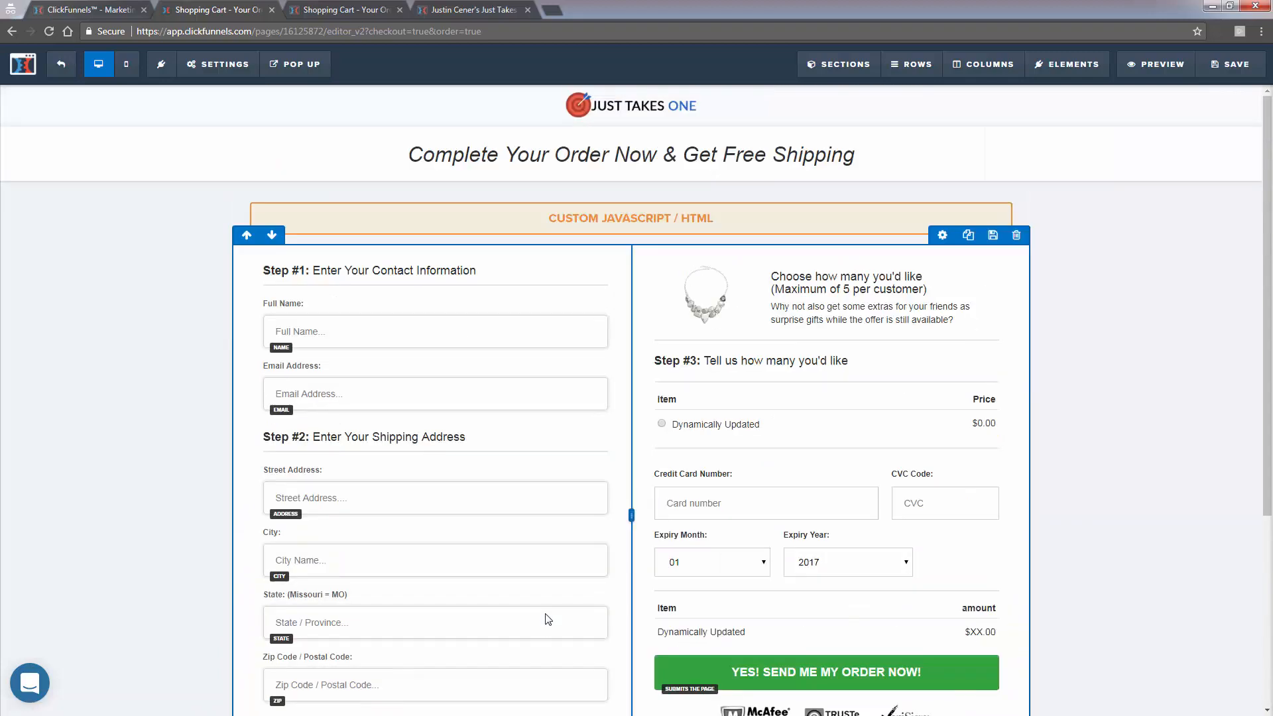
- Replace the necklace picture in the order page's image feature with the uploaded photo of the white cat in a pirate costume
click(698, 316)
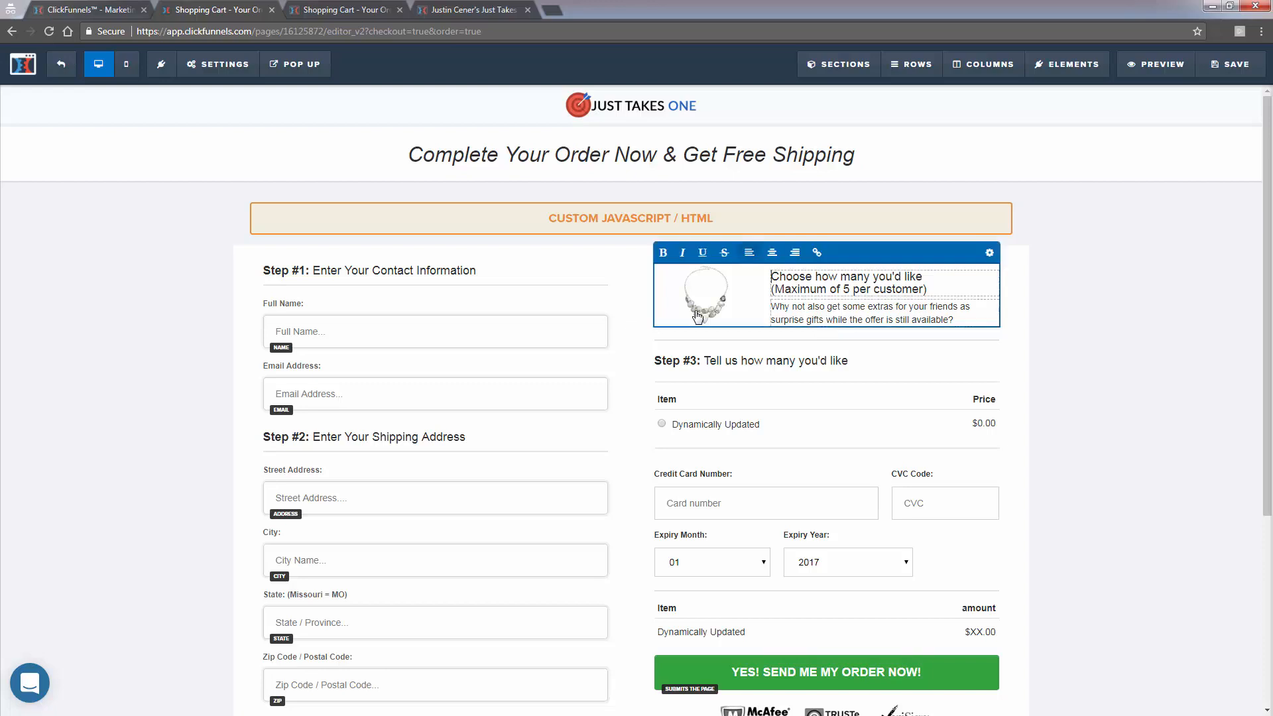
click(988, 254)
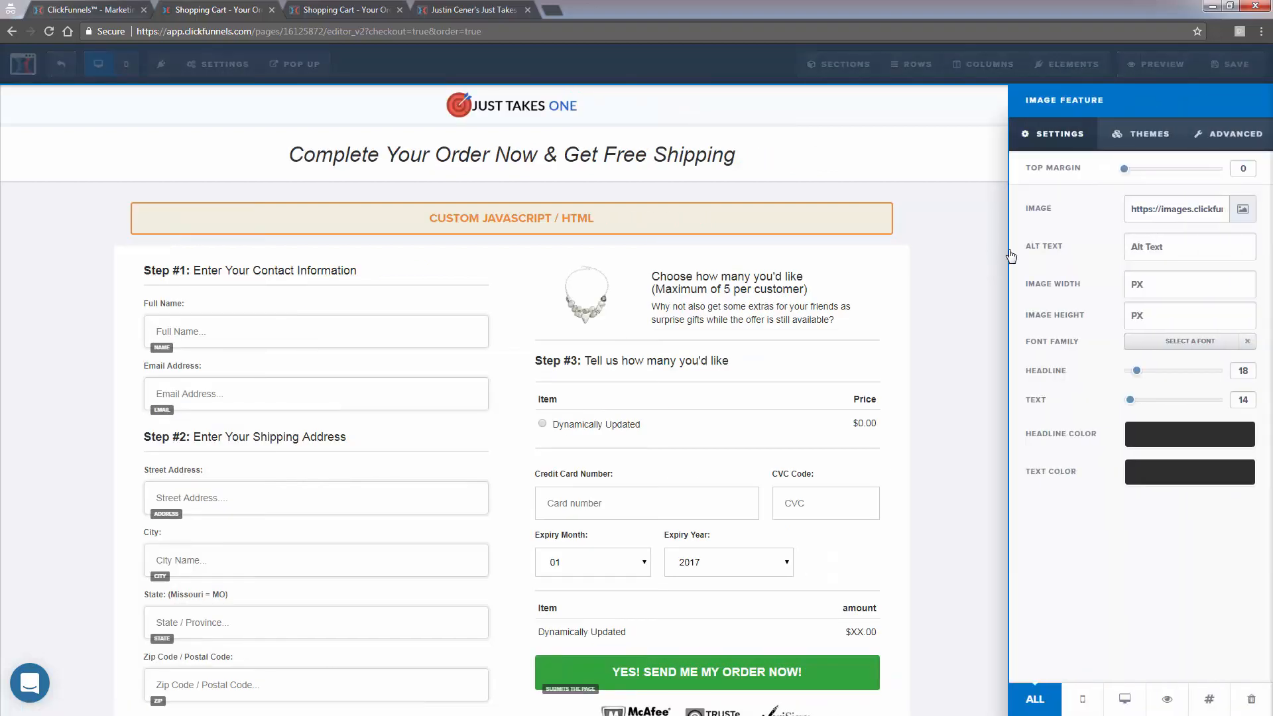
click(1243, 207)
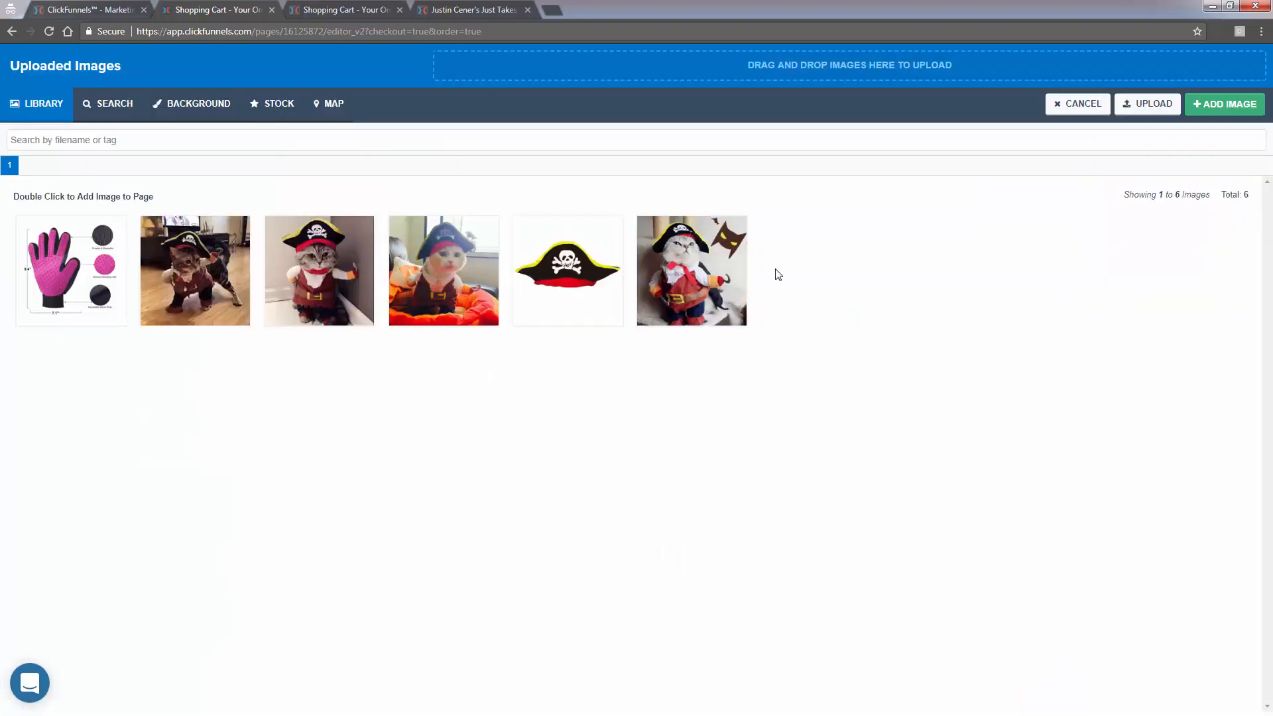
double_click(731, 284)
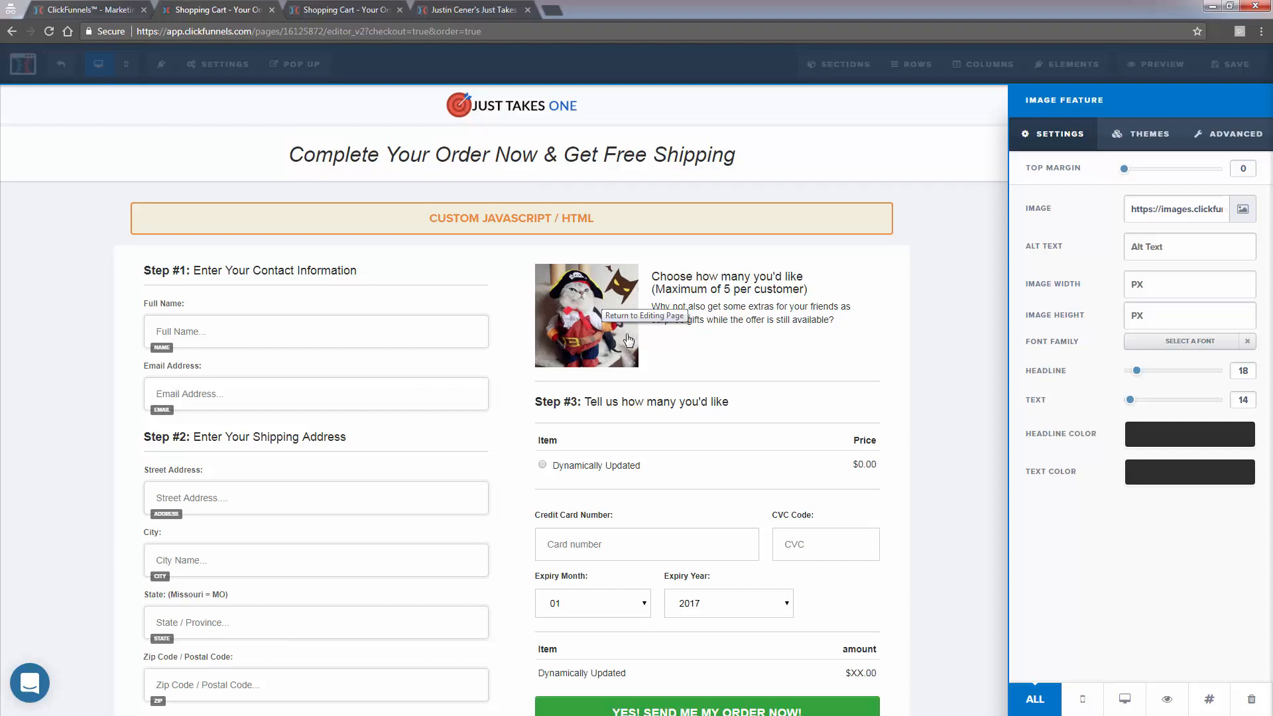
click(725, 327)
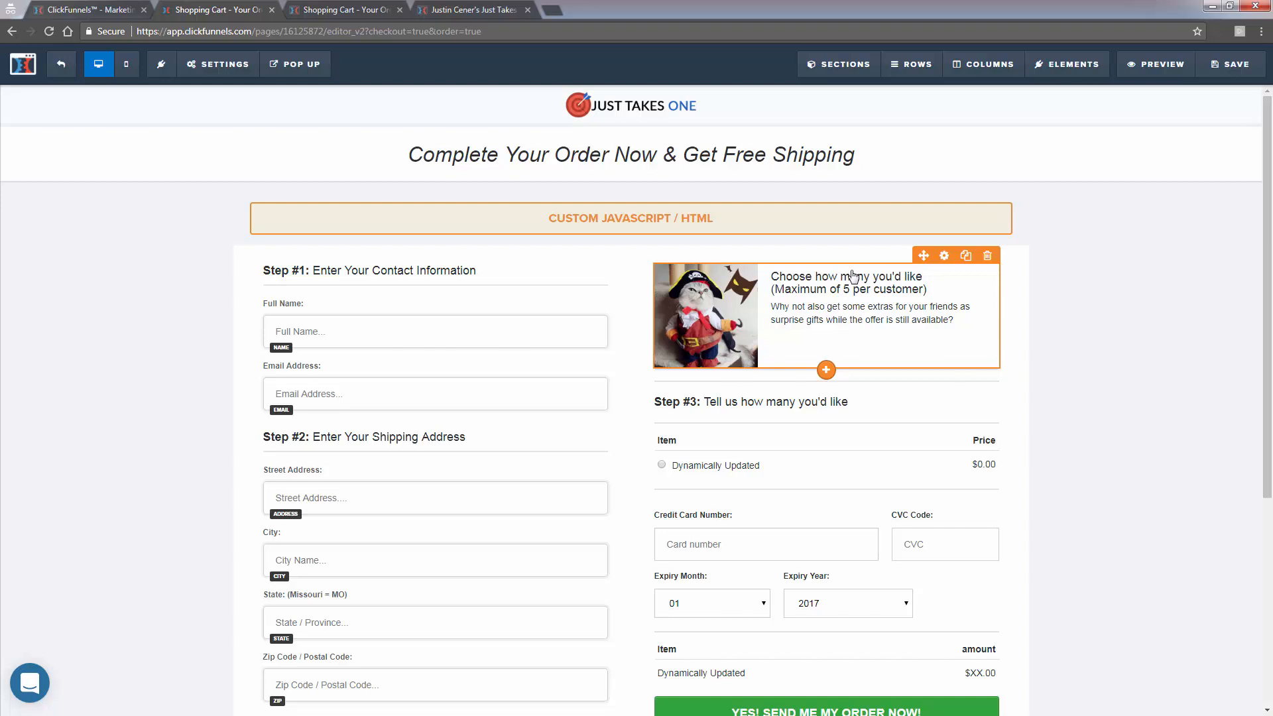
- Examine the order form's step headings and view the font and colour settings of the Step #1 contact information headline
scroll(799, 361, down, 3)
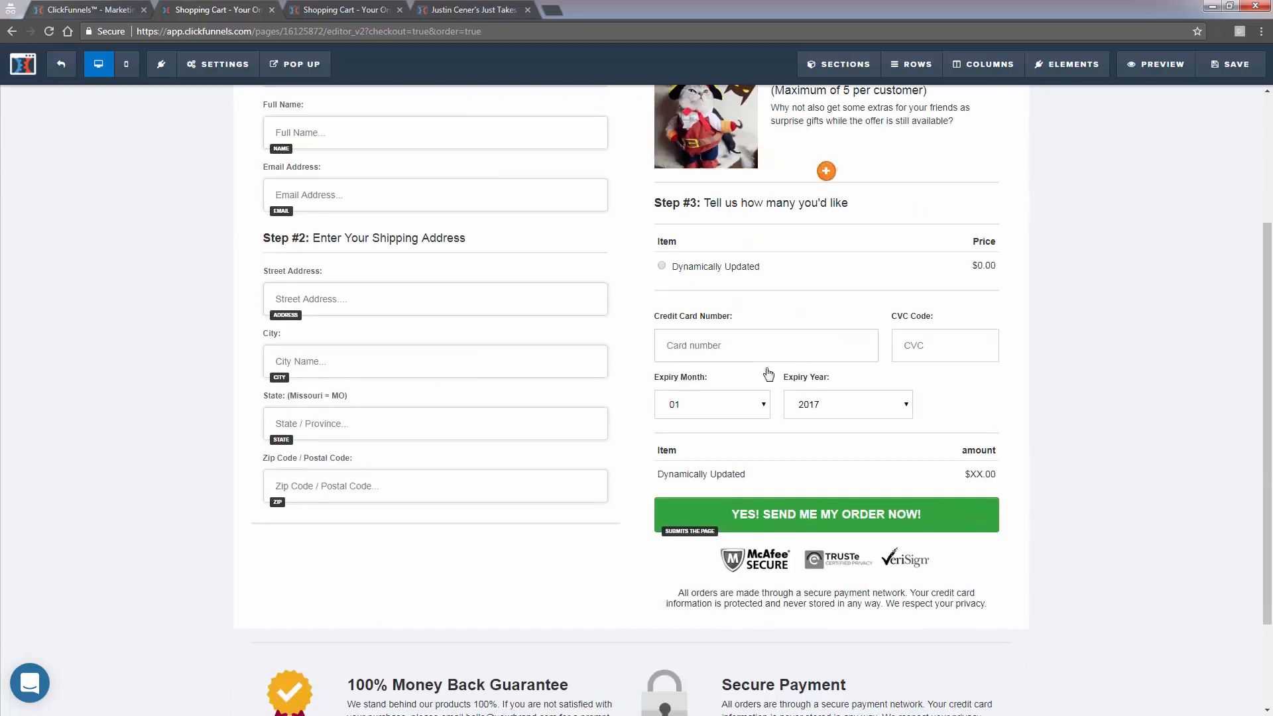
scroll(531, 636, down, 2)
scroll(677, 408, up, 4)
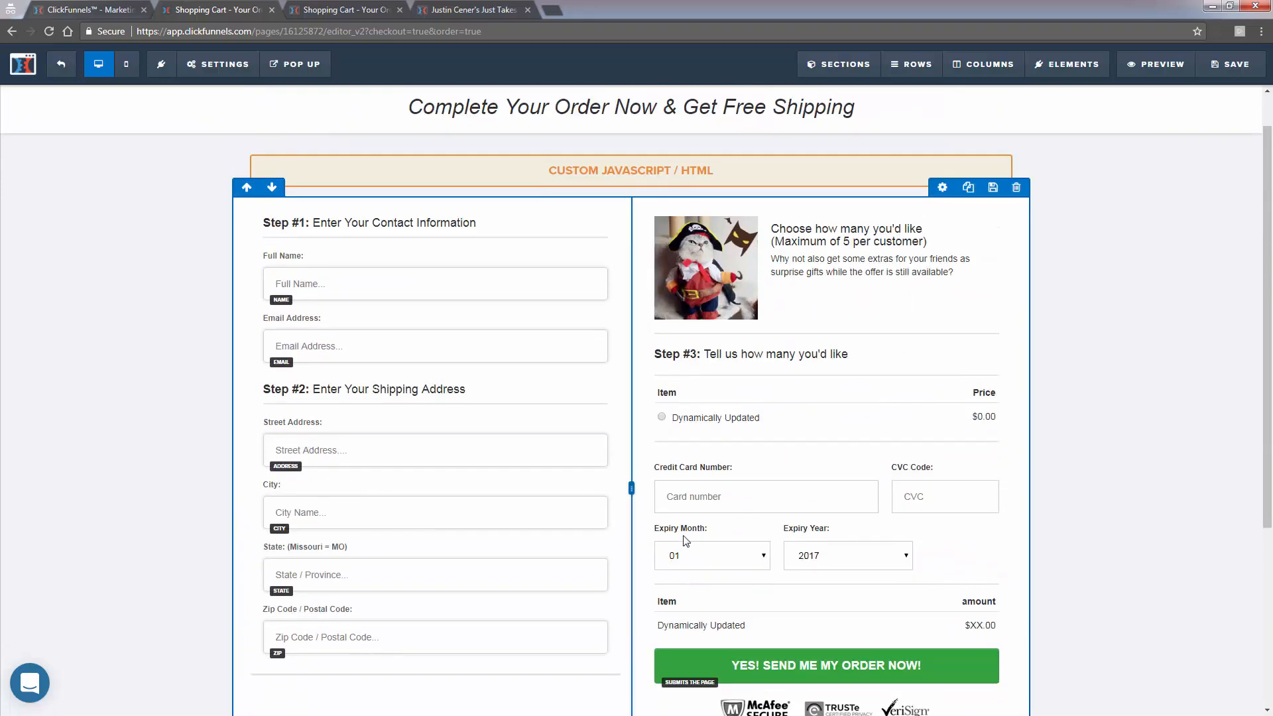
triple_click(375, 392)
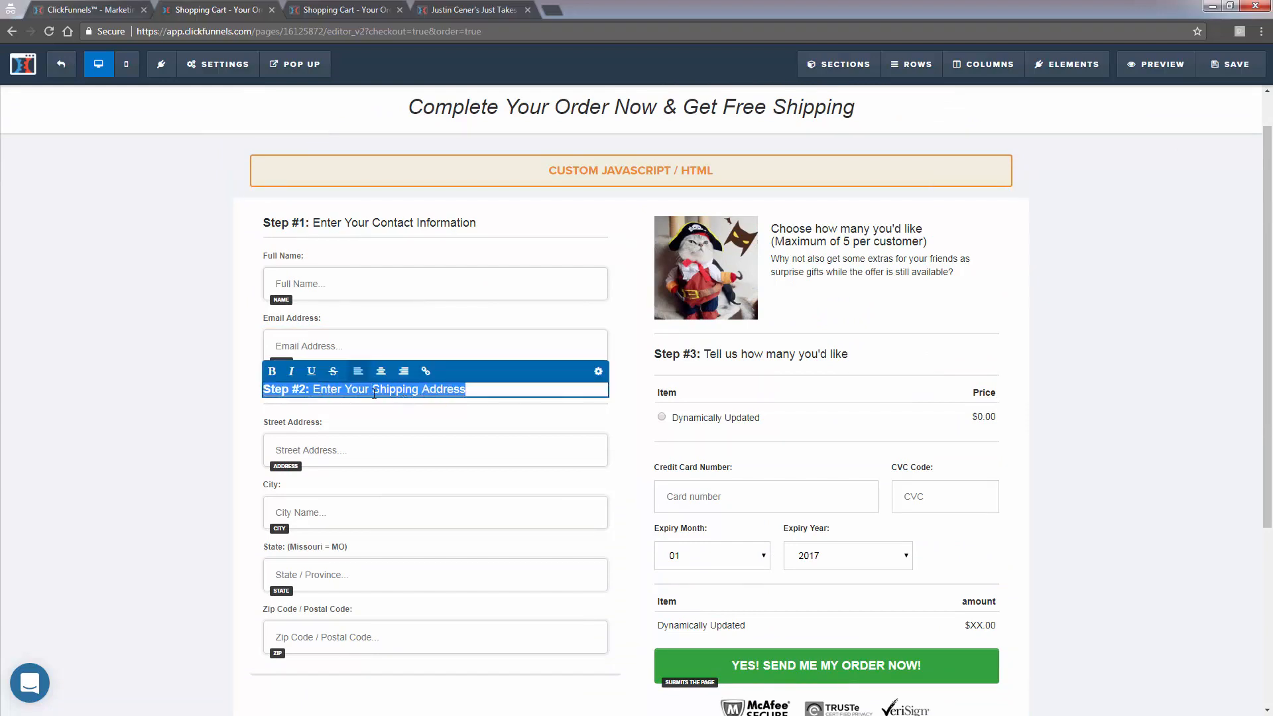
click(375, 394)
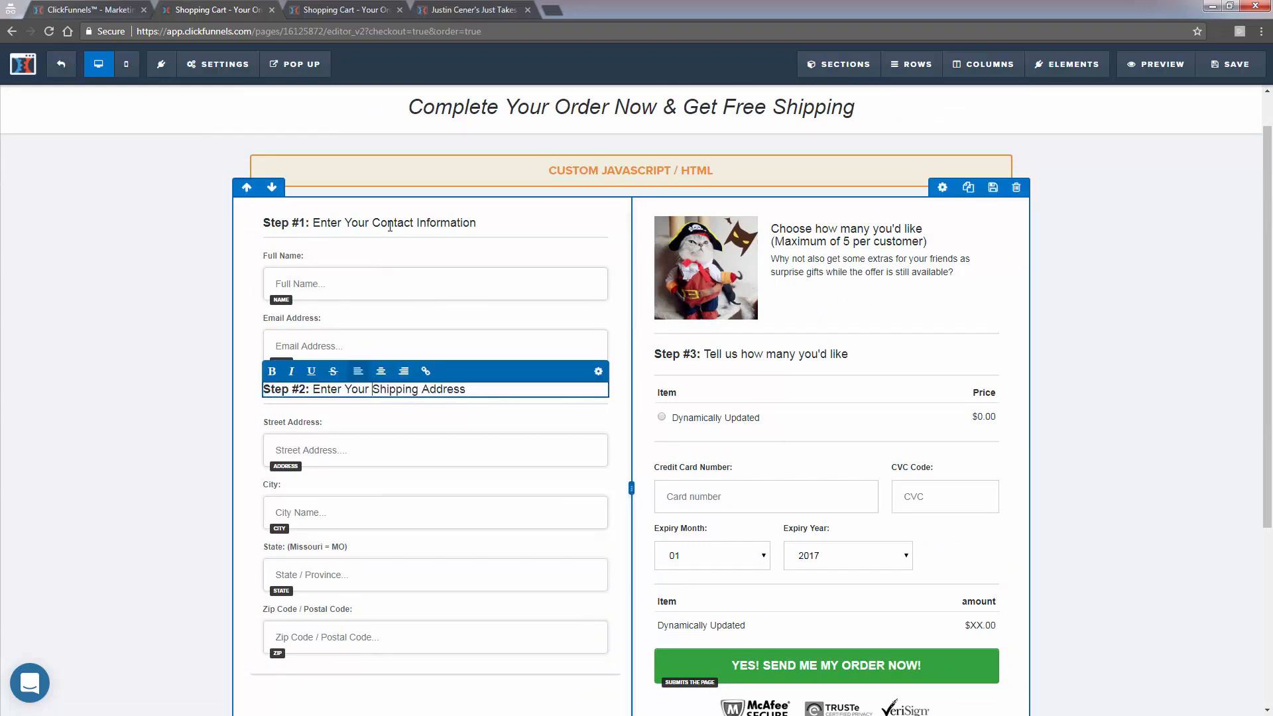
click(390, 226)
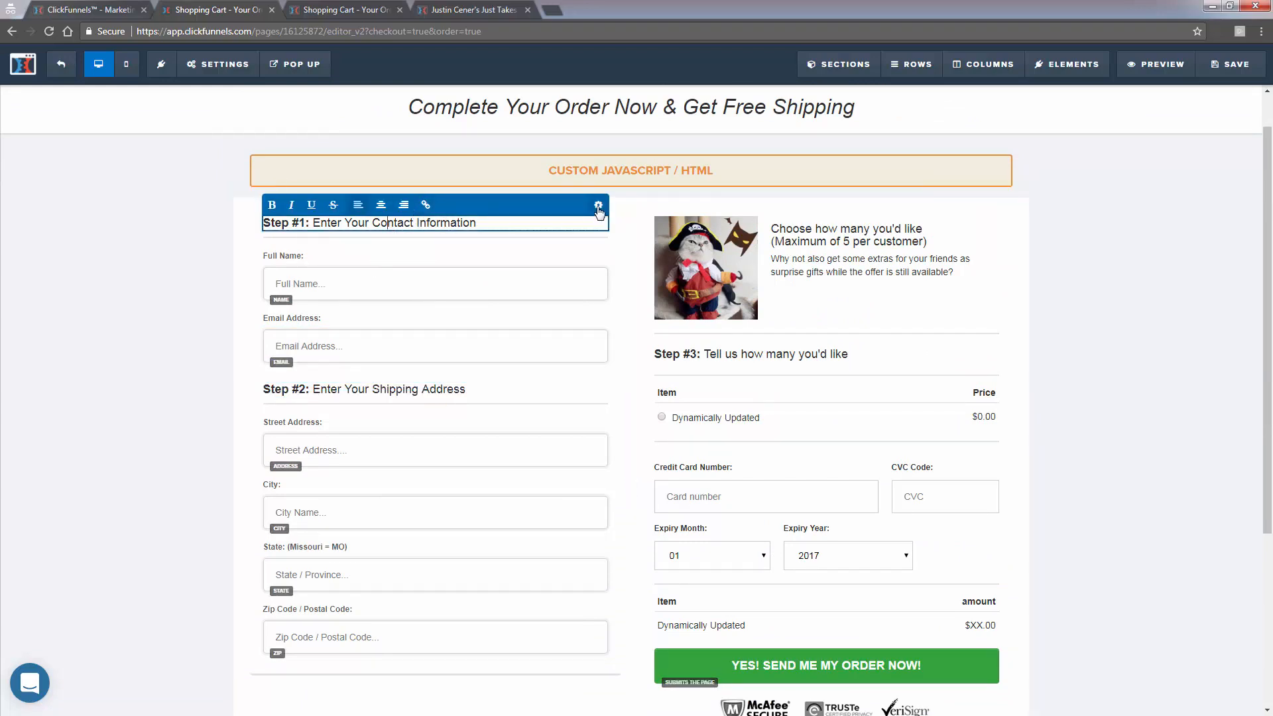
click(599, 209)
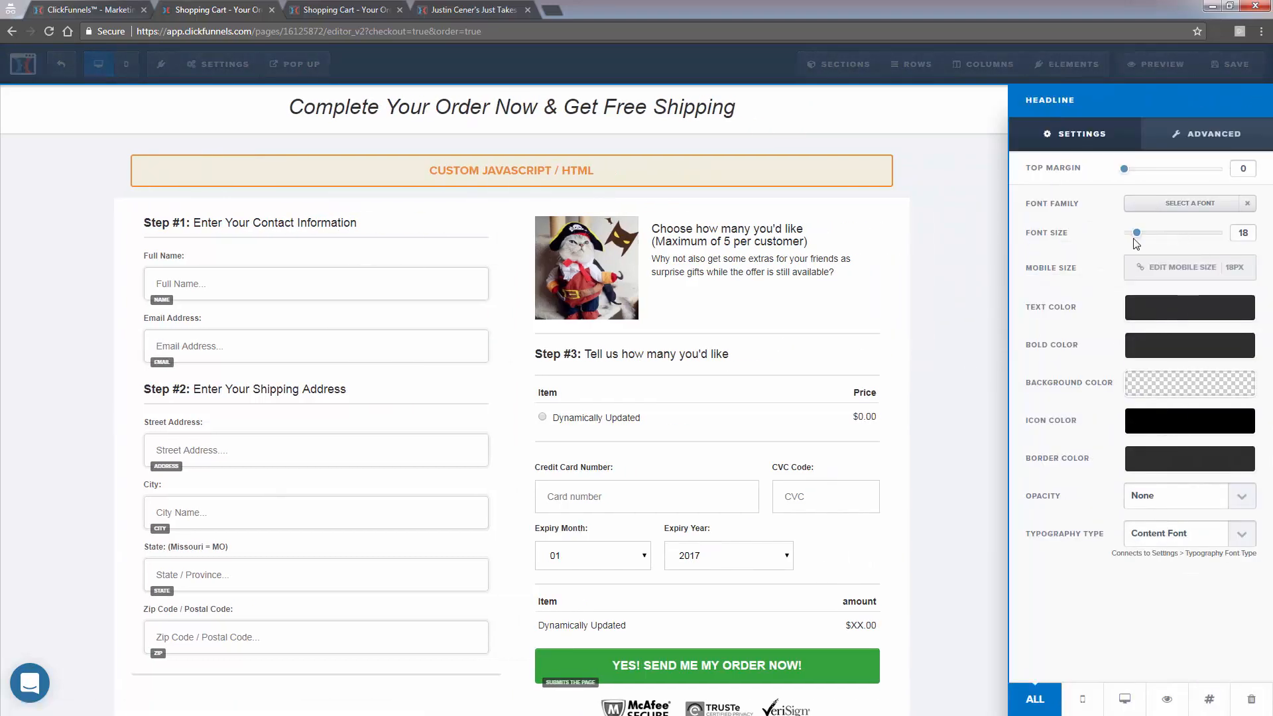
mouse_move(1135, 241)
mouse_down()
mouse_move(1199, 239)
mouse_move(1140, 246)
mouse_up()
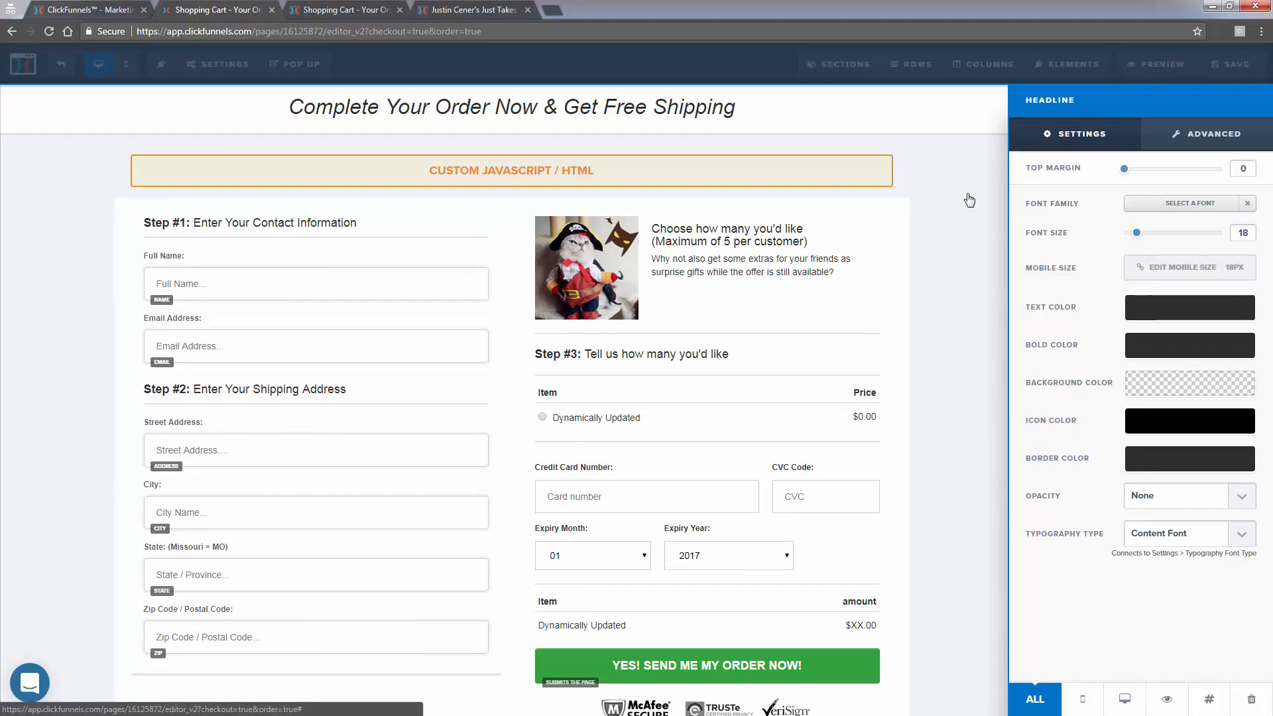
click(734, 265)
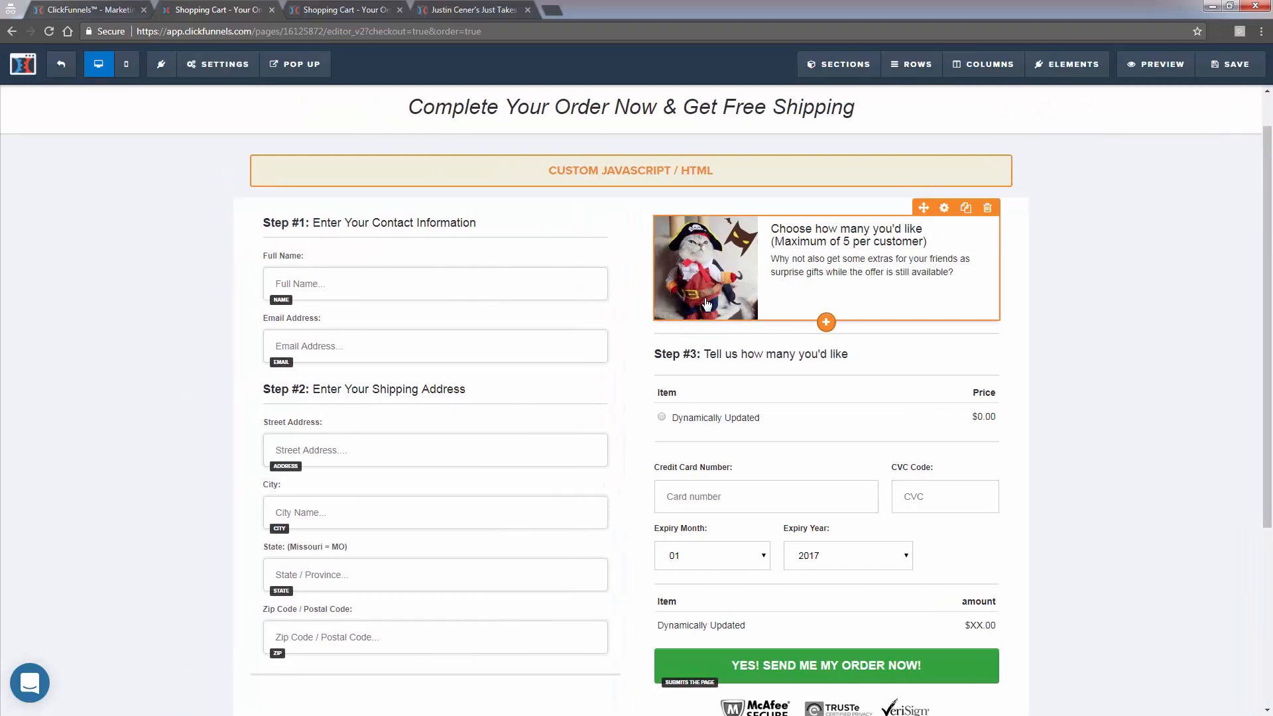
- Try blue #0075b2 as the background of the YES! SEND ME MY ORDER NOW! button, and set it back to green #288431
scroll(862, 478, down, 4)
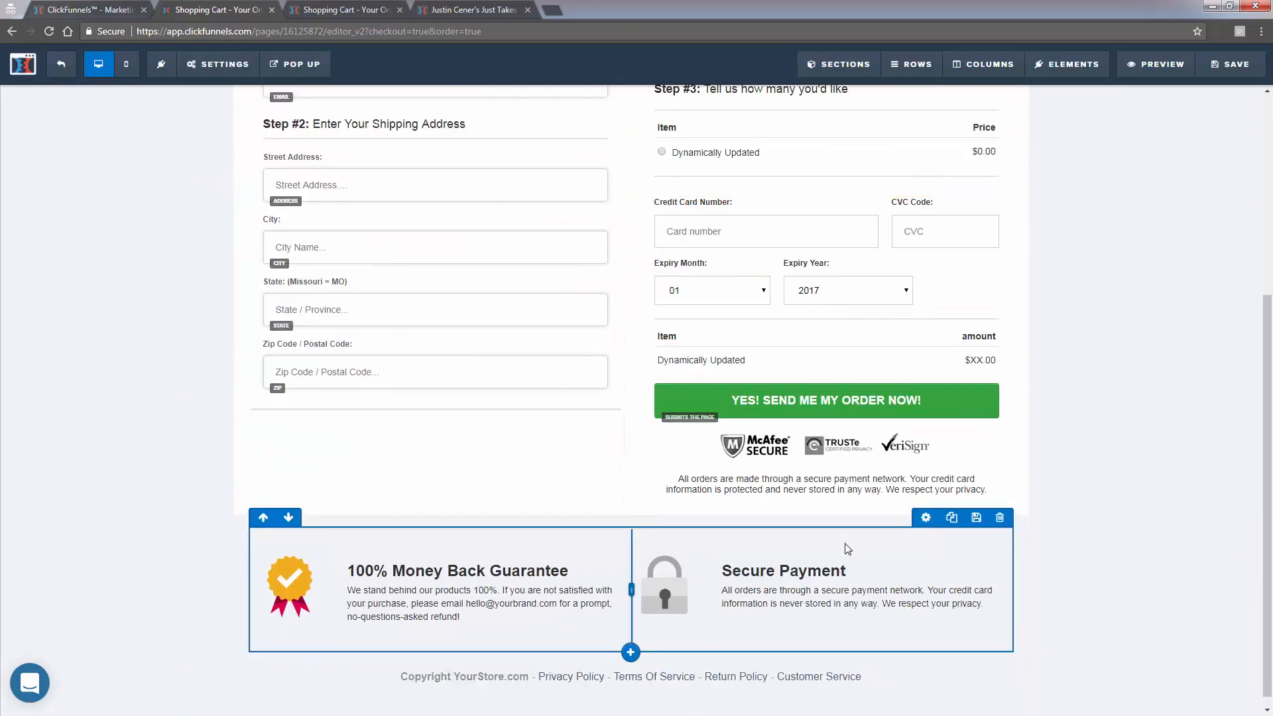
click(870, 406)
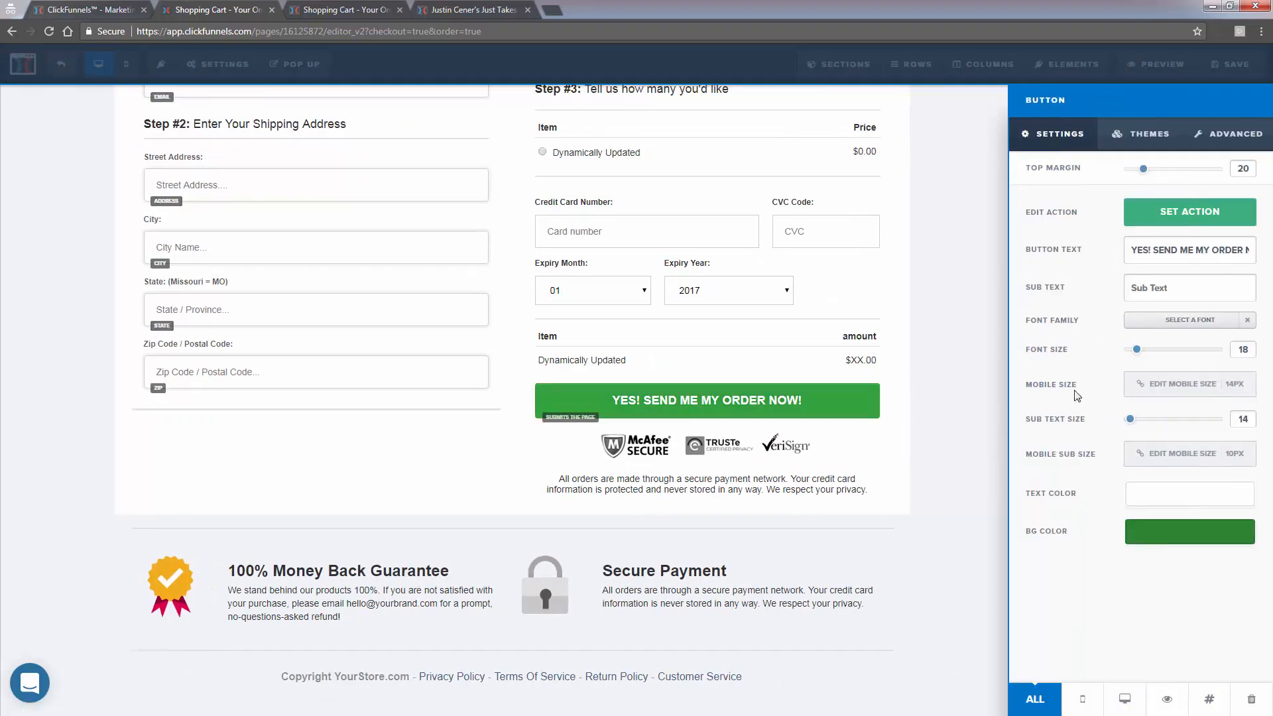
click(1159, 527)
click(1080, 598)
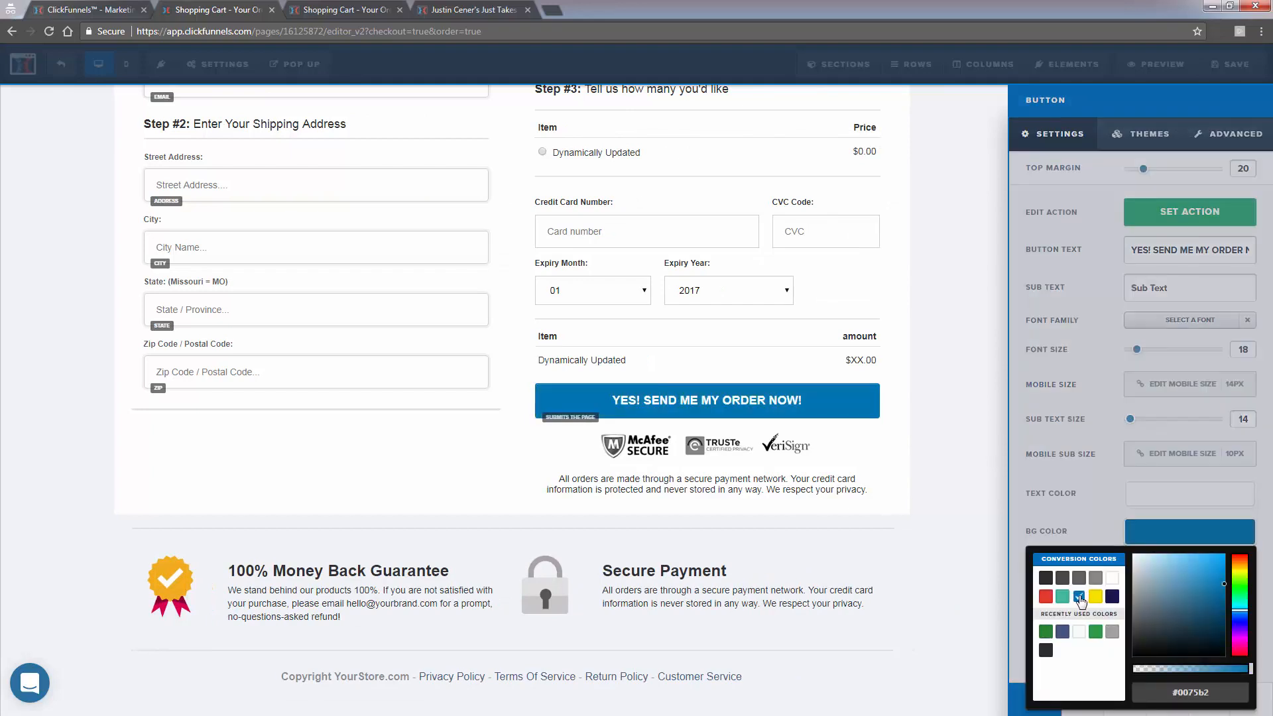
click(1046, 631)
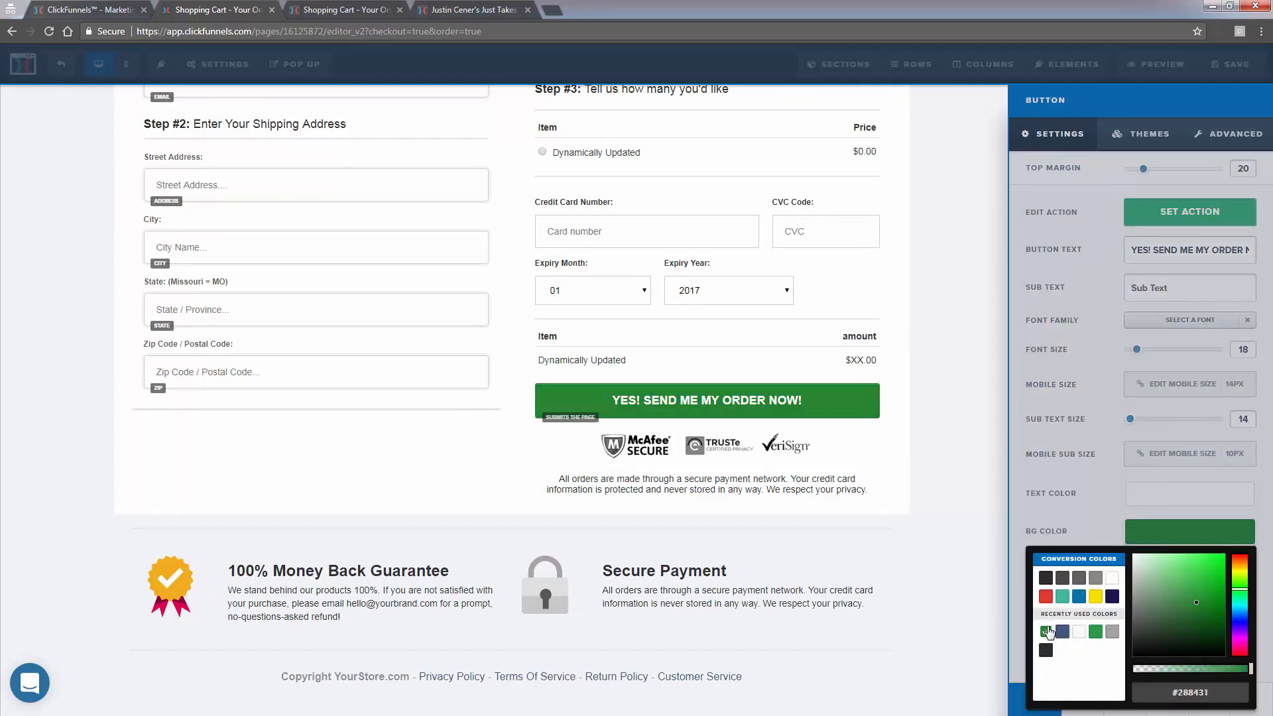
click(995, 591)
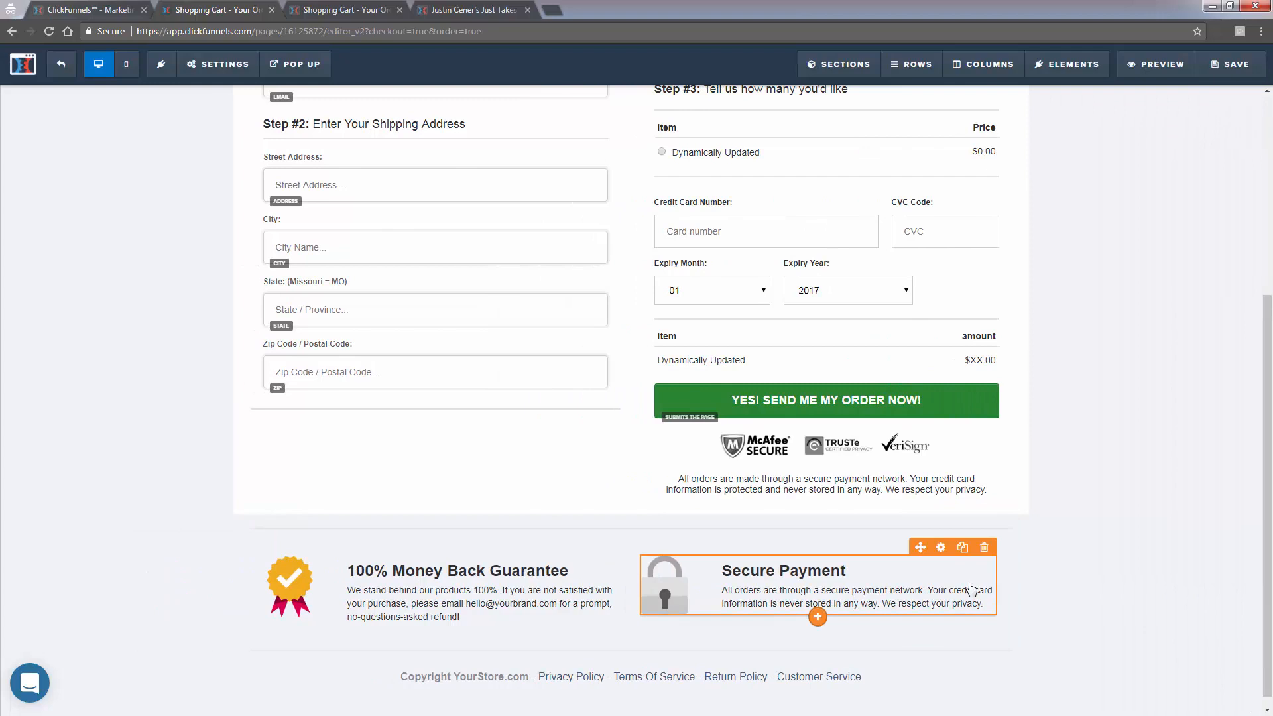
- Leave the order page editor and return to the funnel overview
scroll(560, 449, up, 5)
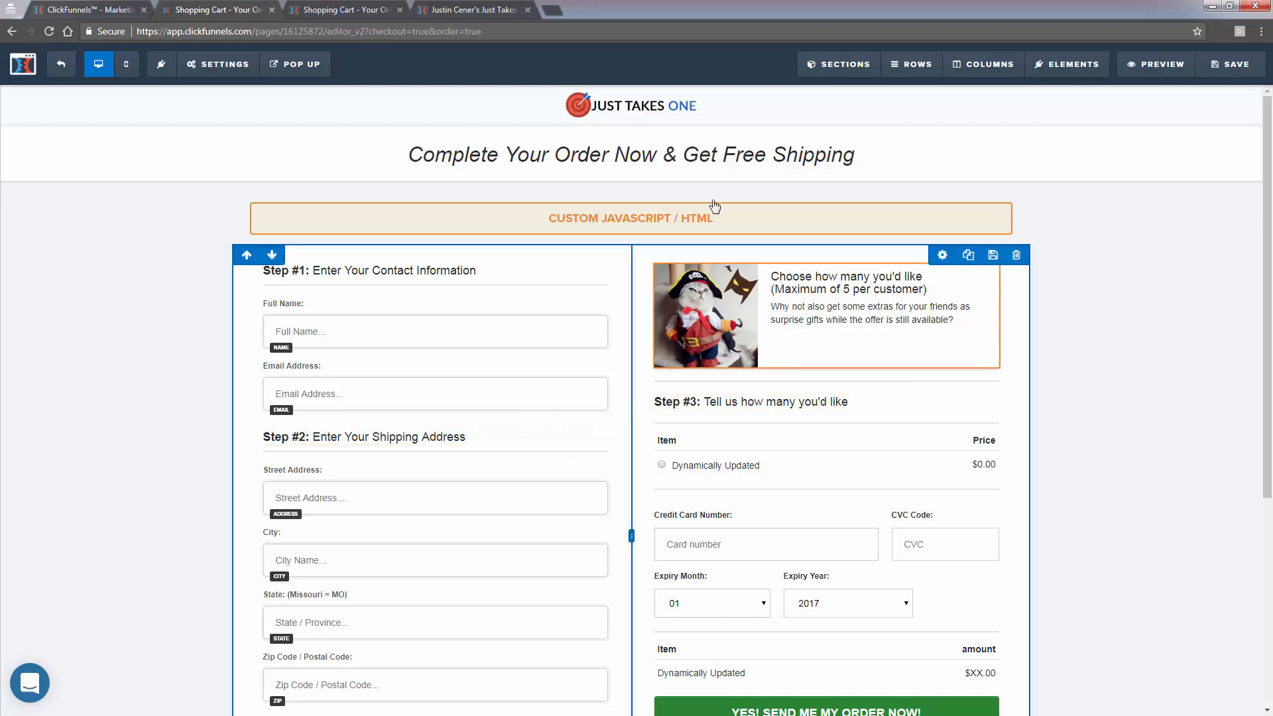
click(69, 78)
click(690, 112)
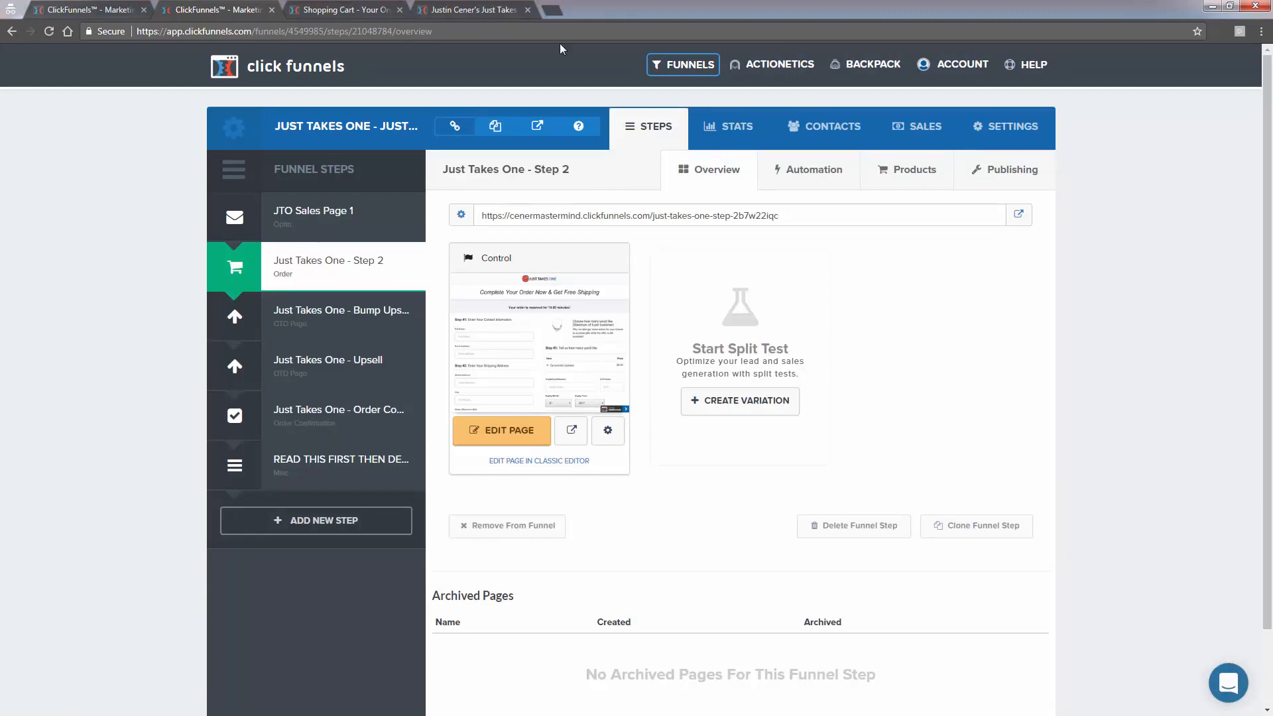
- On the live order page, examine the Dynamically Updated product line under Step #3, highlighting its text
click(339, 9)
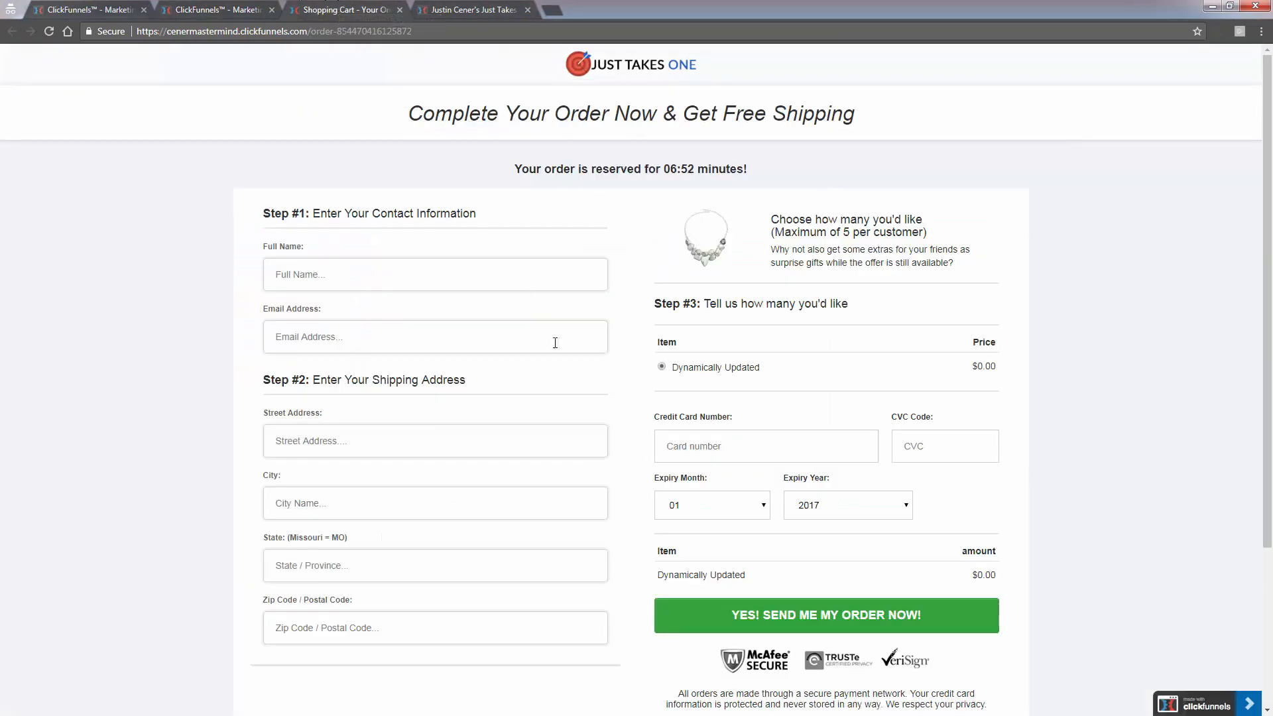
drag(709, 369, 766, 374)
triple_click(753, 369)
click(753, 368)
- Return to the funnel's order step, open its products and start a new product named Test Product
click(246, 8)
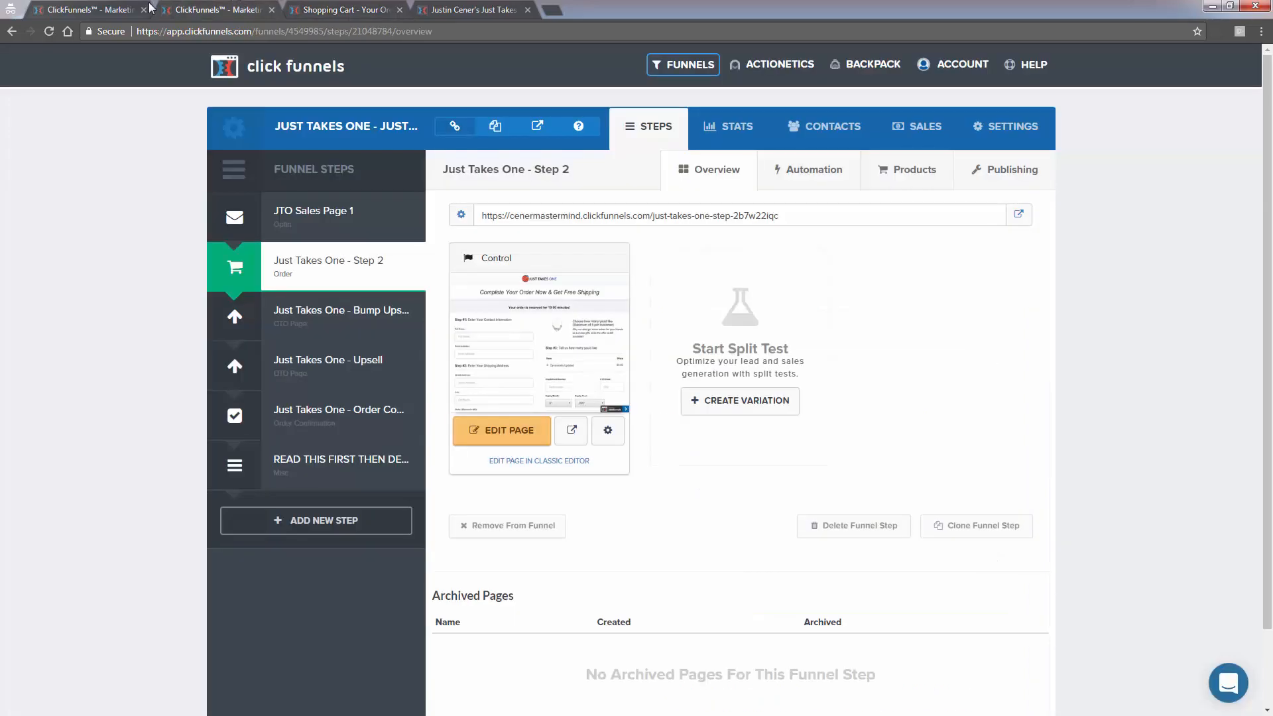
click(895, 183)
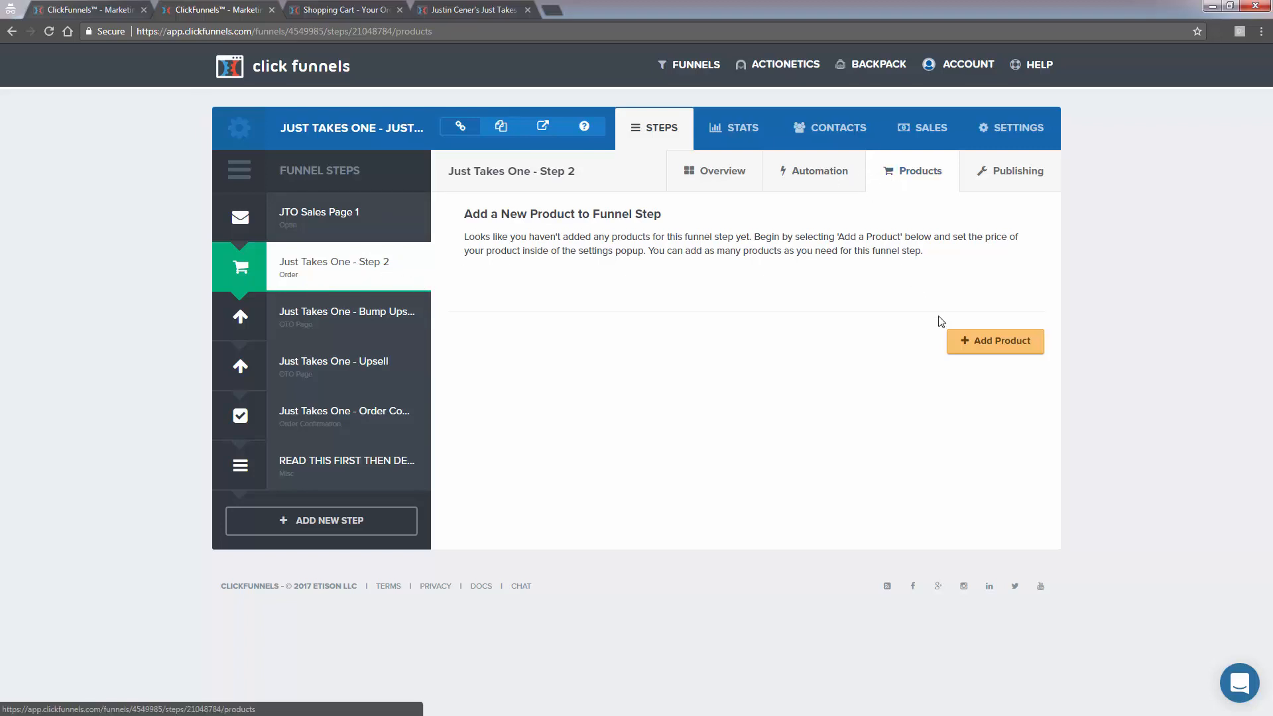
click(953, 348)
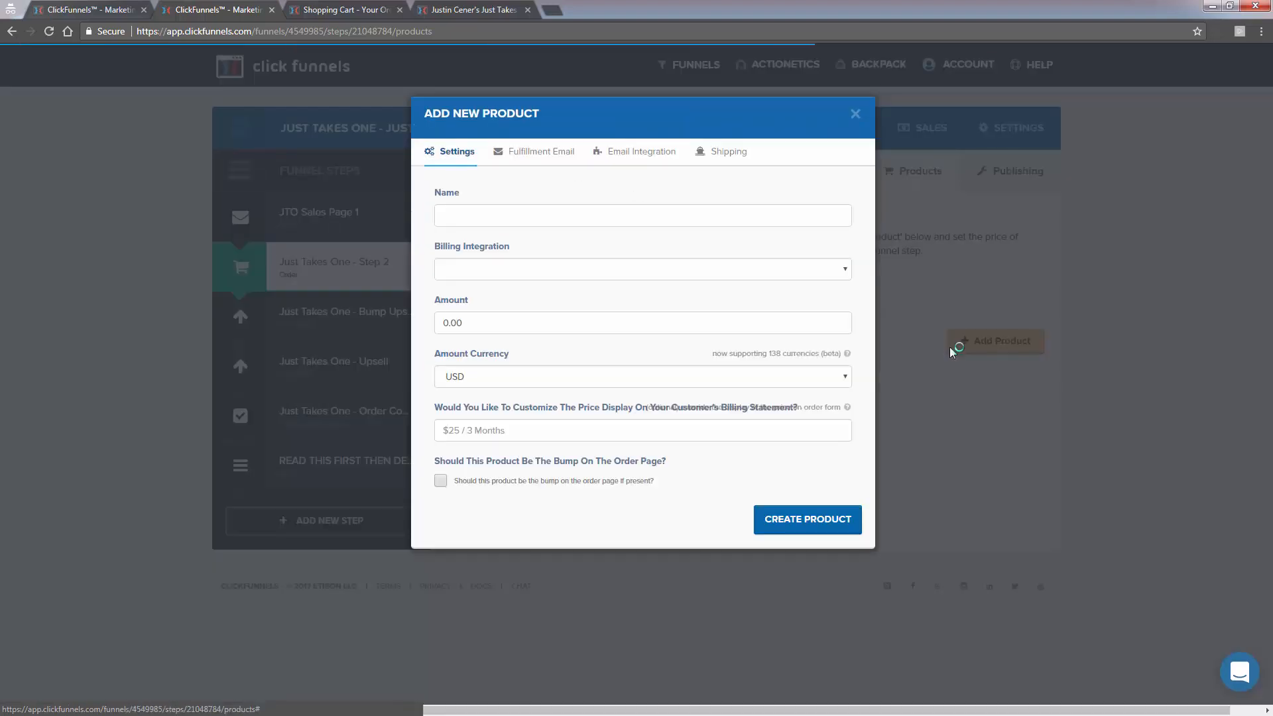
click(496, 218)
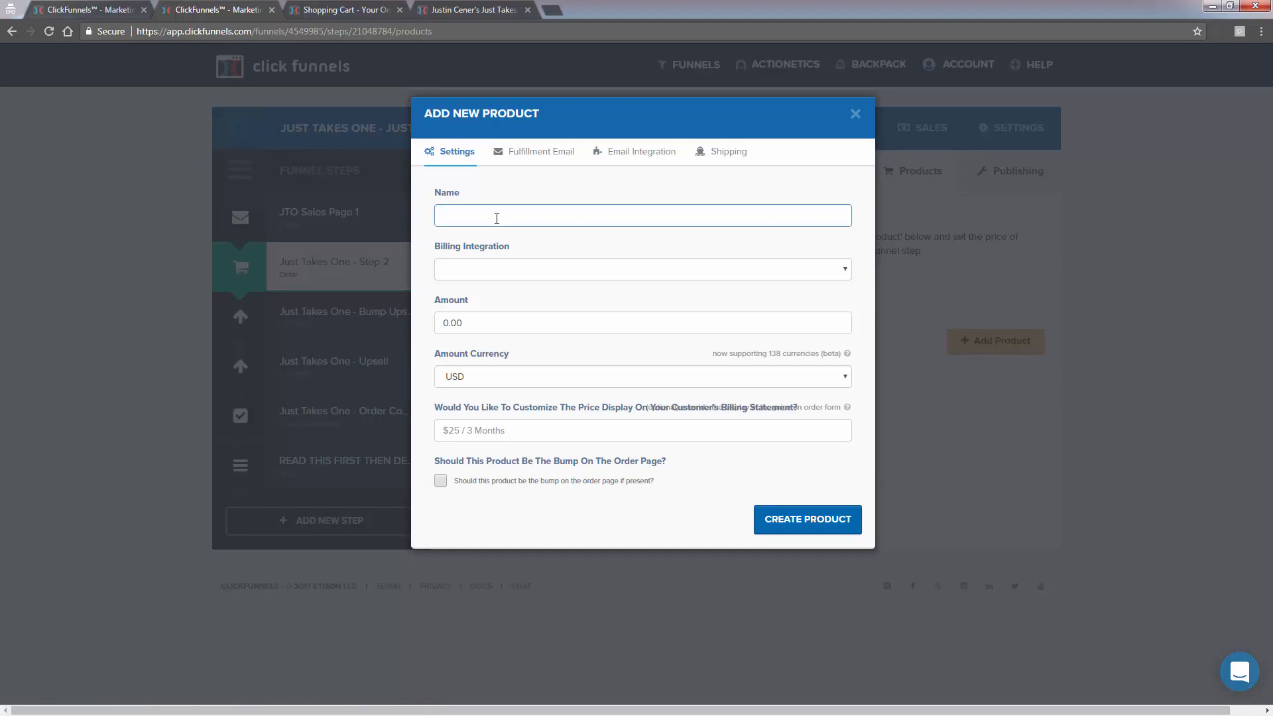
text(Test Prodyuct)
- Check the quantity offer text beside the necklace on the live order page, and return to the new product form
click(368, 5)
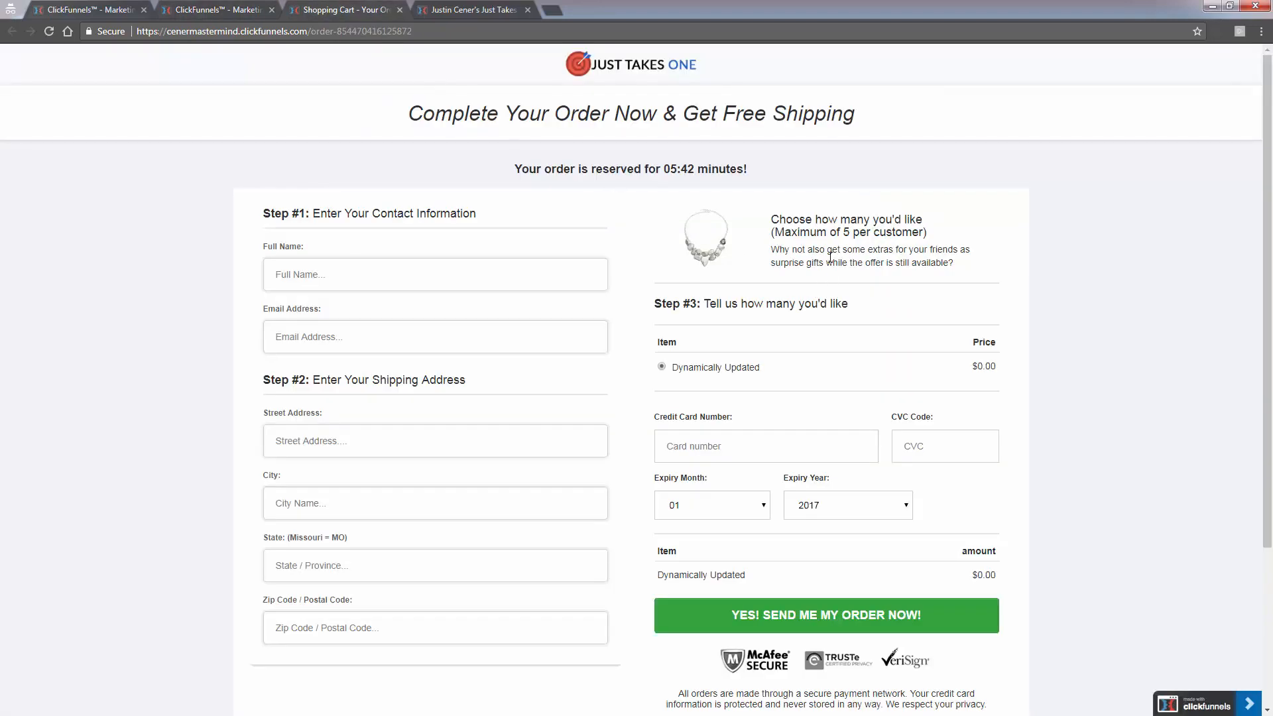
drag(800, 233, 814, 251)
click(810, 266)
click(204, 10)
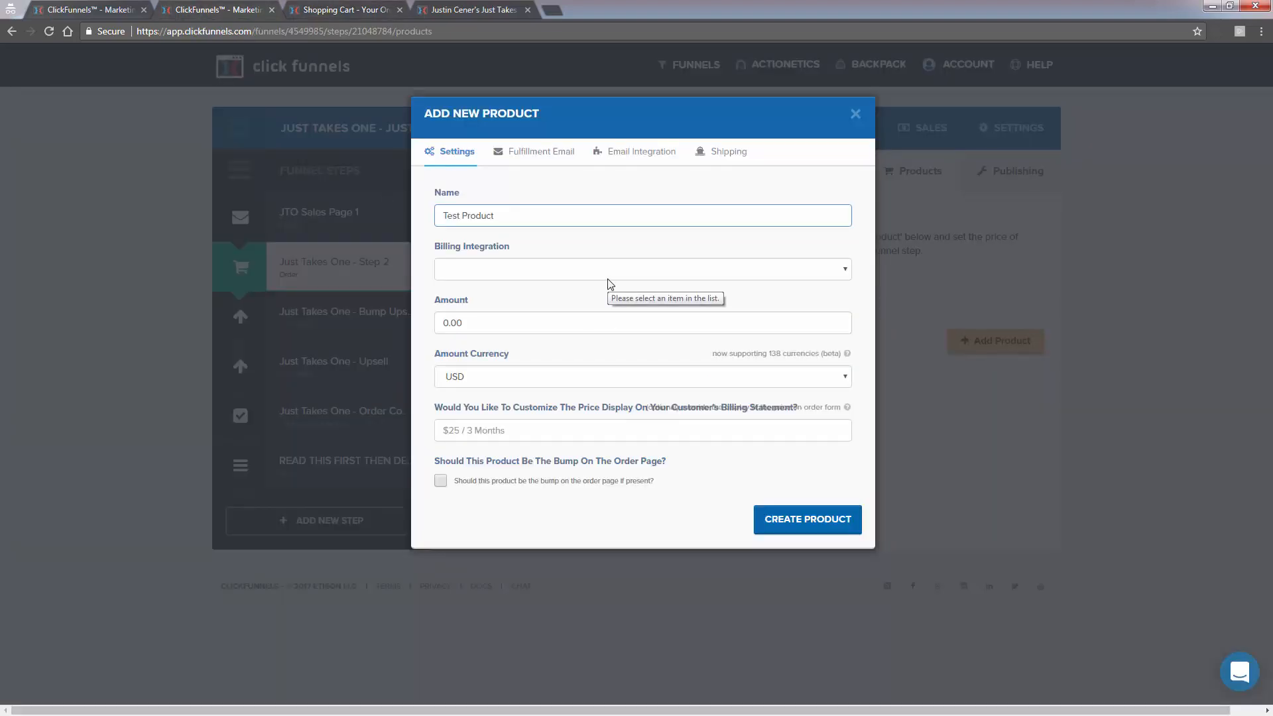
- Extend the new product's name to "Test Product - Buy 1"
text(- Bu)
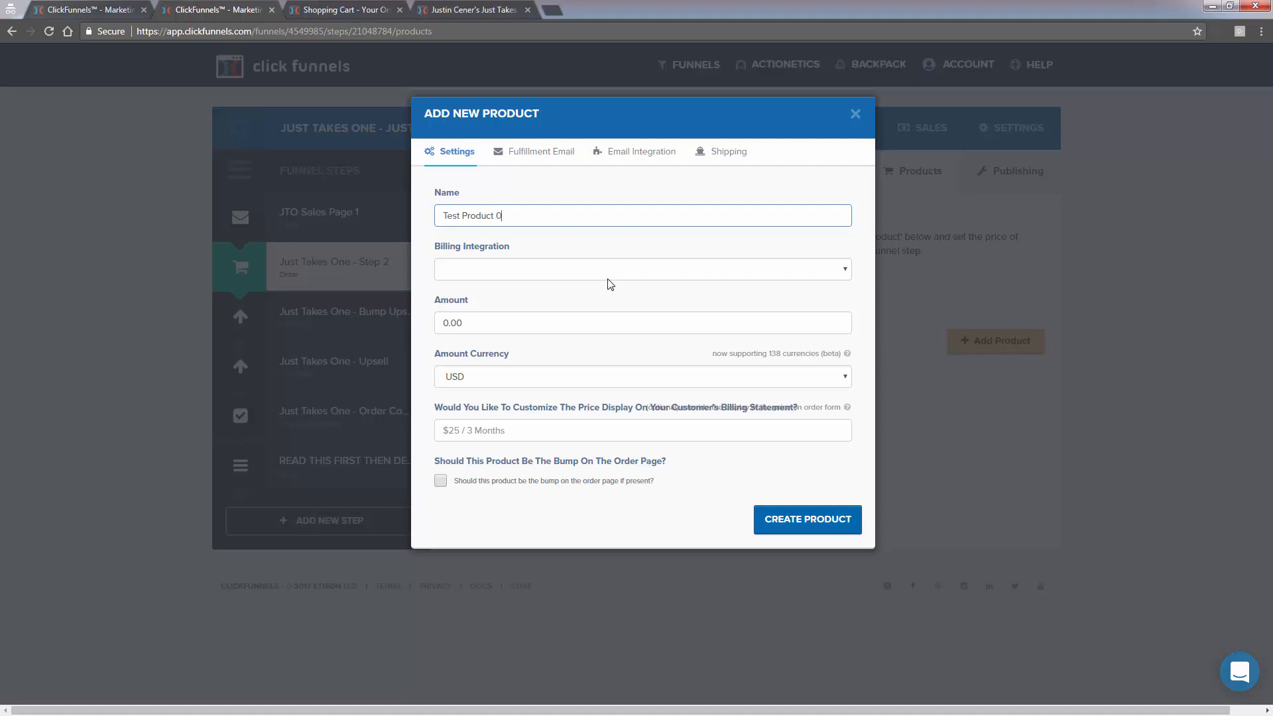
text(y 1)
key(BackSpace)
text(2)
key(BackSpace)
triple_click(533, 208)
- Set the product's billing integration to Infusionsoft and its amount to 10.00
click(540, 269)
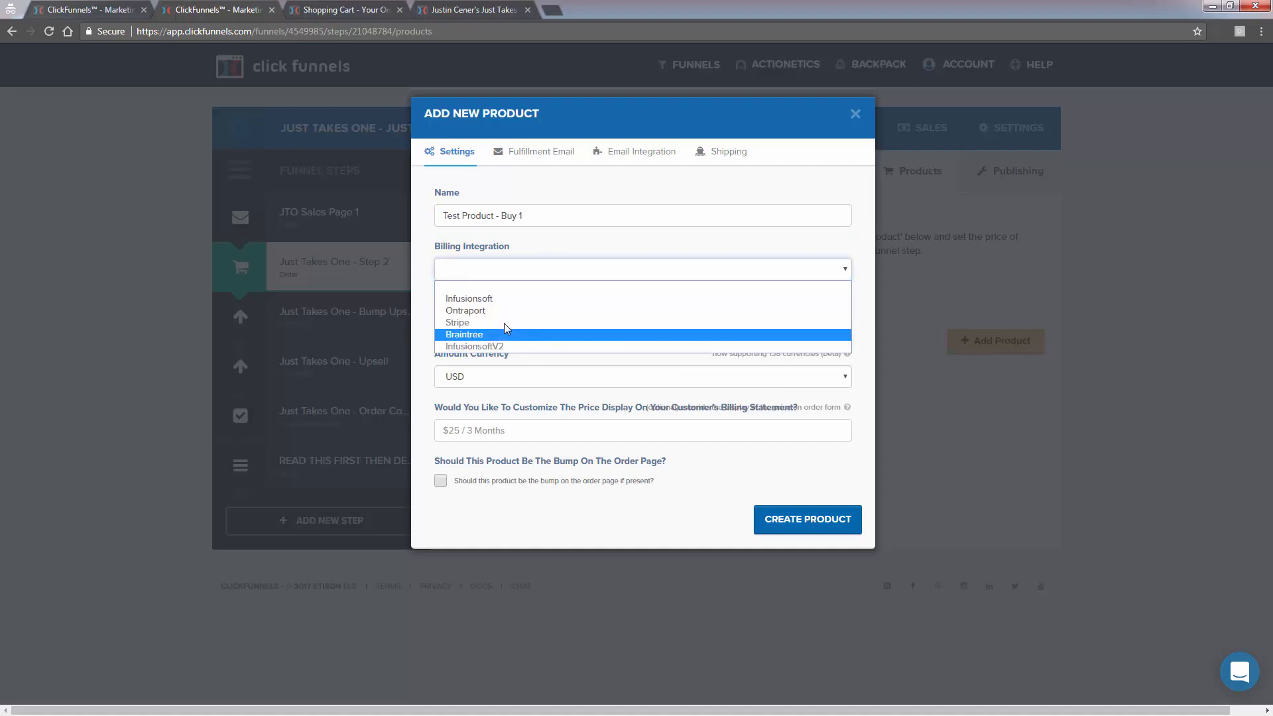
click(502, 297)
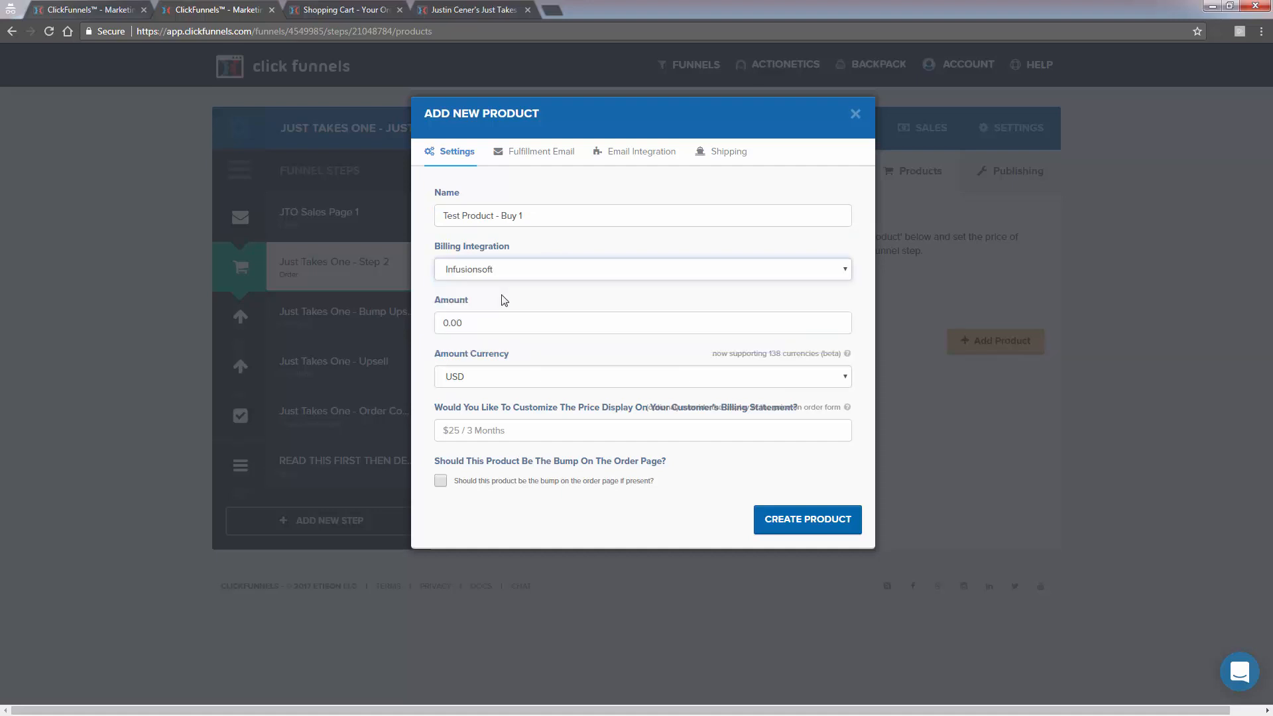
click(569, 270)
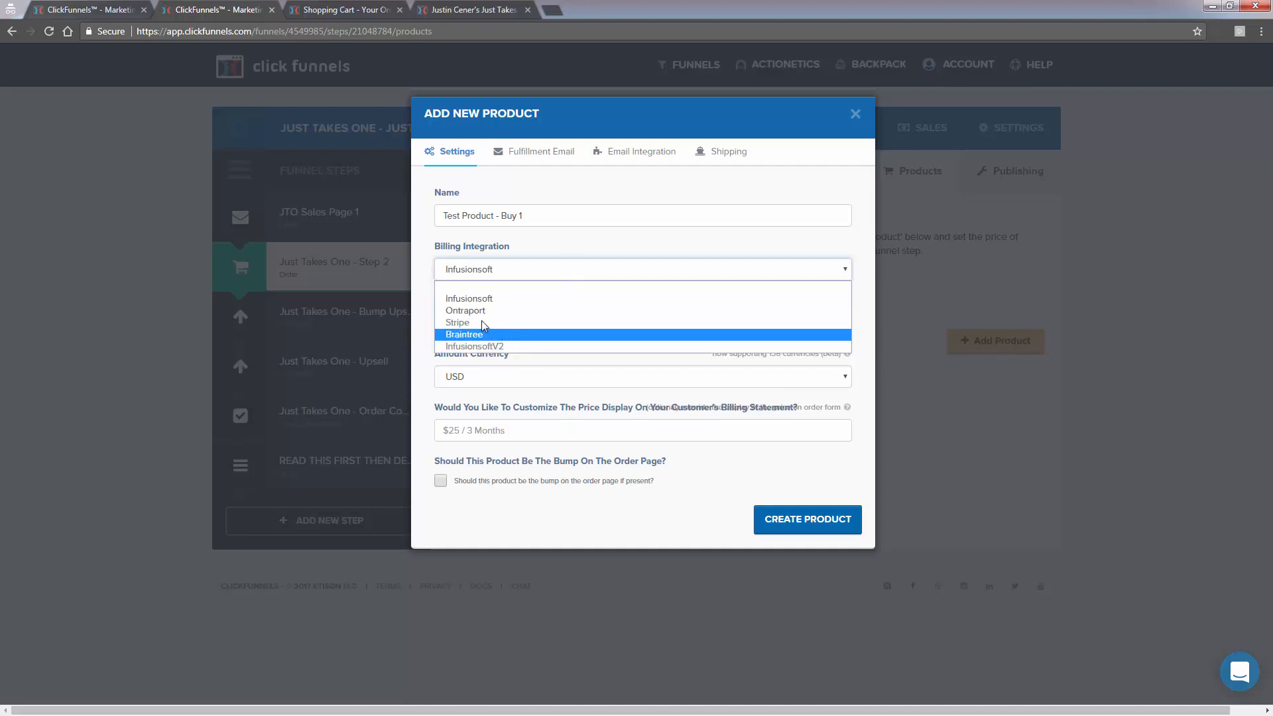
click(483, 298)
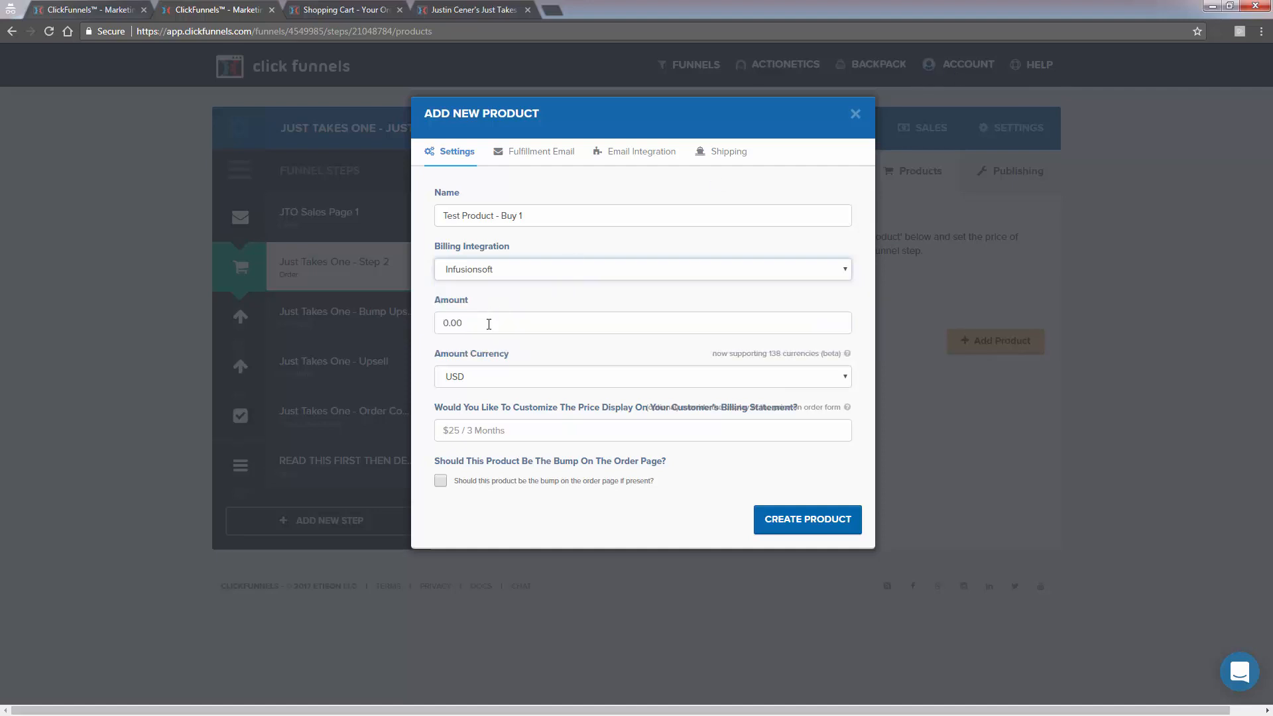
click(489, 323)
text(10.00)
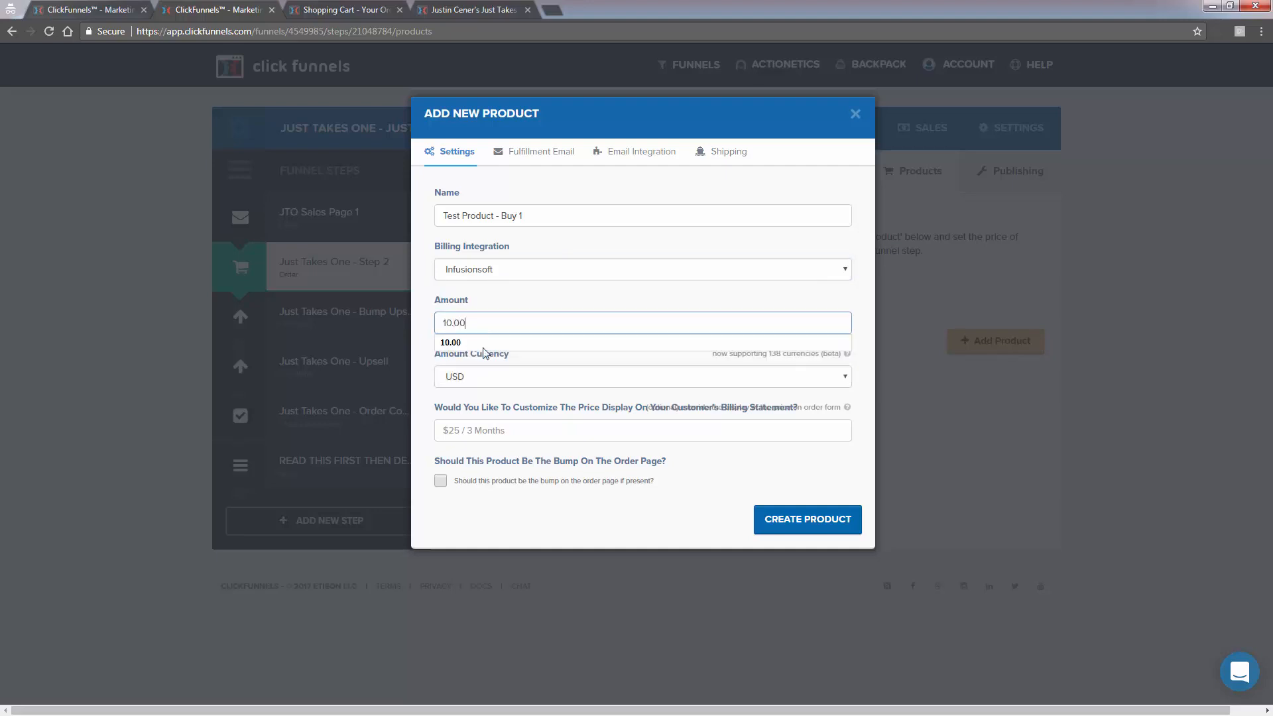
click(422, 367)
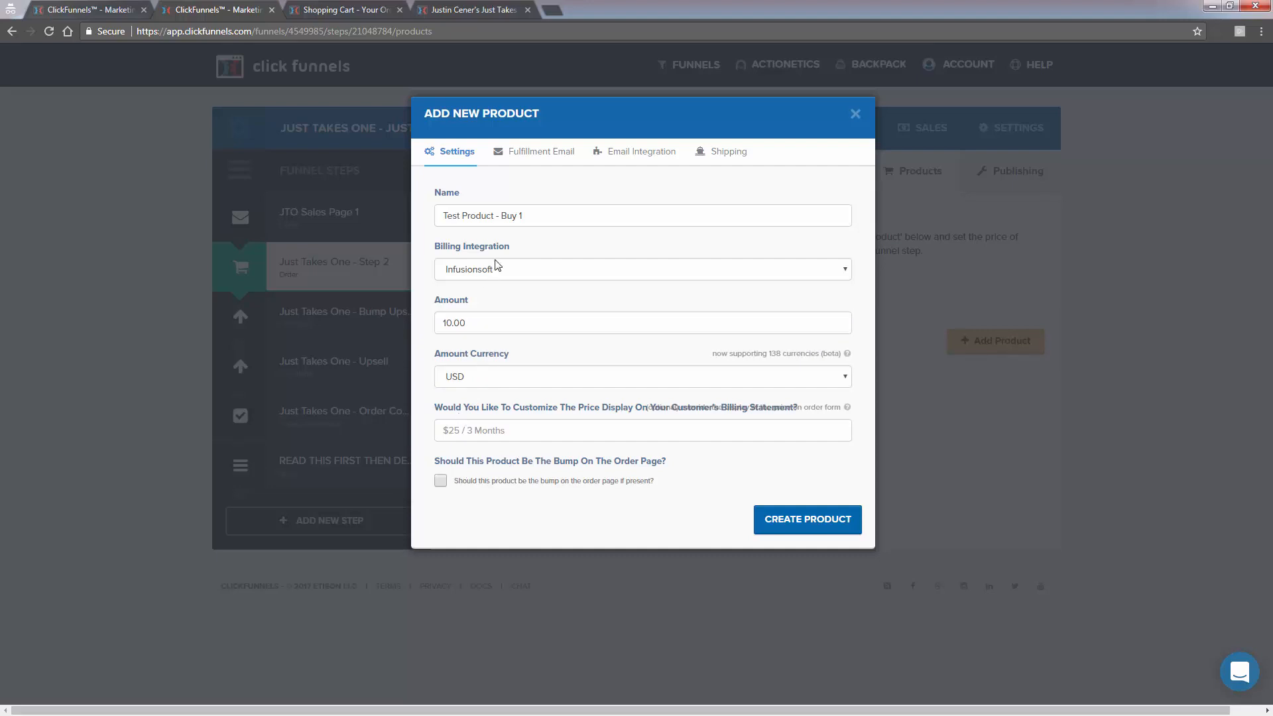
- Set the fulfillment email subject to "Order Confirmation: Example Product Name Here"
click(553, 159)
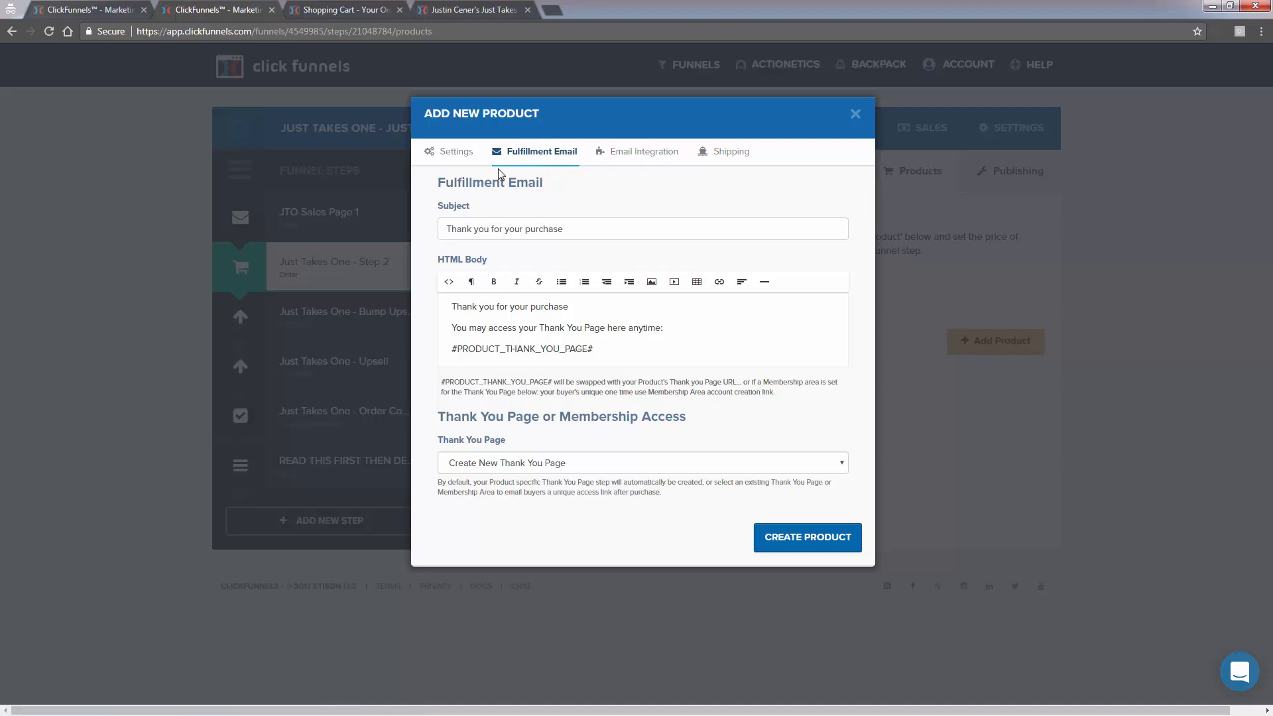
triple_click(486, 237)
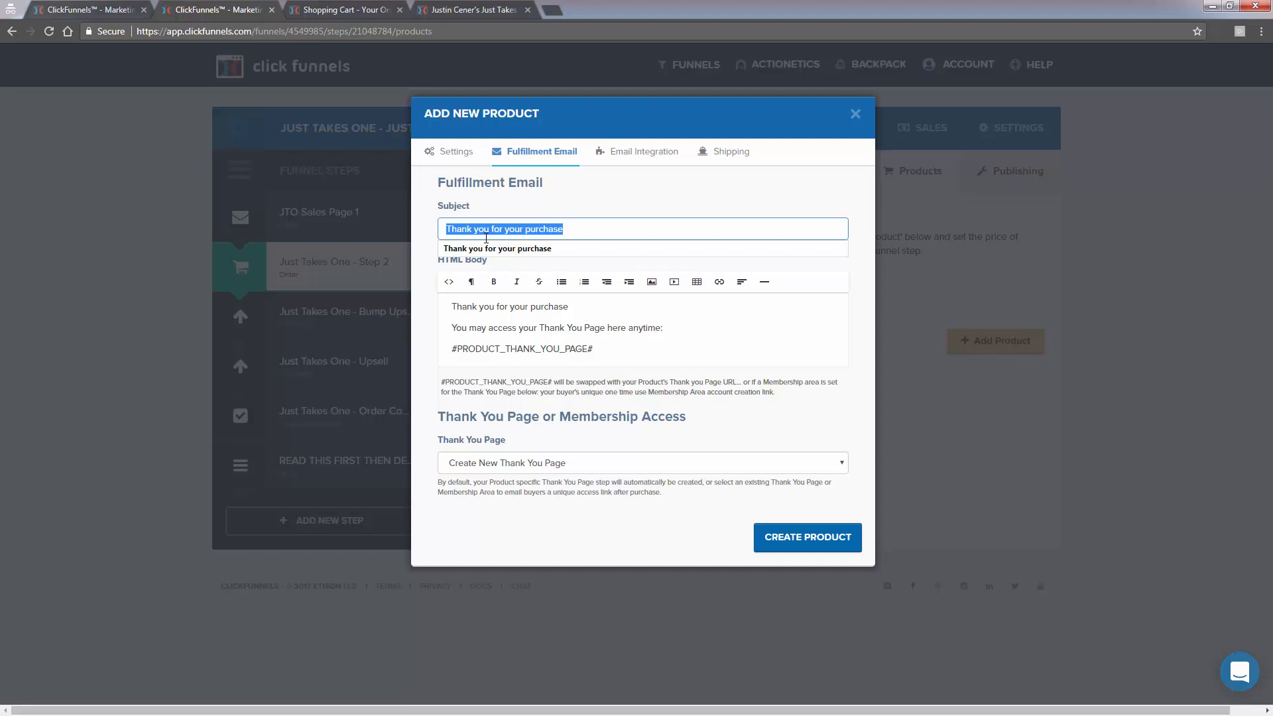
text(Order Confirmati)
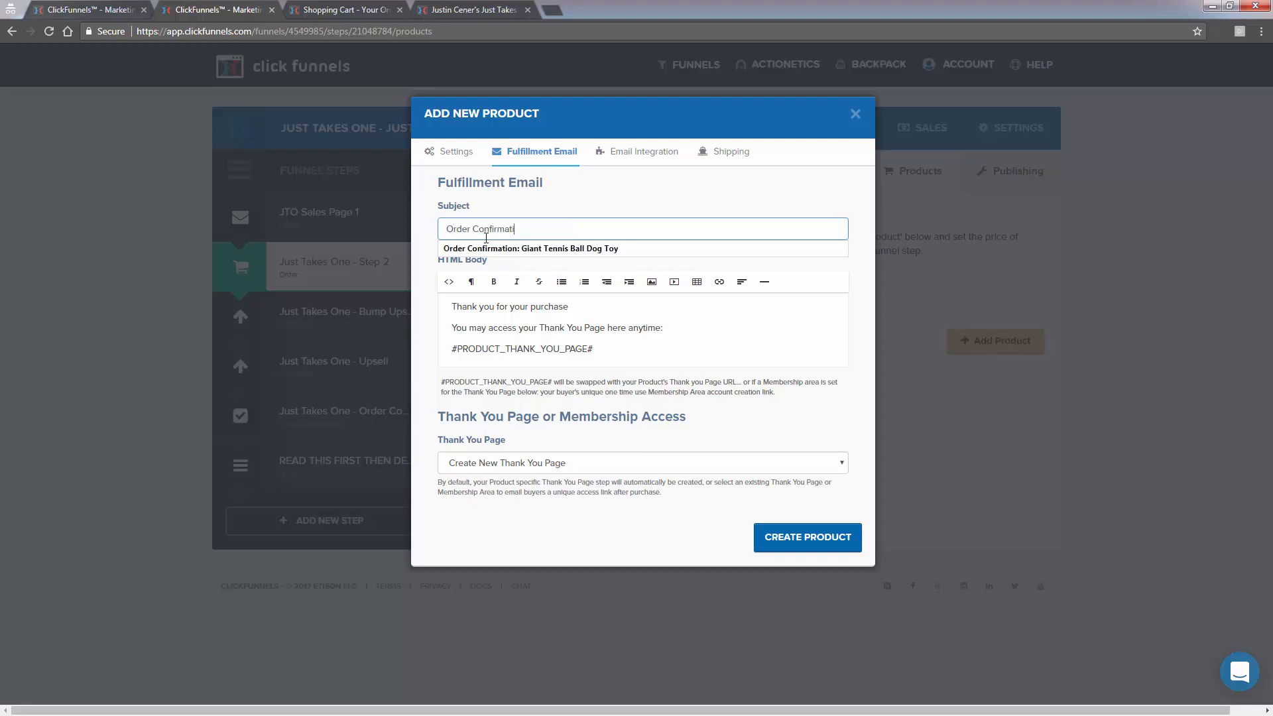
text(on: Exampl)
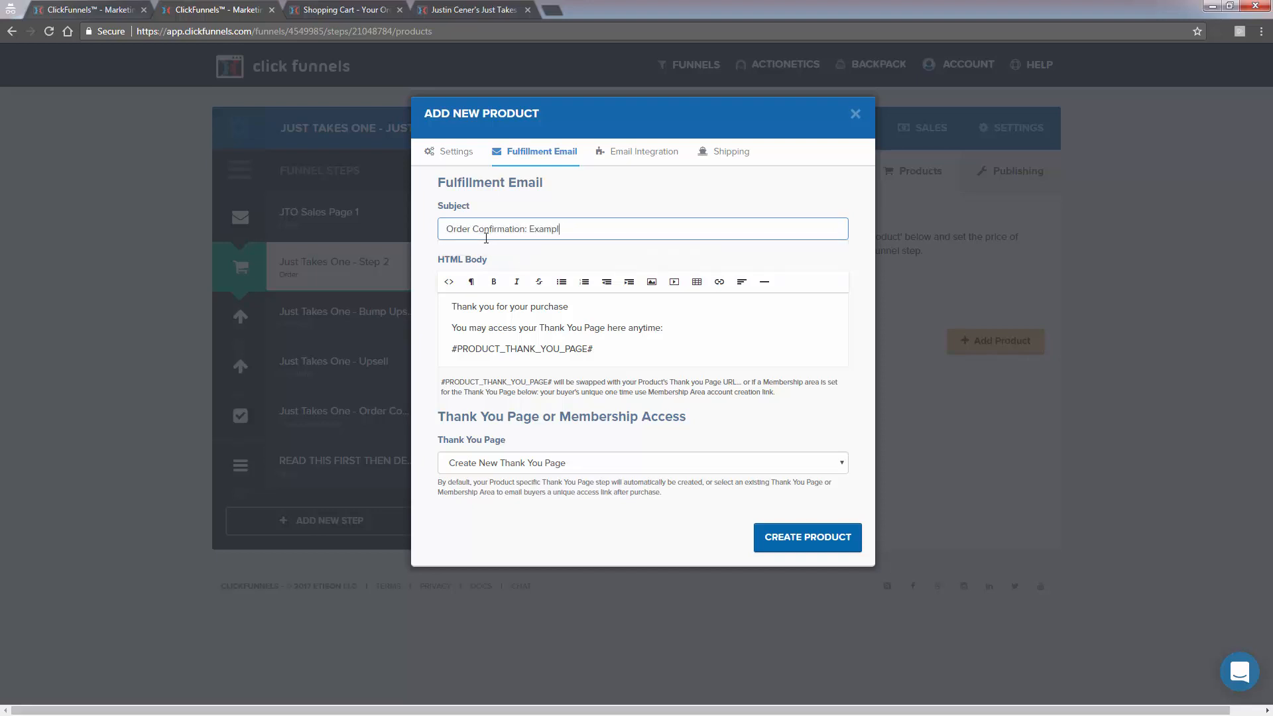
text(e Product Name Here)
- Replace the fulfillment email body with a confirmation message beginning "Your order is confirmed - congratulations!" and asking customers to allow 10-15 days for delivery
click(567, 327)
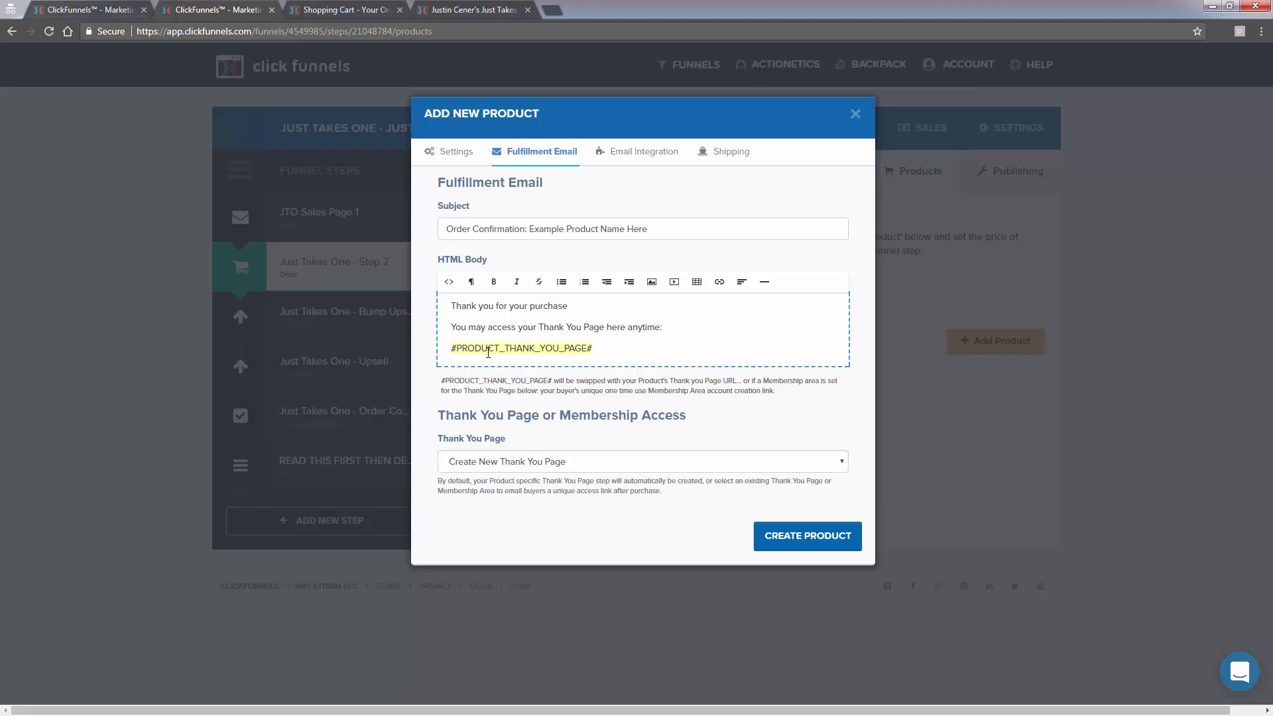
key(BackSpace)
key(BackSpace)
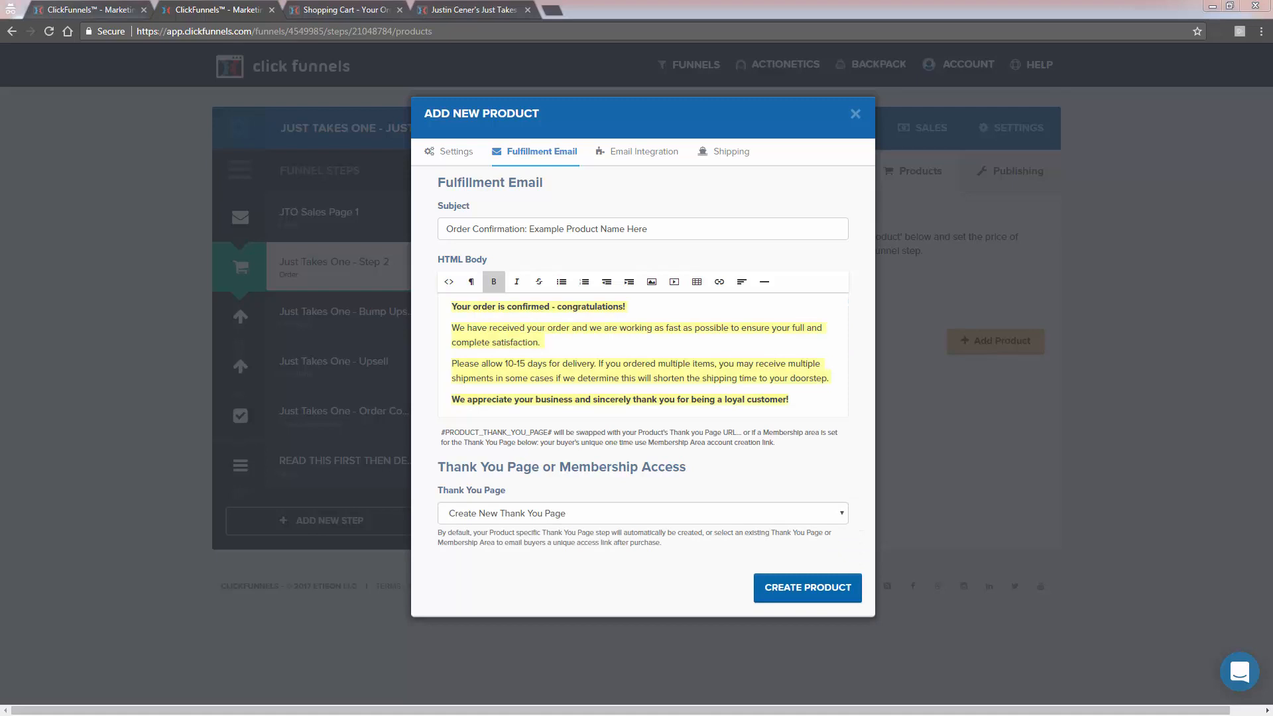
click(524, 396)
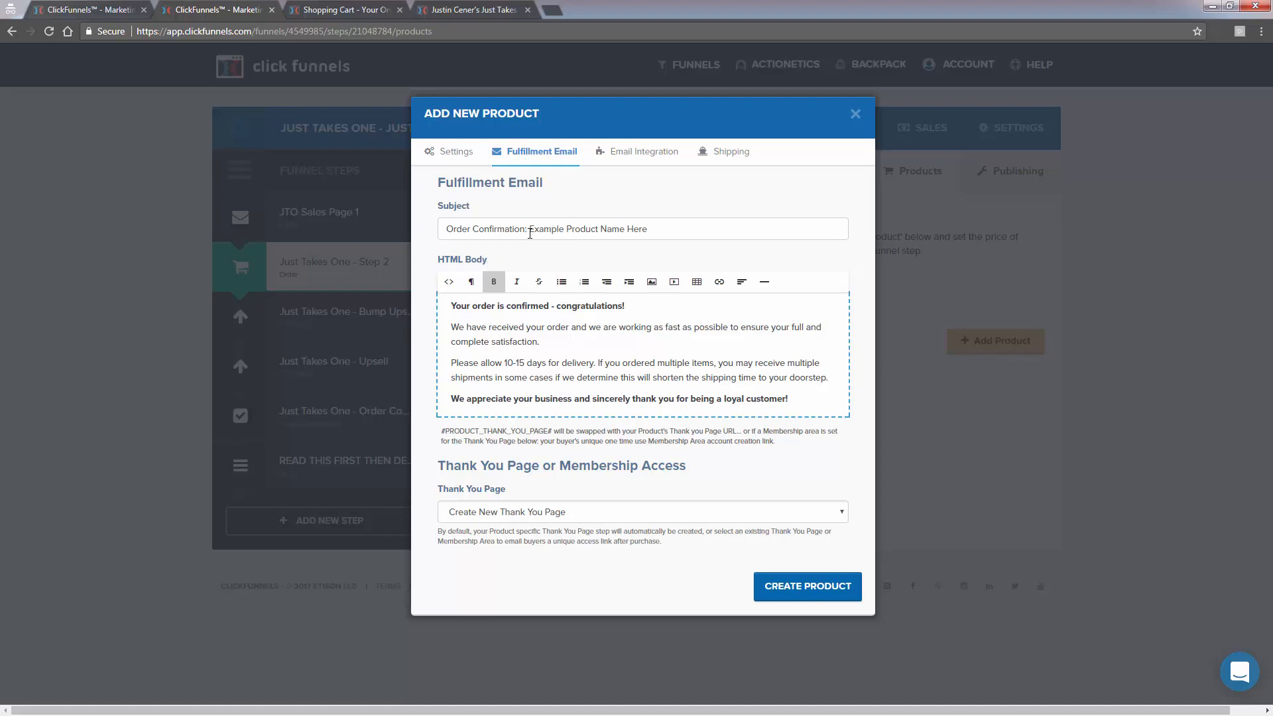
drag(530, 229, 694, 262)
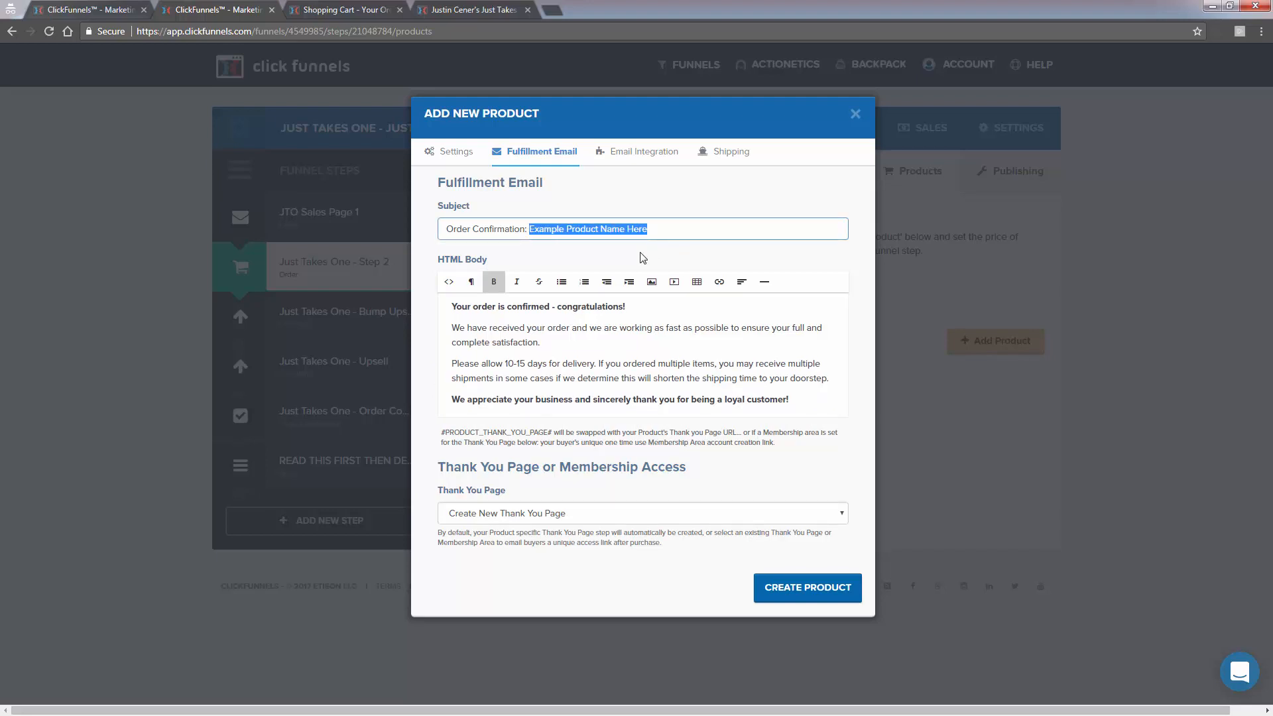
click(578, 362)
double_click(581, 359)
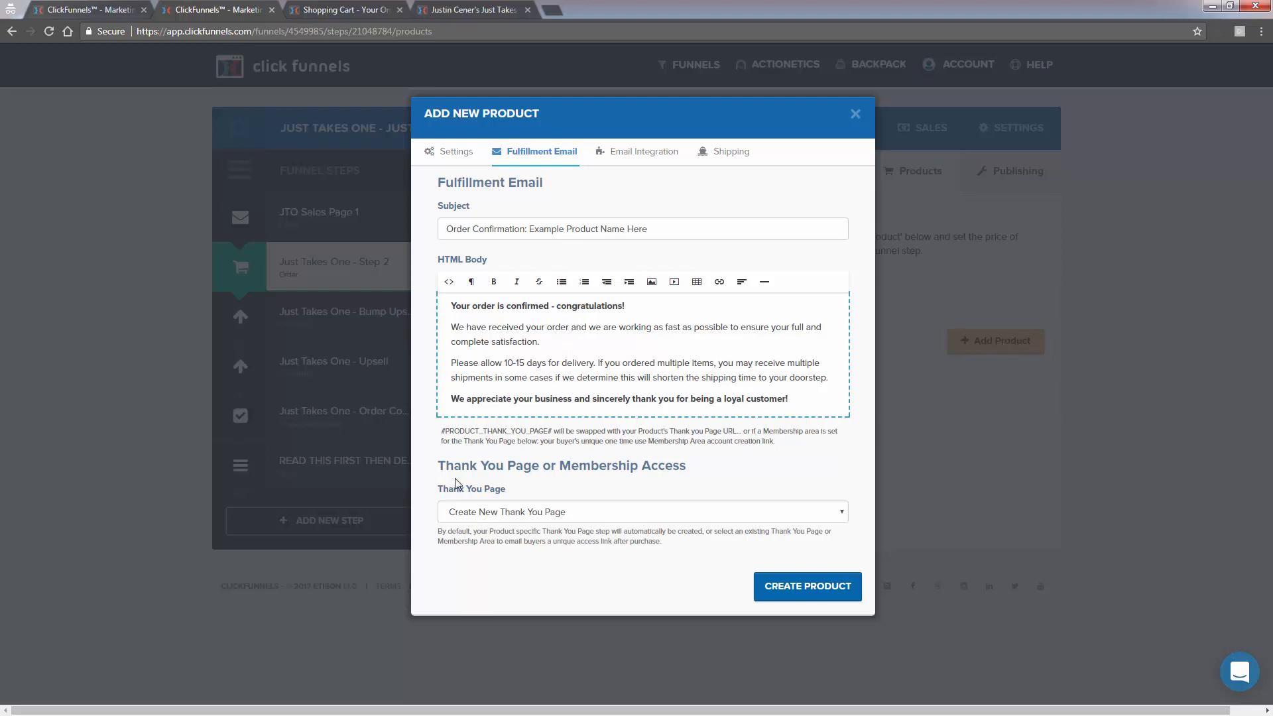
- Examine the Thank You Page choices for the product and the note about the #PRODUCT_THANK_YOU_PAGE# placeholder
click(529, 514)
click(530, 514)
click(529, 514)
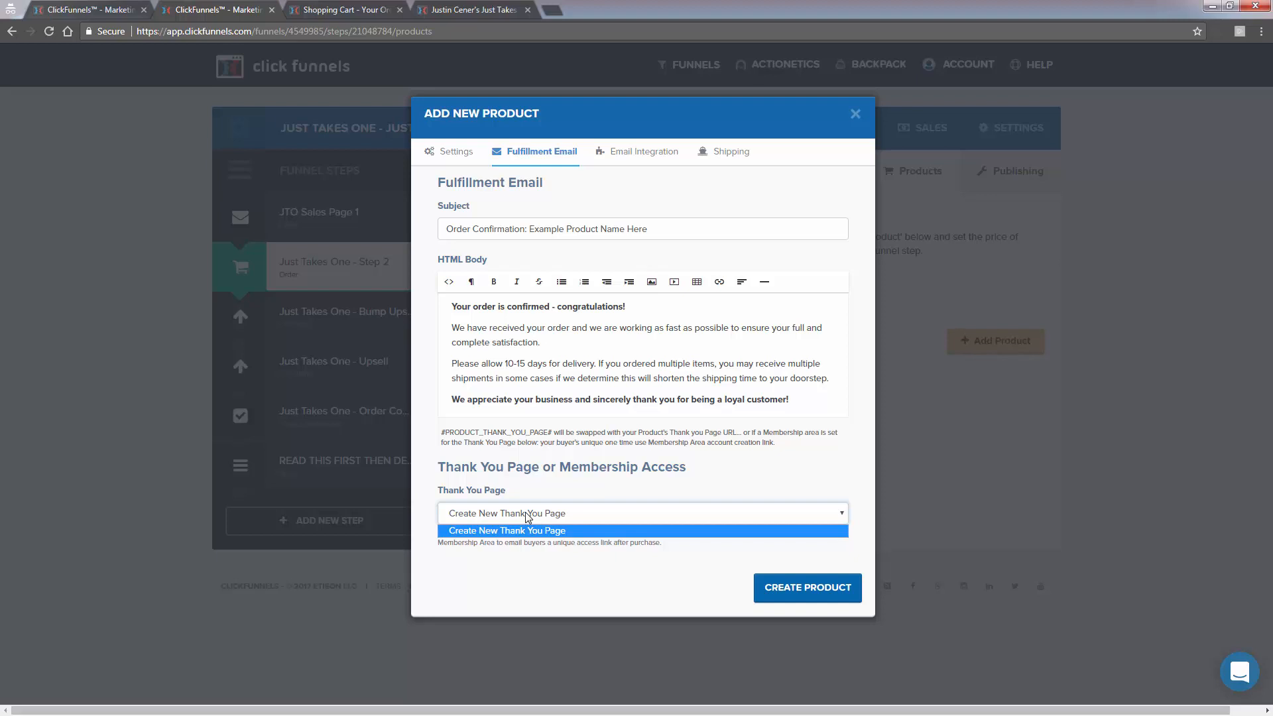
click(528, 517)
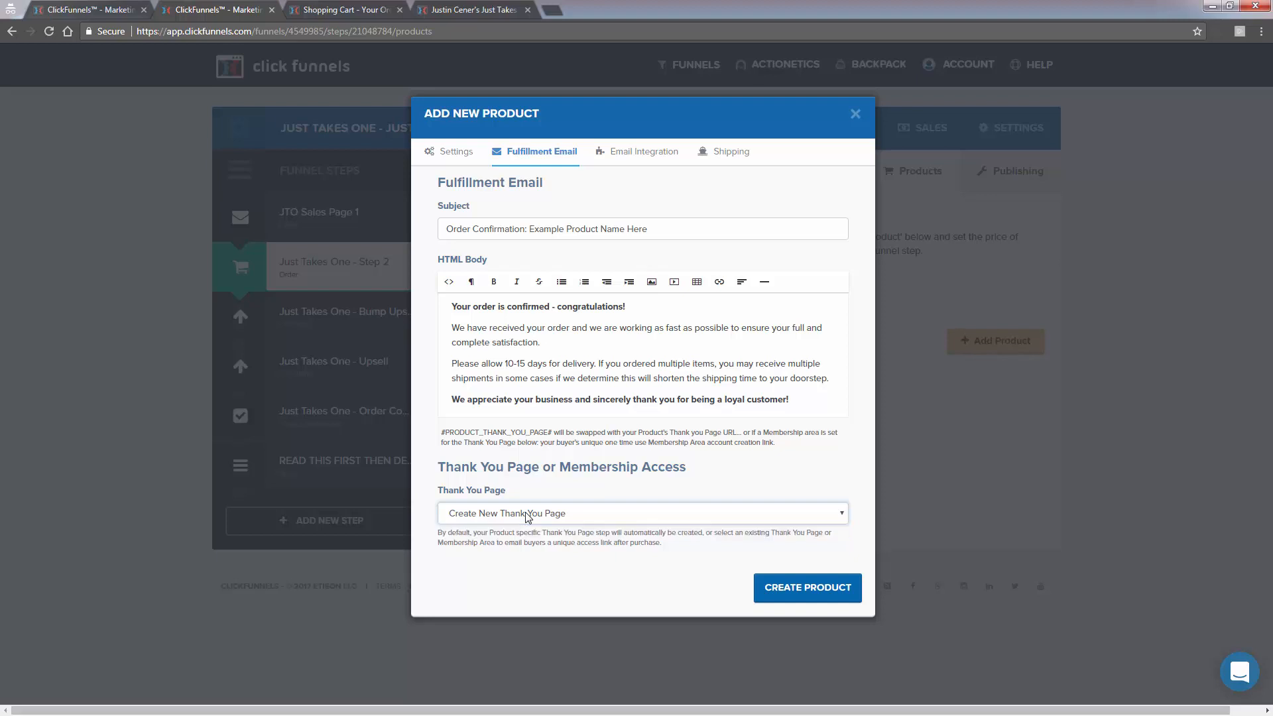
click(533, 519)
click(544, 515)
click(542, 516)
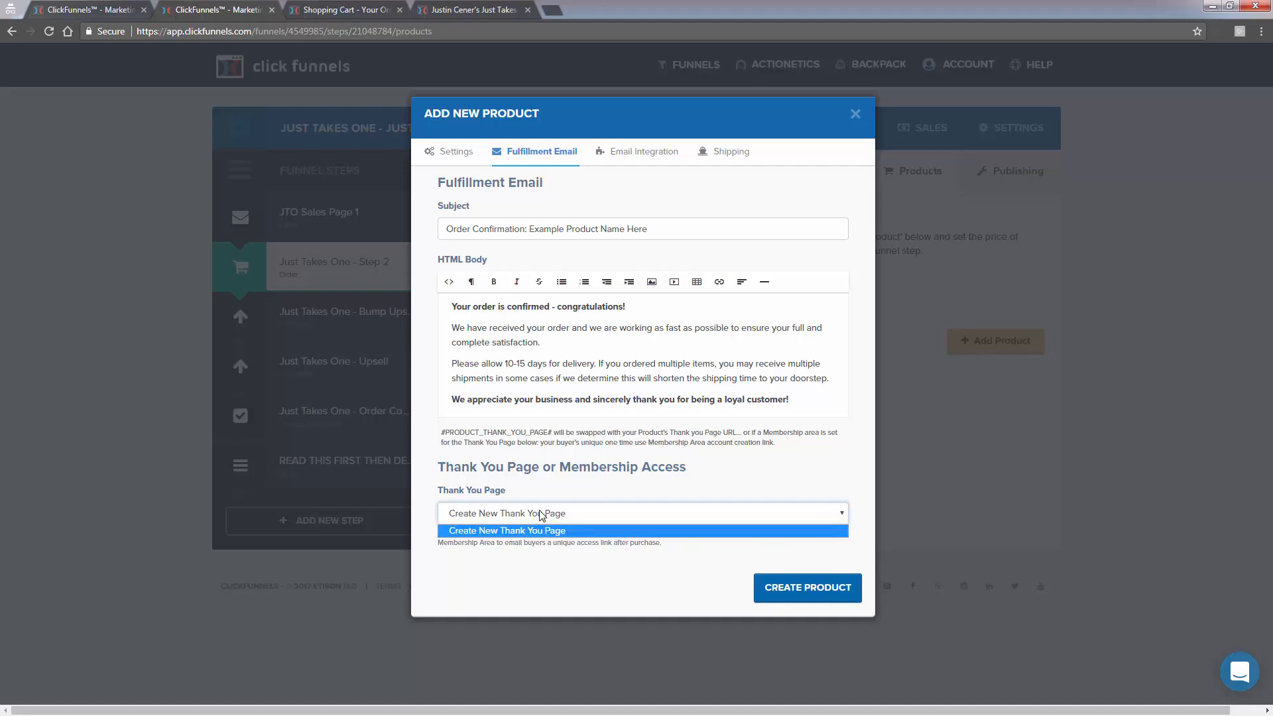
click(542, 516)
click(490, 516)
click(491, 532)
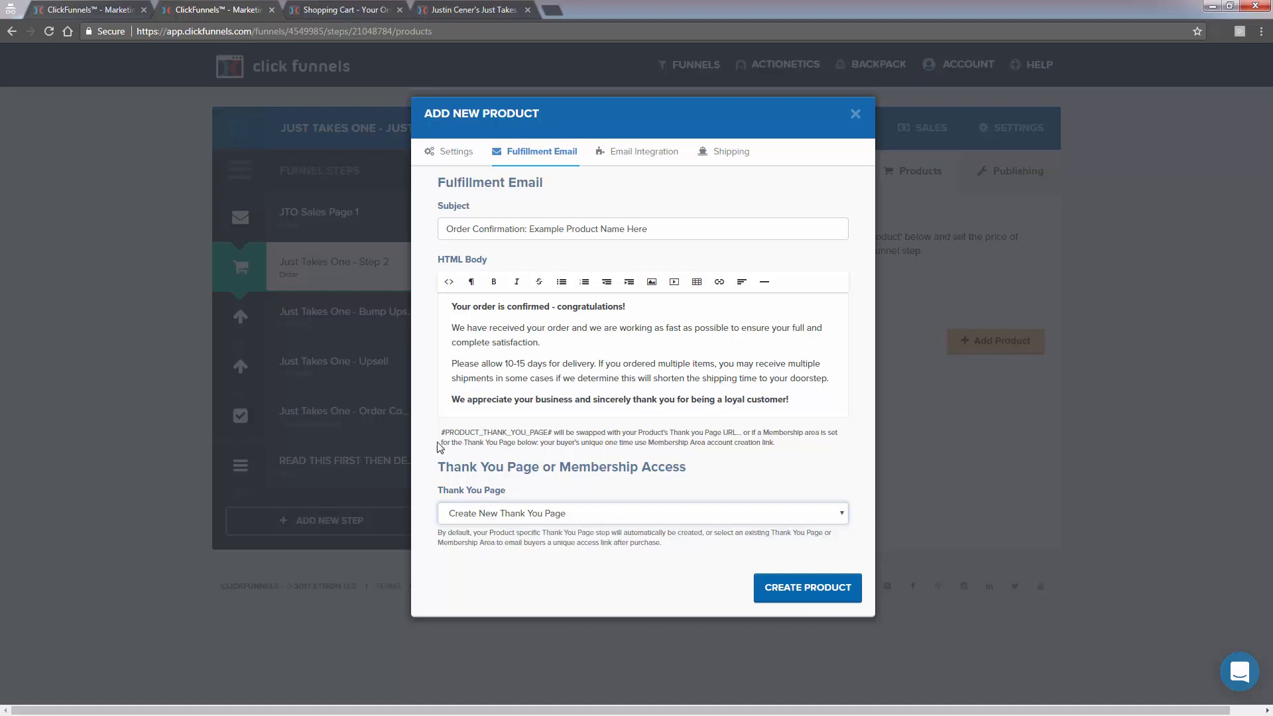
drag(440, 432, 553, 431)
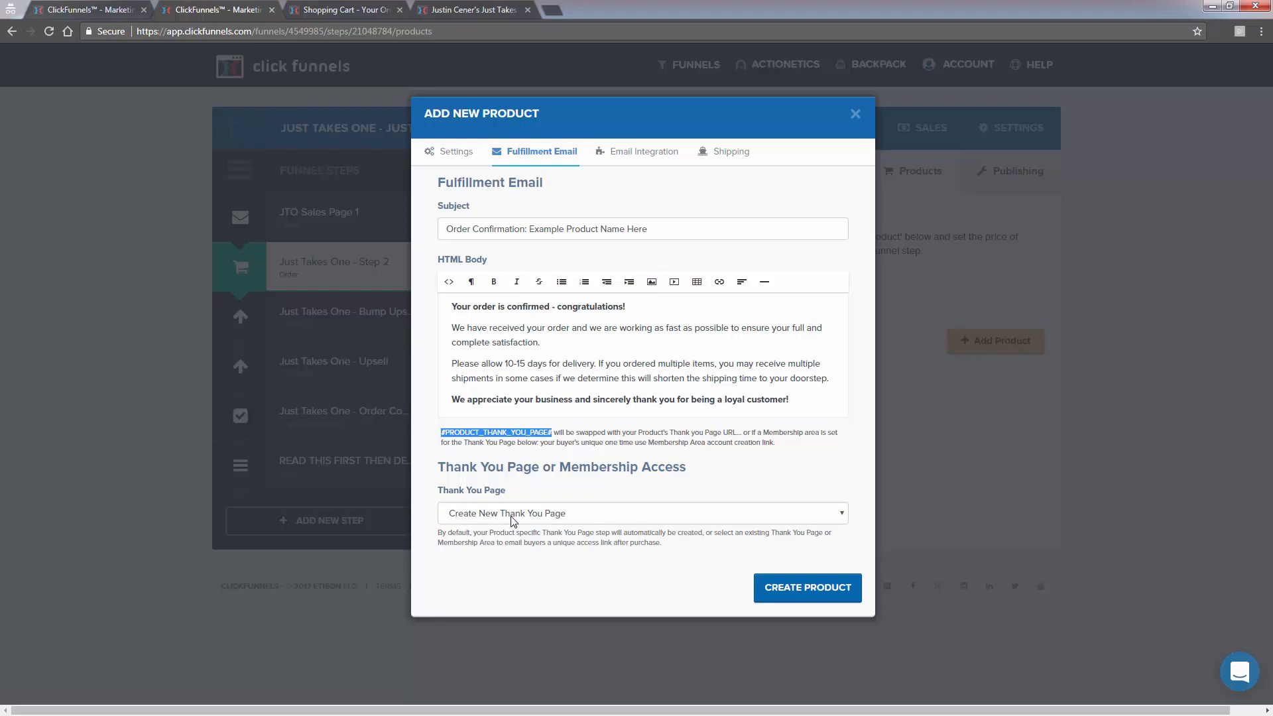
click(541, 454)
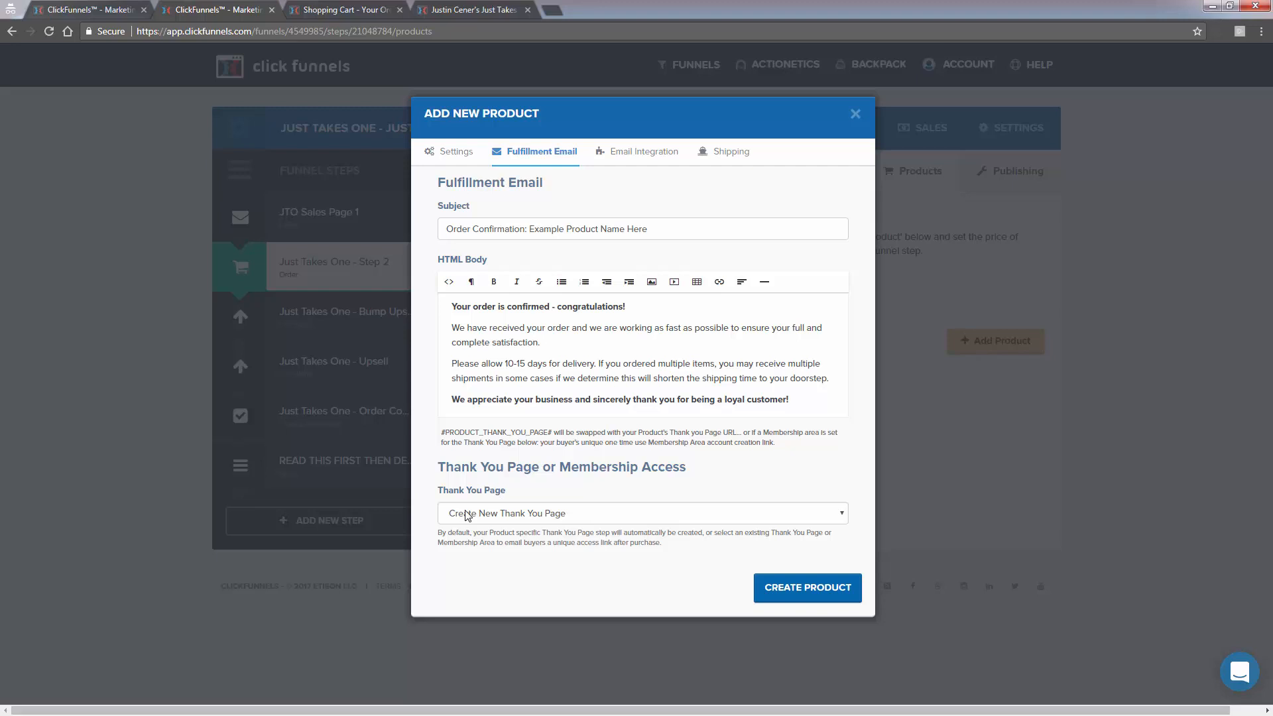
- Examine the product's email integration options: integration method, action on submit and list to add the lead to
click(633, 154)
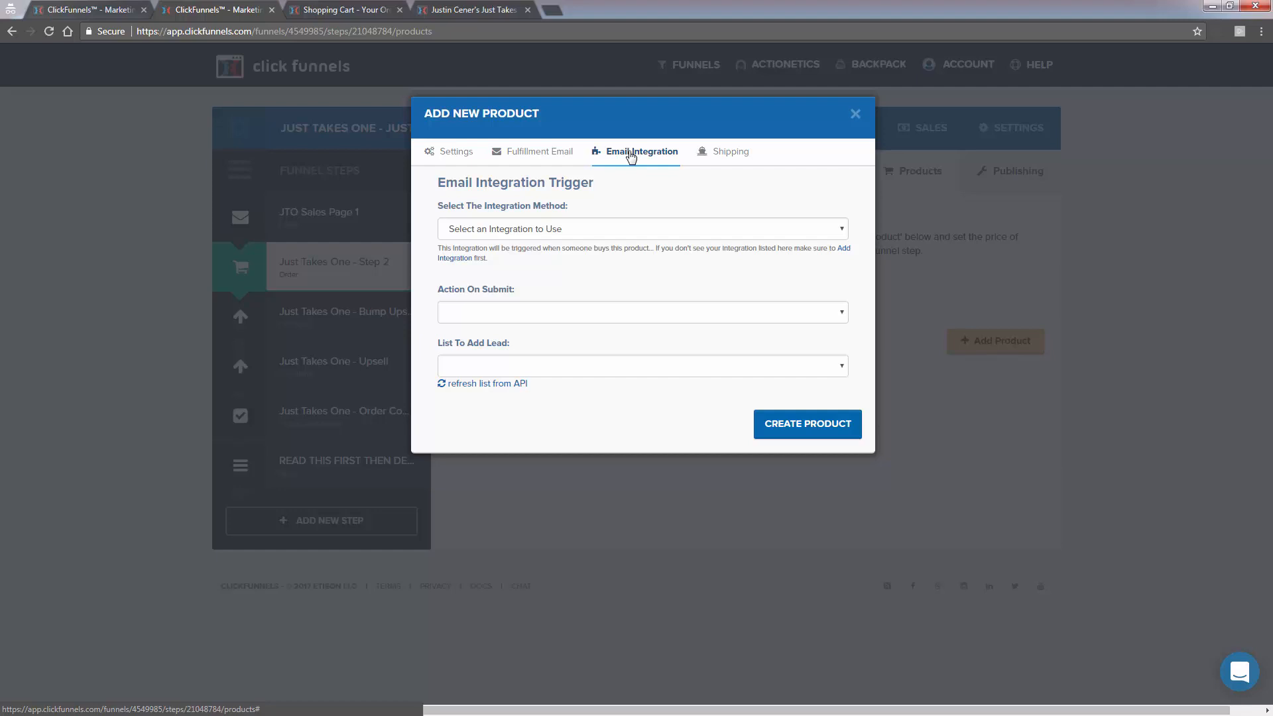
click(559, 229)
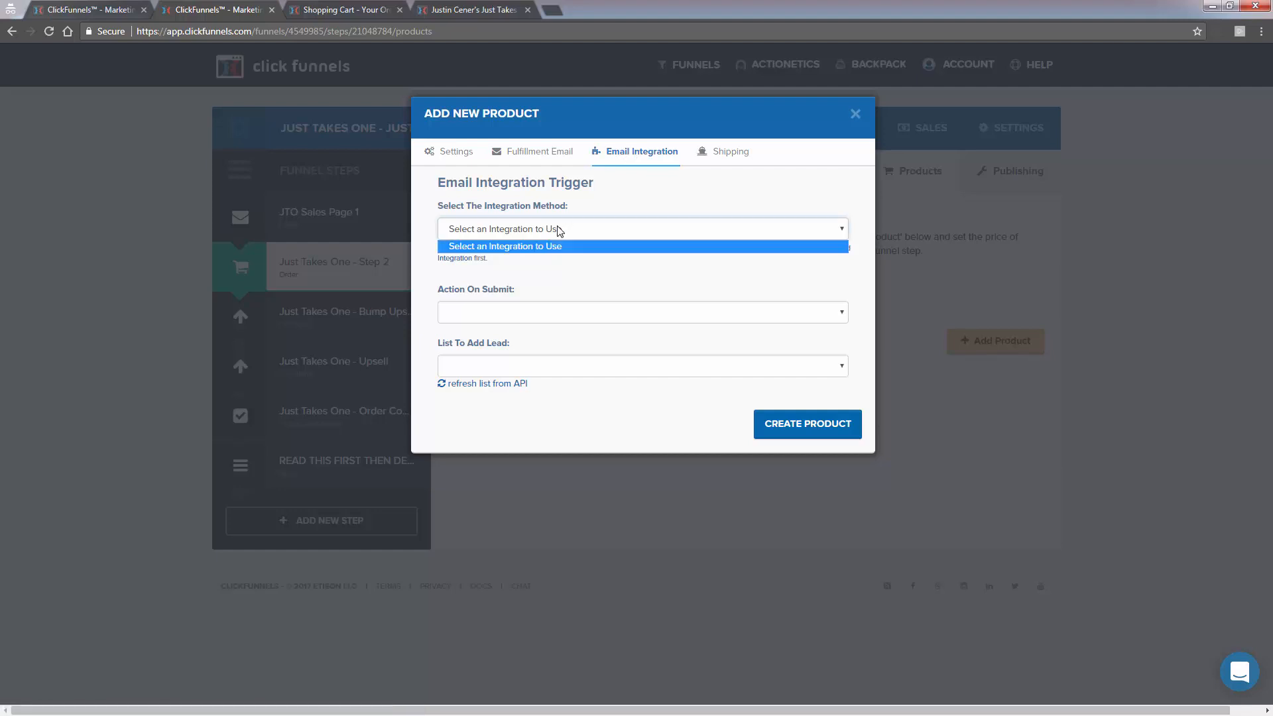
click(559, 229)
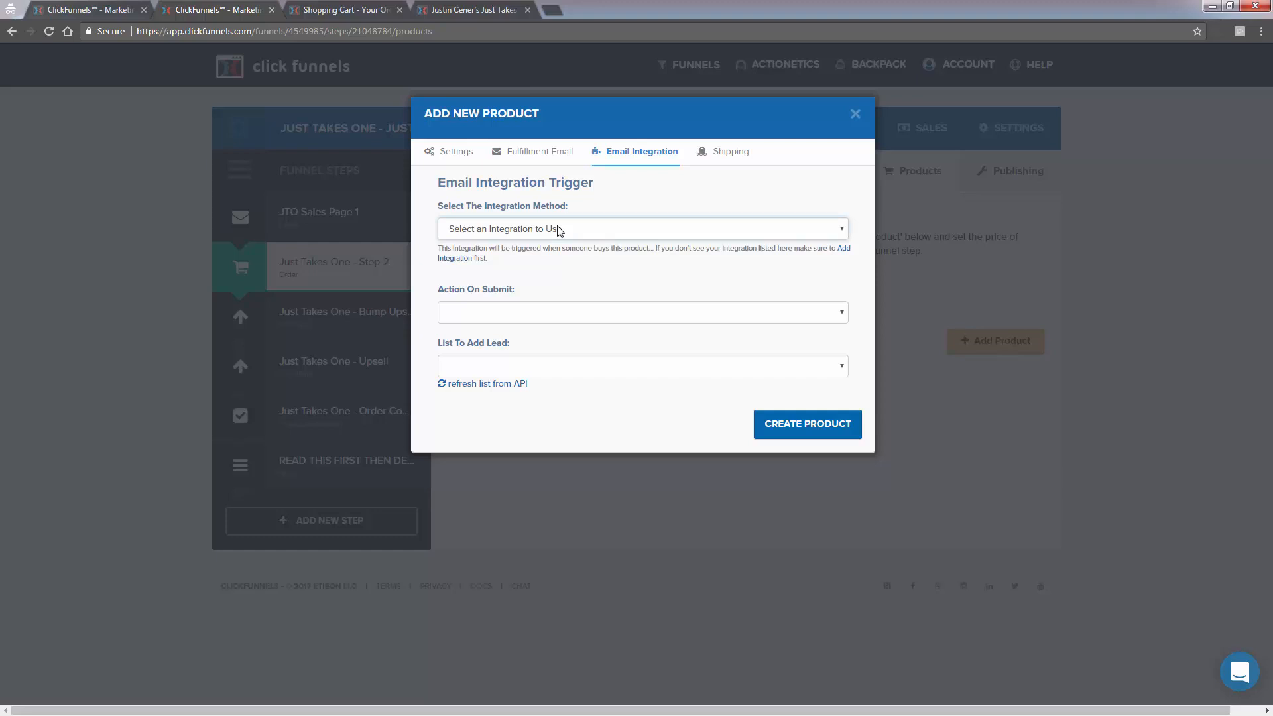
click(501, 313)
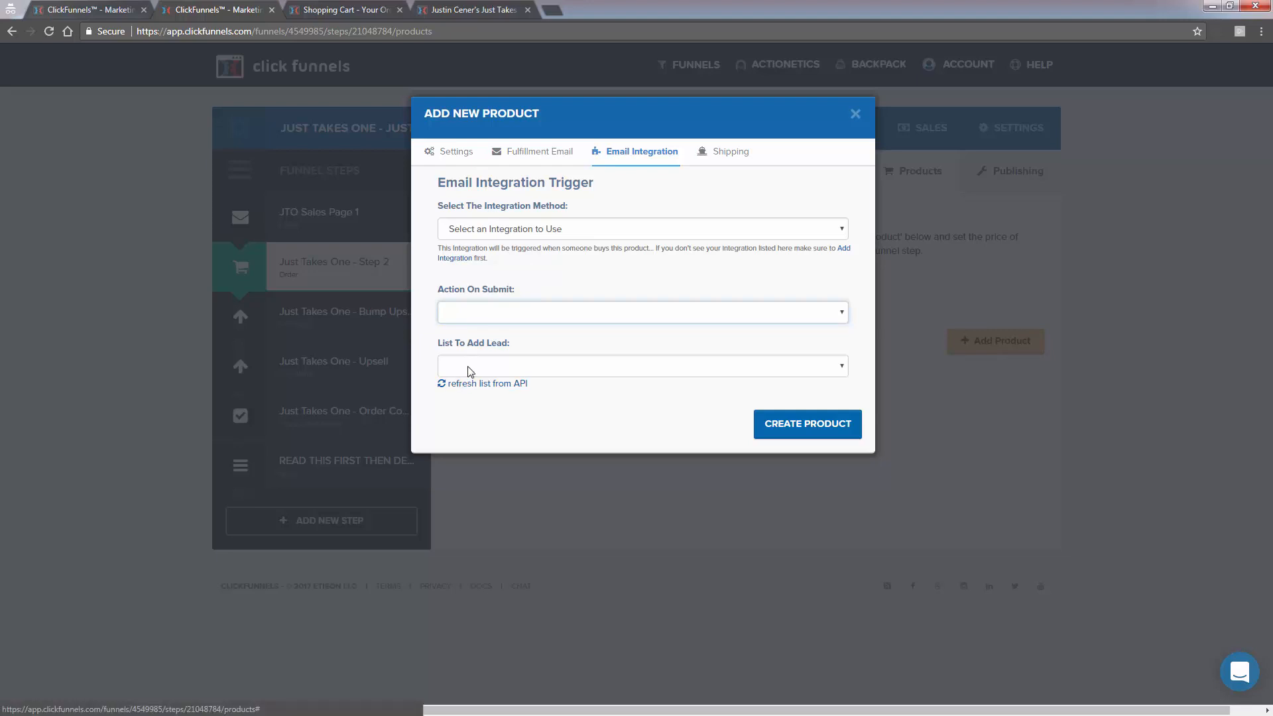
click(522, 366)
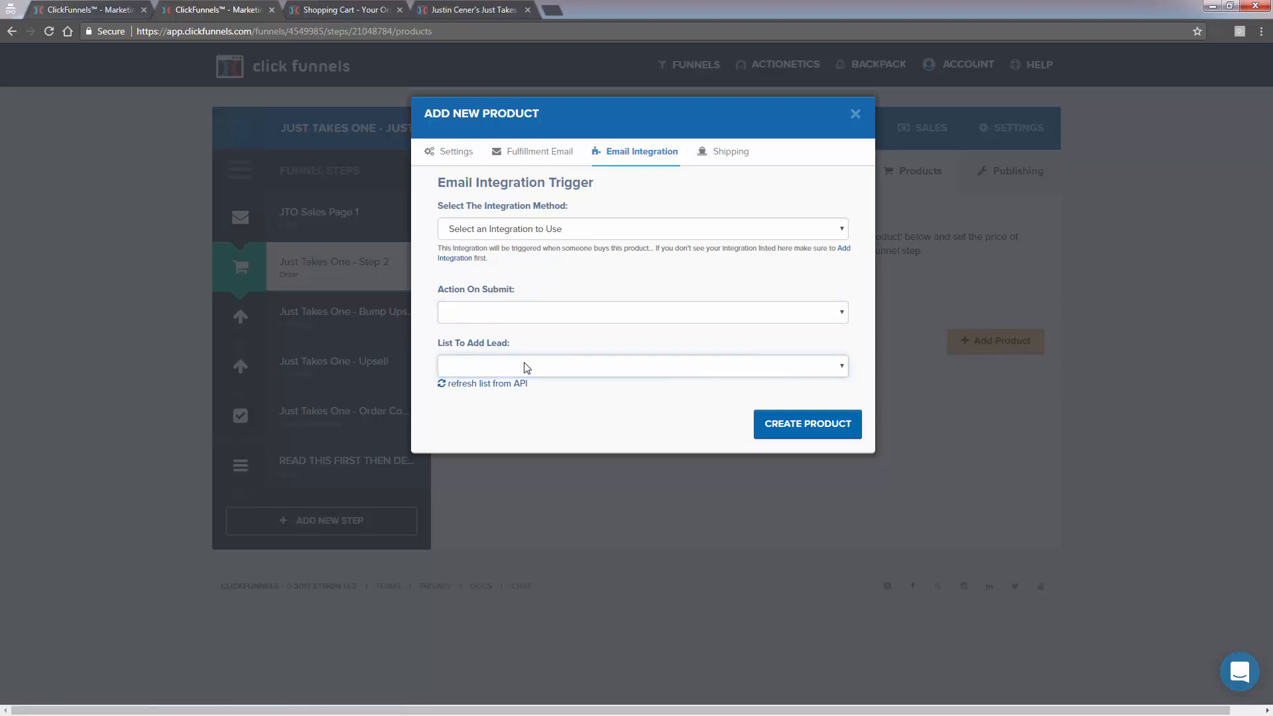
- Discard the open product form and start a new product named "Test Product 1" on the order step
click(855, 114)
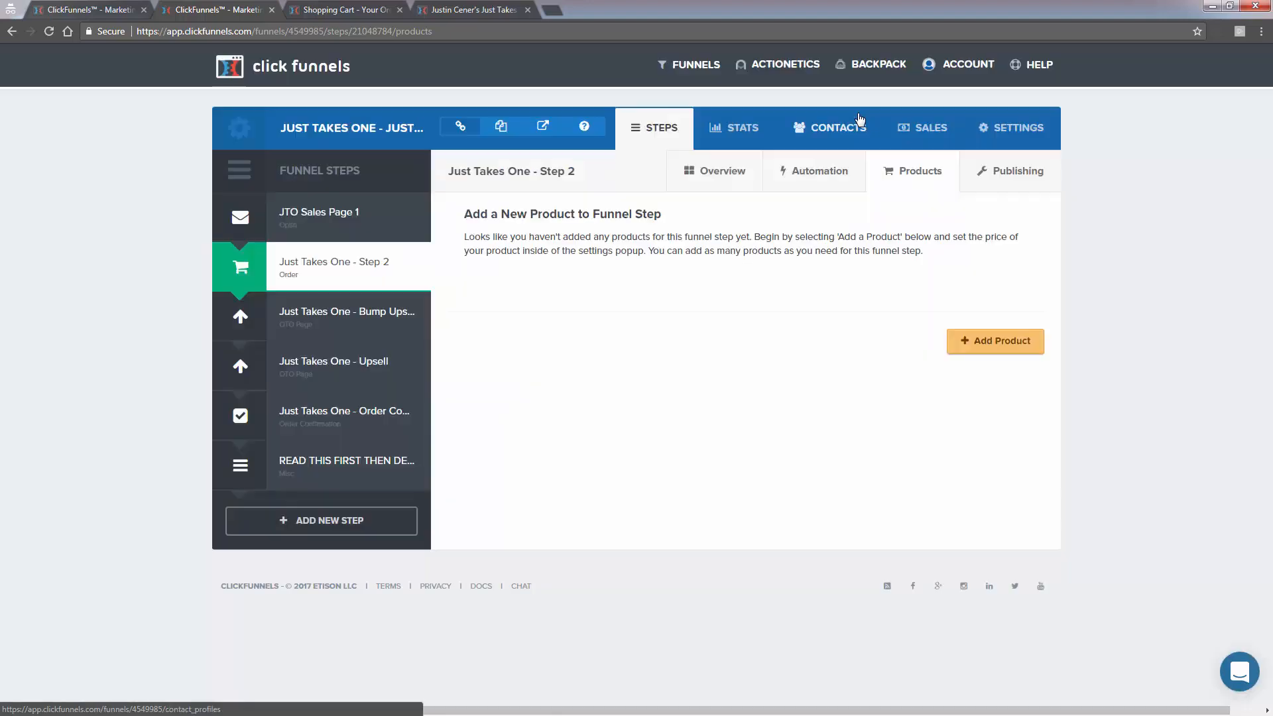
click(972, 337)
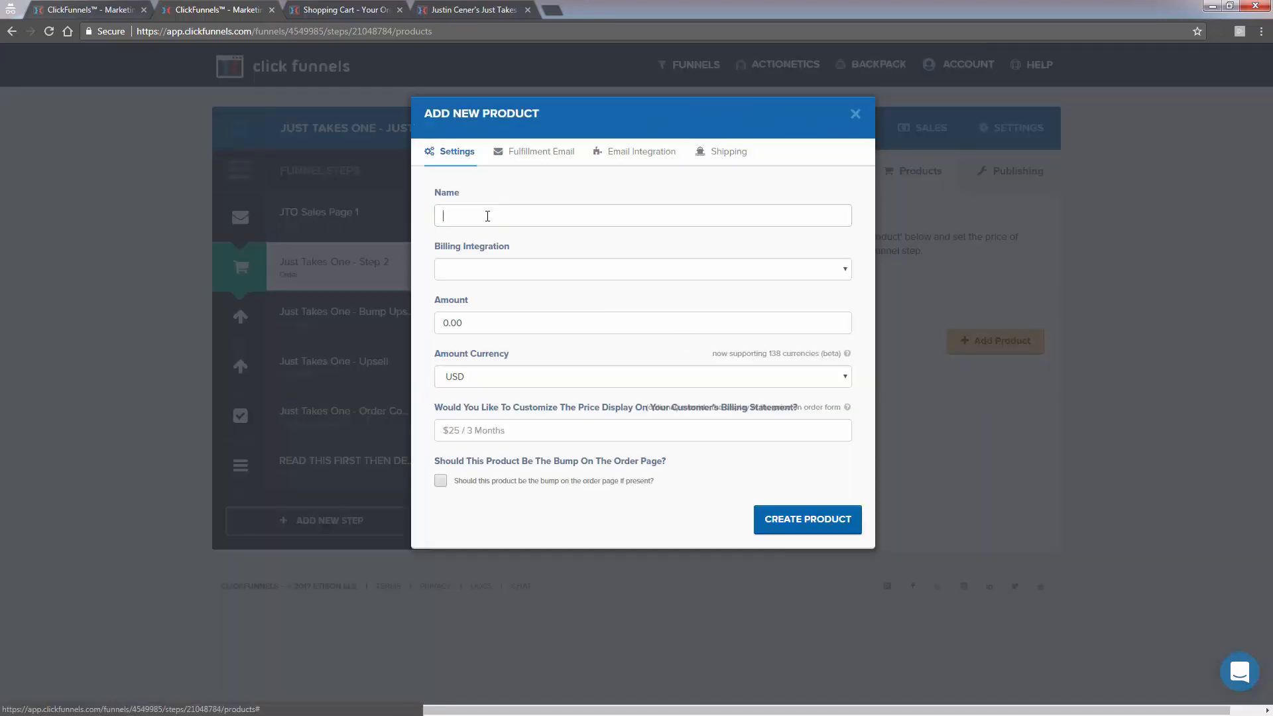
text(TE)
key(BackSpace)
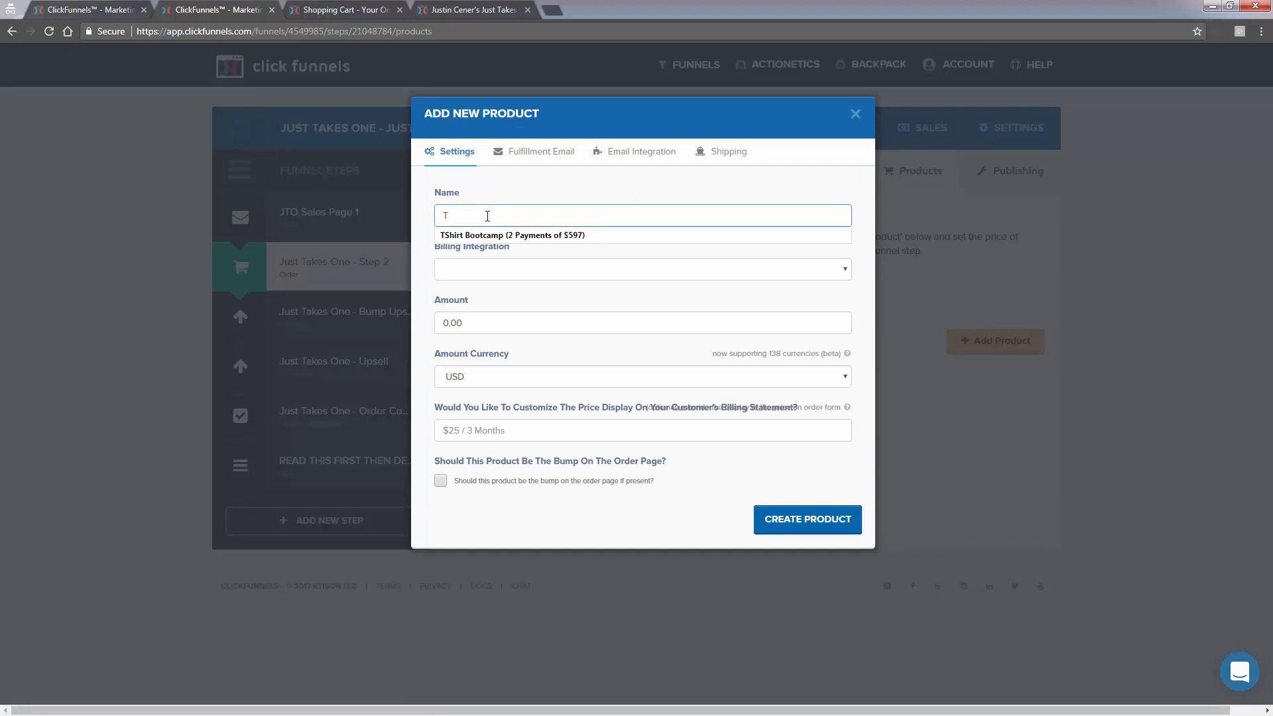
text(est Product 1)
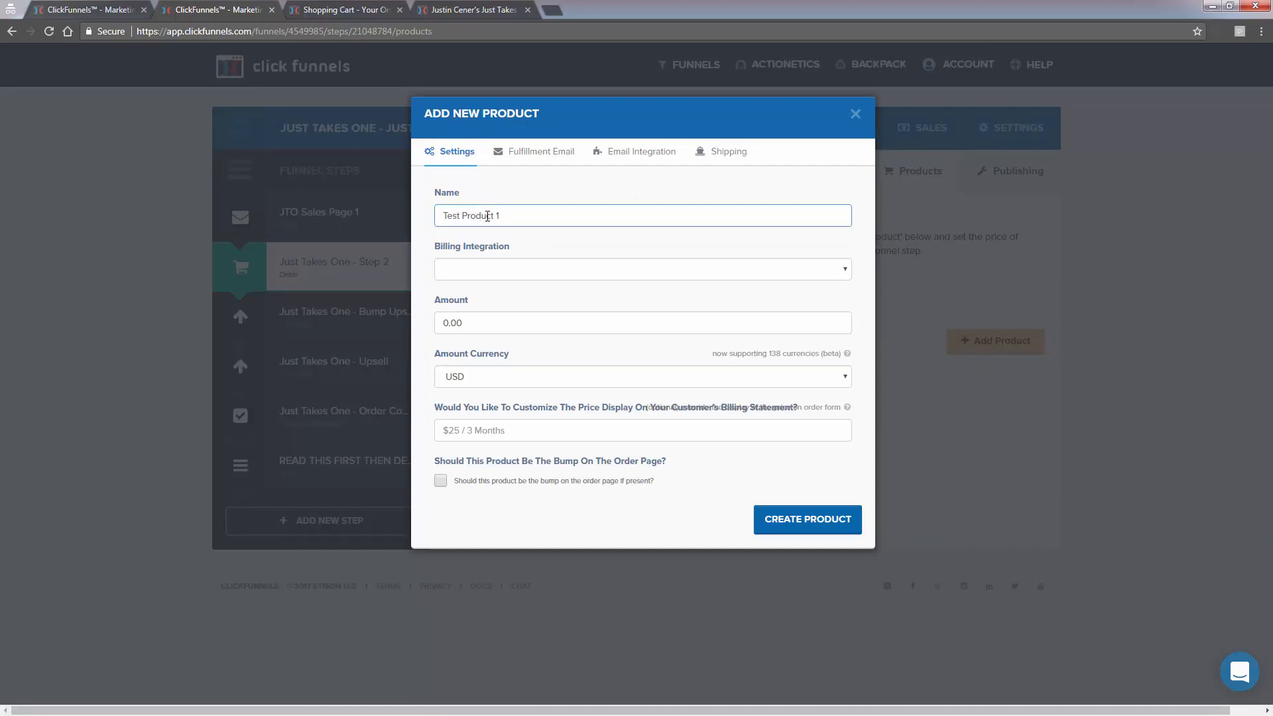
- Set the product's billing integration to Infusionsoft and its amount to 10.00, and create the product
click(461, 272)
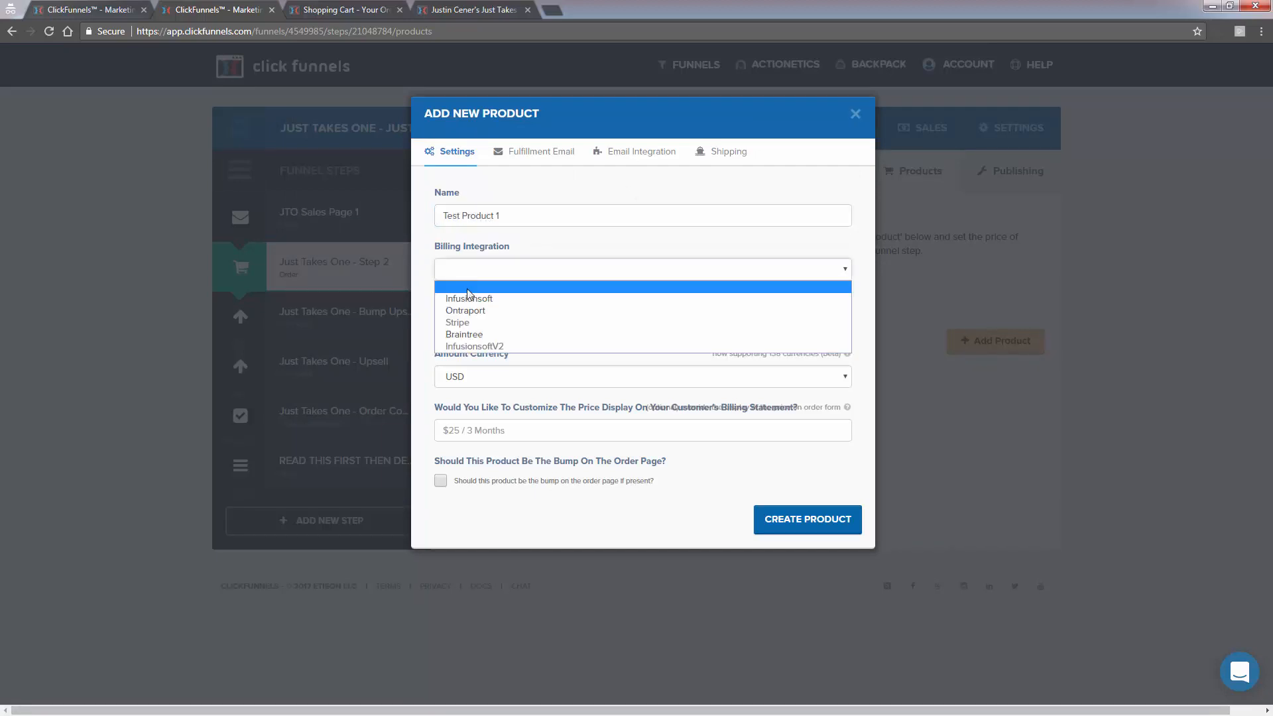
click(464, 346)
click(471, 330)
double_click(471, 330)
text(10)
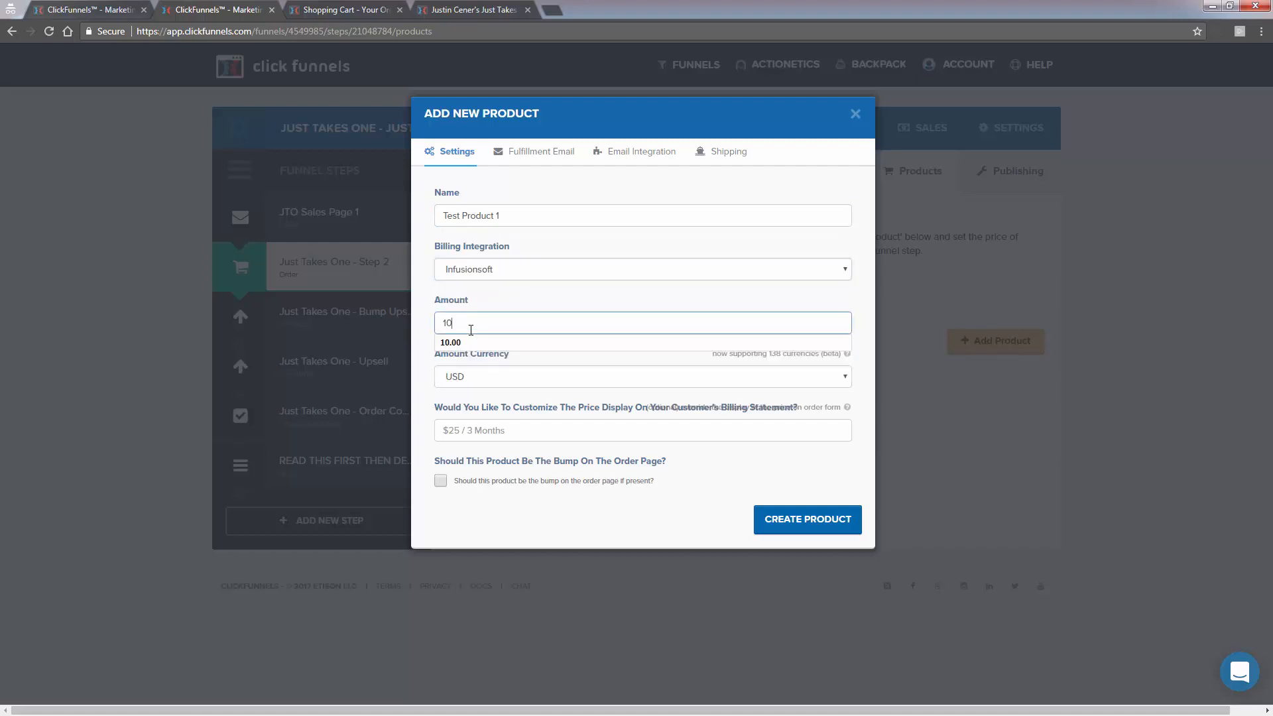
text(.00)
click(549, 152)
click(438, 160)
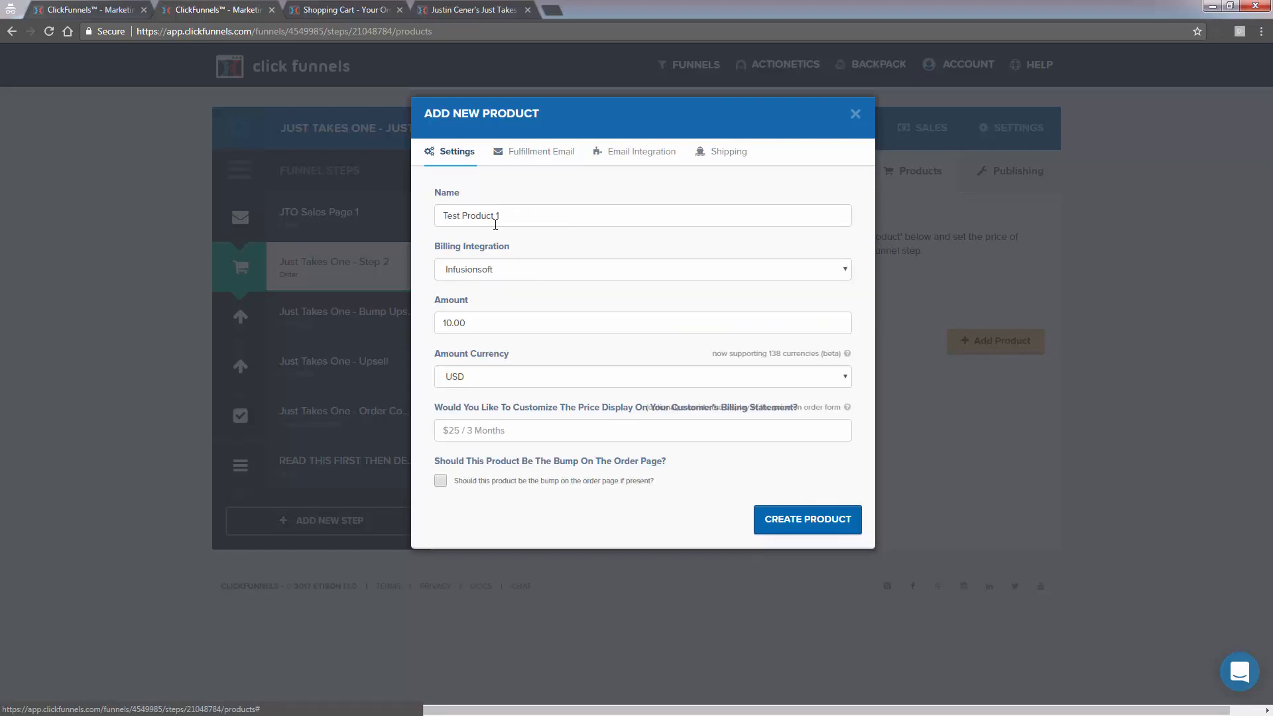
triple_click(496, 226)
click(774, 521)
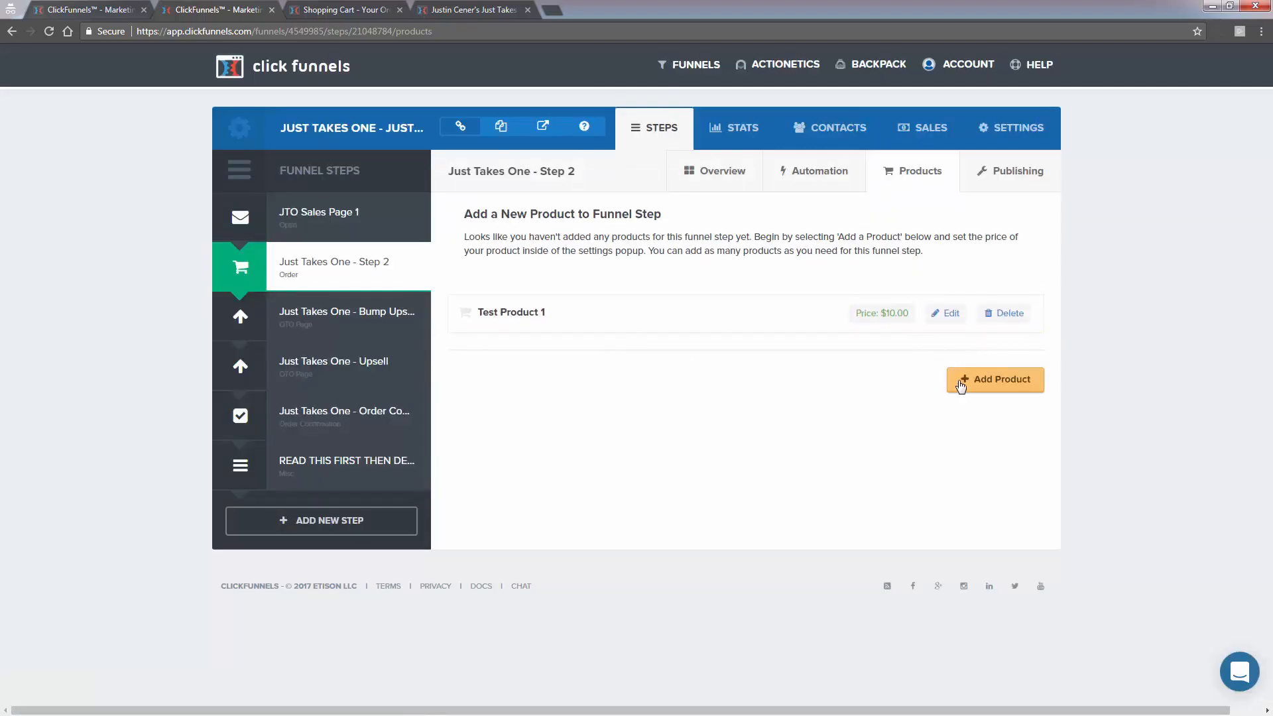
- Rename the $10.00 product as "Test Product - Buy 1" and save the update
click(941, 321)
click(521, 219)
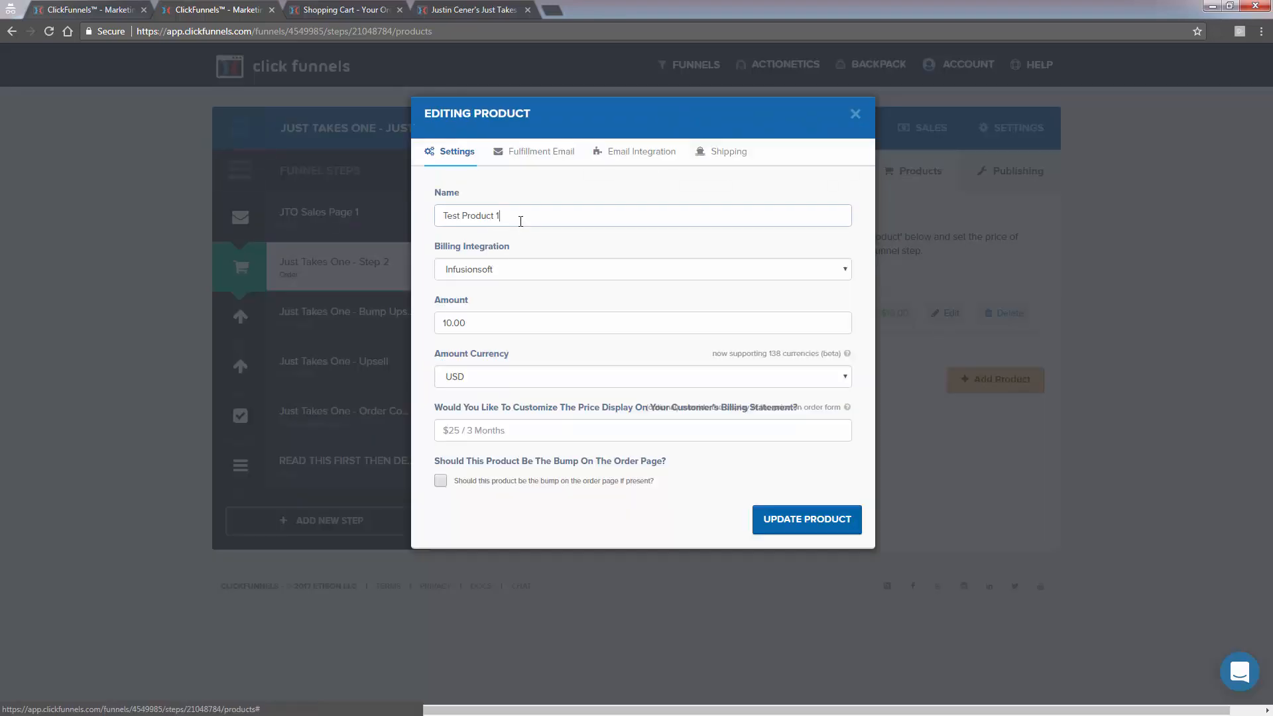
text(- B)
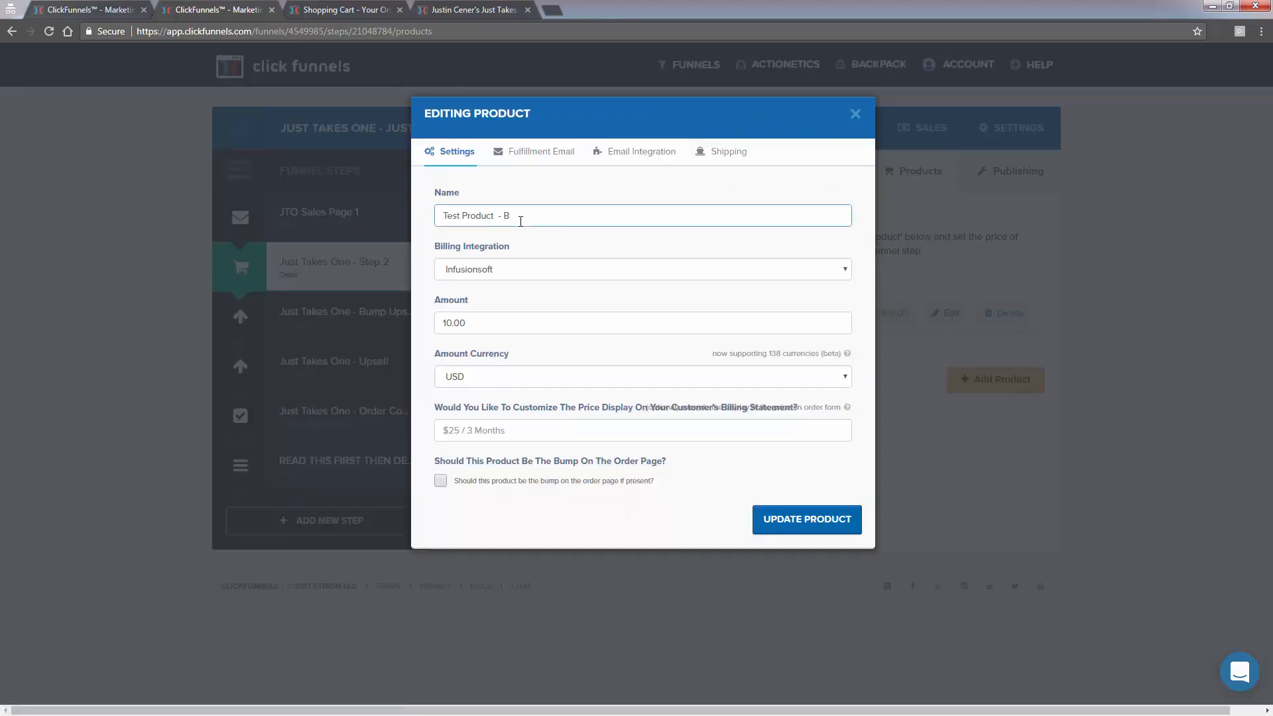
text(Buy 1)
key(ctrl+a)
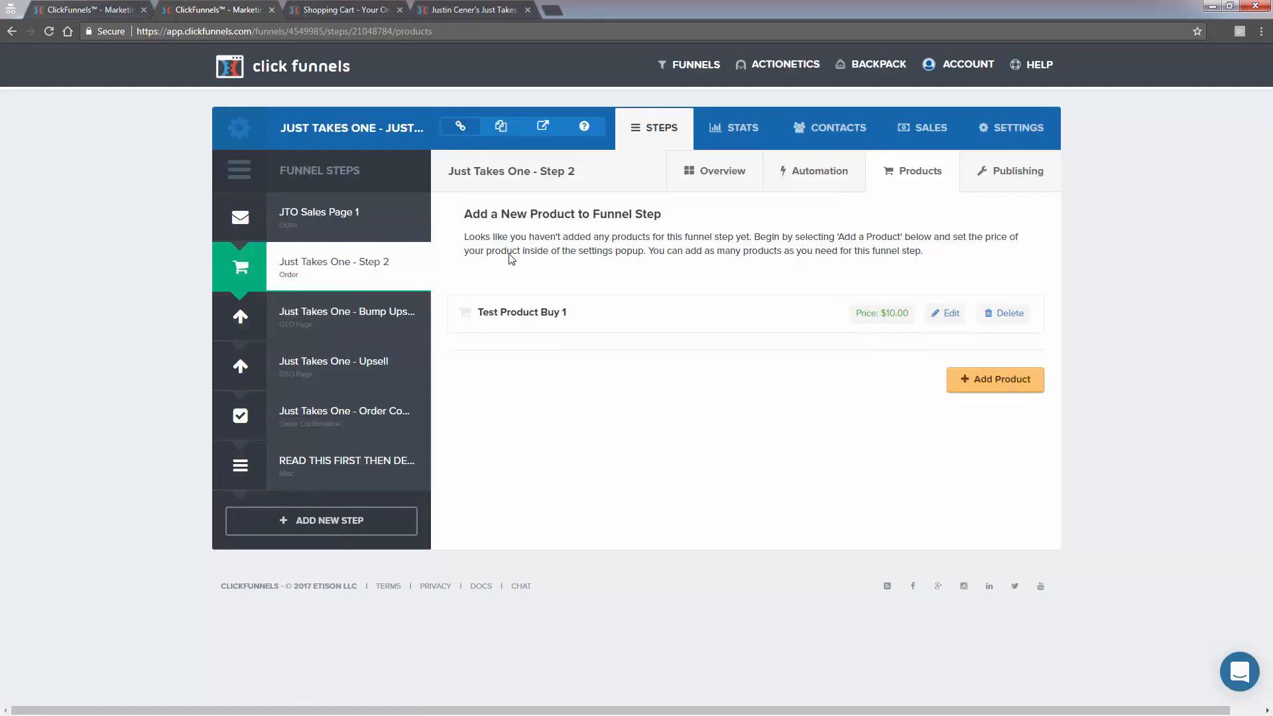
- Add a second product named "Test Product Buy 2" with Infusionsoft billing and an amount of 20.00
click(940, 380)
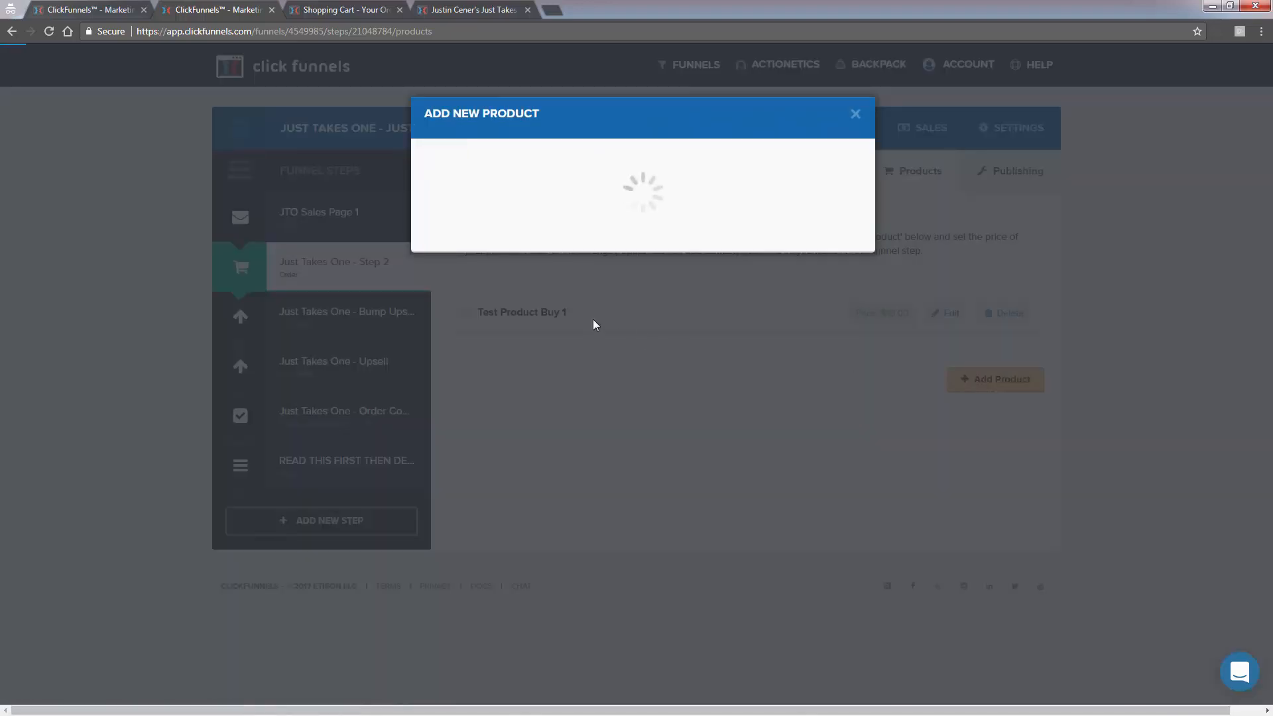
click(541, 216)
text(Test Product 1)
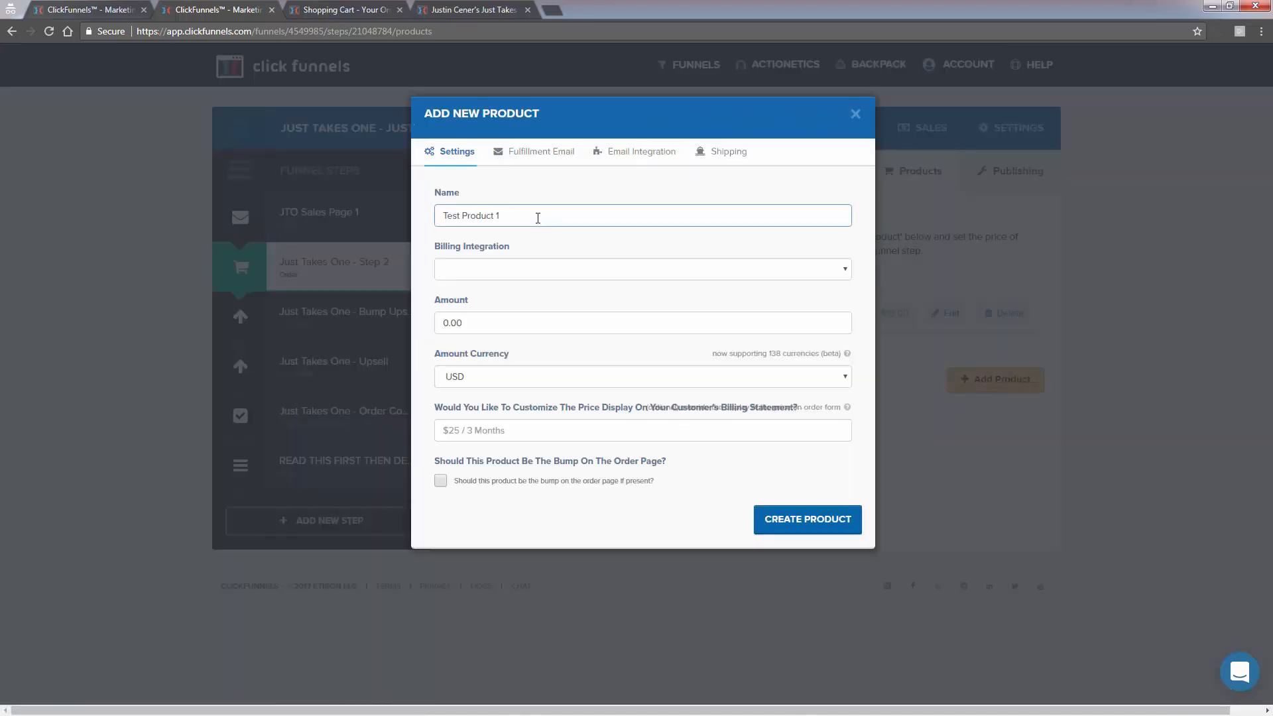
key(BackSpace)
text(Buy 2)
click(509, 272)
click(500, 299)
key(Tab)
text(20.00)
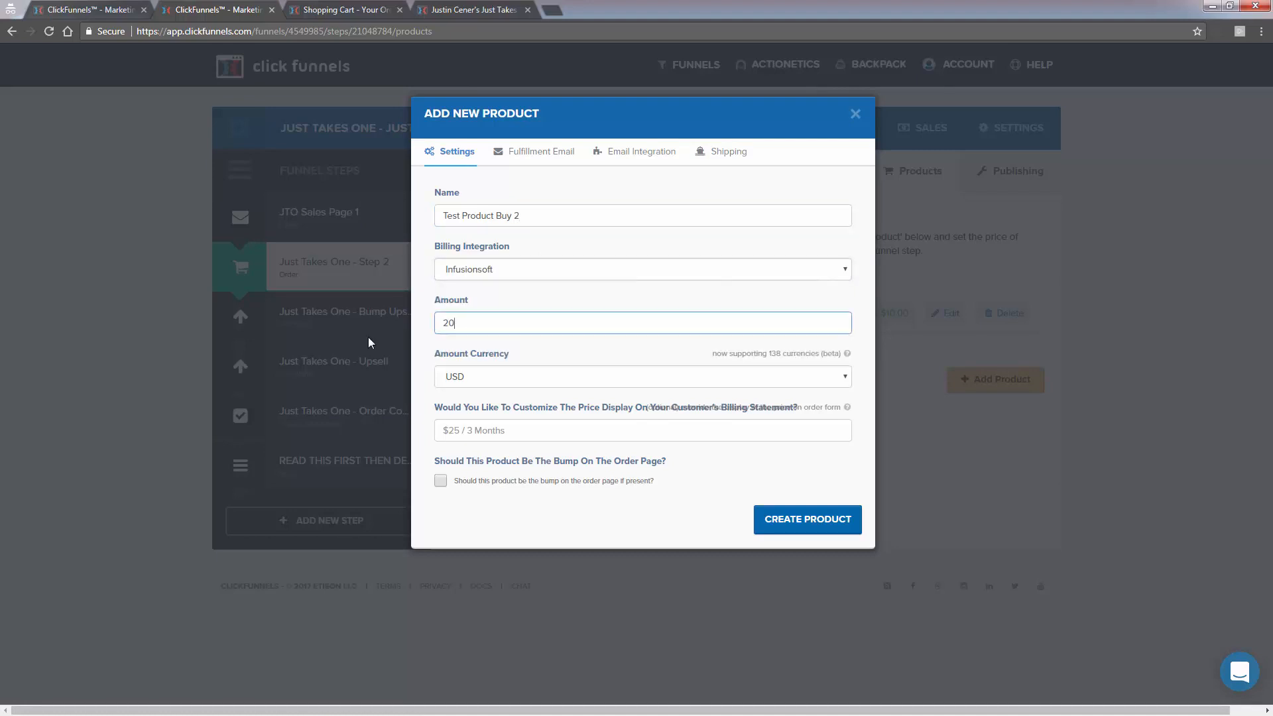
click(860, 527)
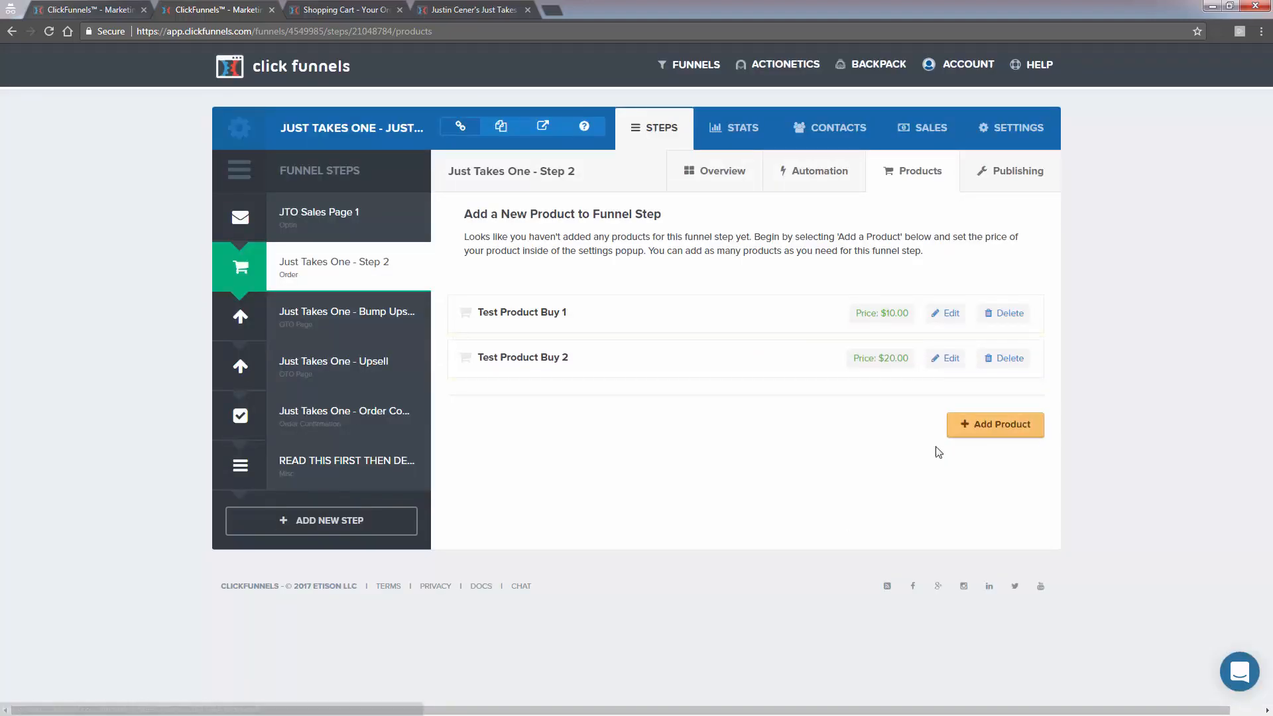
- Add a third product named "Test Product BUy 3" with Infusionsoft billing and an amount of 30.00
click(970, 428)
click(523, 213)
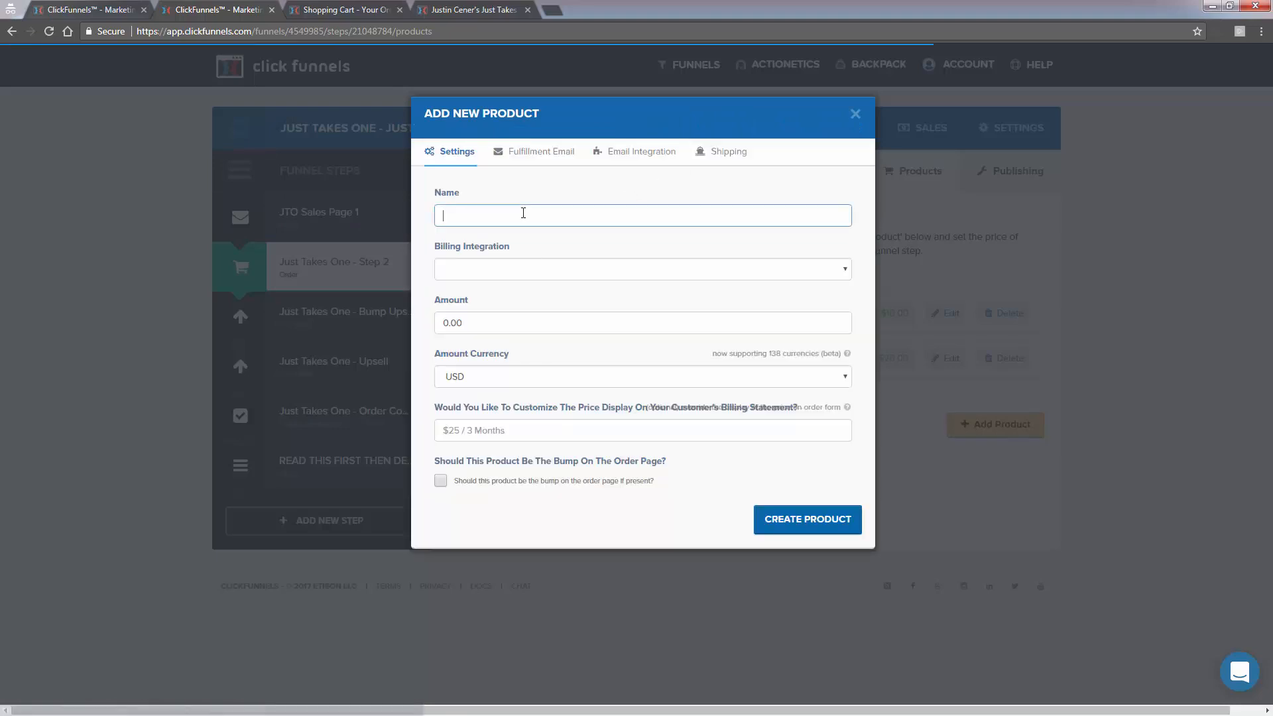
text(Test Product BUy 3)
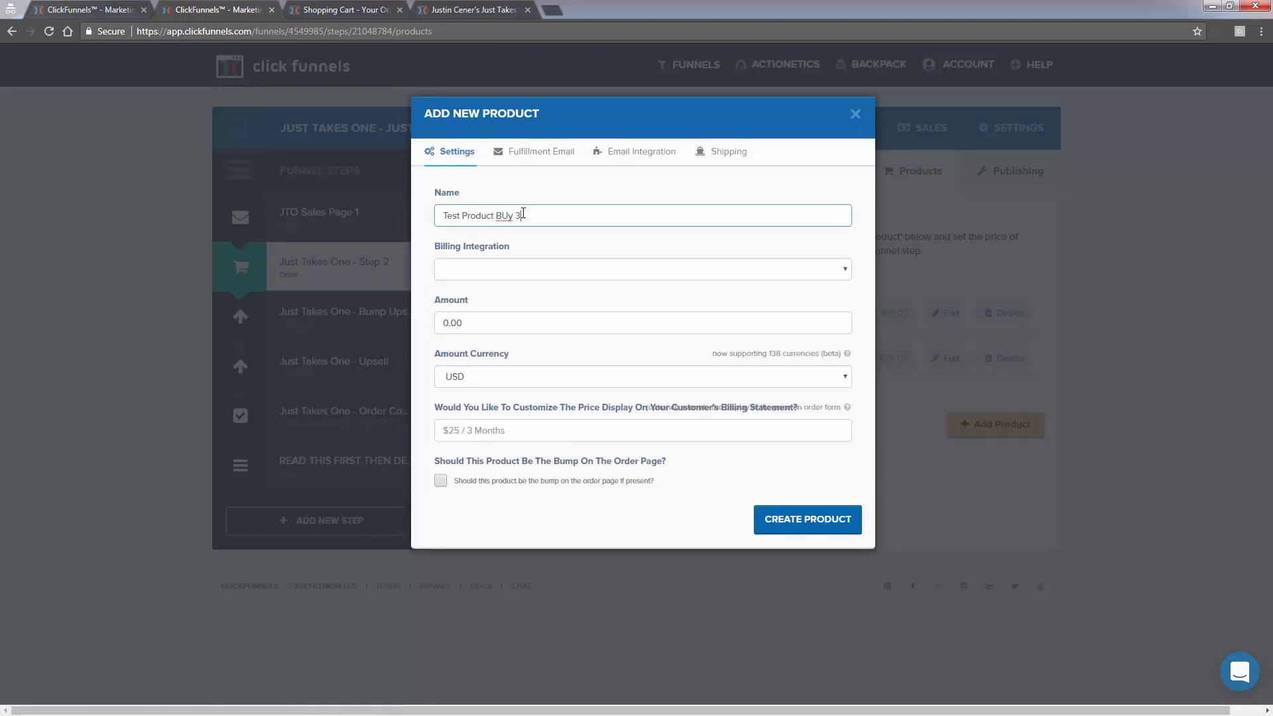
click(475, 321)
text(30.00)
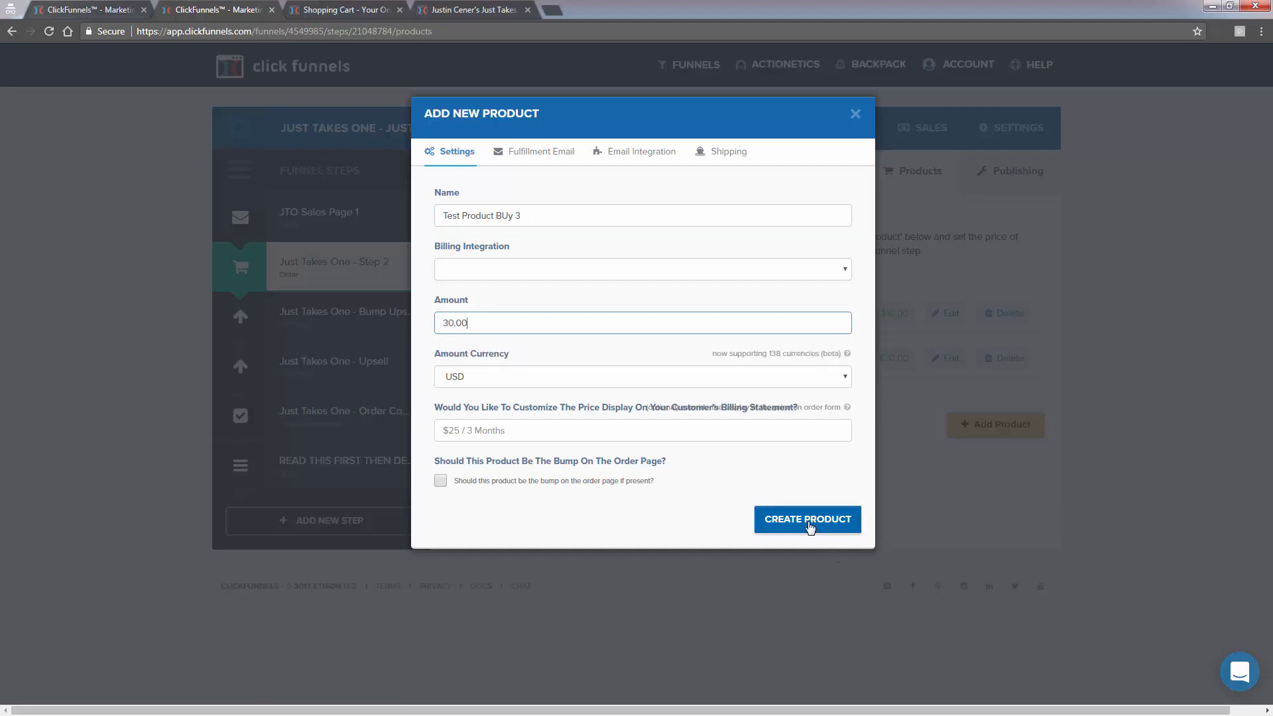
click(808, 520)
click(540, 270)
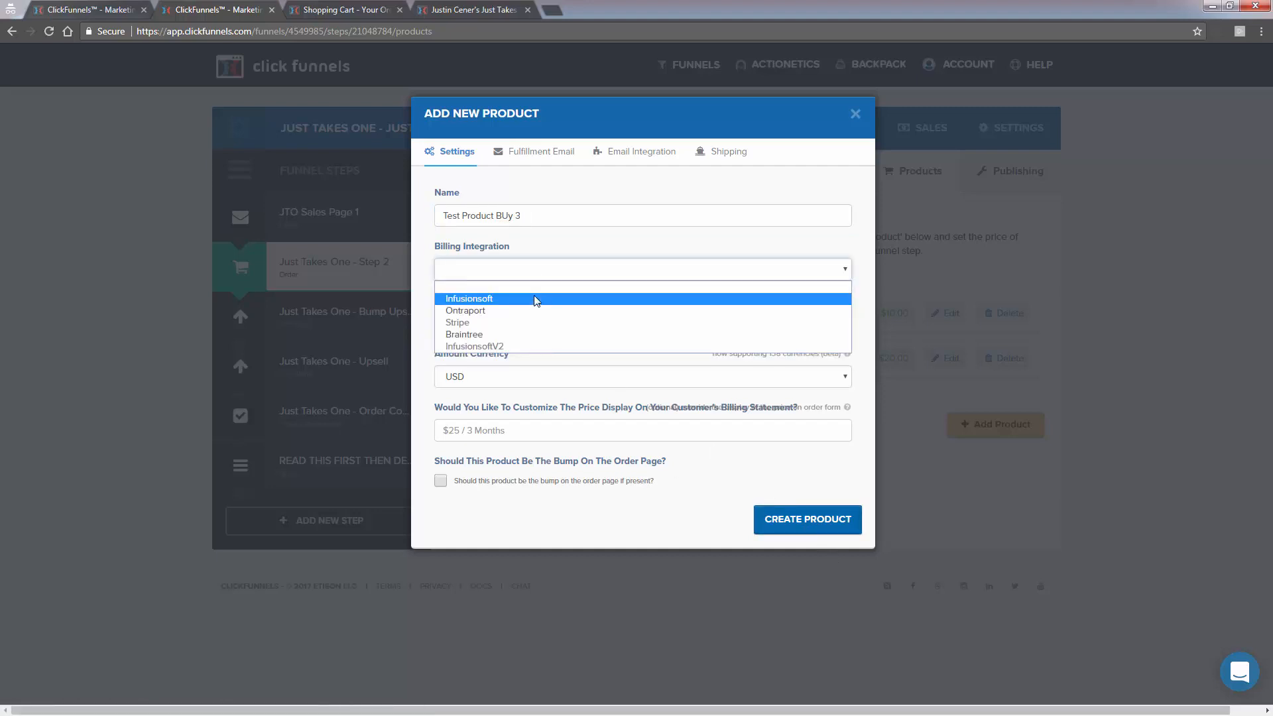
click(532, 296)
click(796, 518)
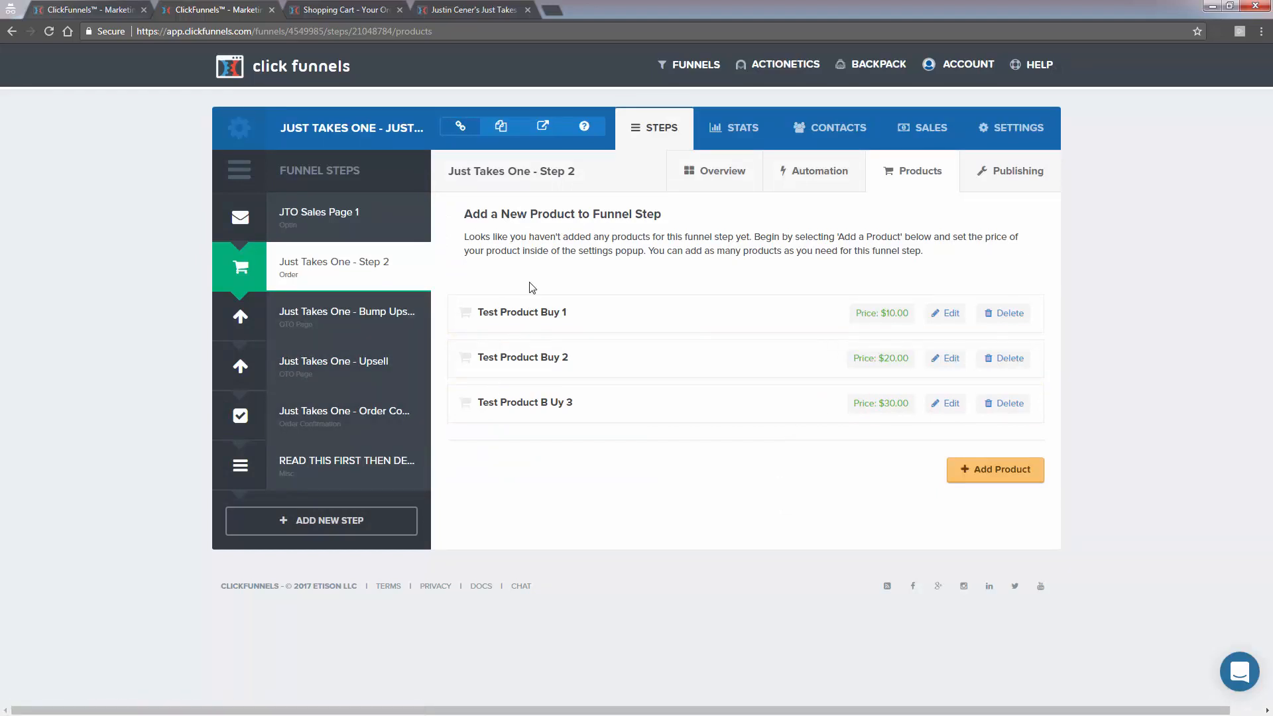
- Review the names and prices of the three products listed for the order step
drag(530, 312, 518, 409)
click(521, 404)
drag(865, 308, 861, 358)
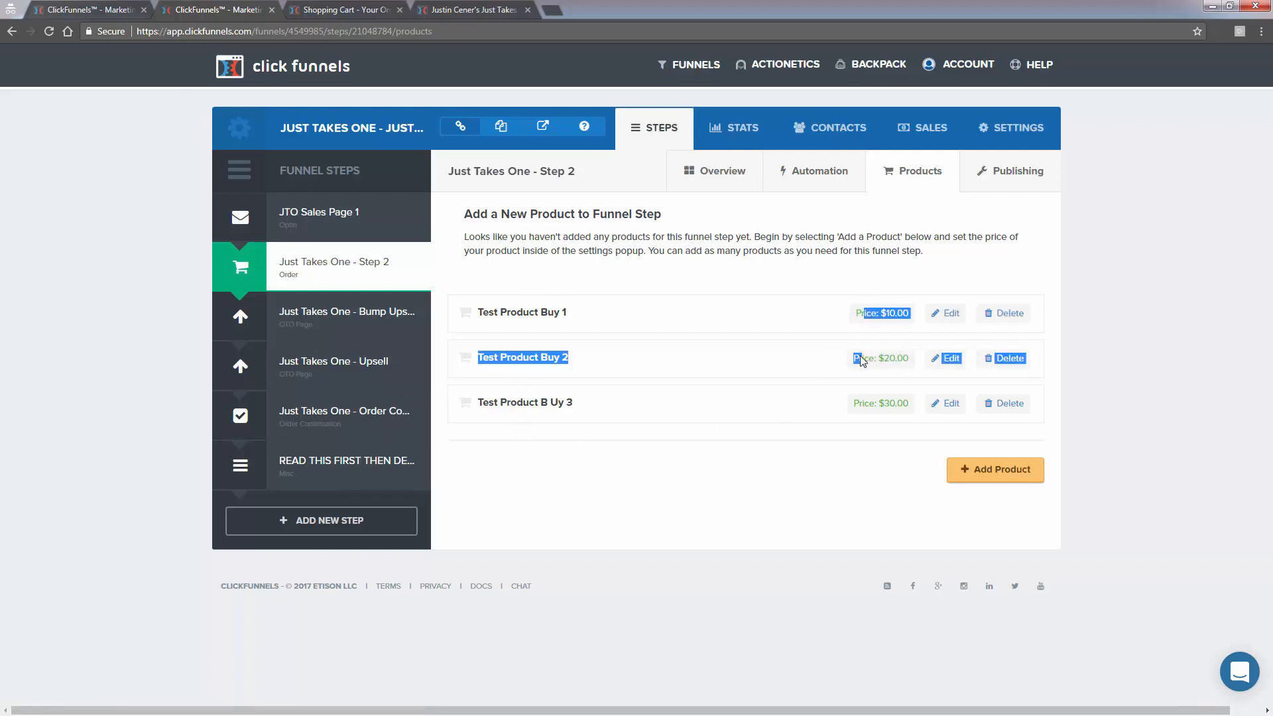
click(826, 312)
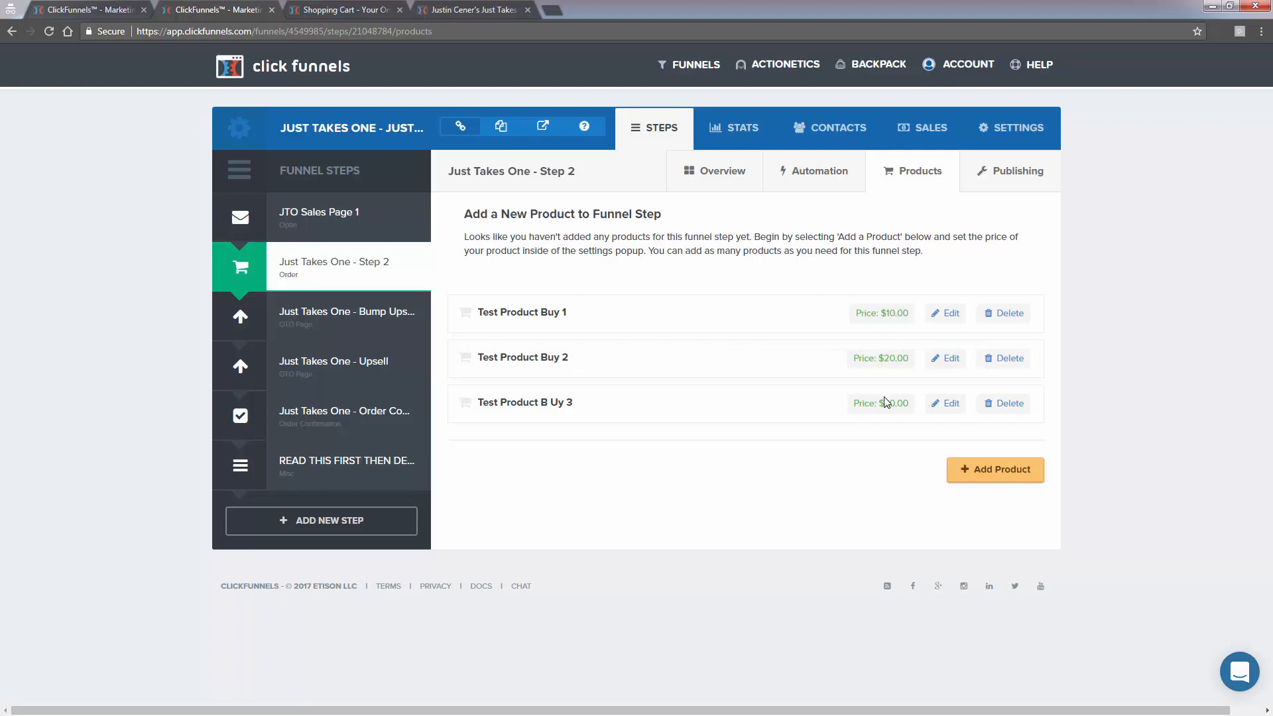
drag(871, 313, 855, 445)
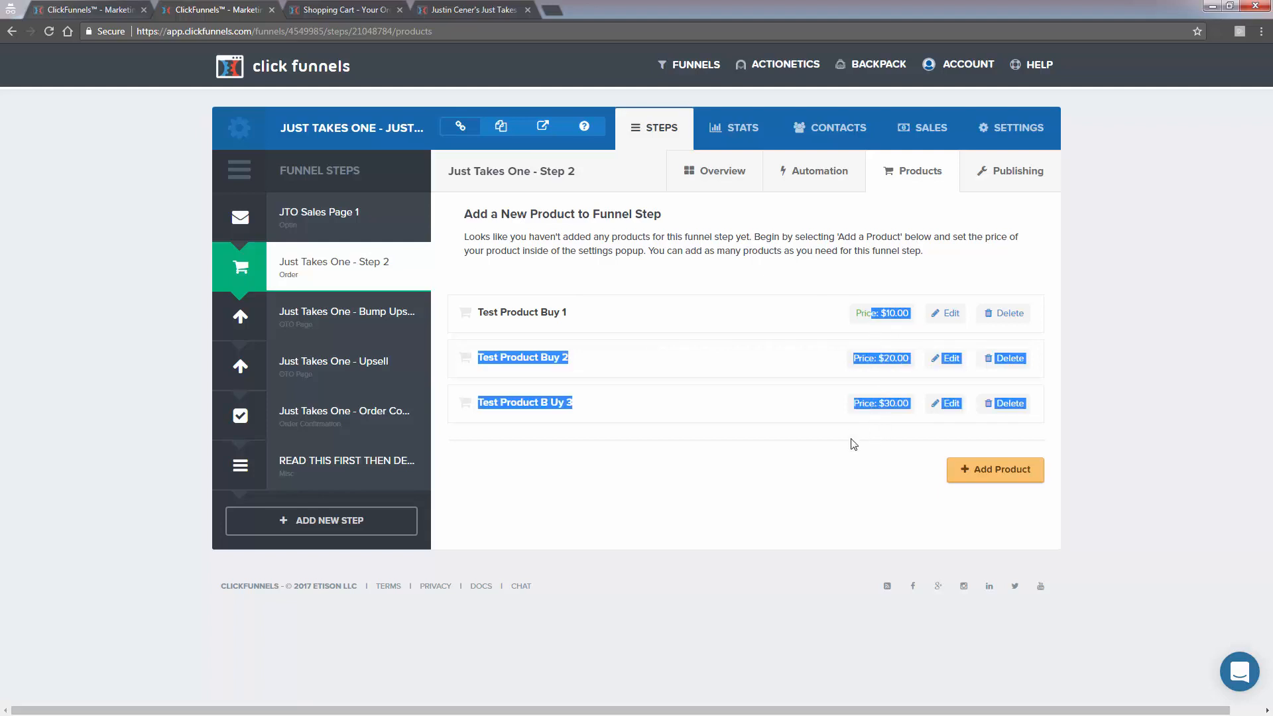
click(854, 445)
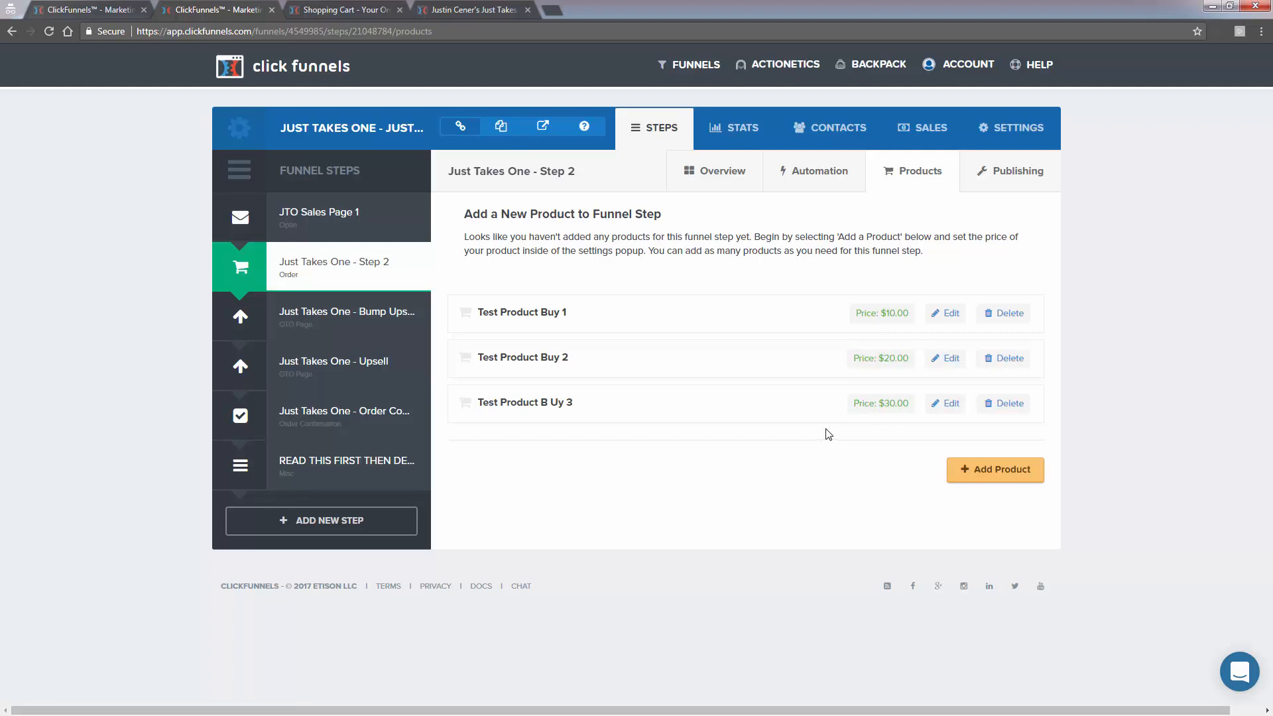
drag(871, 318, 864, 350)
click(863, 346)
- Reload the published order page, and preview the Just Takes One - Step 2 page from its editor
click(375, 10)
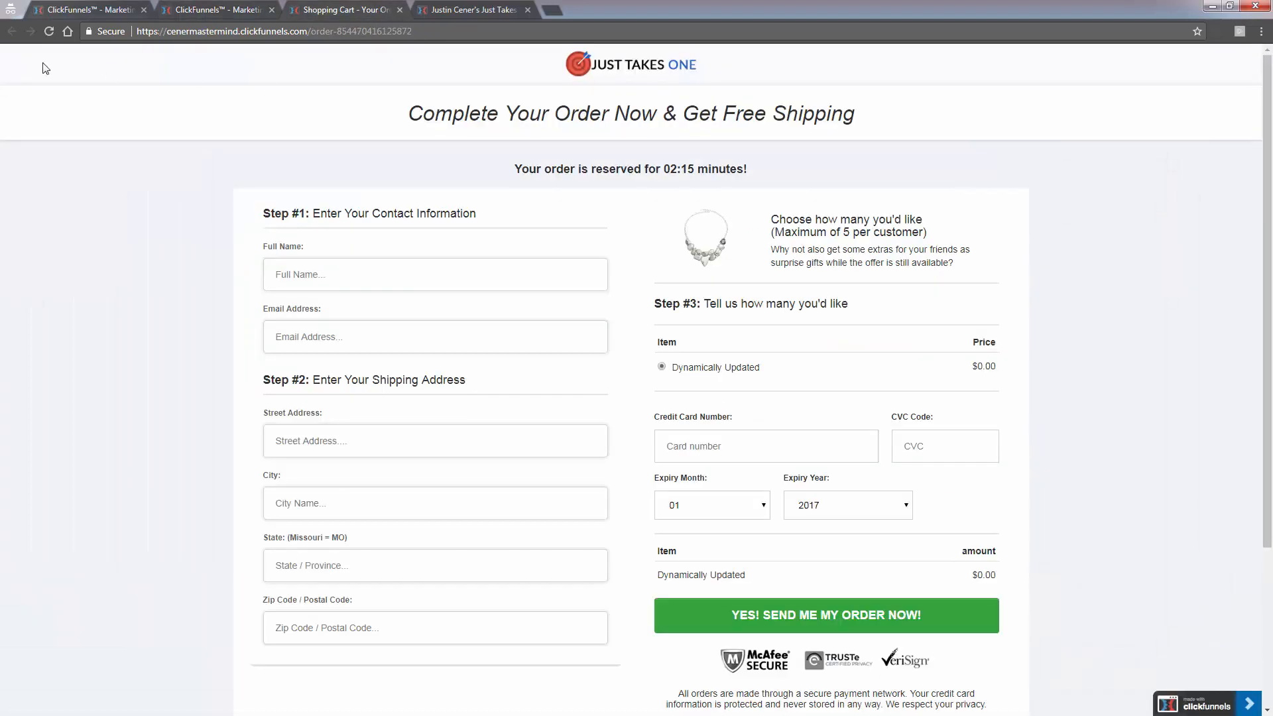
click(49, 32)
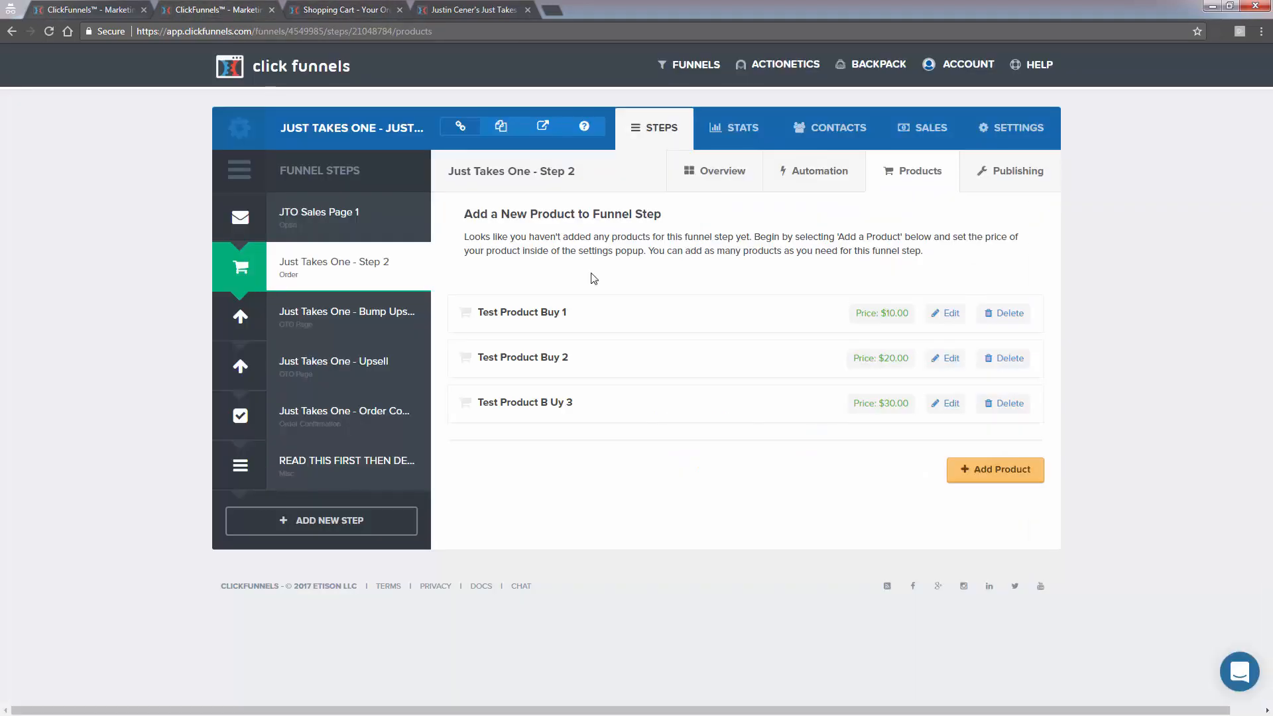
click(220, 8)
click(325, 284)
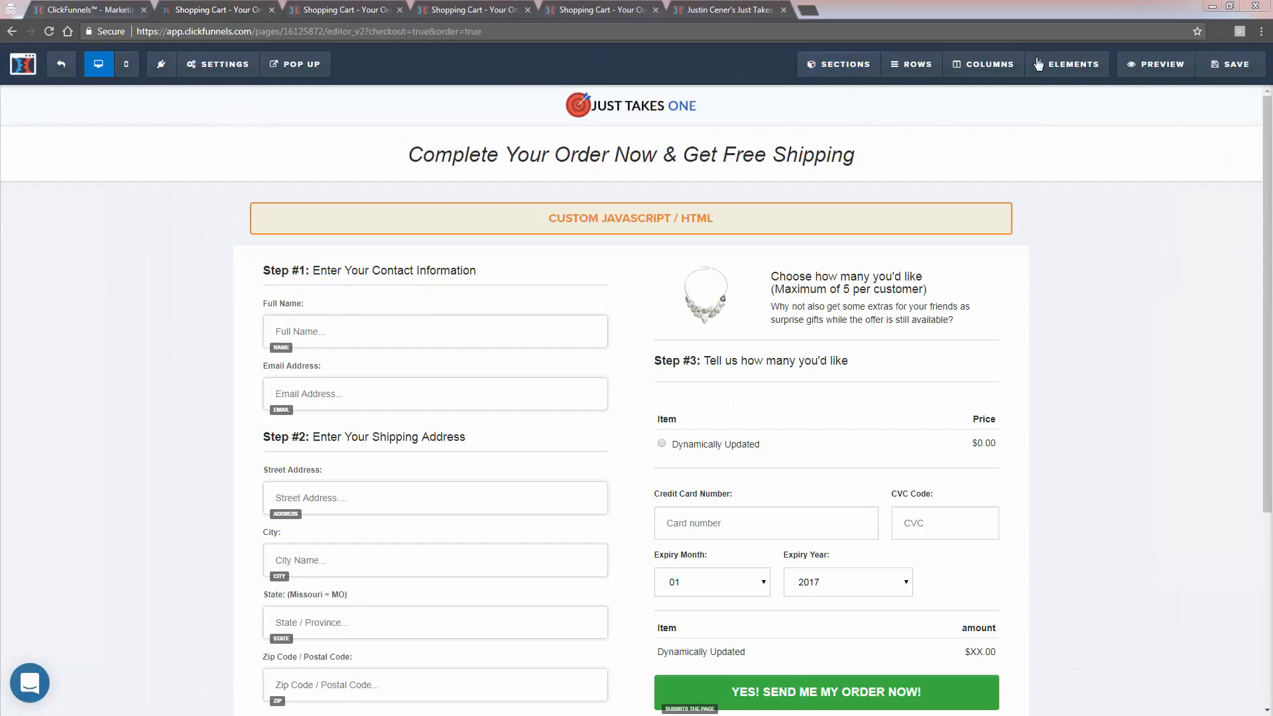
click(1159, 64)
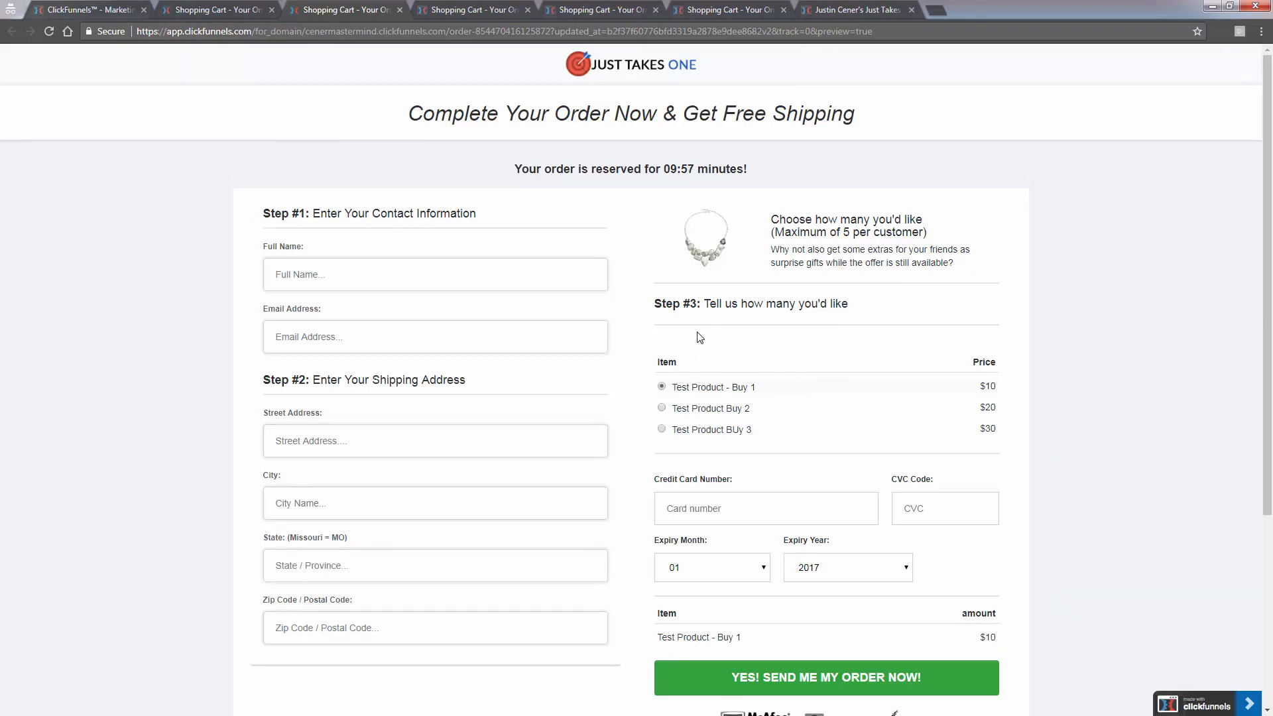
- Examine the reservation timer and switch between the three quantity options to check the order summary
double_click(612, 172)
click(611, 171)
click(744, 387)
click(662, 429)
click(662, 408)
click(661, 387)
click(662, 429)
click(662, 408)
click(662, 387)
click(662, 407)
click(662, 429)
click(662, 408)
click(663, 388)
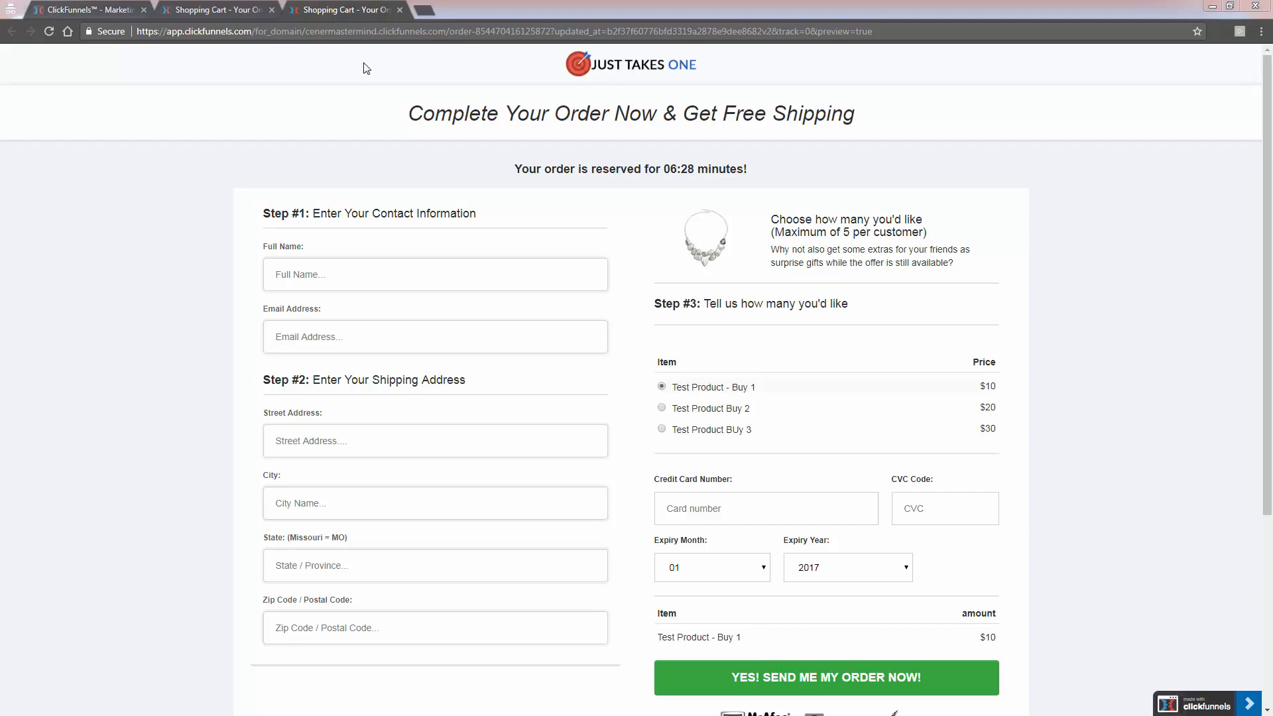
- Open the Just Takes One - Bump Upsell page of the funnel in the page editor
click(122, 9)
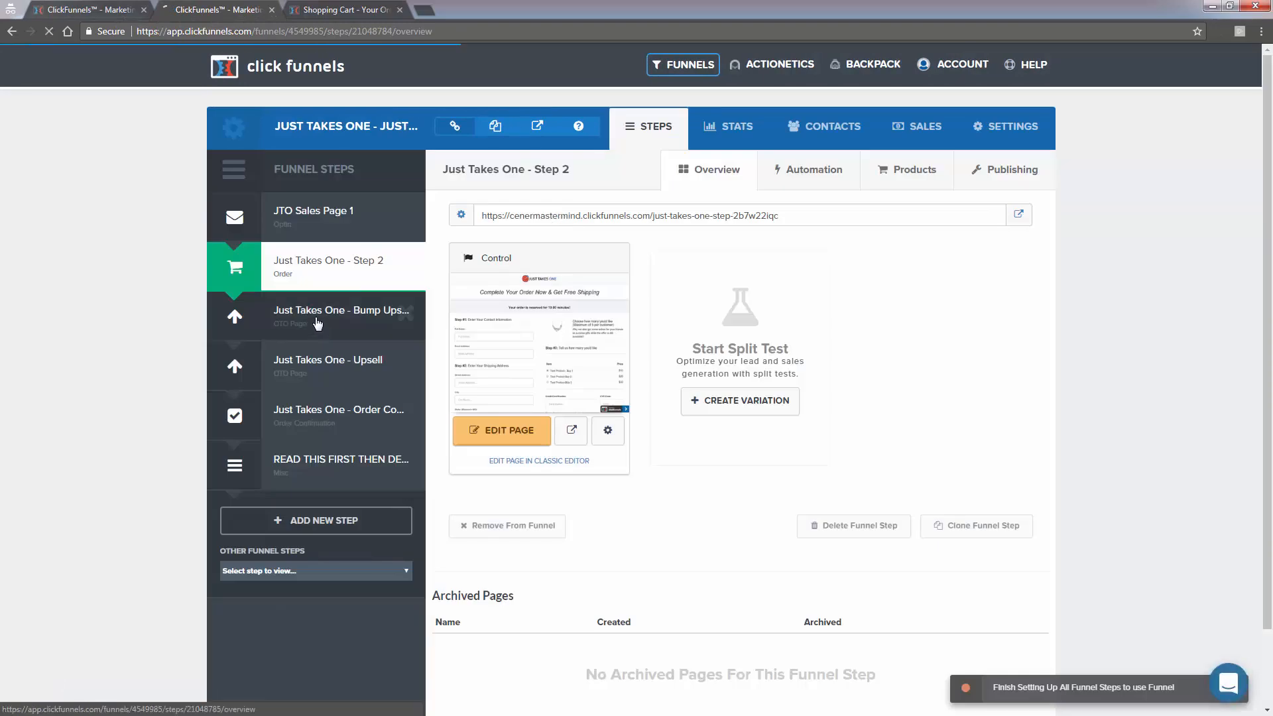
click(319, 323)
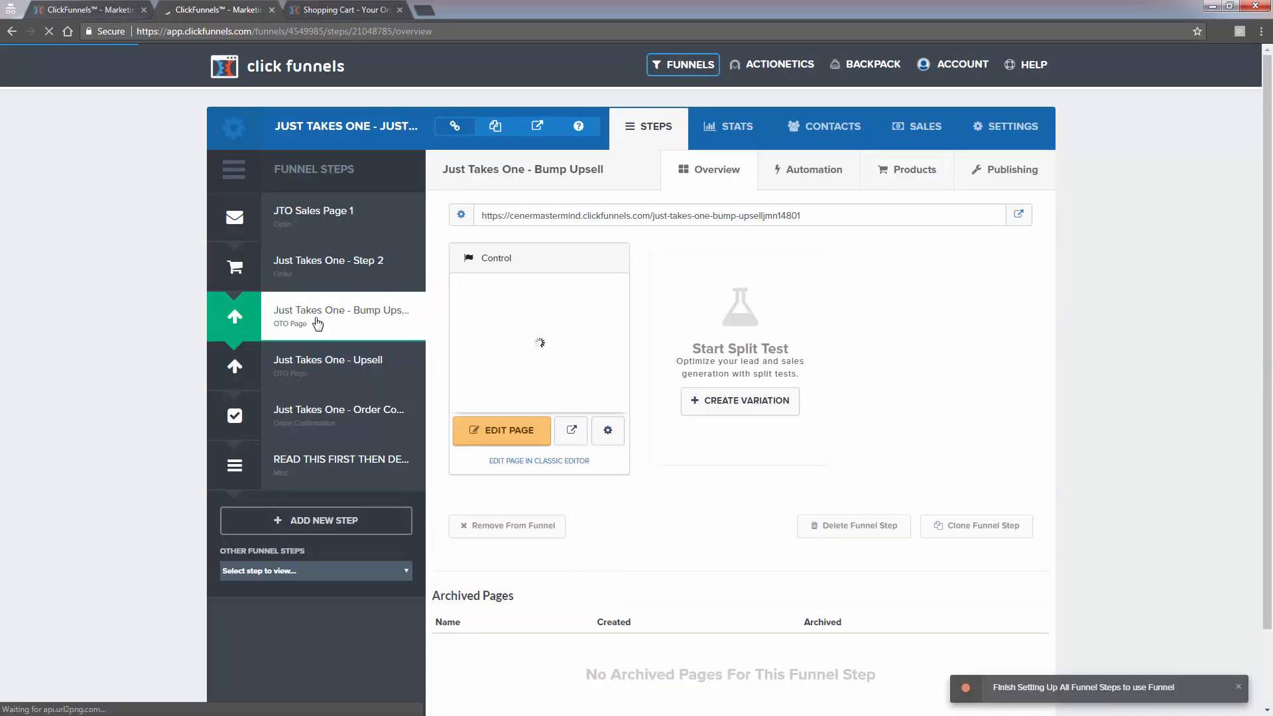
click(492, 431)
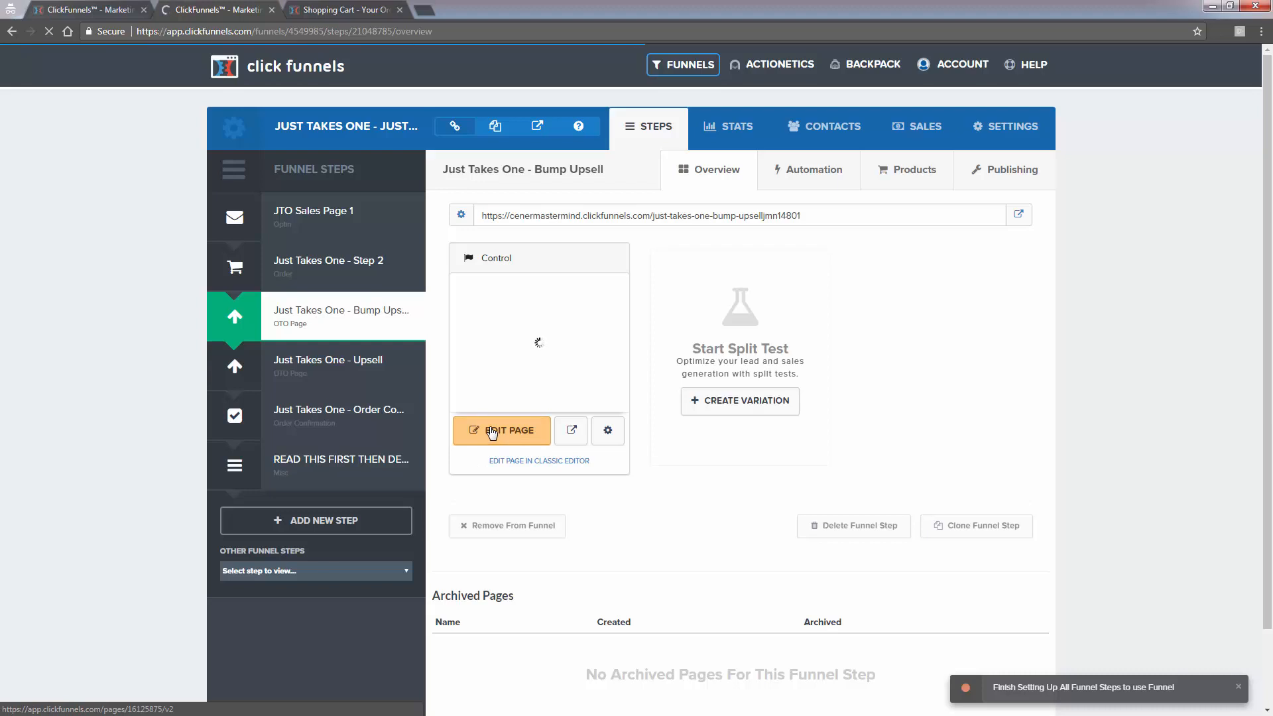
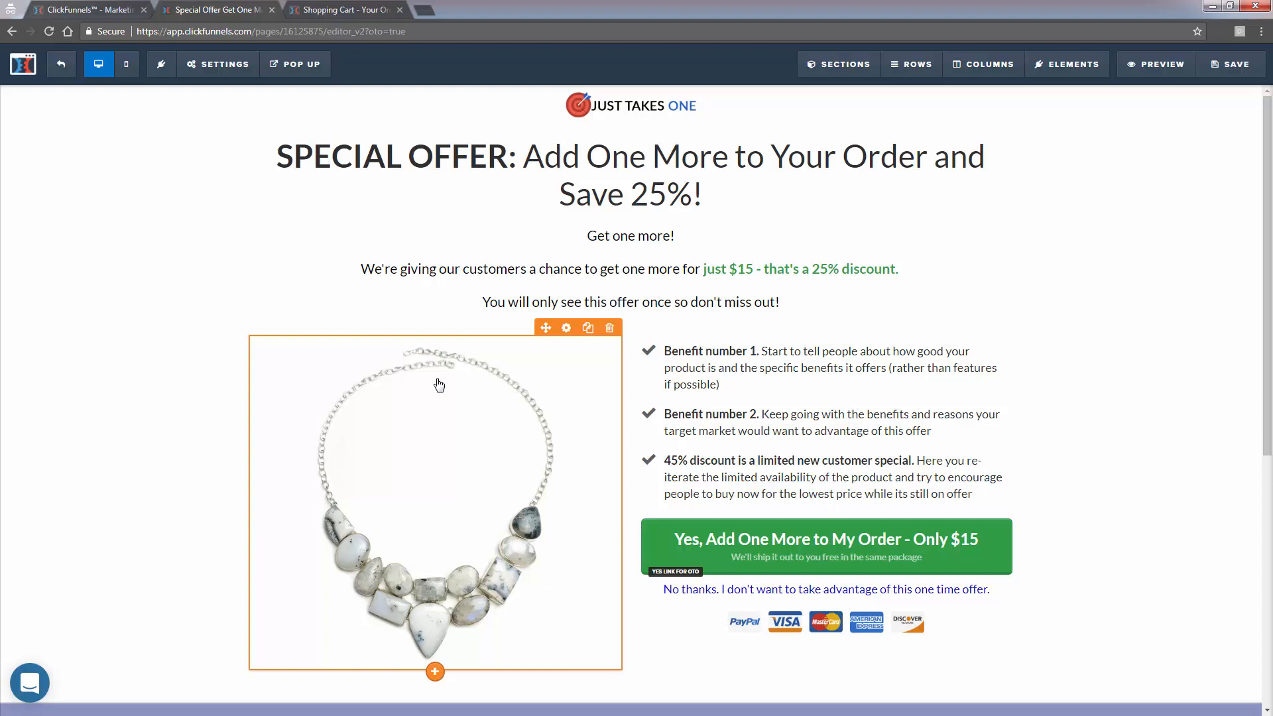
- Examine the bump upsell page's headline, benefit list and discounted price line
double_click(590, 194)
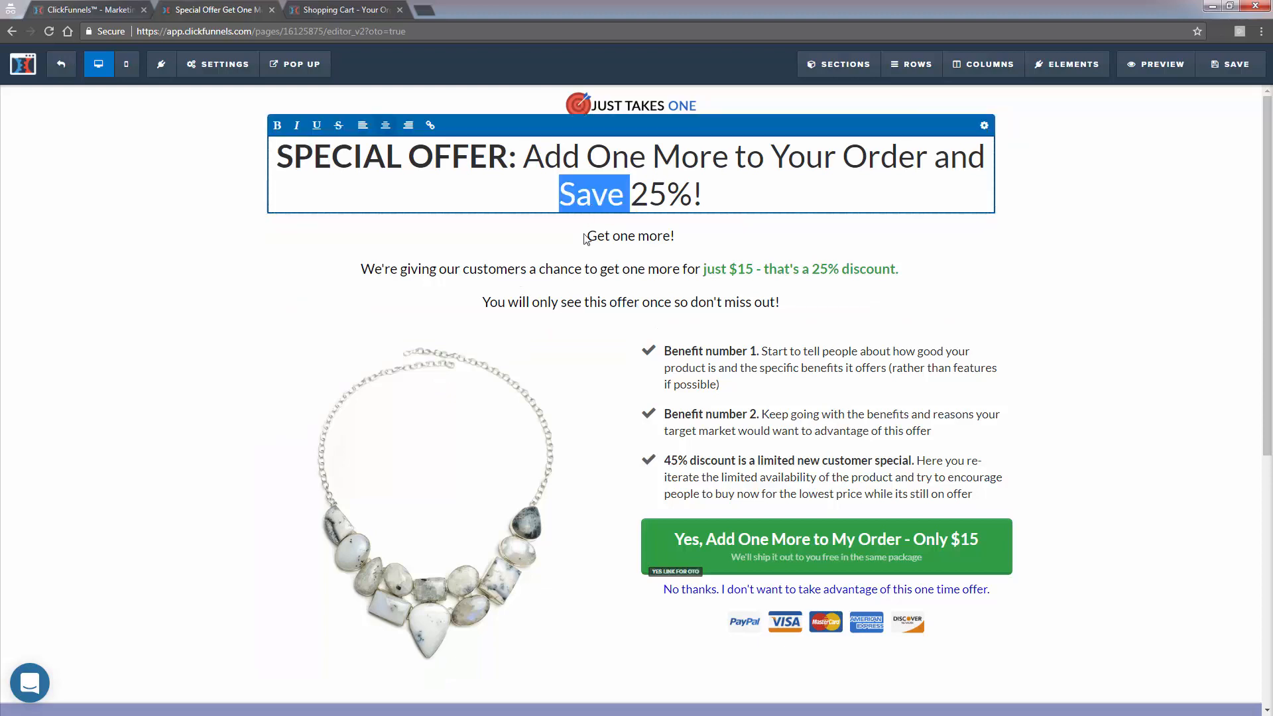
double_click(730, 366)
triple_click(760, 267)
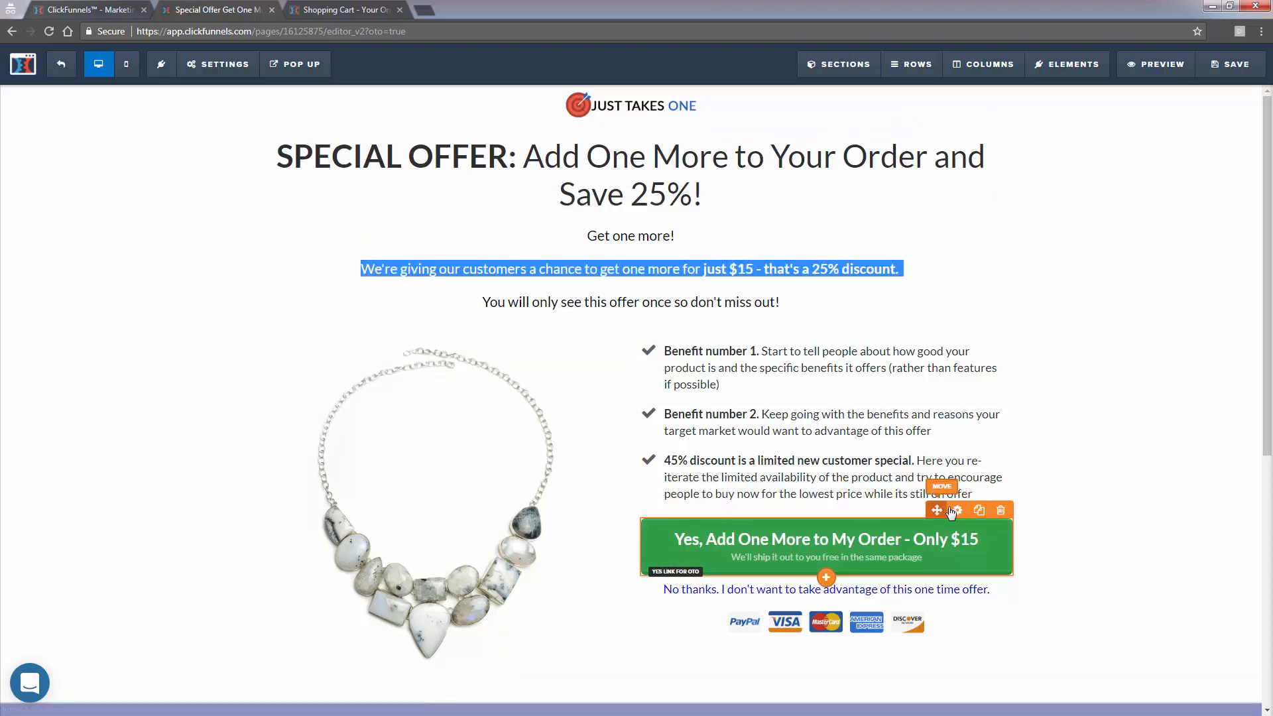
- Try changing the price in the green order button's text to $1500, and restore it to $15
click(955, 510)
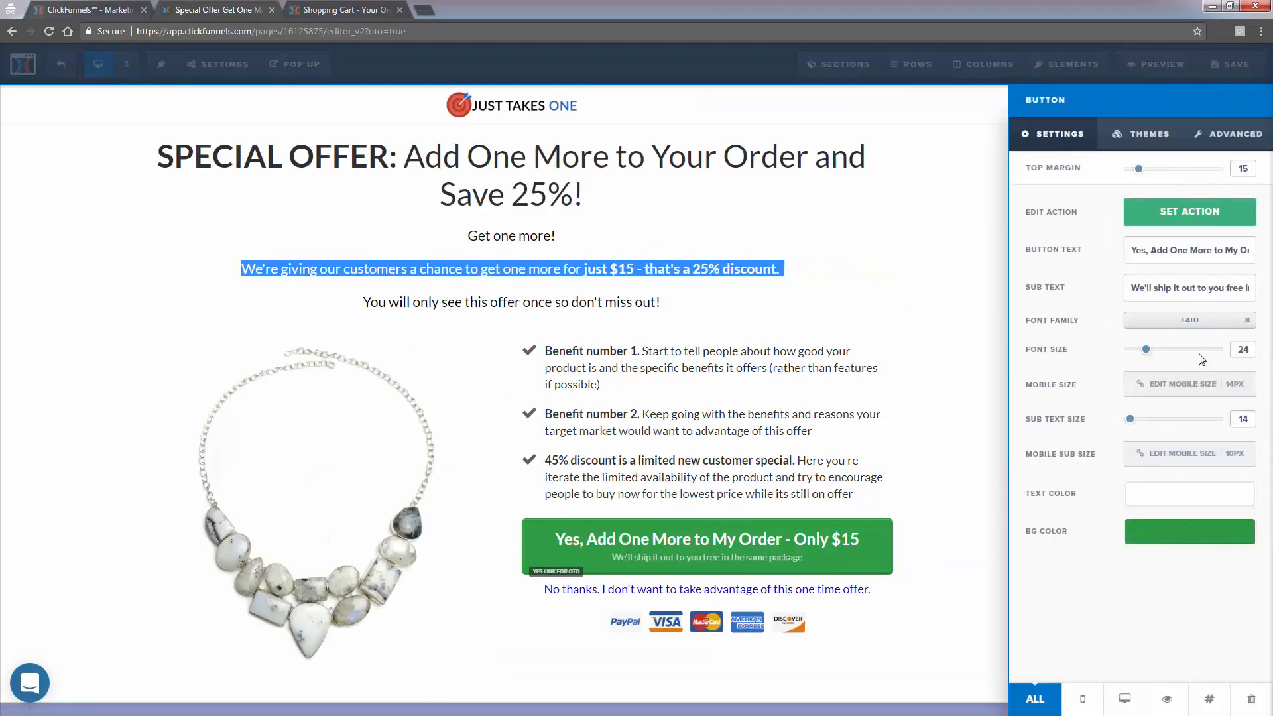
triple_click(1186, 251)
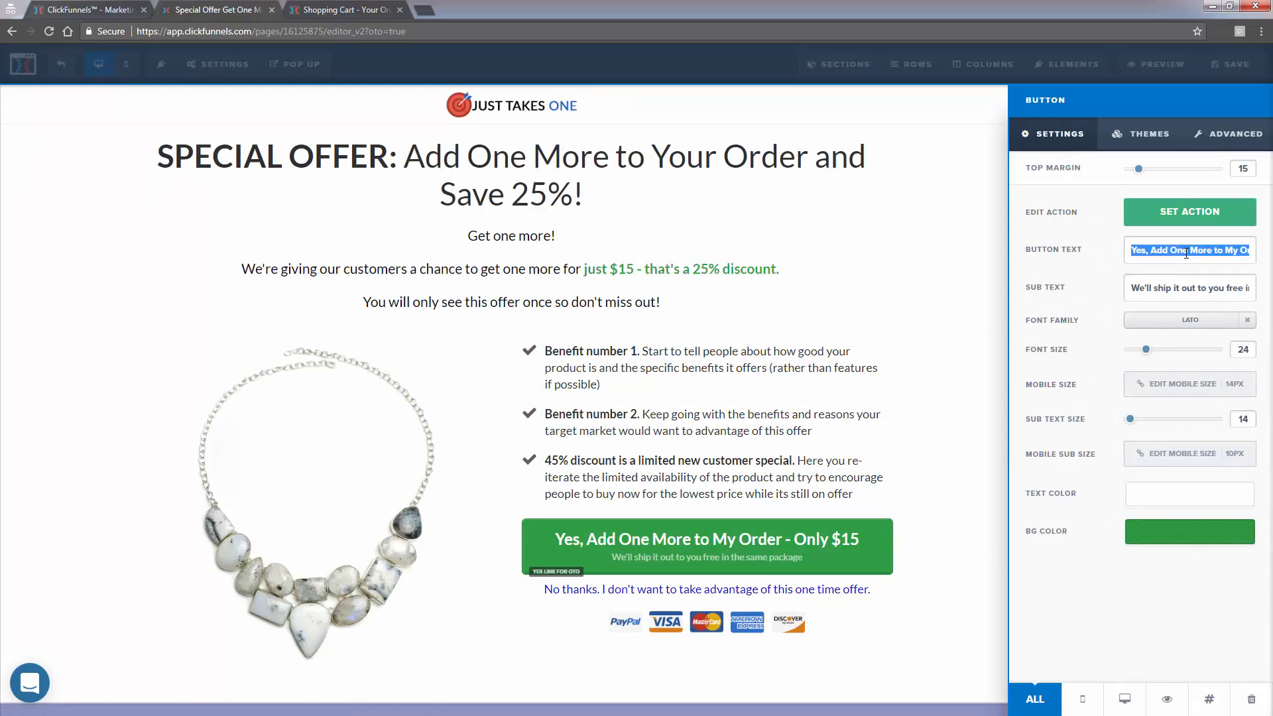
drag(1186, 253, 1251, 254)
click(1246, 255)
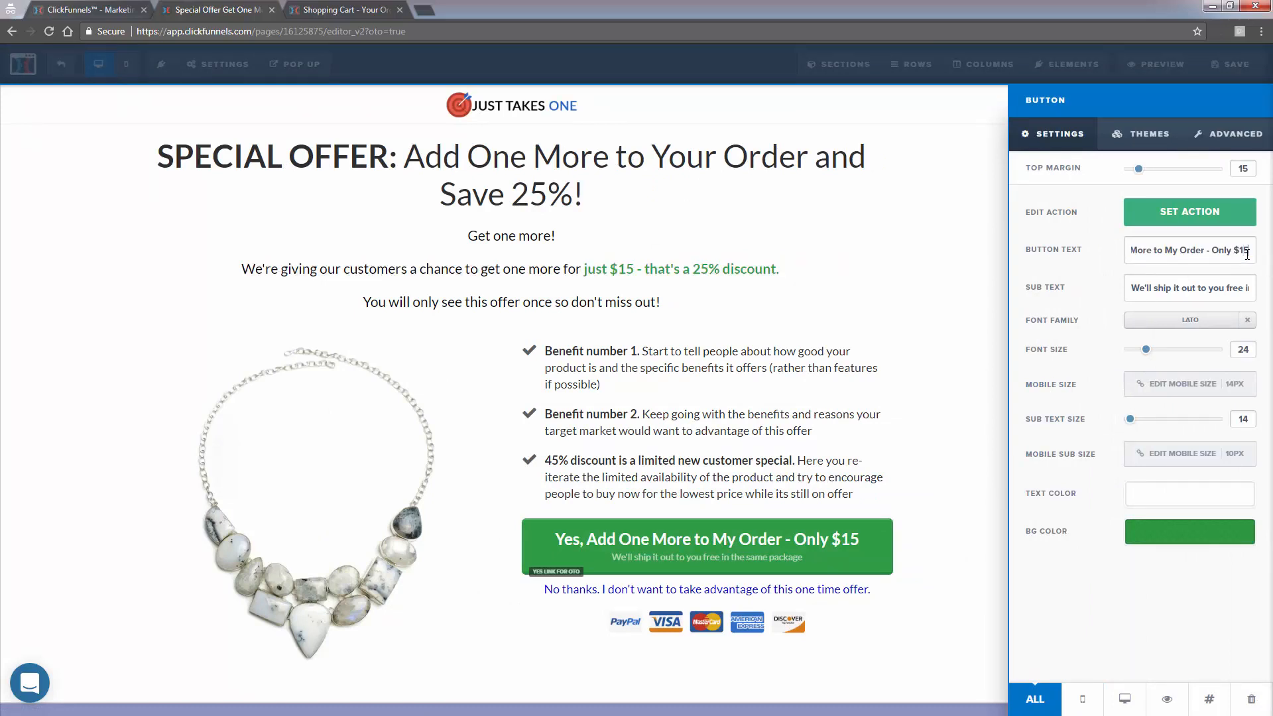
text(00)
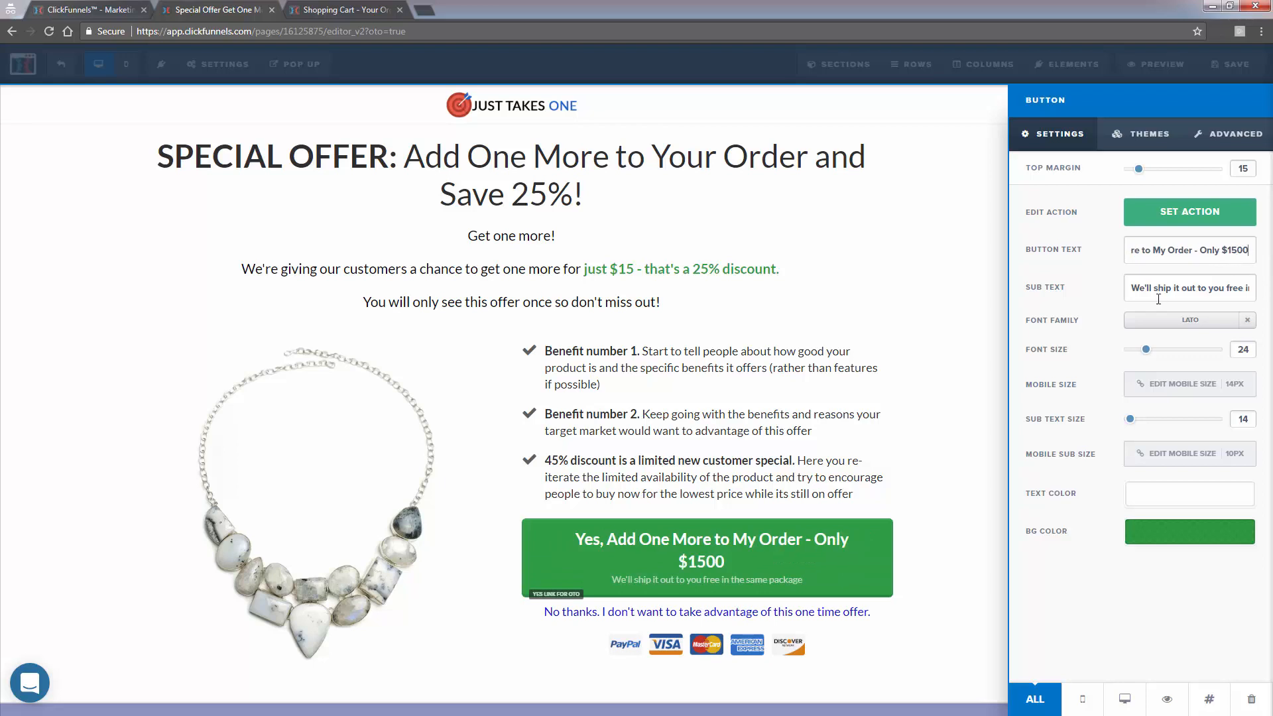
key(BackSpace)
key(BackSpace)
click(913, 320)
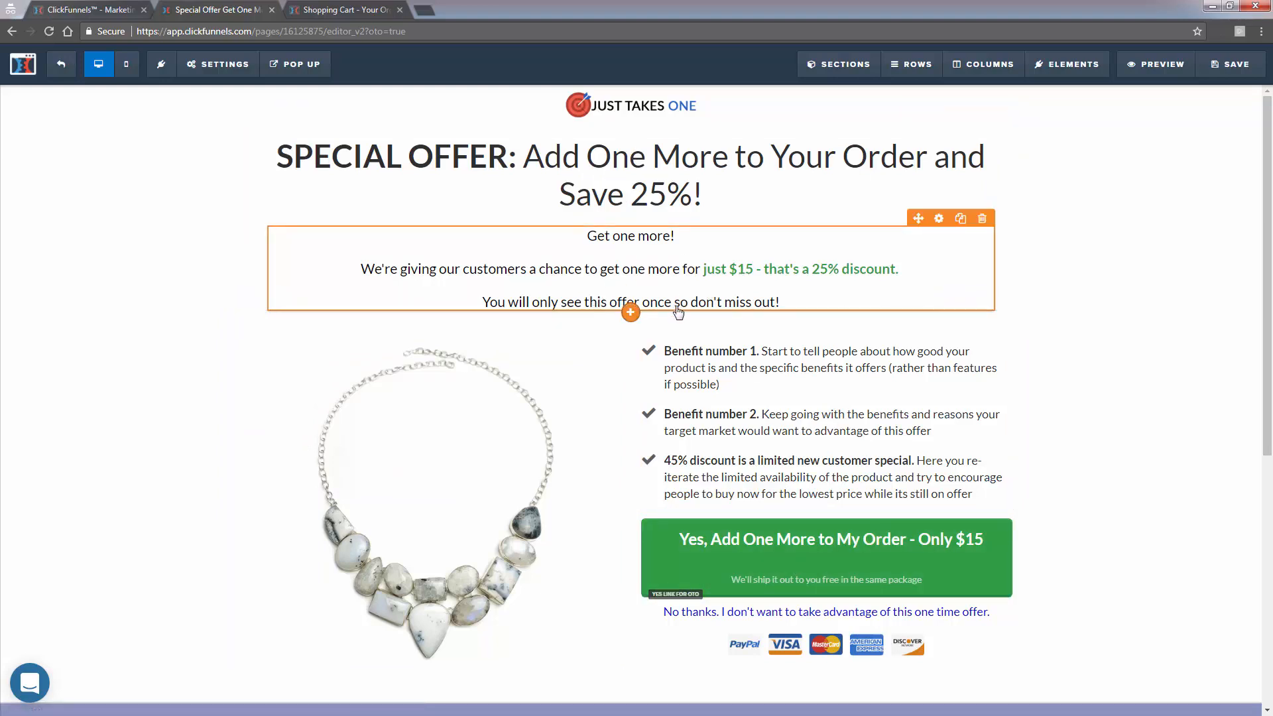
- Leave the page editor and open the product list of the Just Takes One - Bump Upsell step
click(61, 63)
click(686, 112)
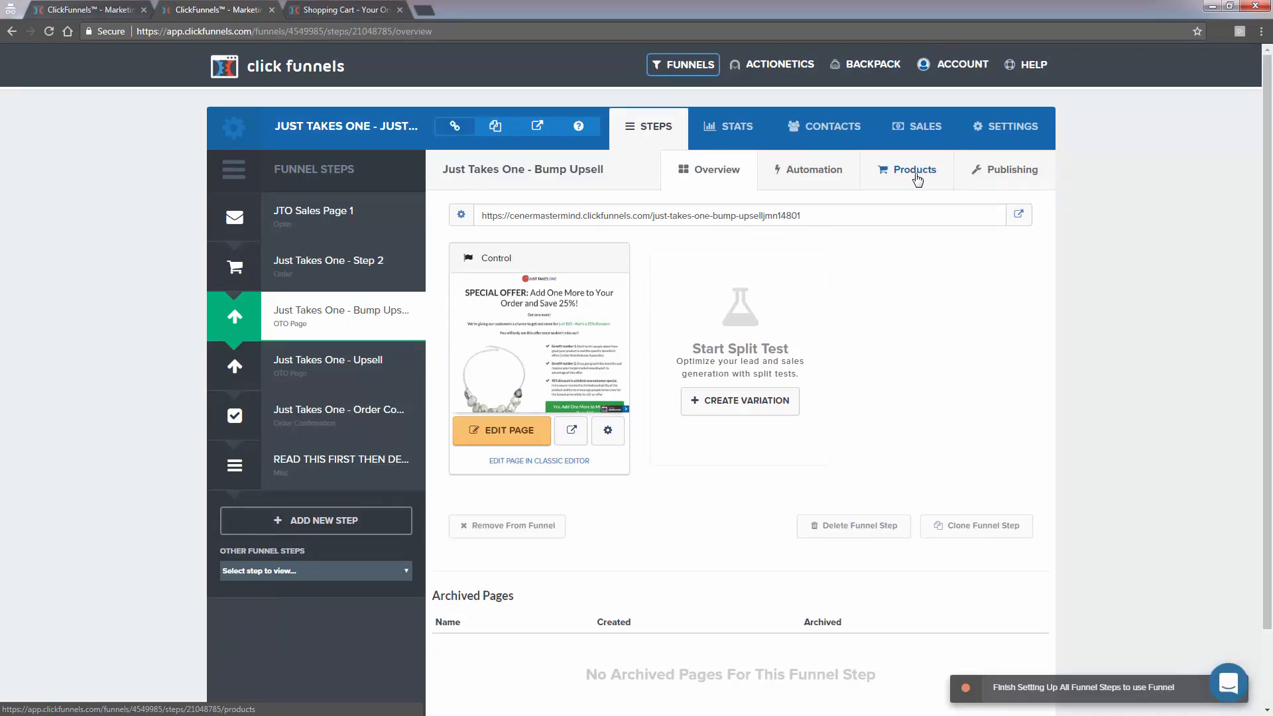
click(918, 174)
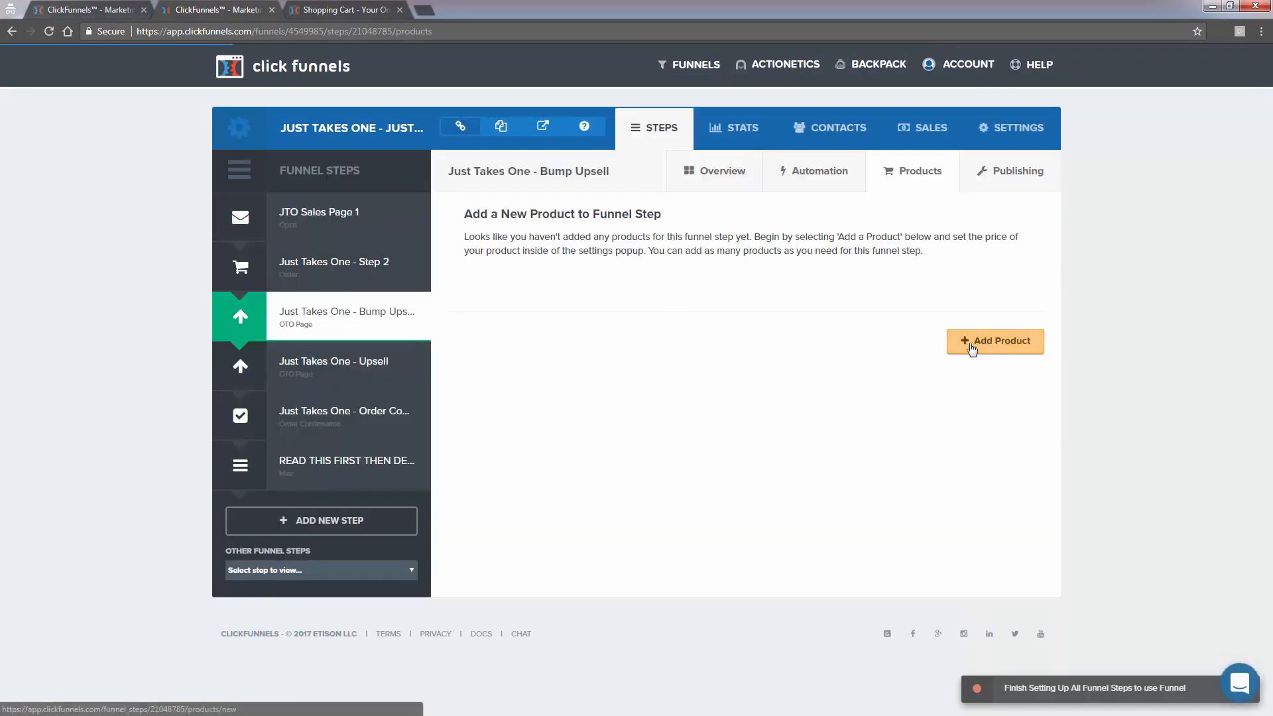
- Start a new product named Sample Upsell Product with Infusionsoft billing and an amount of 20.00 USD
click(971, 346)
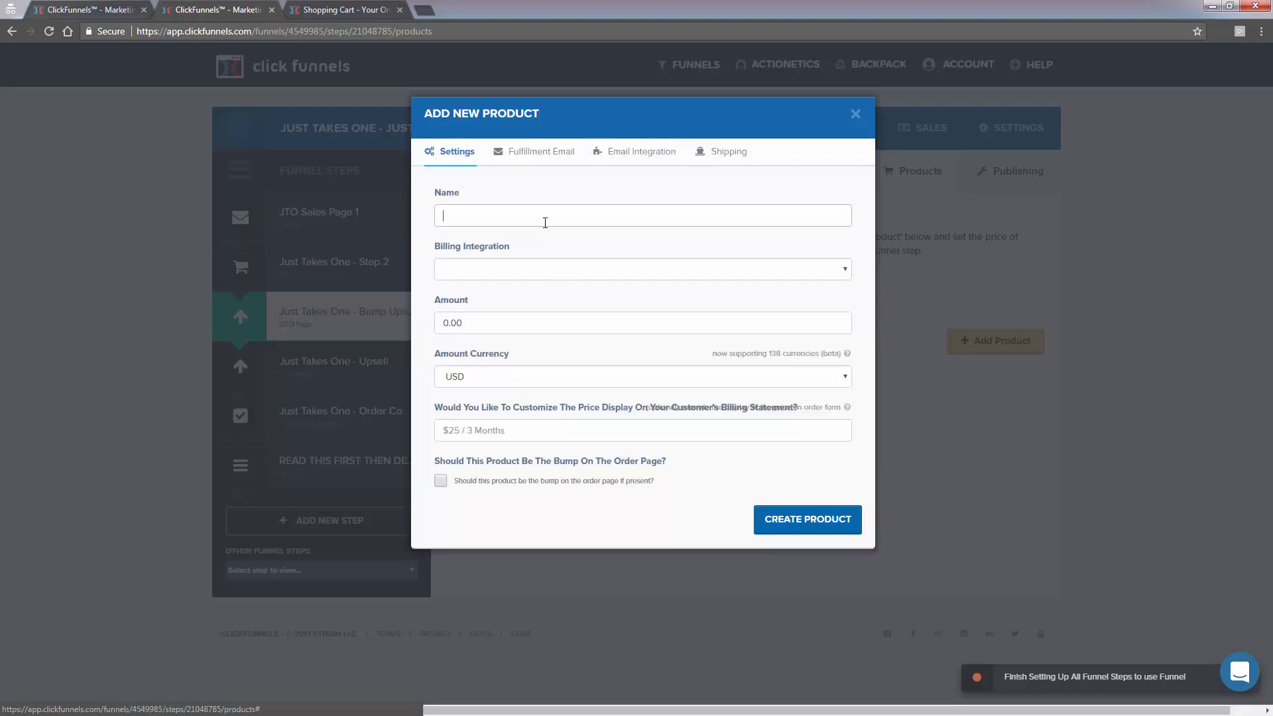
text(Sample )
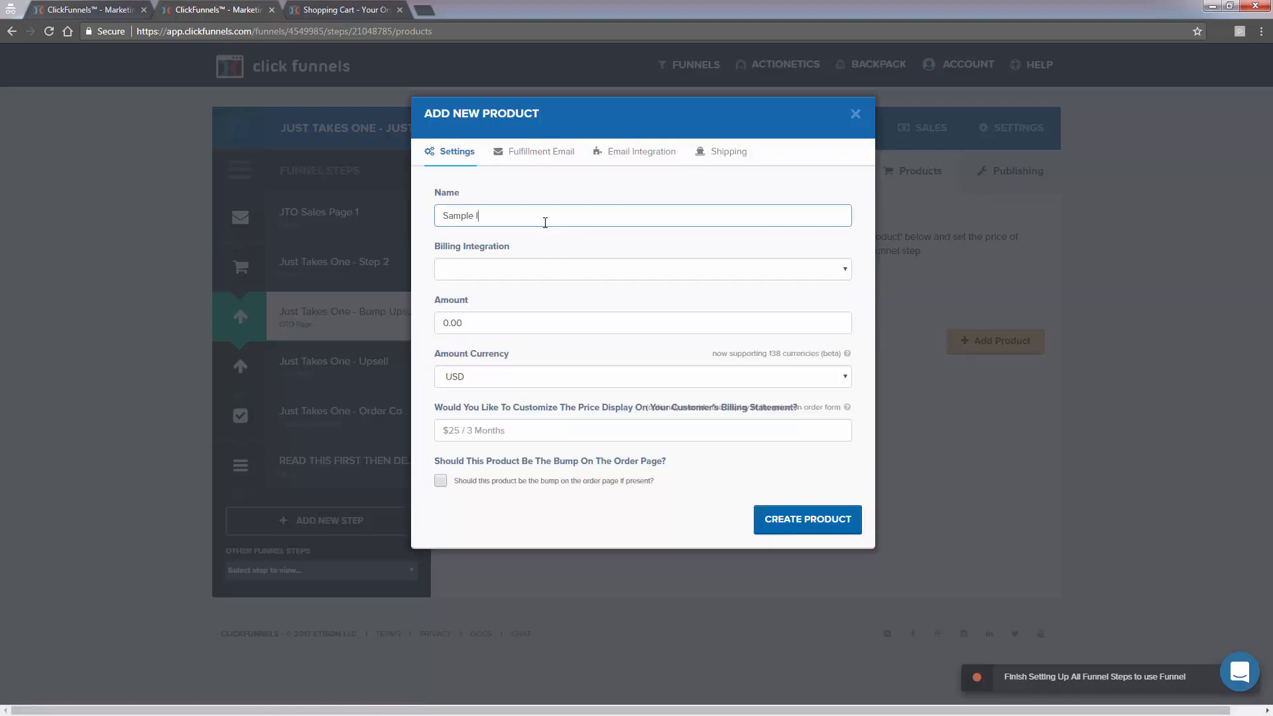
text(Upsell Prodic)
text(uct)
click(556, 278)
click(550, 293)
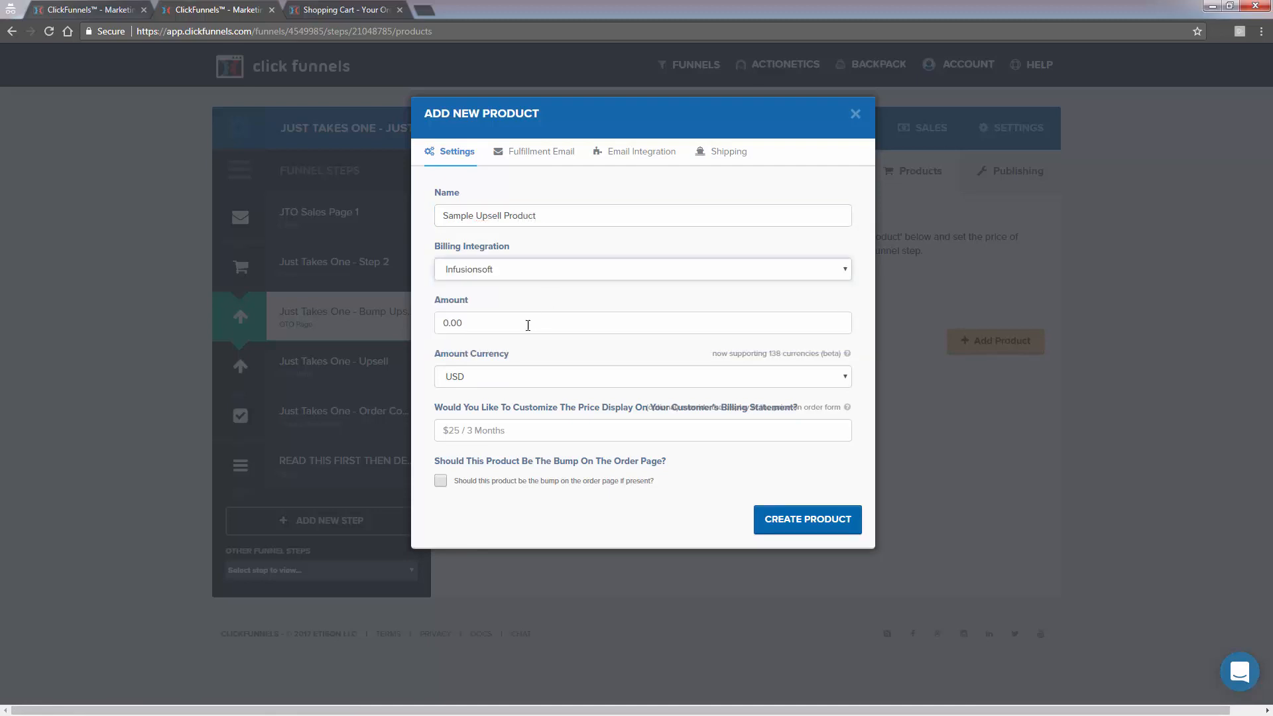
click(528, 323)
text(20.00)
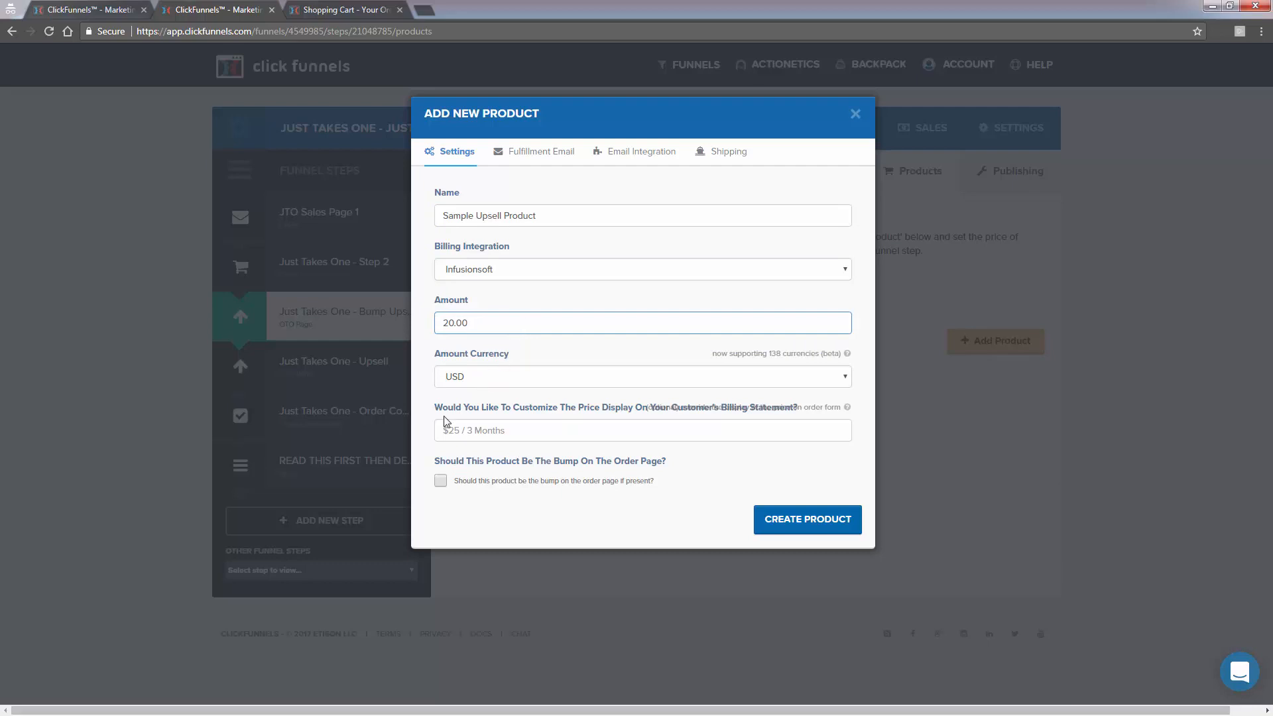
- Clear the product's fulfillment email subject and HTML body, and create the product
click(555, 161)
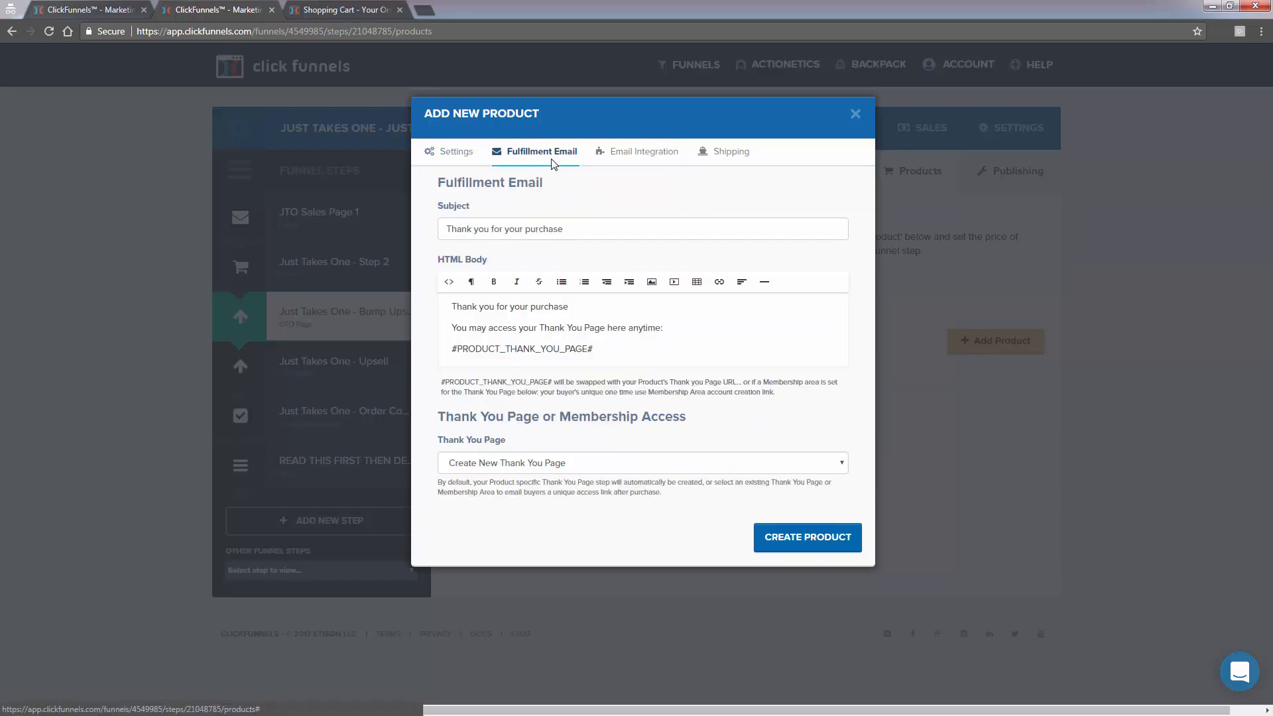
triple_click(535, 225)
key(Right)
key(BackSpace)
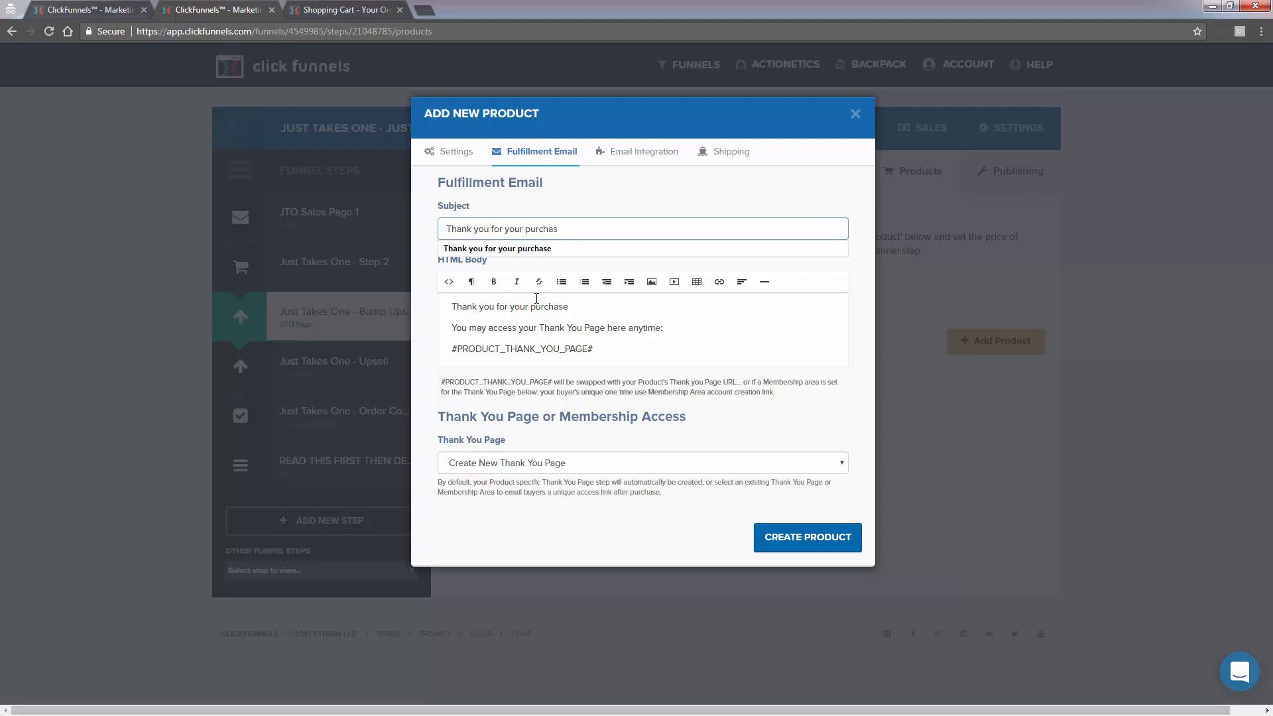
key(ctrl+a)
key(BackSpace)
click(553, 348)
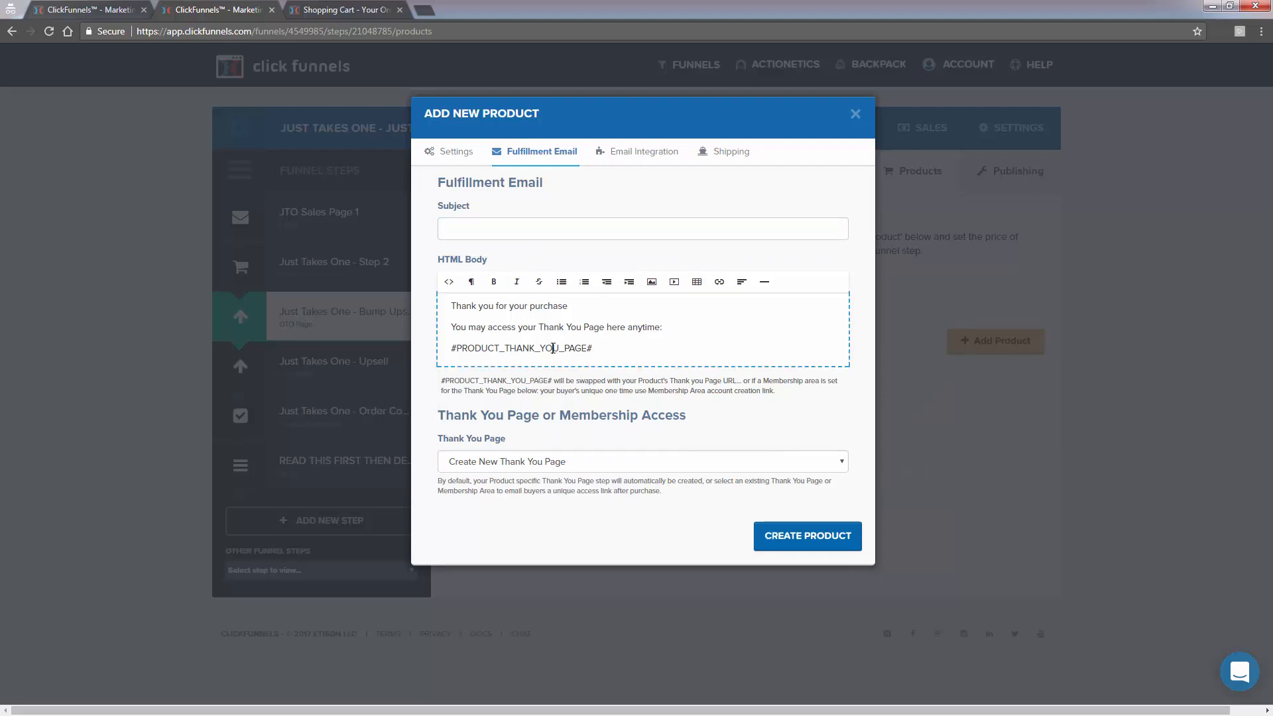
key(BackSpace)
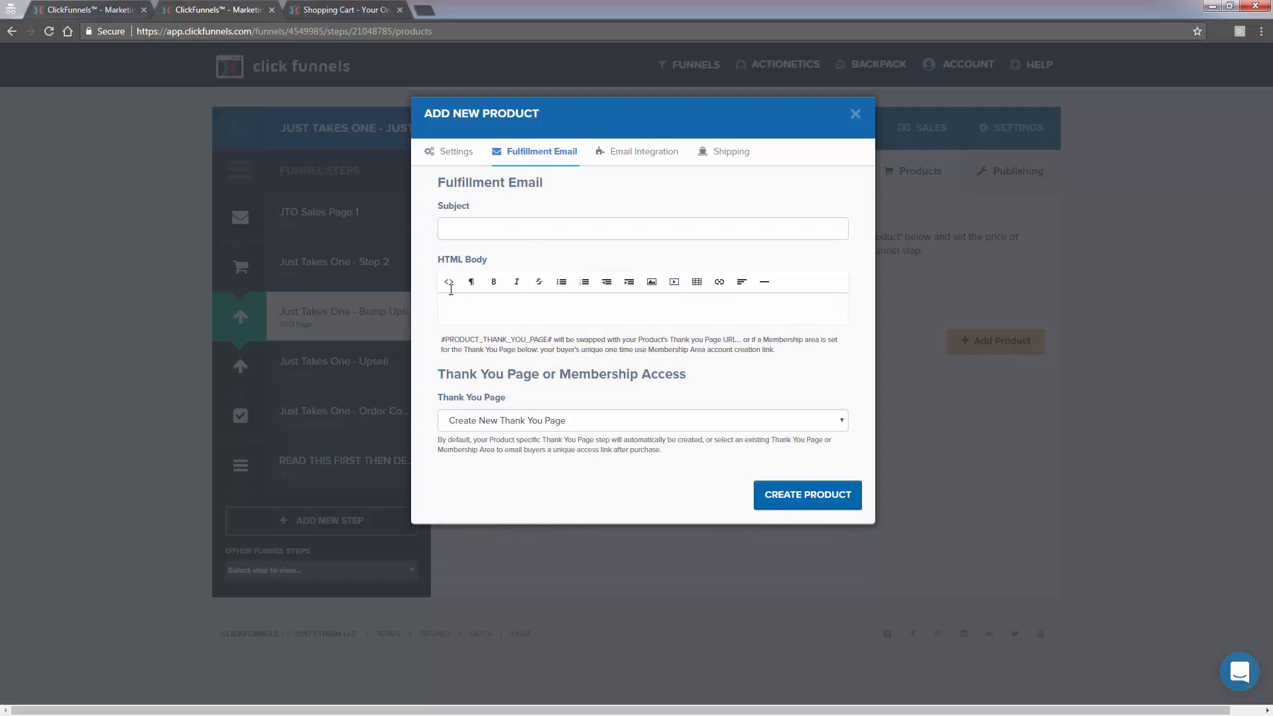
click(461, 228)
click(463, 307)
click(475, 229)
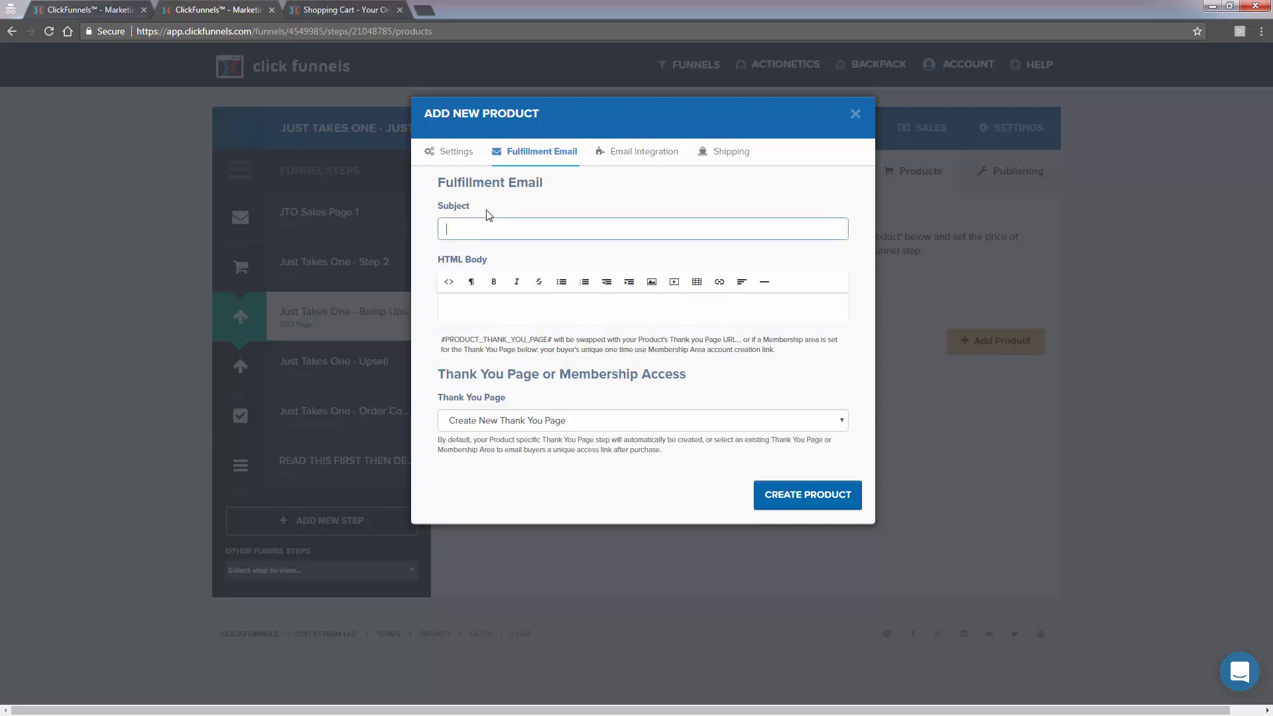
click(783, 497)
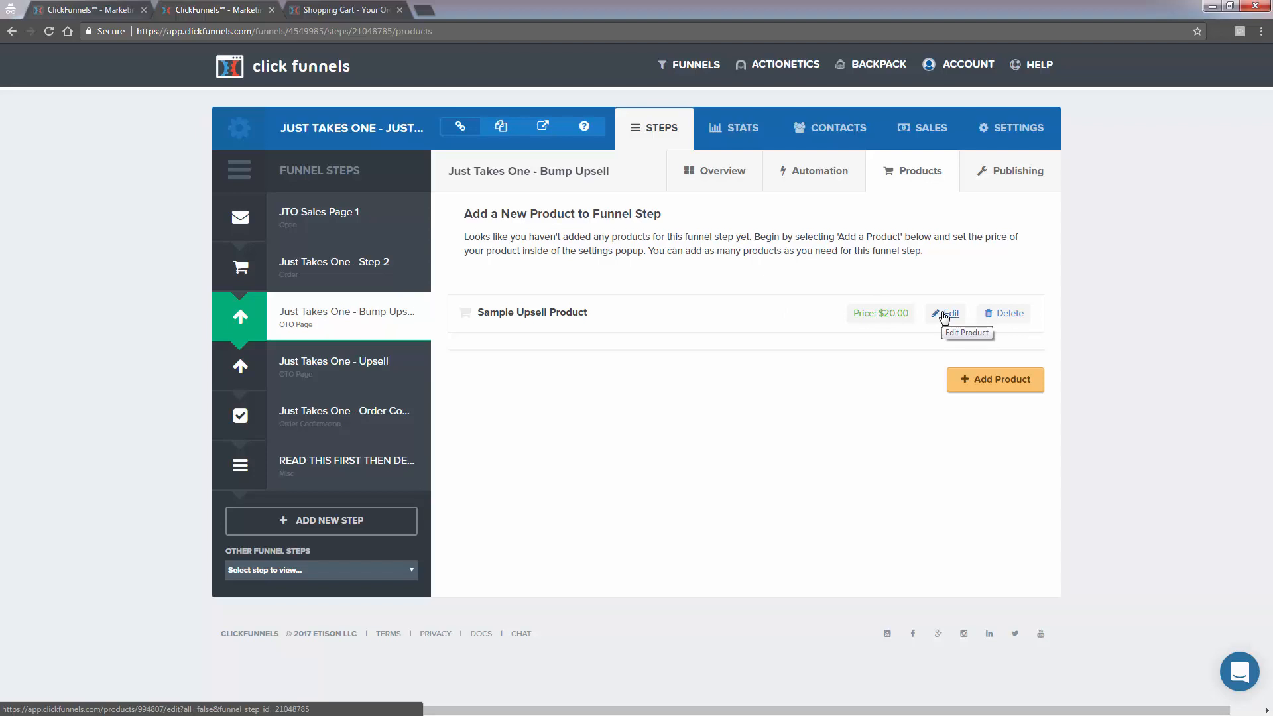
- Preview the Just Takes One - Bump Upsell page, and return to the funnel steps
click(382, 313)
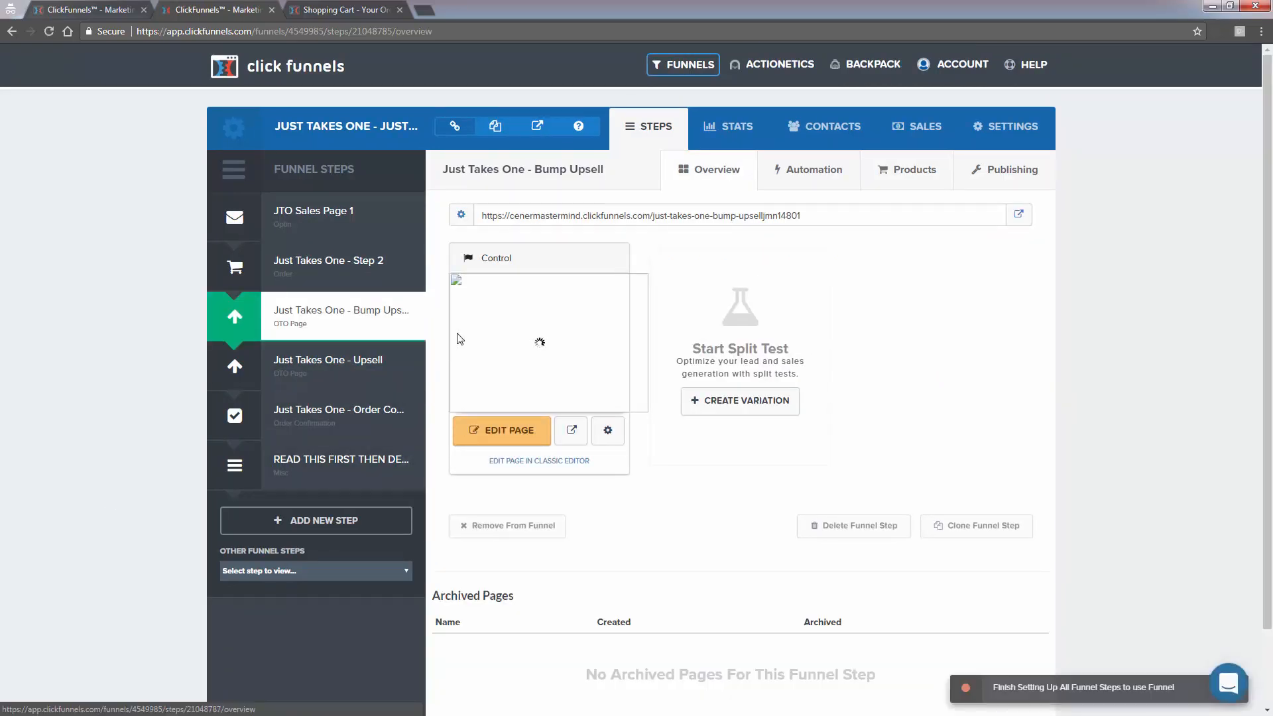
click(572, 432)
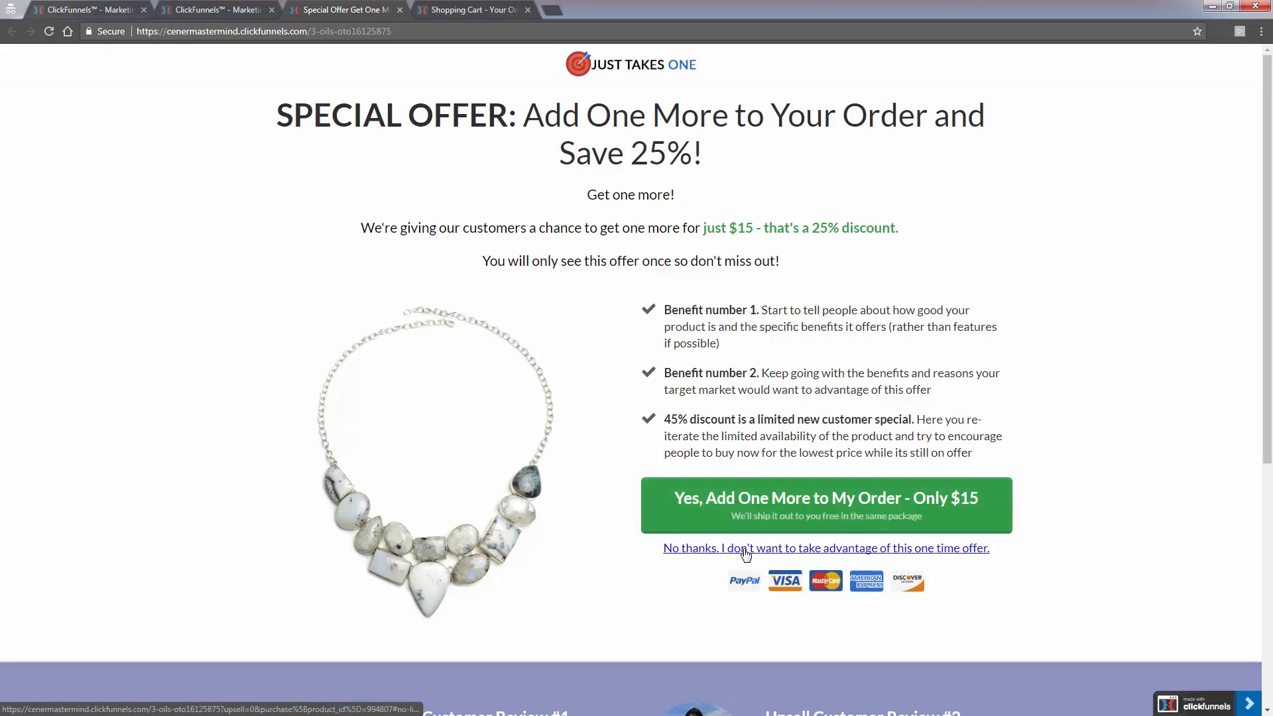
click(250, 9)
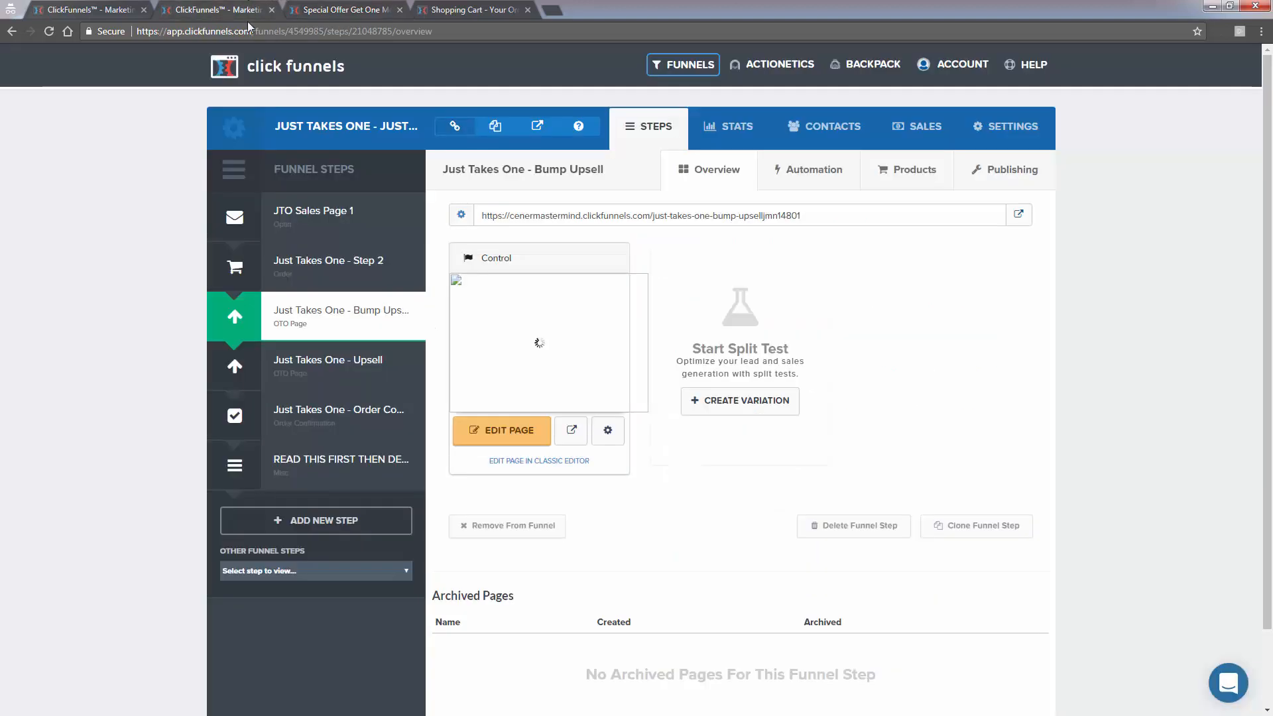
- Open the Just Takes One - Upsell page in the page editor and examine its headline
click(313, 386)
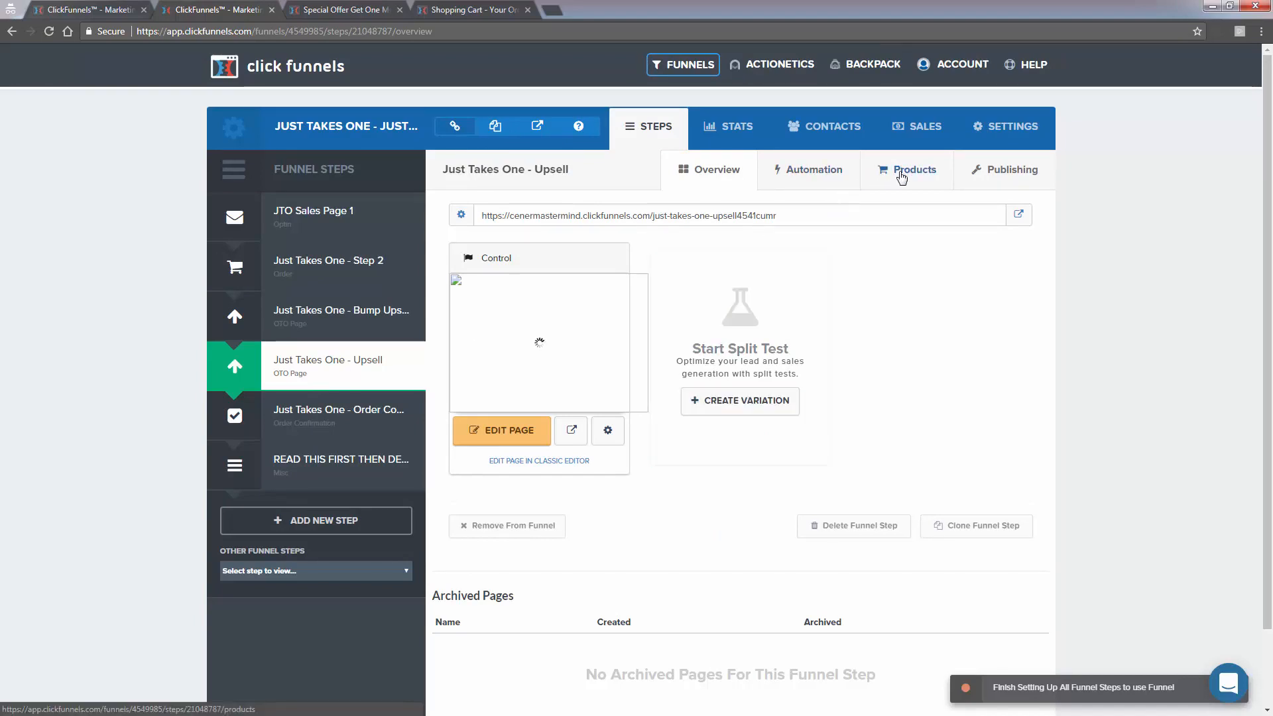
click(515, 439)
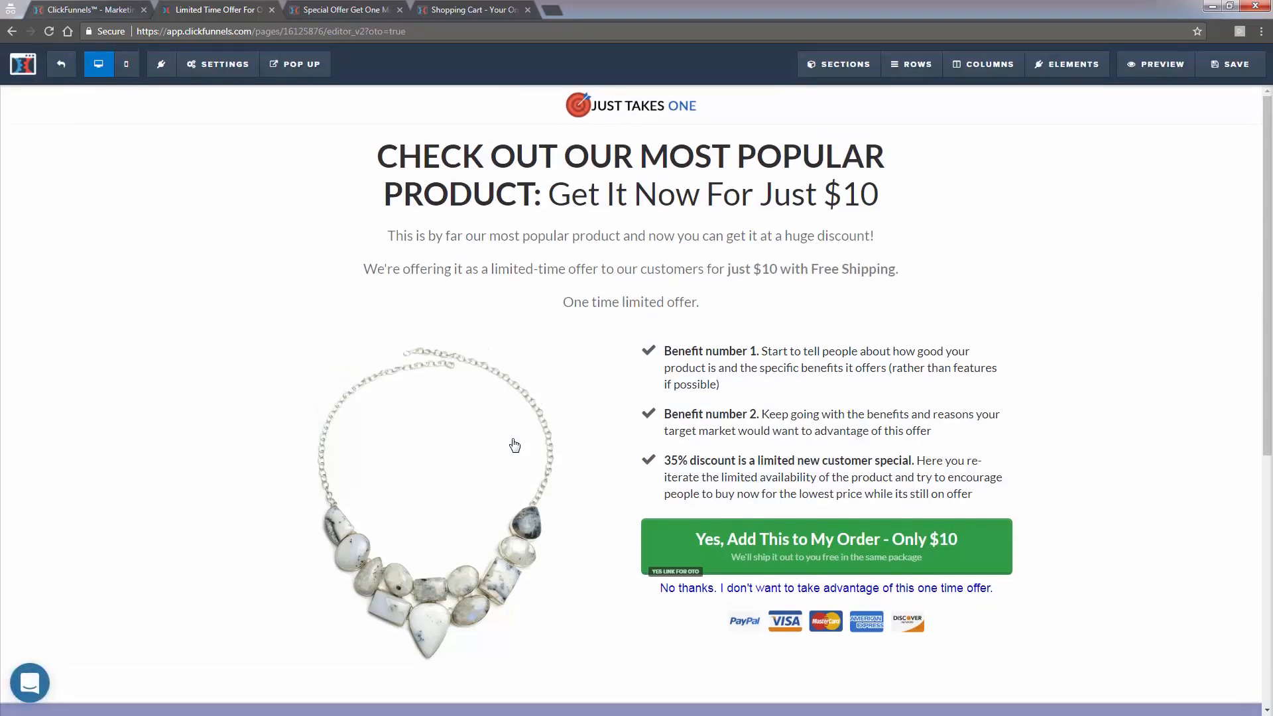
double_click(507, 173)
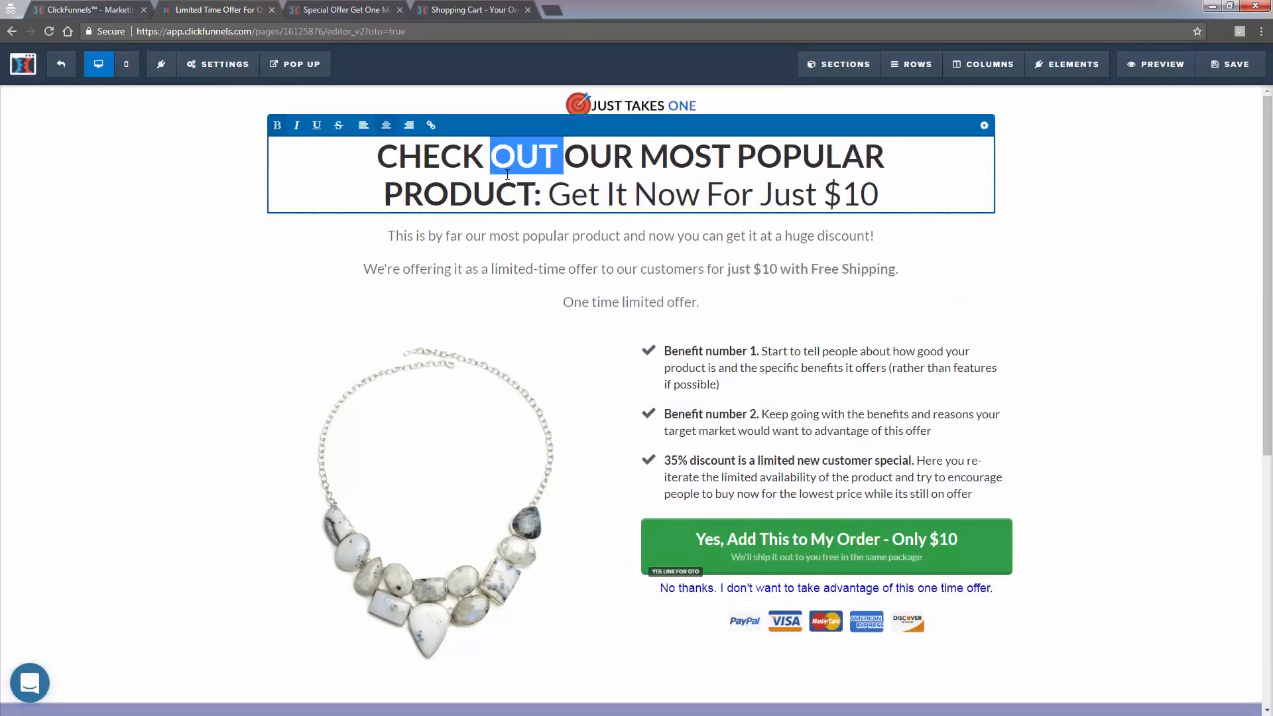
drag(534, 197, 386, 142)
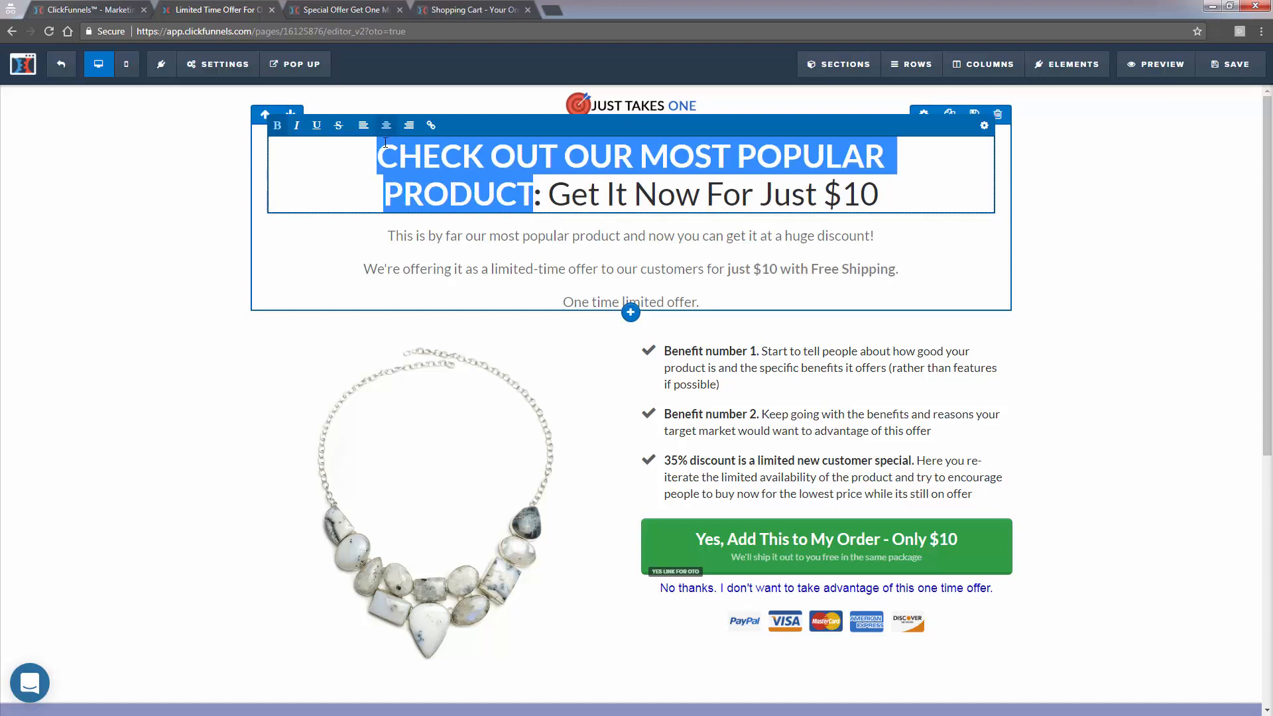
click(408, 157)
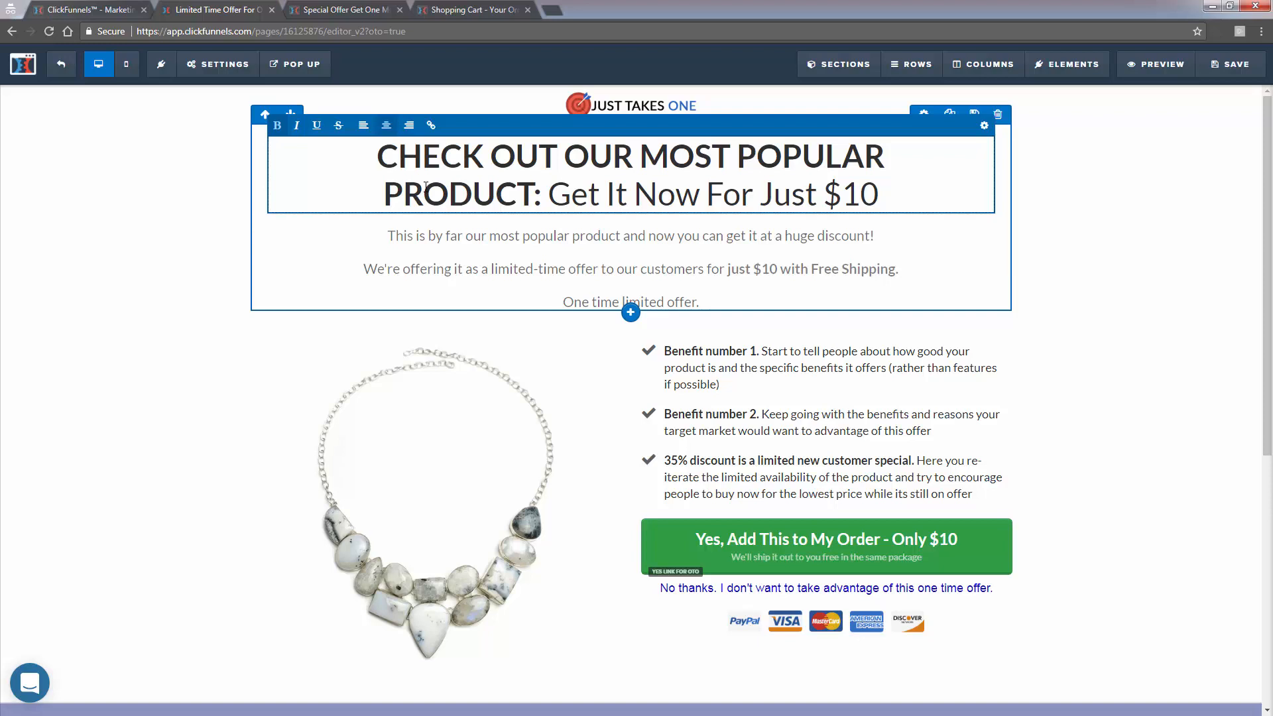
click(1098, 335)
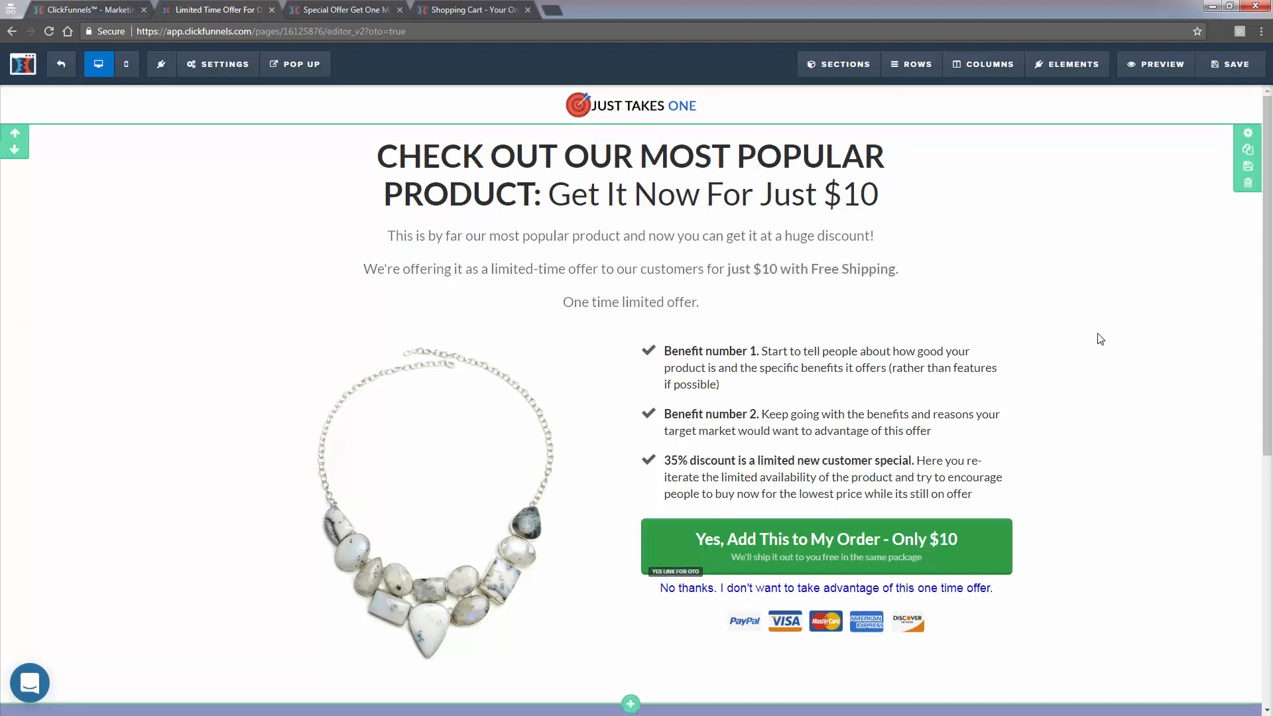
- Delete the purple customer review section from the upsell page
scroll(796, 597, down, 5)
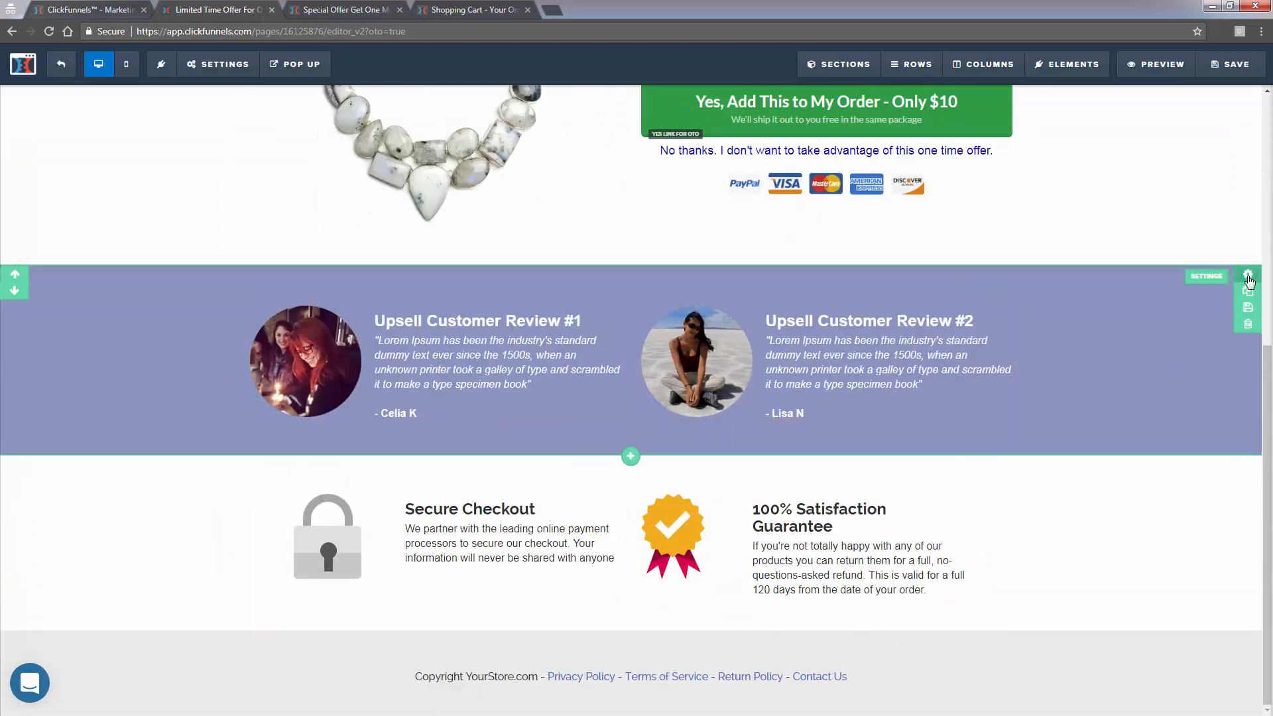
click(1248, 325)
click(680, 108)
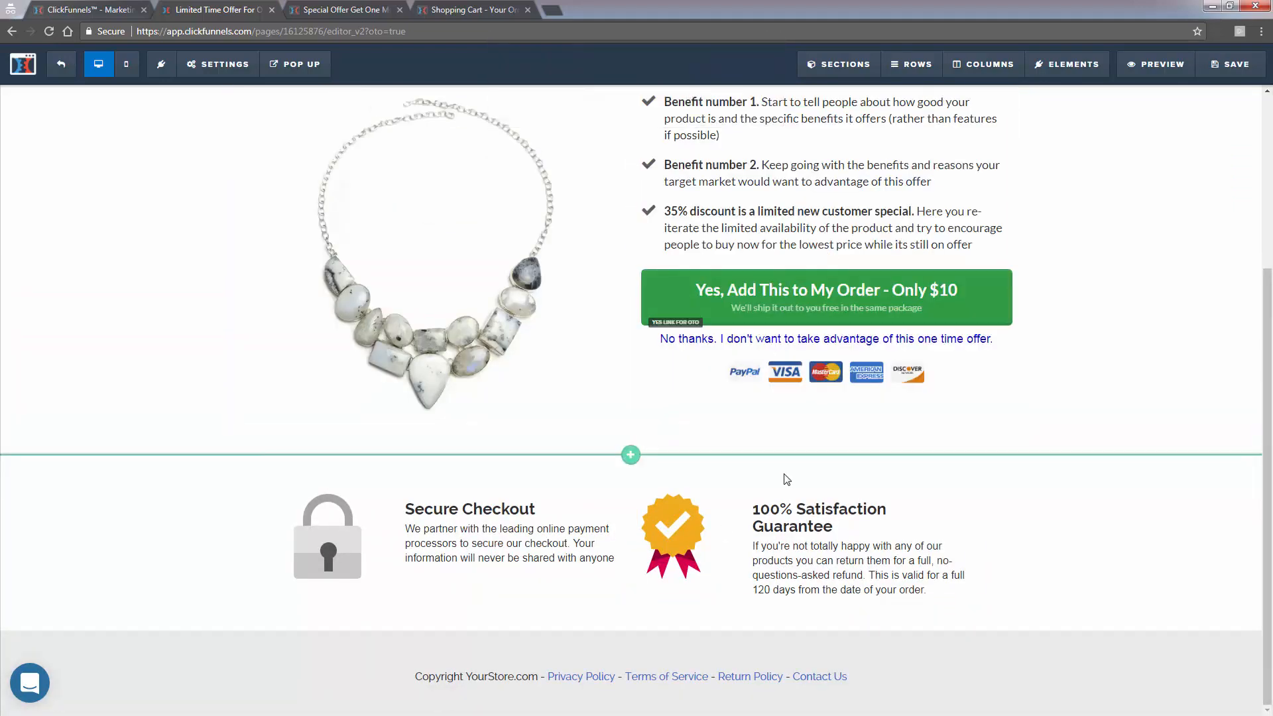
scroll(786, 478, up, 4)
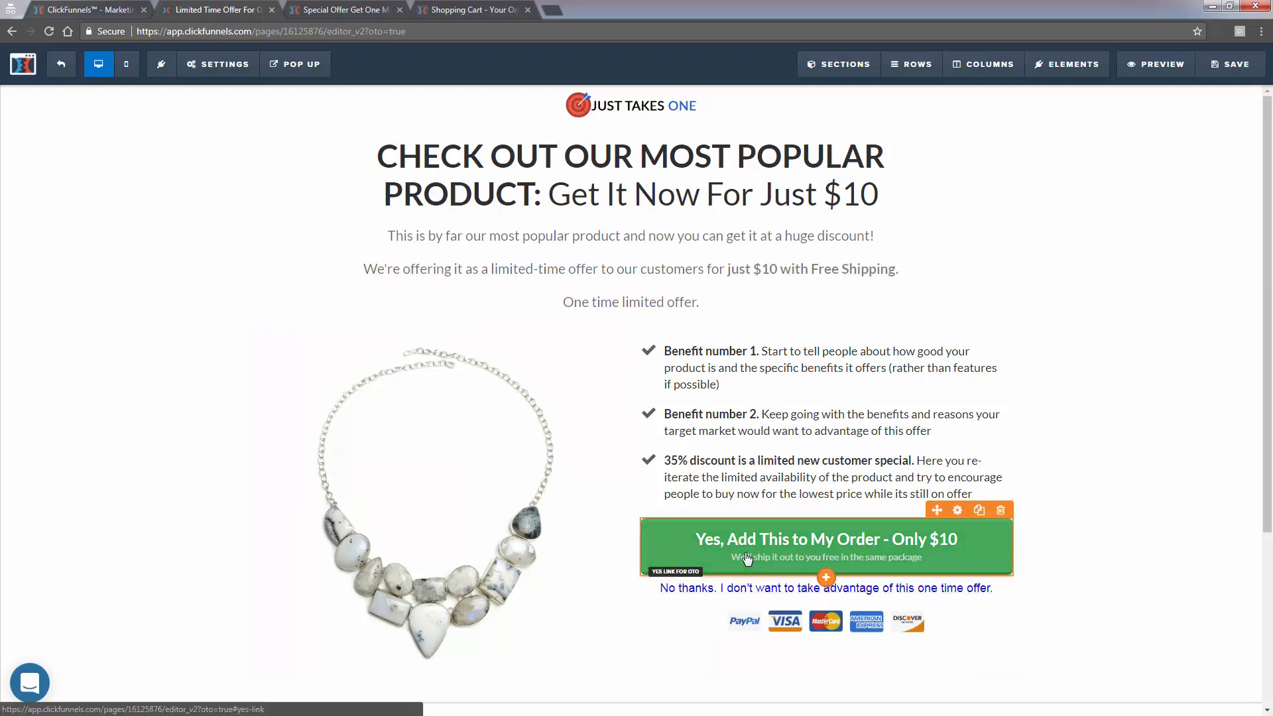
- Leave the upsell editor and open the Just Takes One - Order Confirmation page in the page editor
click(61, 64)
click(687, 106)
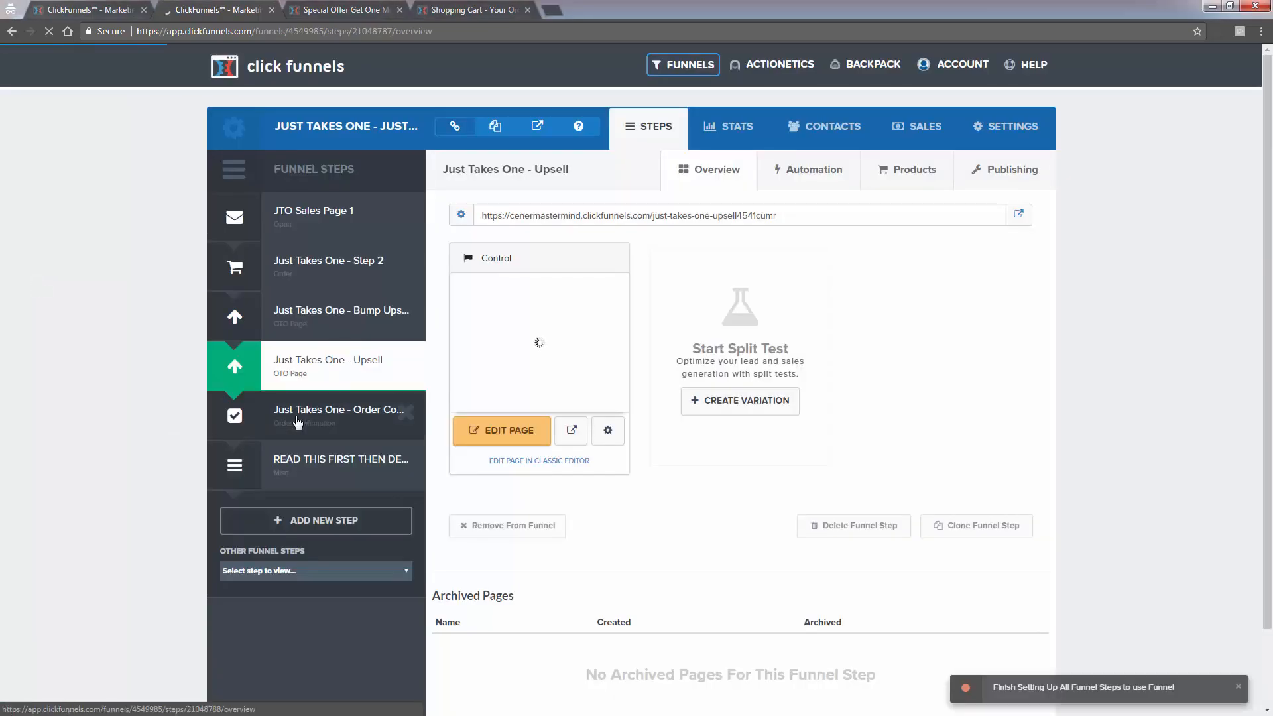
click(298, 423)
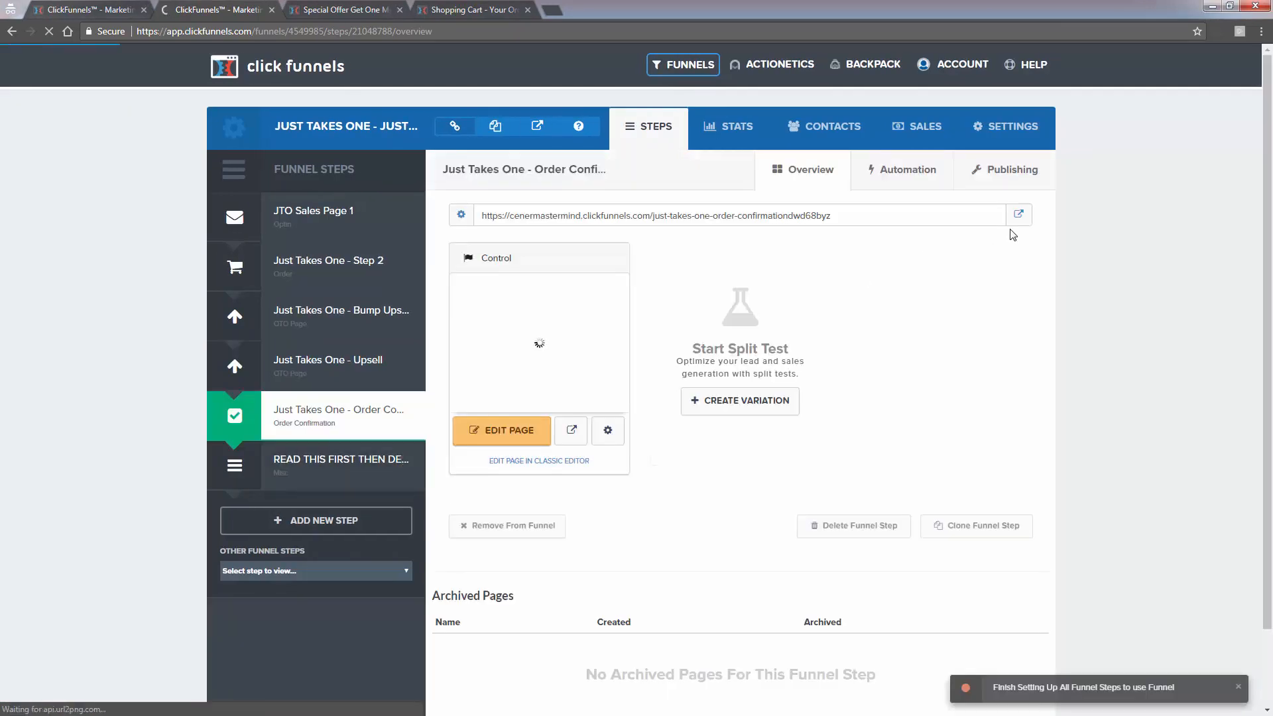
click(507, 432)
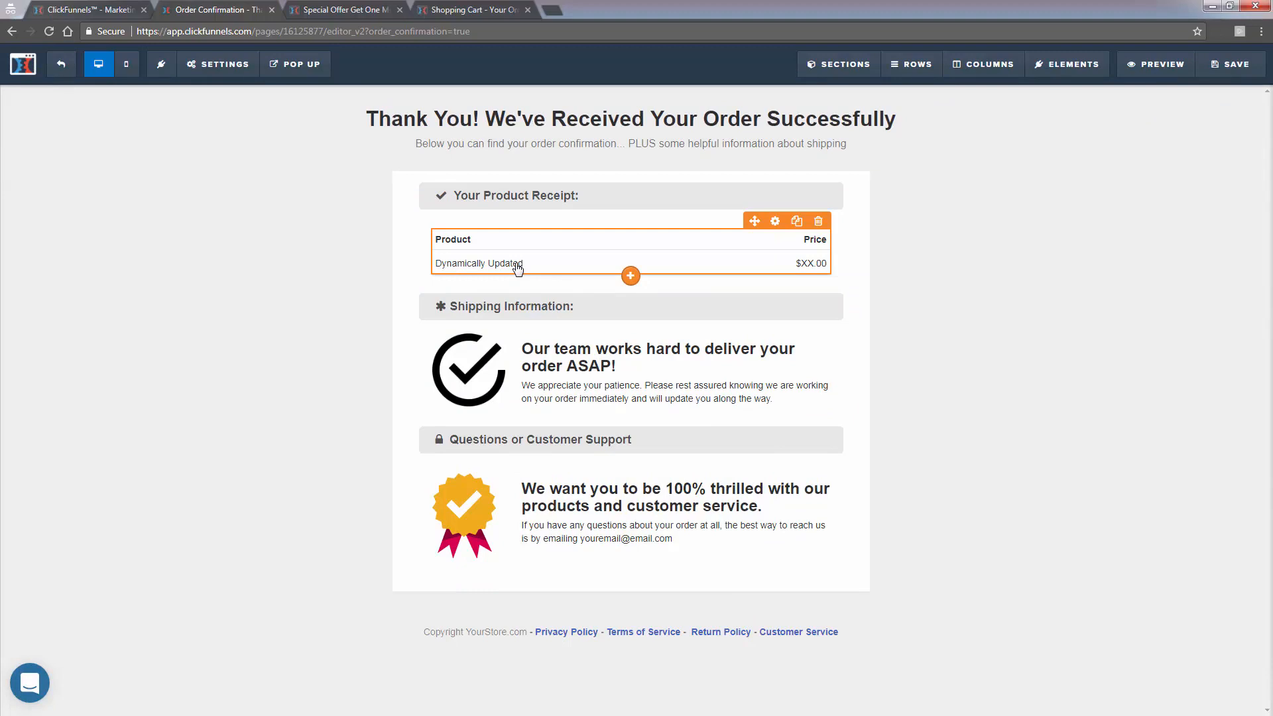
- Examine the editable customer support and shipping information texts on the order confirmation page
double_click(614, 506)
click(608, 538)
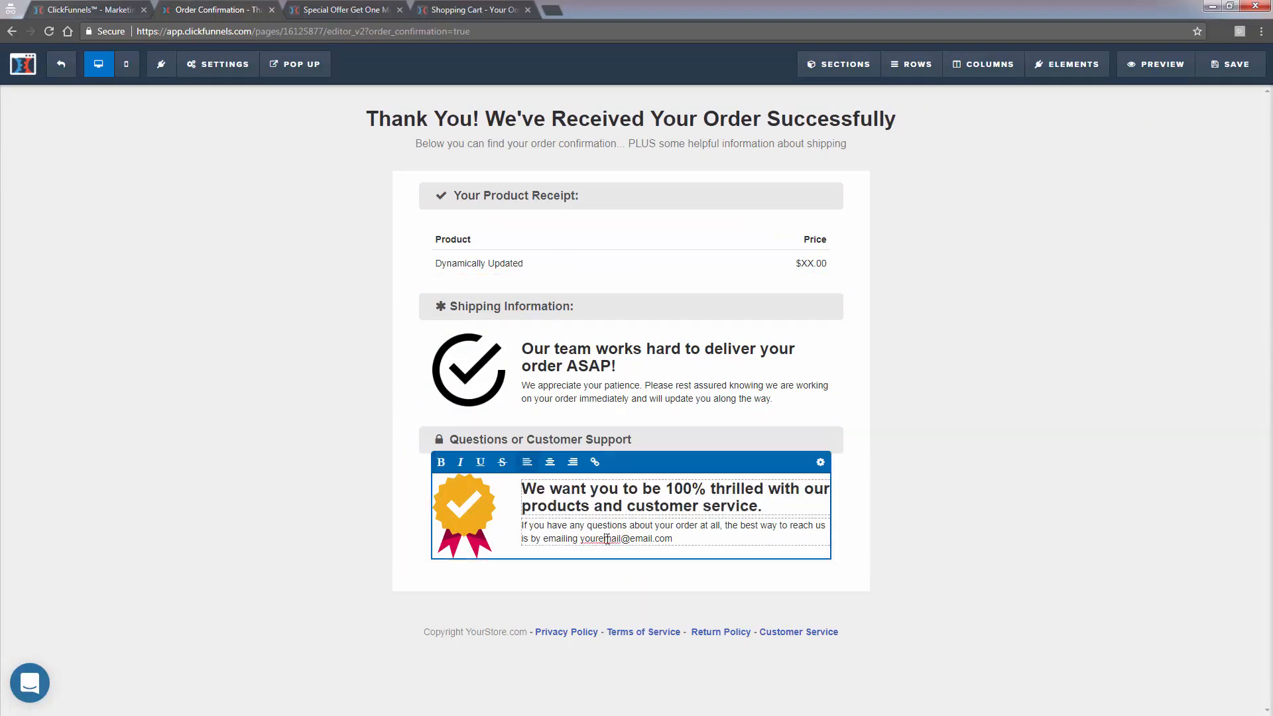
triple_click(607, 538)
triple_click(651, 384)
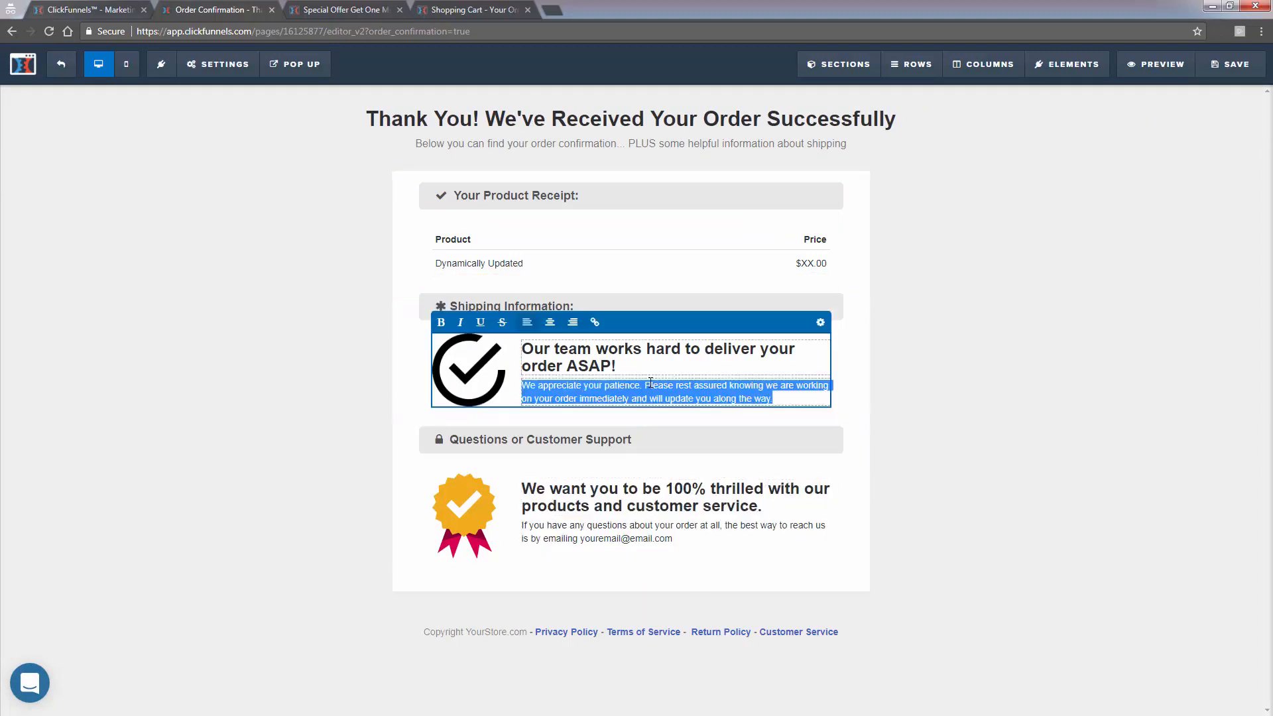
click(578, 366)
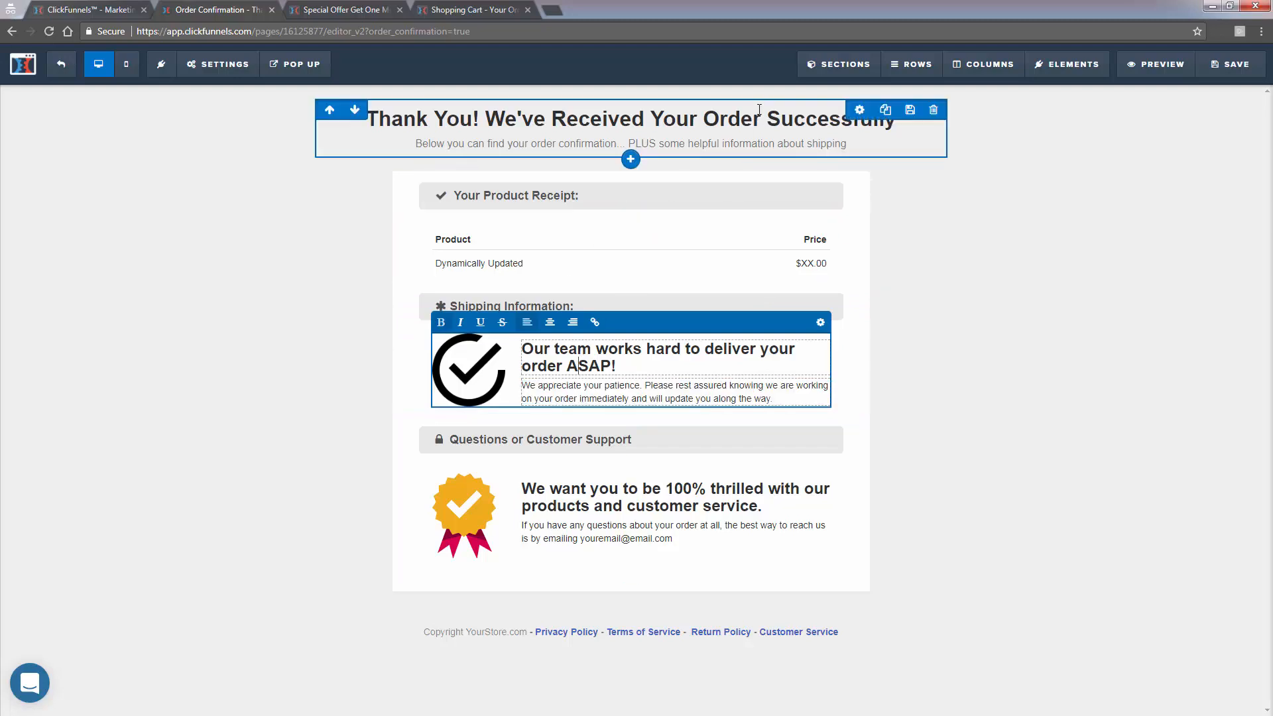
- Deselect the shipping text and leave the order confirmation page editor without saving
click(284, 324)
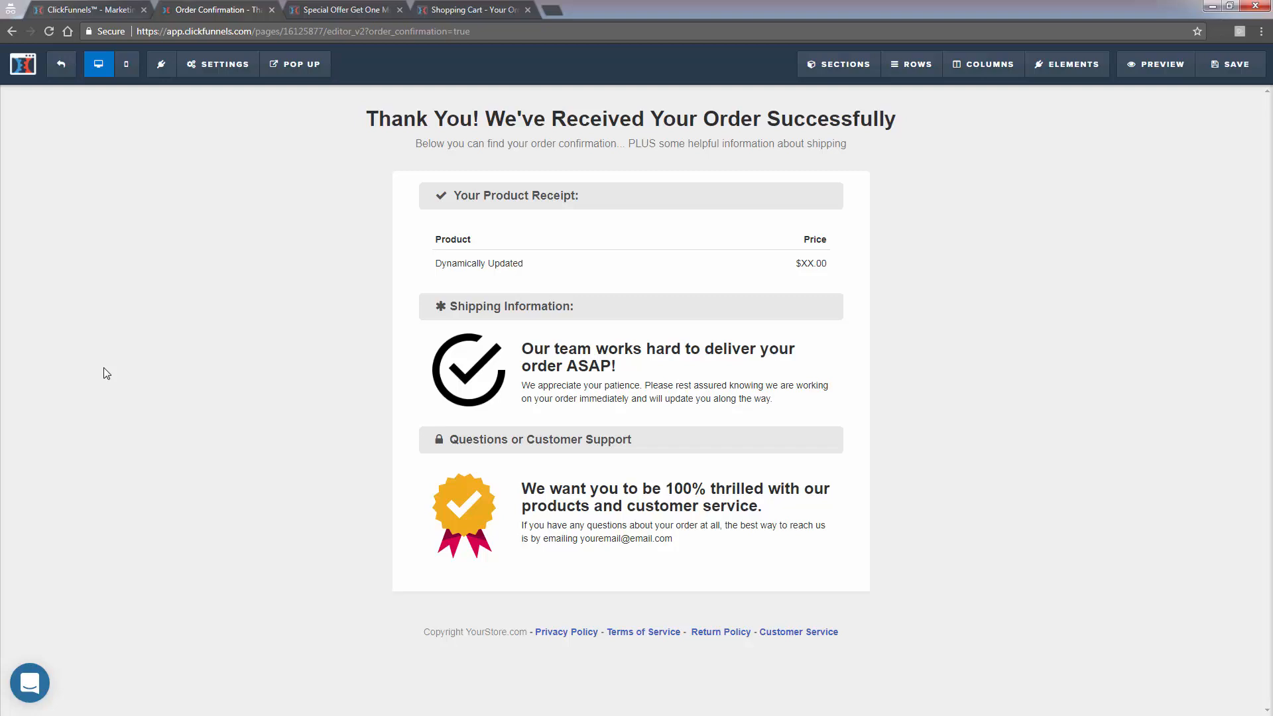
click(61, 64)
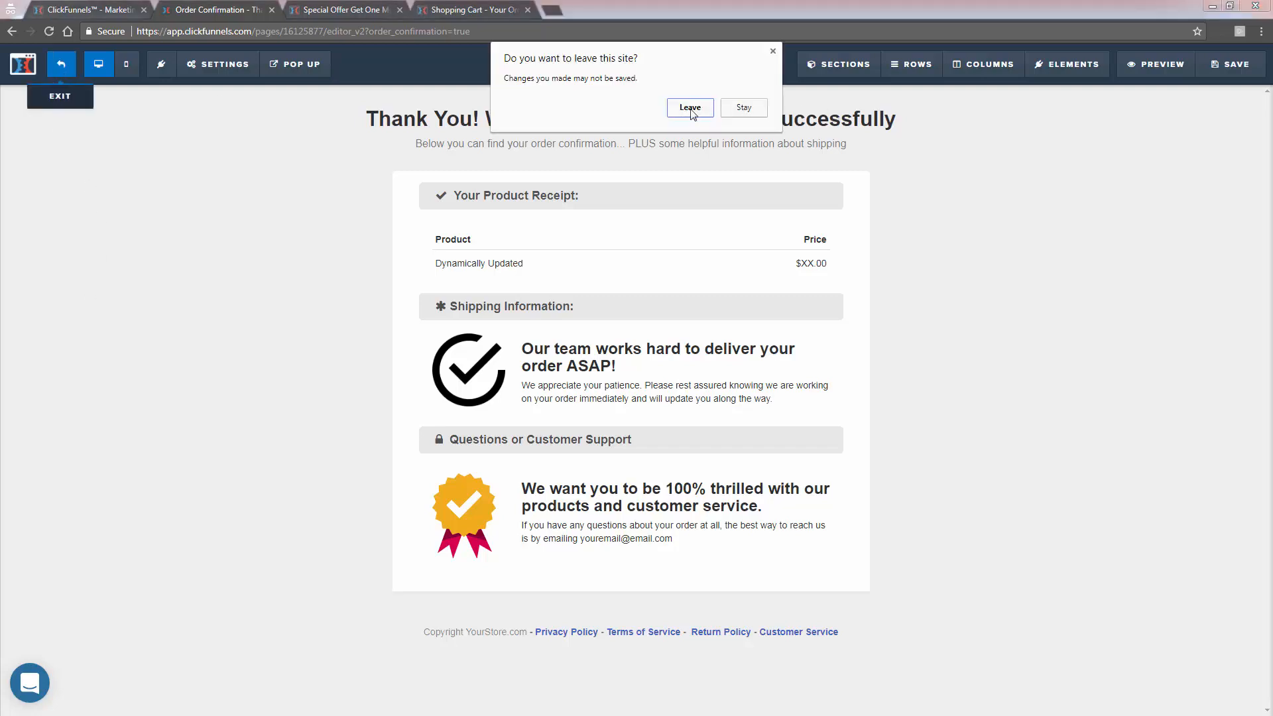
click(690, 107)
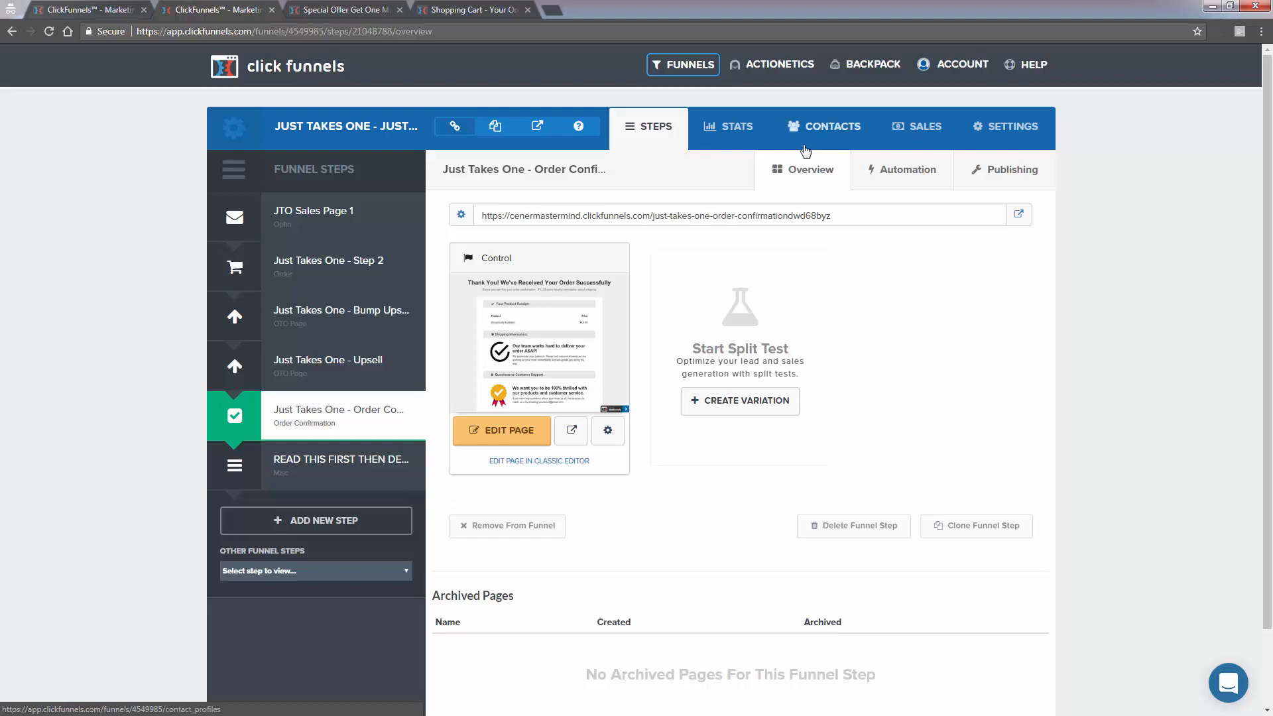
- Open the Just Takes One funnel's settings and review them from the name and domain options through to 3rd Party Membership Access
click(1002, 128)
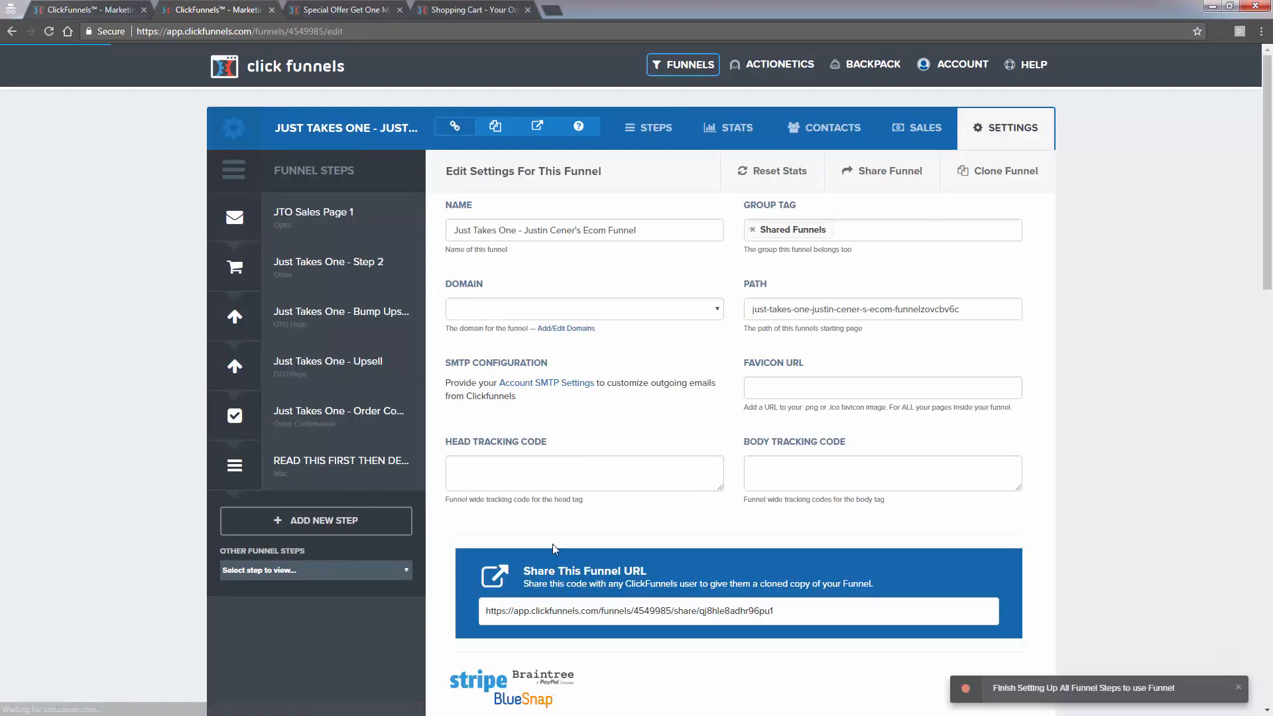
scroll(591, 548, down, 10)
scroll(592, 554, down, 8)
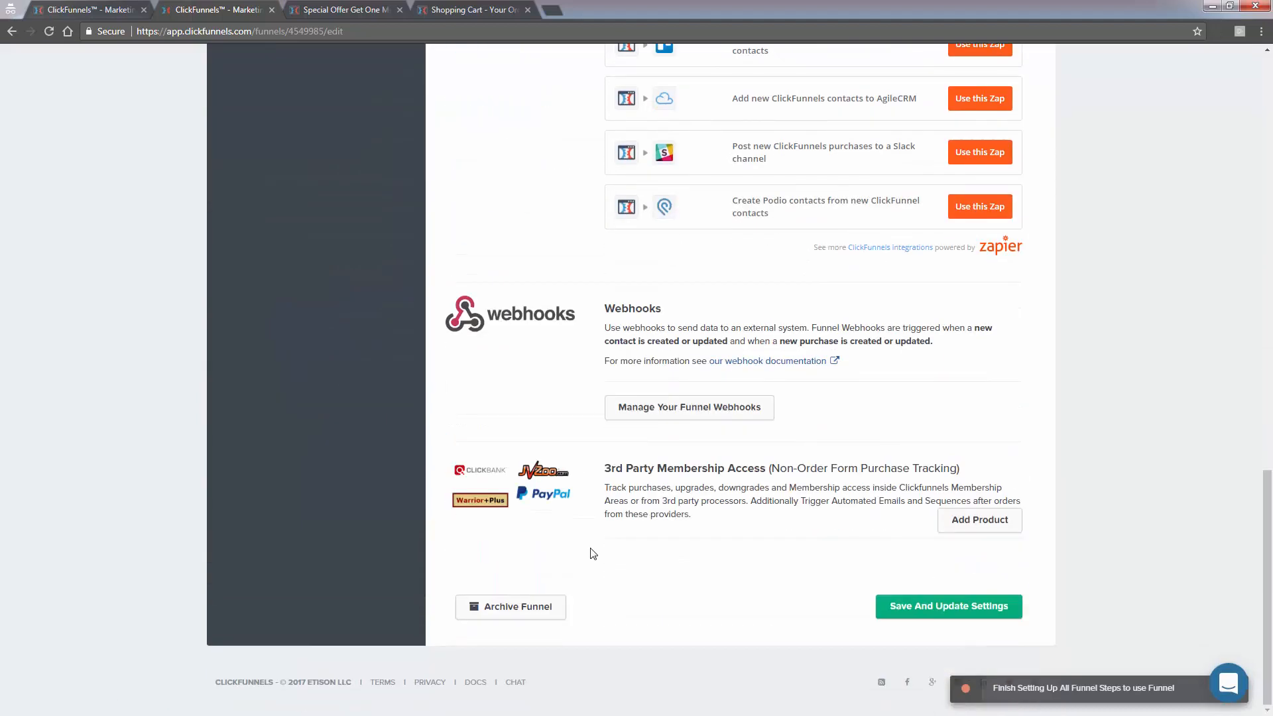
scroll(736, 628, up, 18)
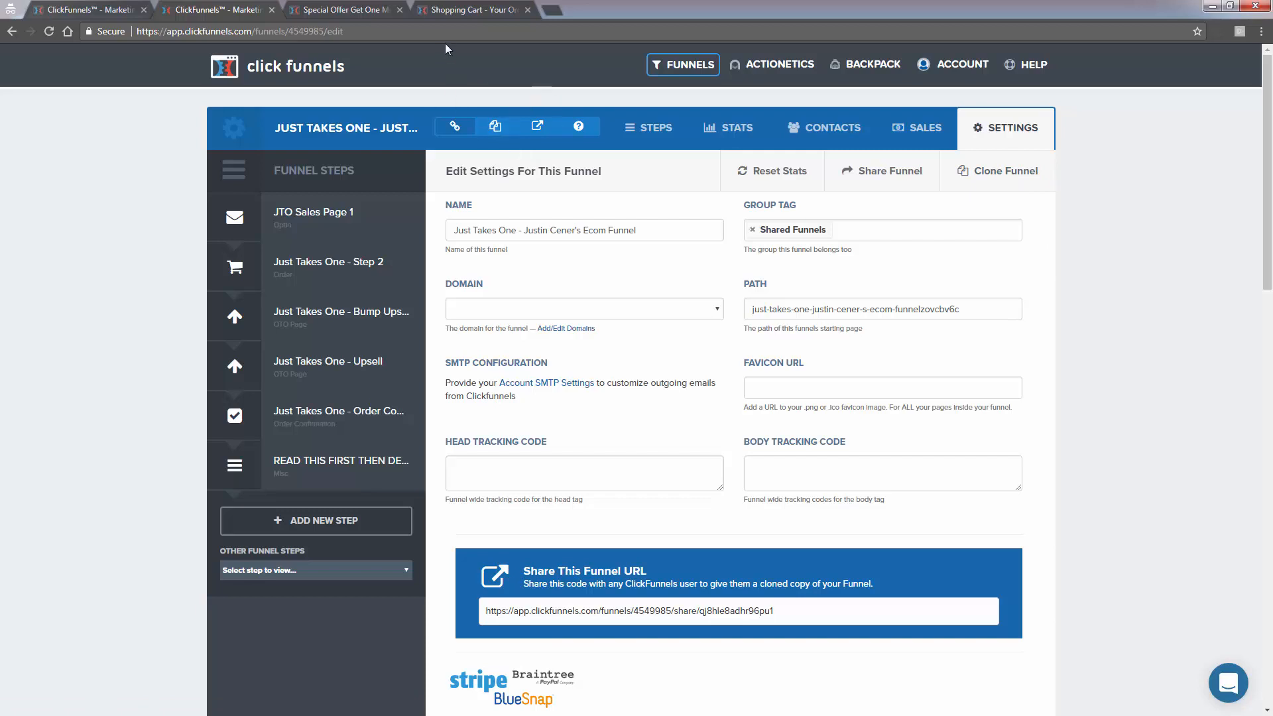
- Load the share address one.justincener.com to clone the ecommerce funnel again and examine the shared funnels being processed
click(438, 28)
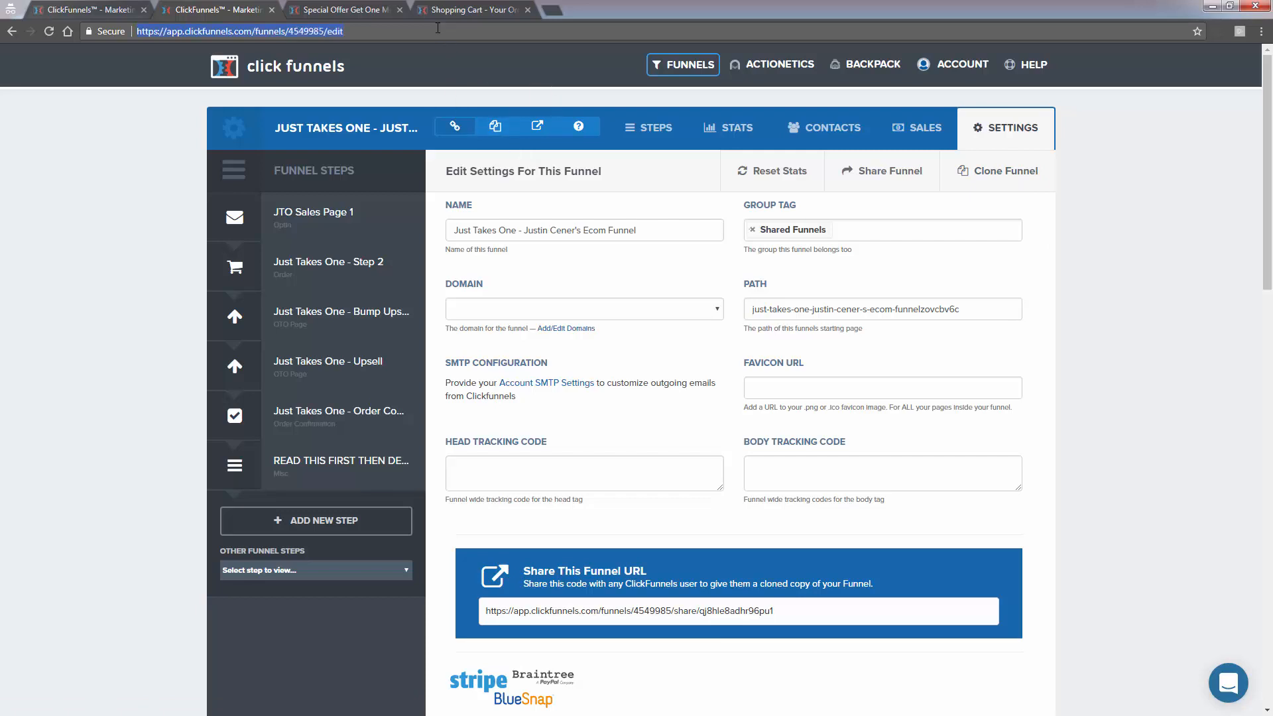
text(one.justincener.com)
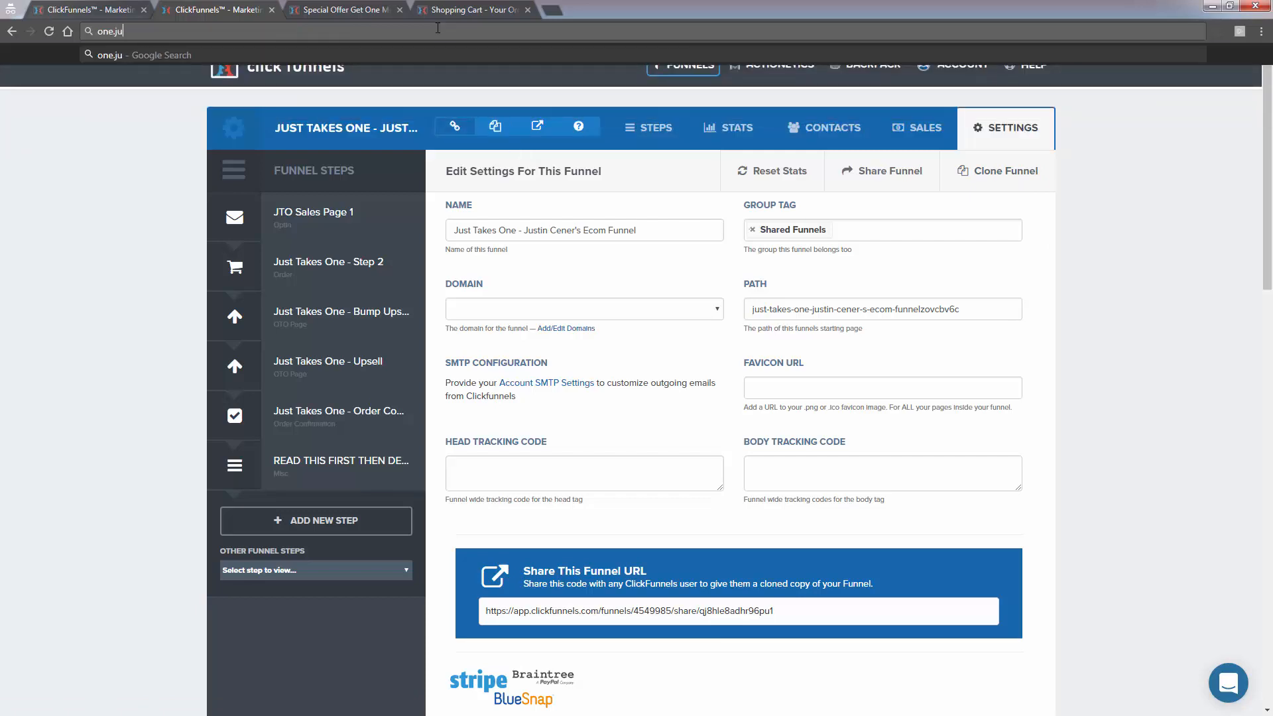
key(Return)
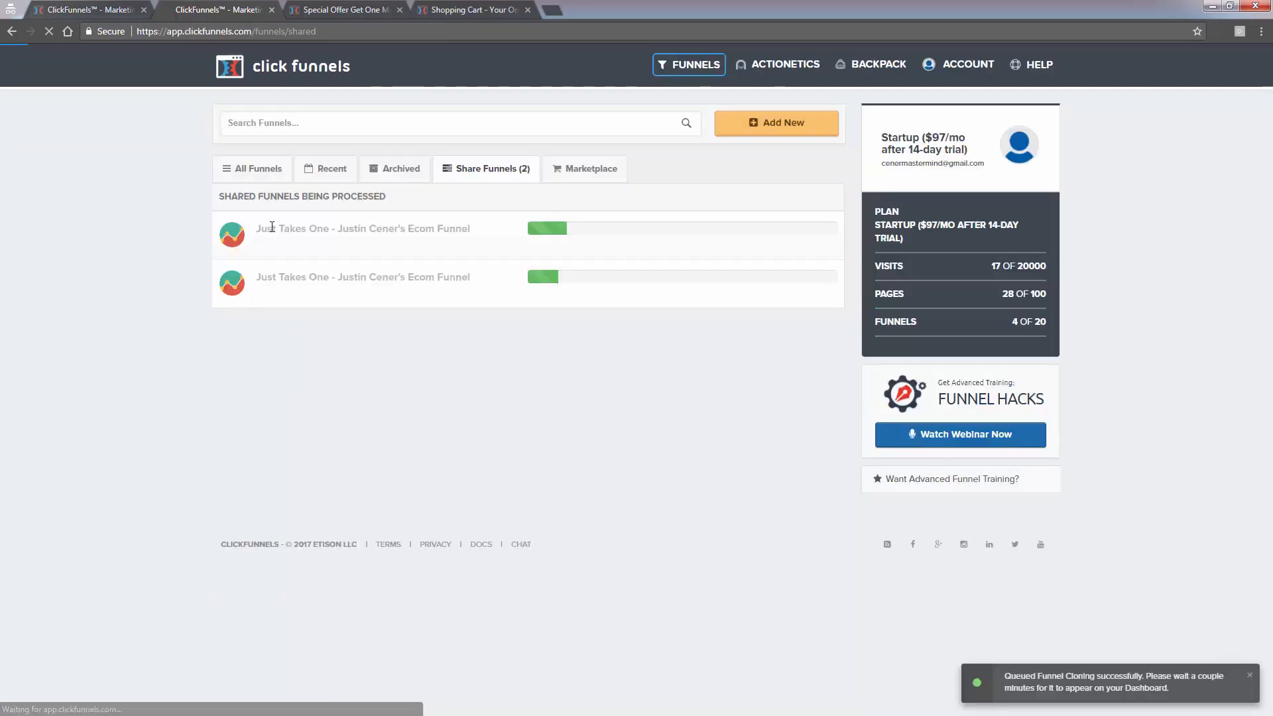
drag(272, 227, 446, 229)
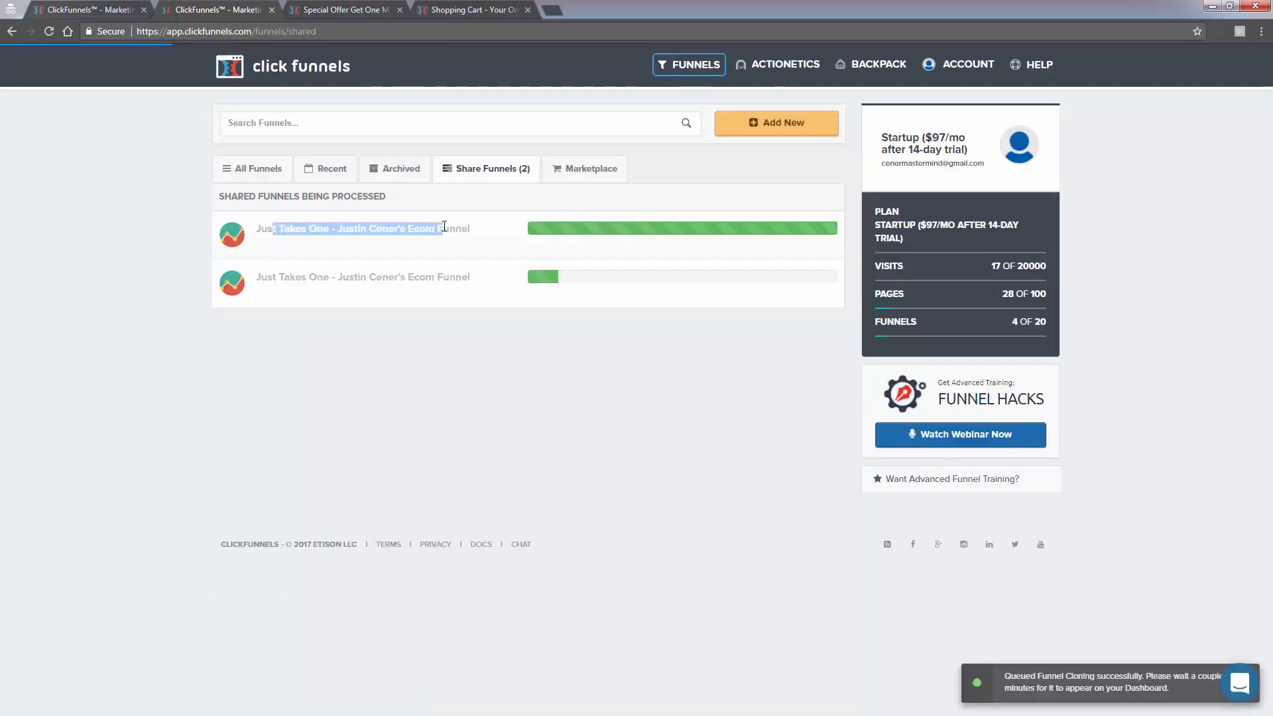
triple_click(417, 284)
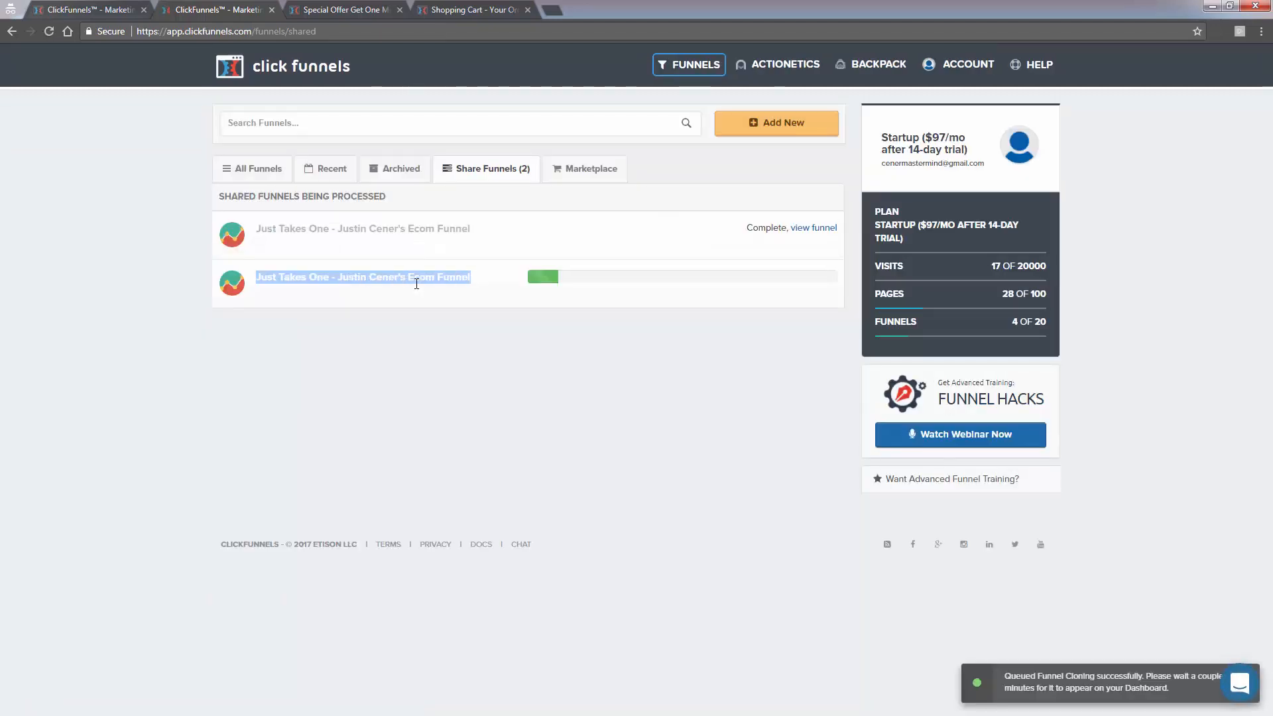
click(417, 284)
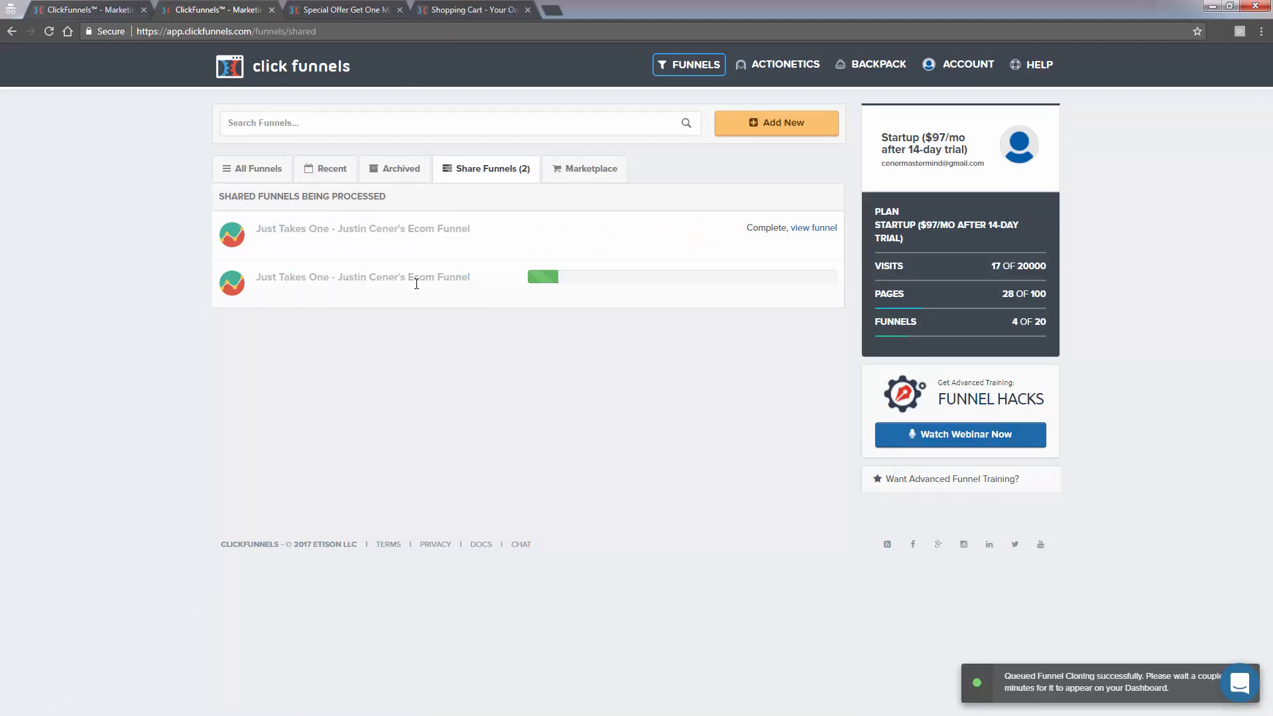